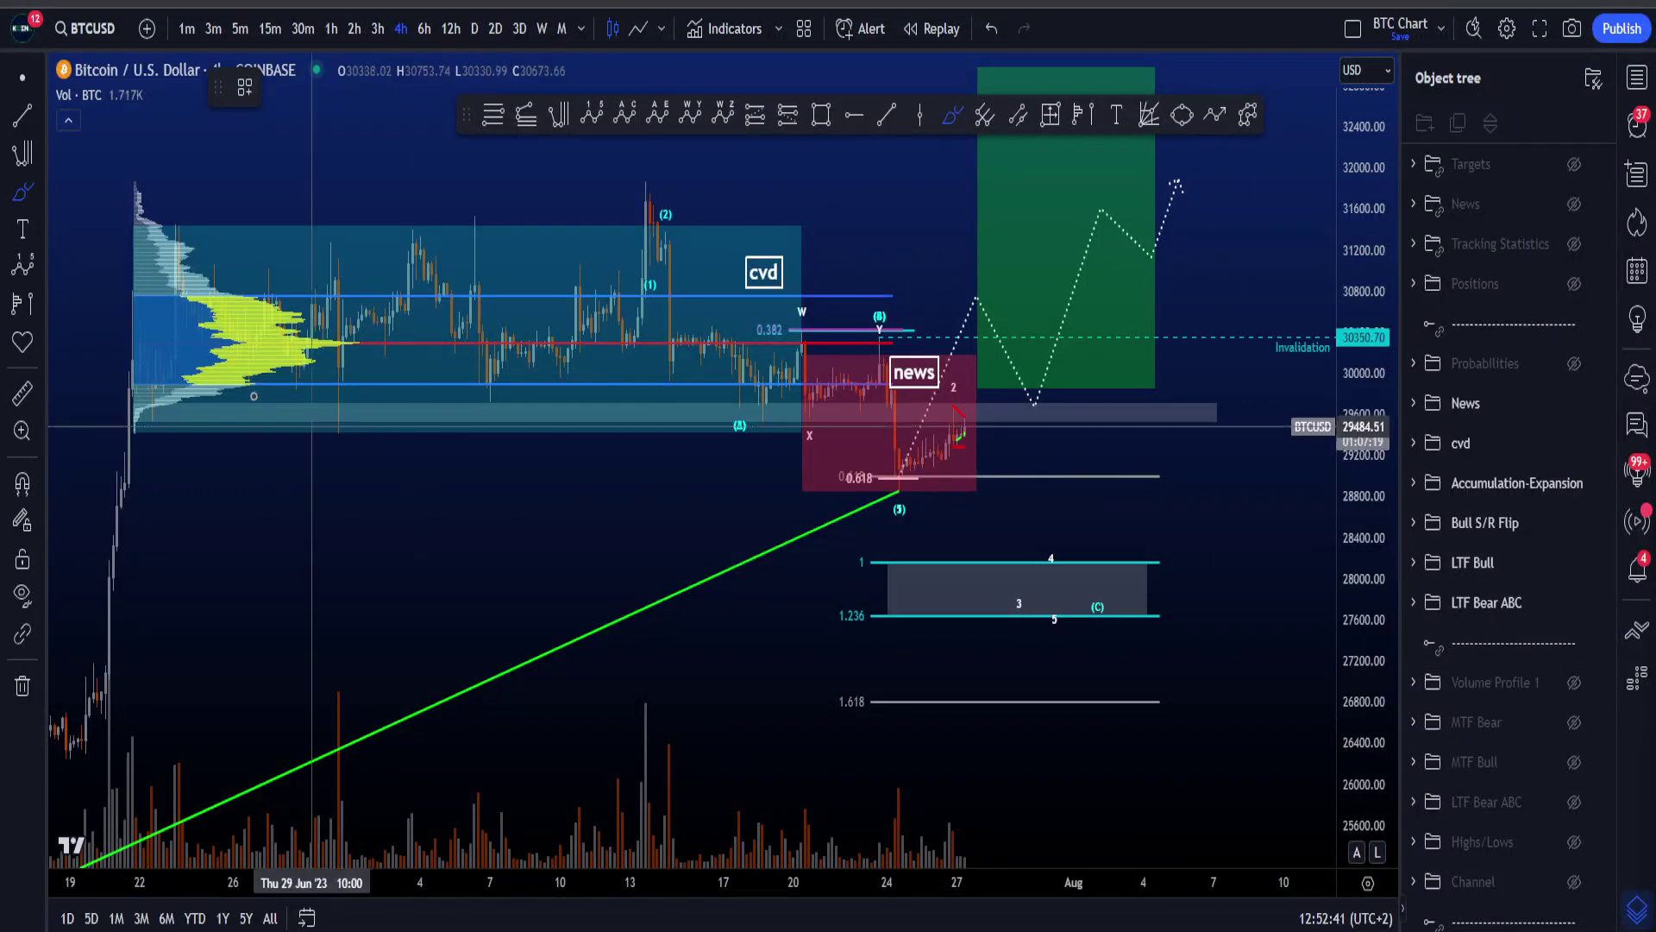
Circle the price structure with the Brush, undo it, and leave LTF Bear ABC as the only drawing group shown
mouse_move(273, 457)
left_mouse_down()
mouse_move(1091, 673)
mouse_move(992, 130)
mouse_move(392, 643)
mouse_move(1069, 311)
left_mouse_up()
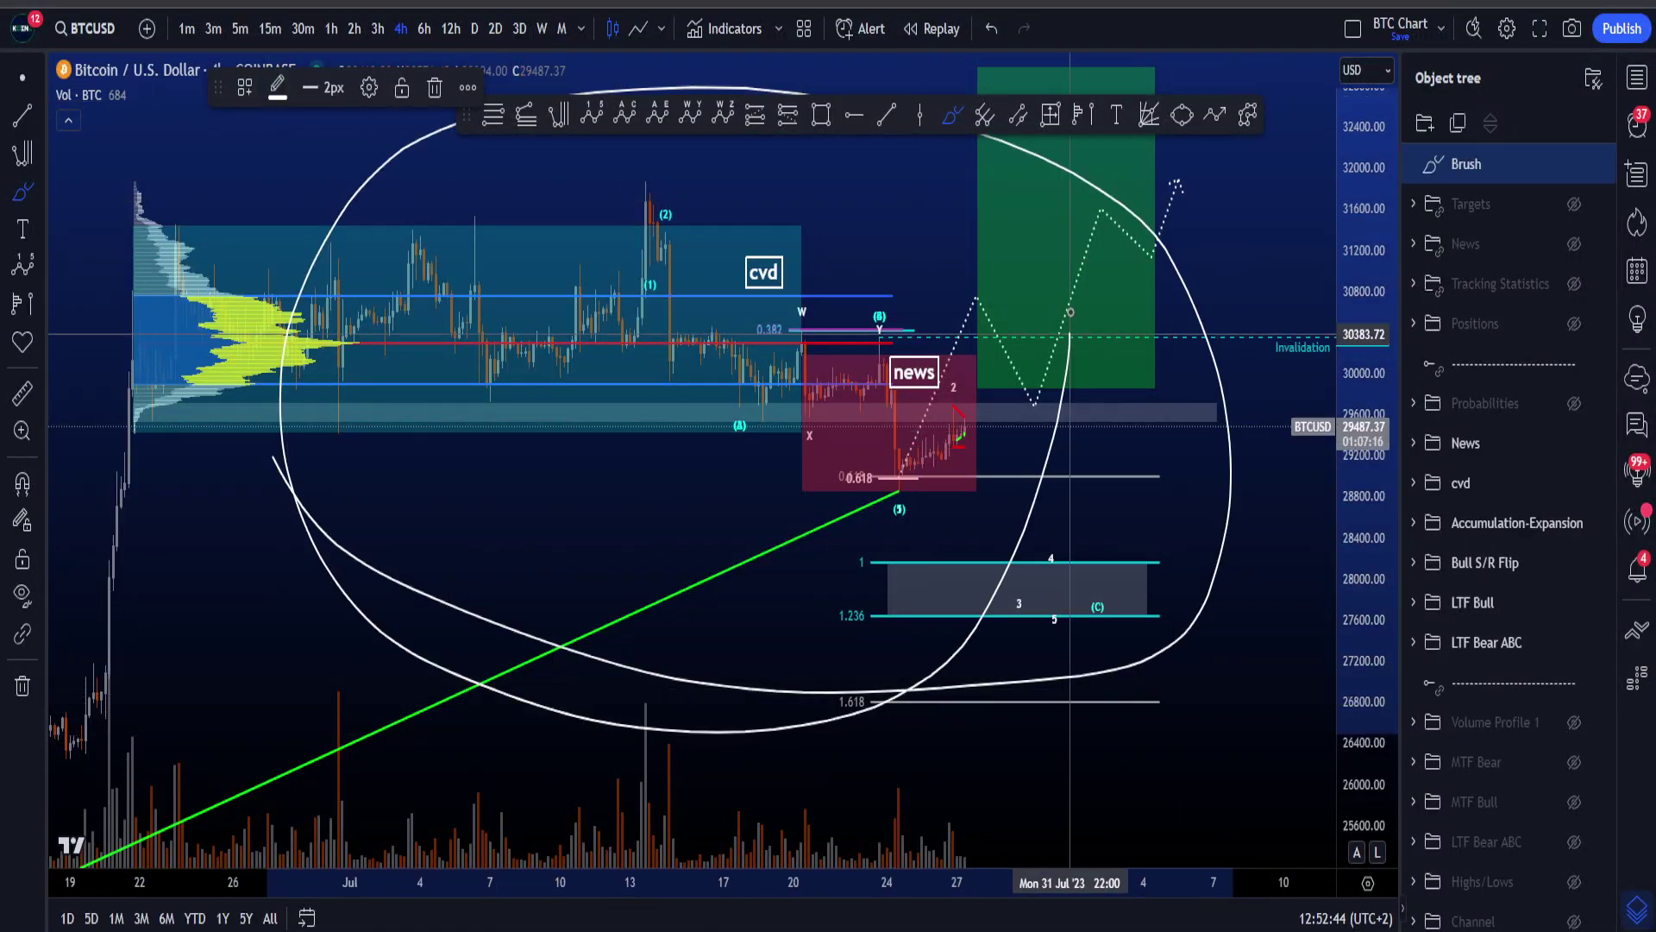
key("ctrl+z")
key("ctrl+z")
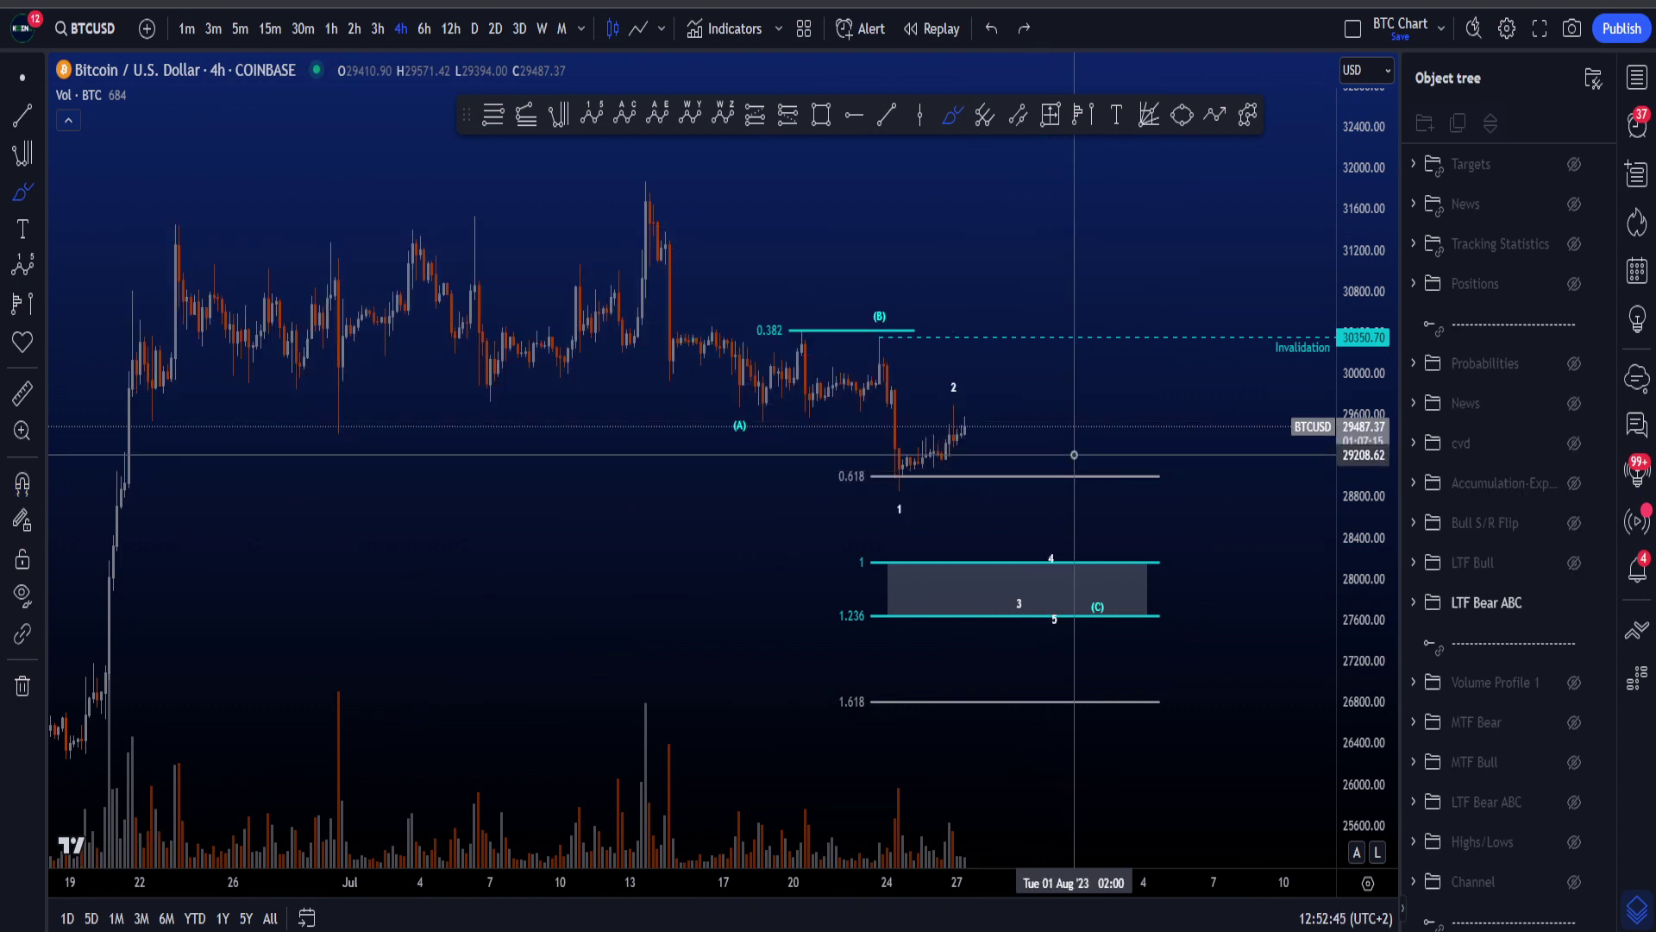
Circle the target box between the 1 and 1.236 levels with the Brush and undo each mark
mouse_move(647, 203)
left_mouse_down()
mouse_move(668, 254)
mouse_move(788, 387)
mouse_move(959, 389)
mouse_move(1027, 540)
mouse_move(762, 583)
mouse_move(1191, 688)
mouse_move(1239, 596)
mouse_move(808, 523)
left_mouse_up()
key("ctrl+z")
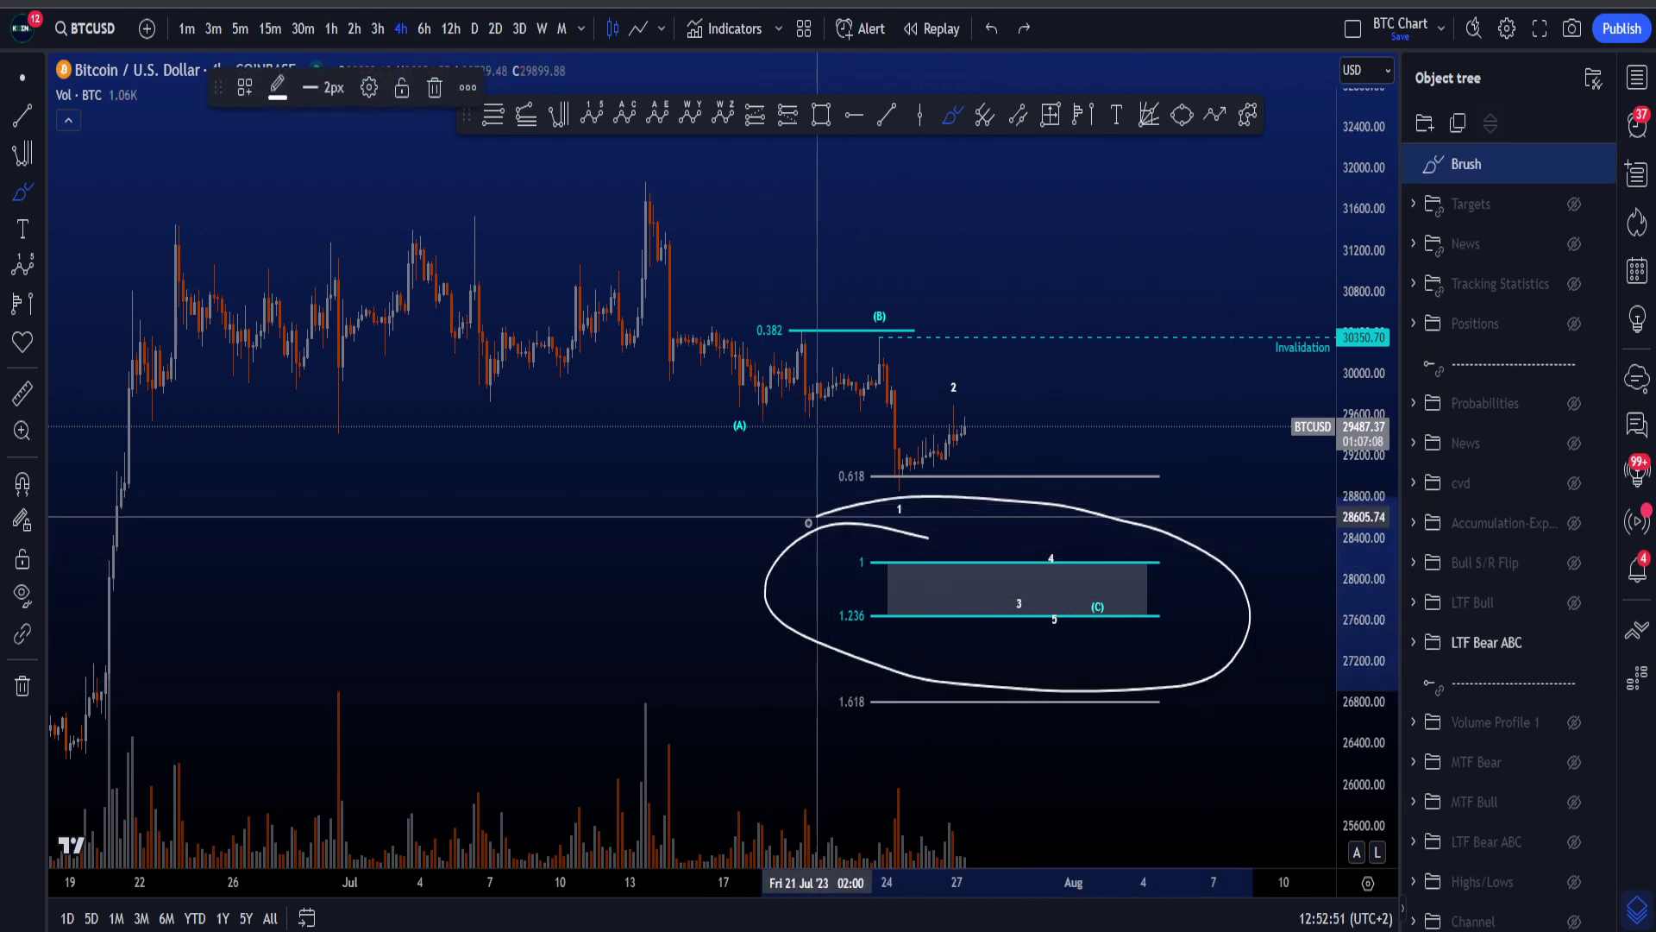
key("ctrl+z")
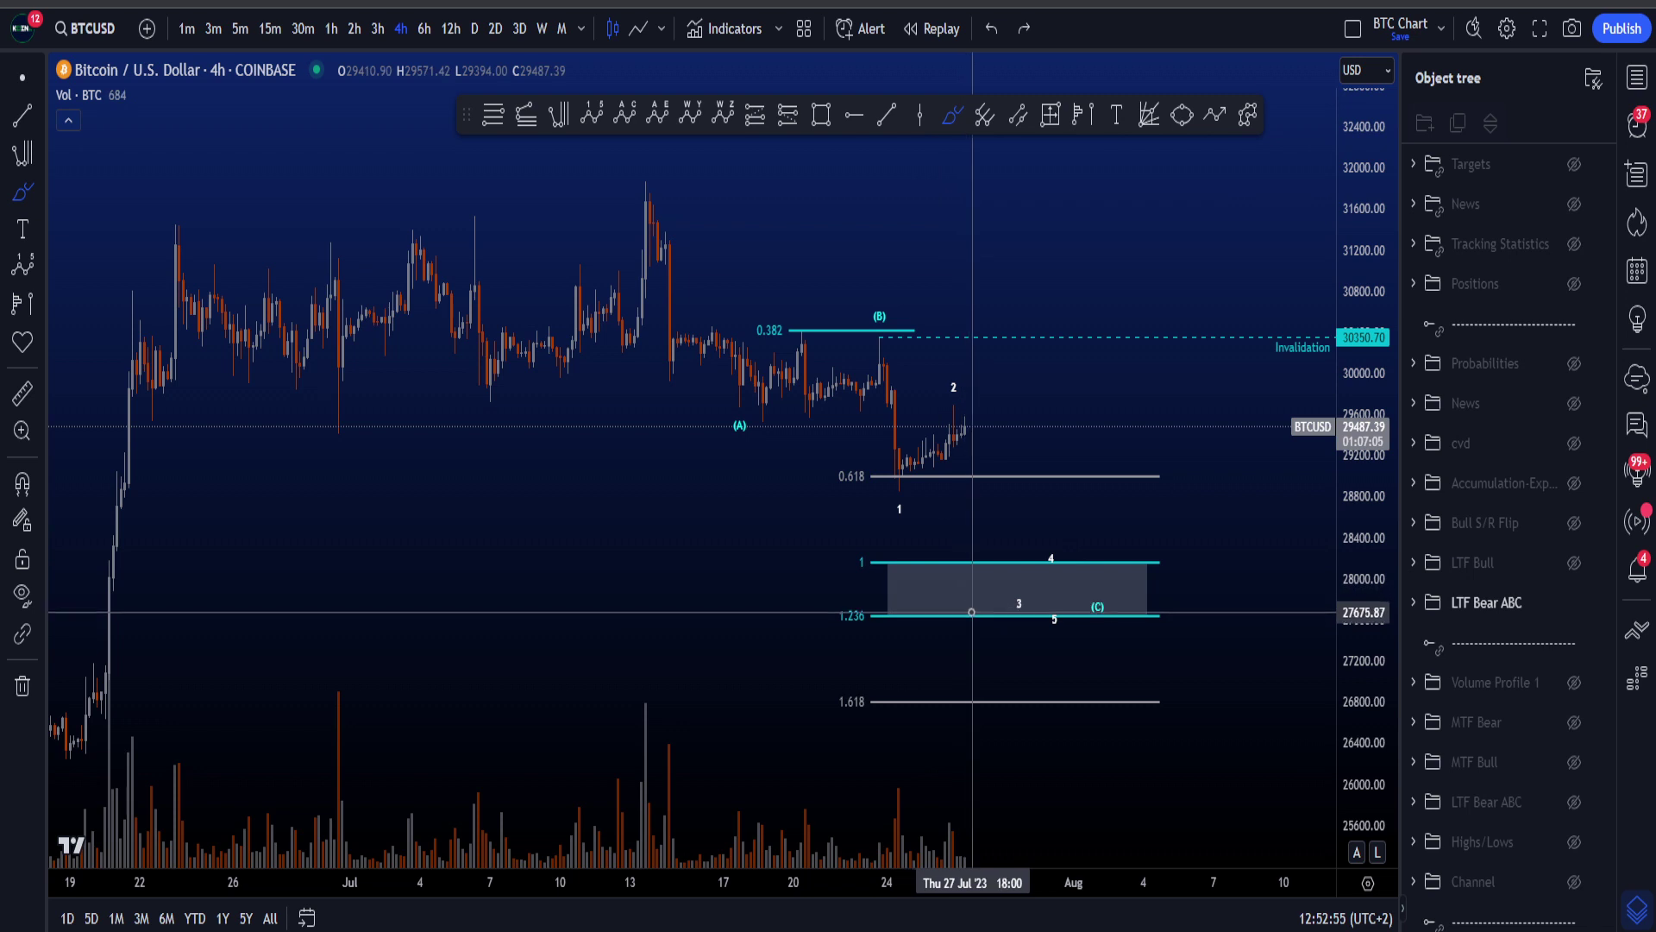
left_click_drag(1377, 716, 1375, 677)
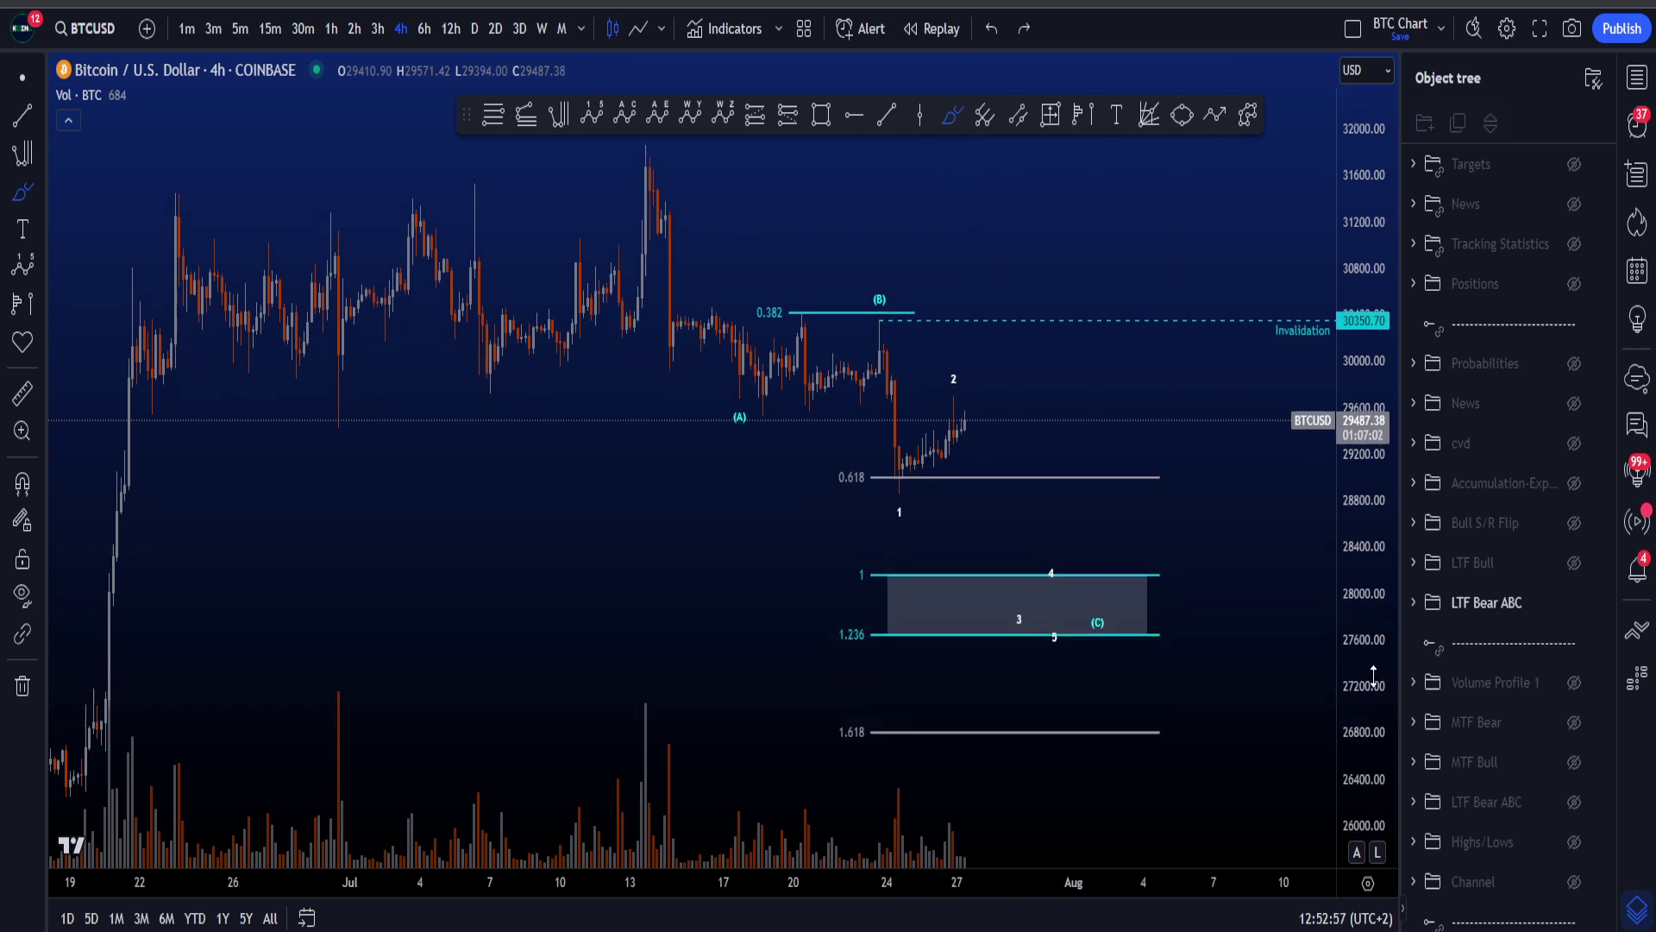
mouse_move(1095, 592)
left_mouse_down()
mouse_move(839, 555)
mouse_move(950, 607)
left_mouse_up()
key("ctrl+z")
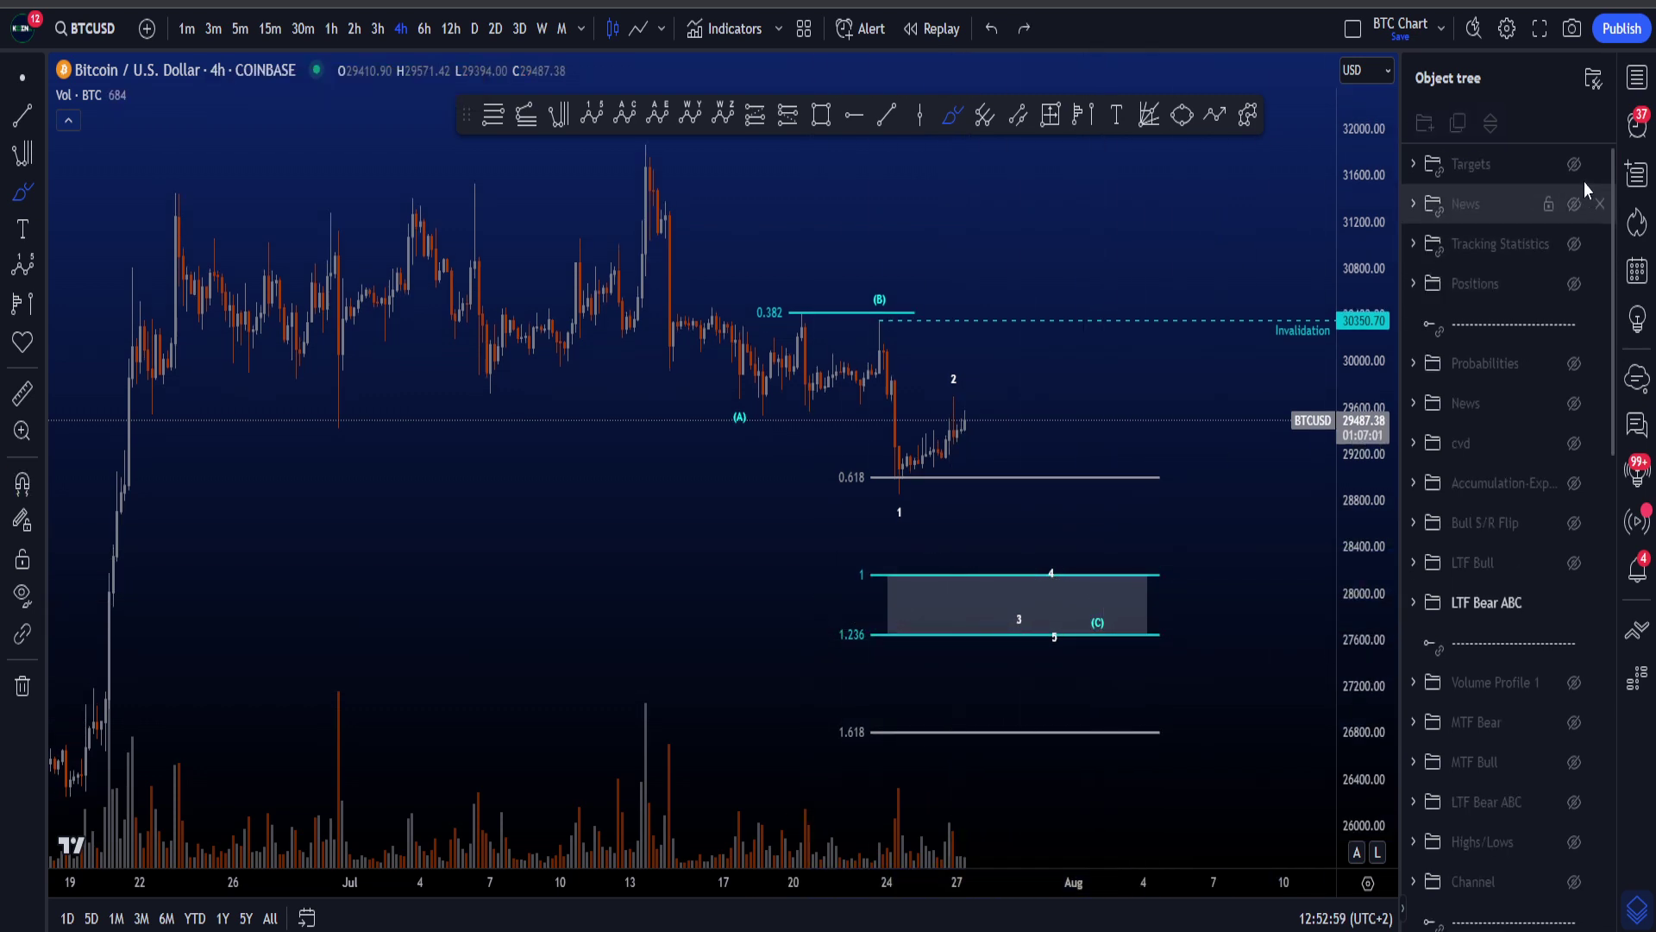
Show the Targets group, circle the Monthly zone between the 1.236 and 1.618 levels, and undo the circle
left_click(1579, 169)
mouse_move(1020, 667)
left_mouse_down()
mouse_move(946, 673)
mouse_move(962, 632)
left_mouse_up()
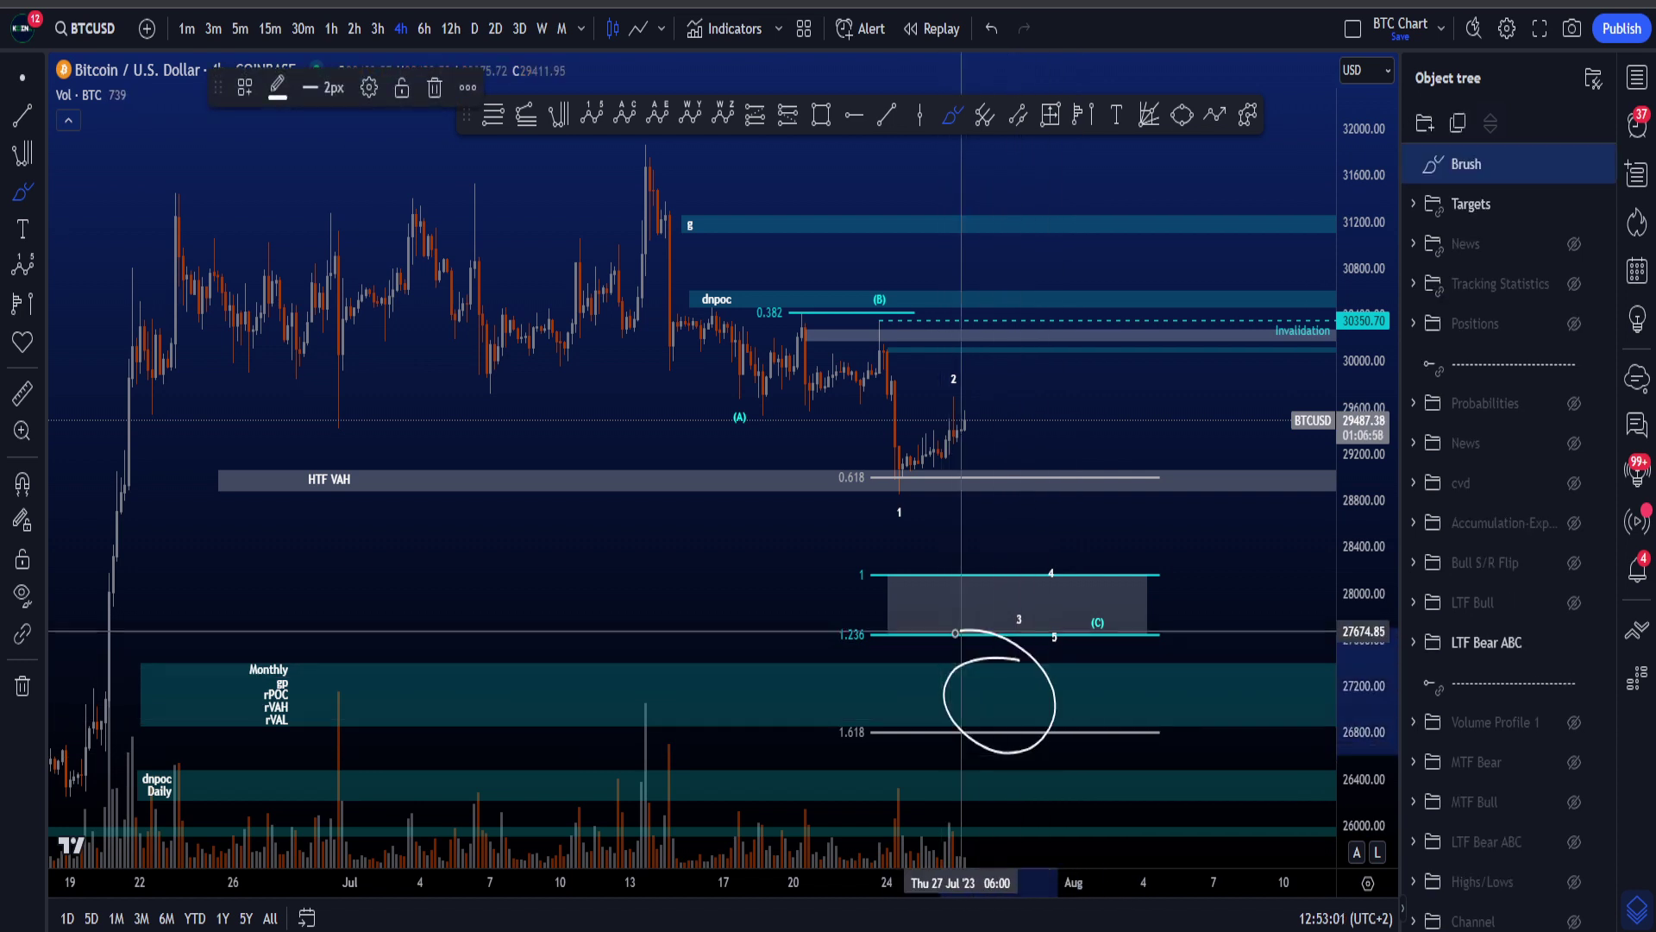
key("ctrl+z")
key("ctrl+z")
Brush an ellipse around the wave 1 low and a downward path into the Monthly zone, undoing each mark
left_click_drag(871, 490, 852, 493)
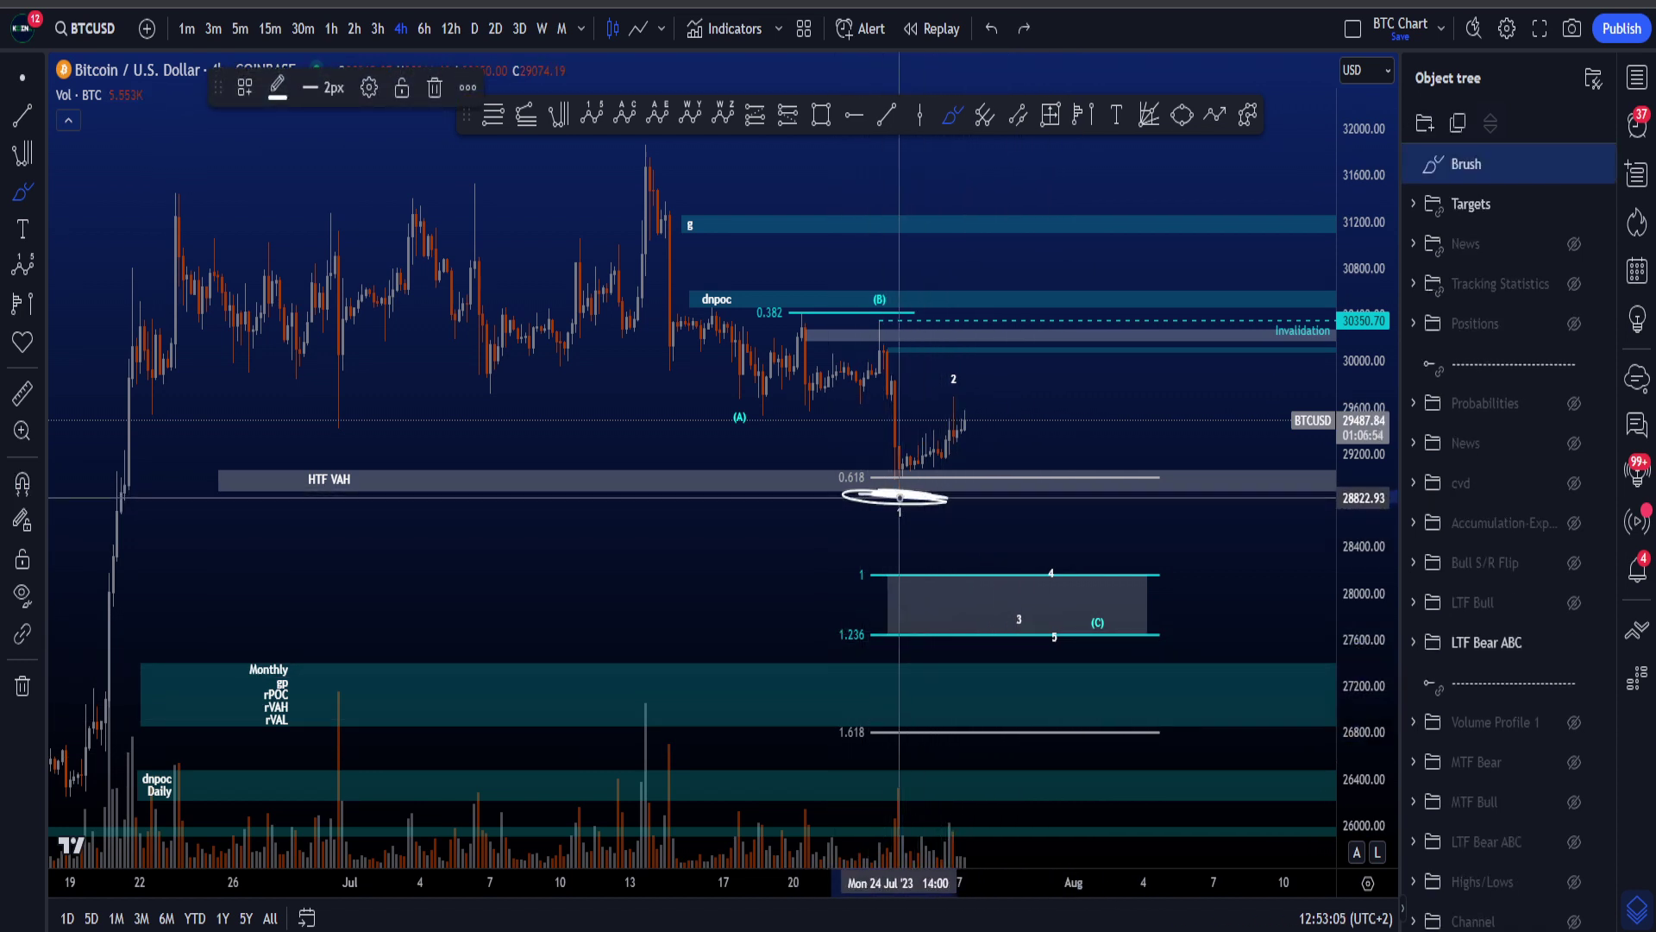
key("ctrl+z")
mouse_move(906, 496)
left_mouse_down()
mouse_move(981, 547)
mouse_move(1028, 681)
left_mouse_up()
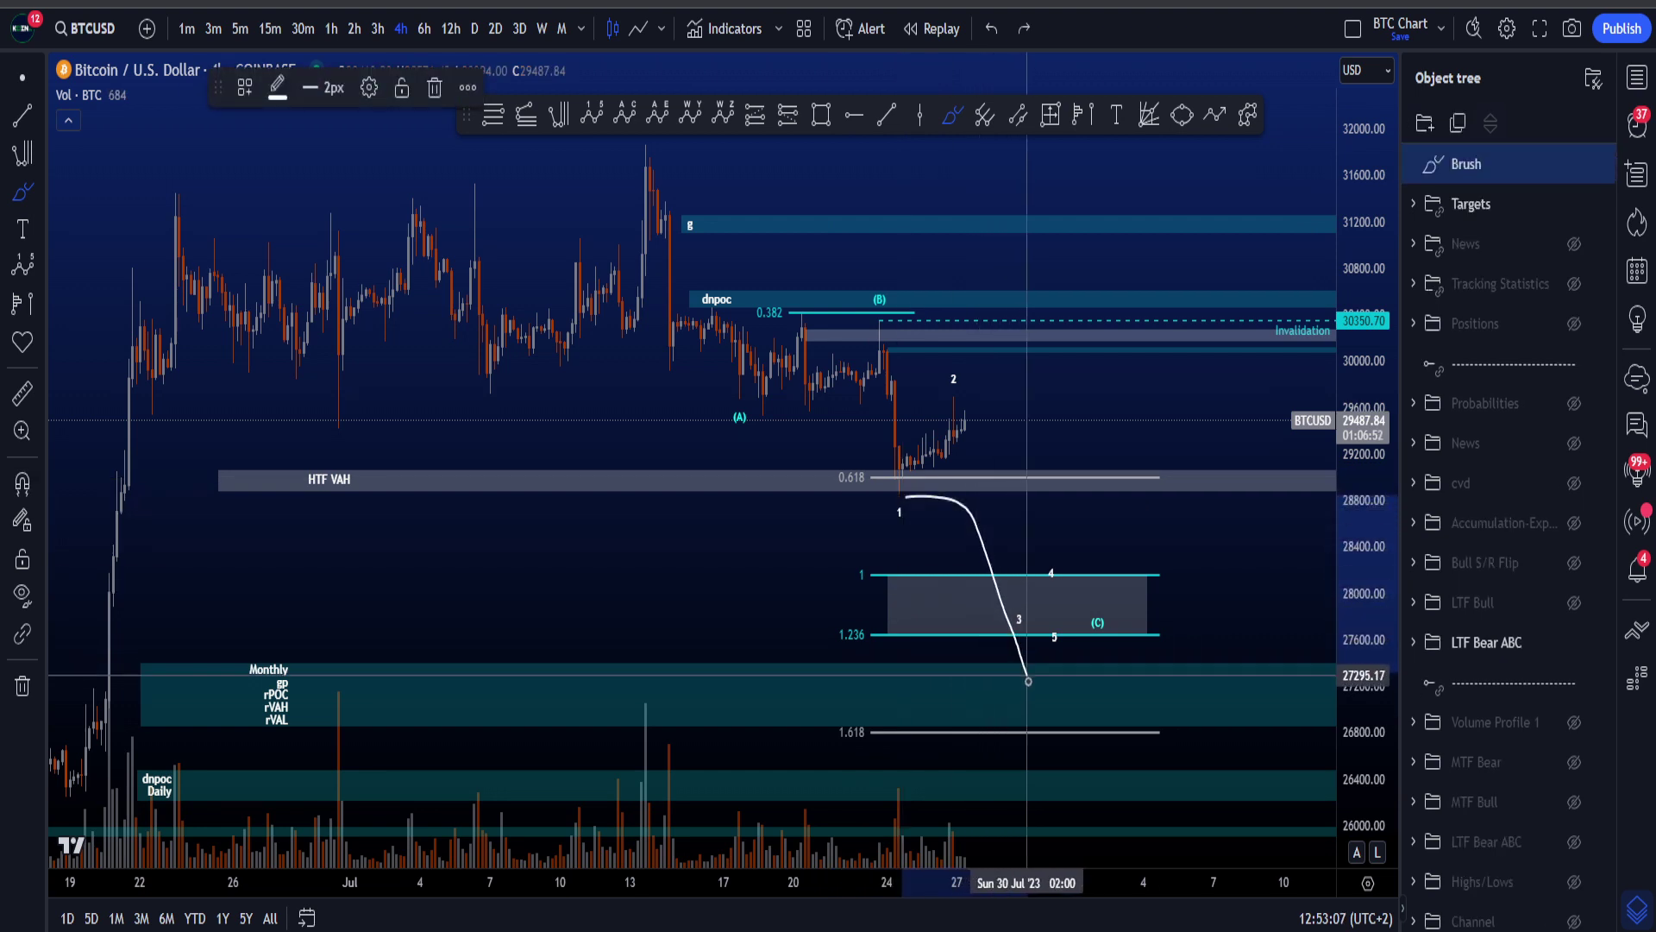
key("ctrl+z")
Outline the steep June rally below HTF VAH and mark across the 1 level with the Brush, undoing each stroke
mouse_move(88, 461)
left_mouse_down()
mouse_move(185, 476)
mouse_move(79, 680)
left_mouse_up()
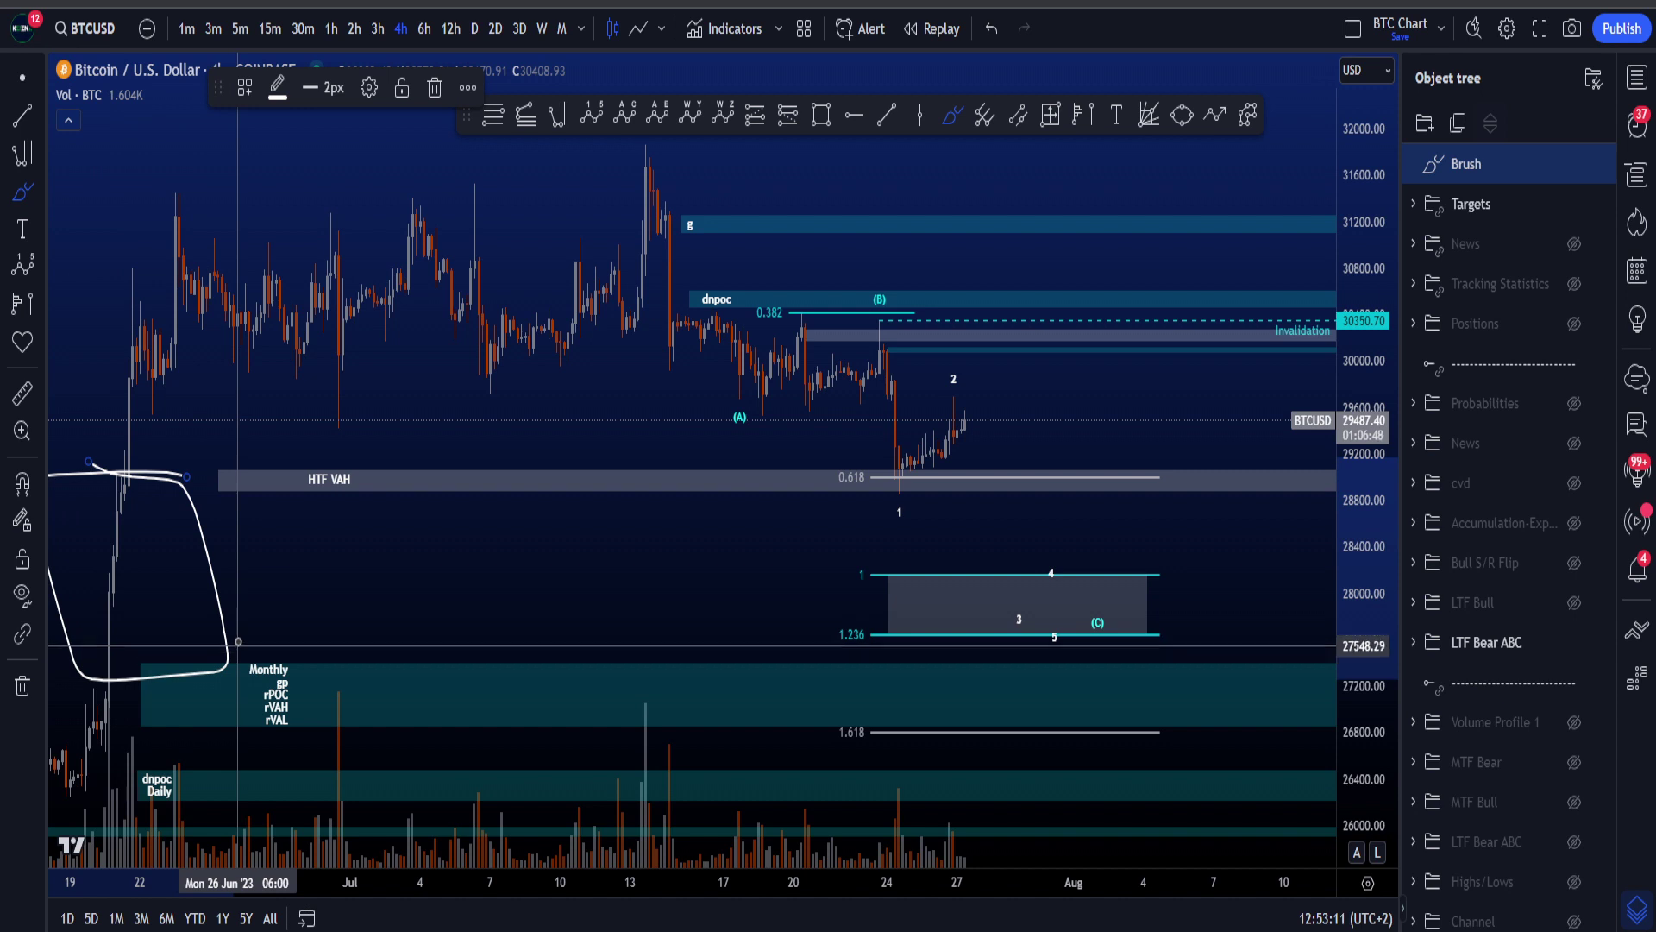
key("ctrl+z")
mouse_move(942, 561)
left_mouse_down()
mouse_move(876, 643)
mouse_move(1147, 556)
left_mouse_up()
key("ctrl+z")
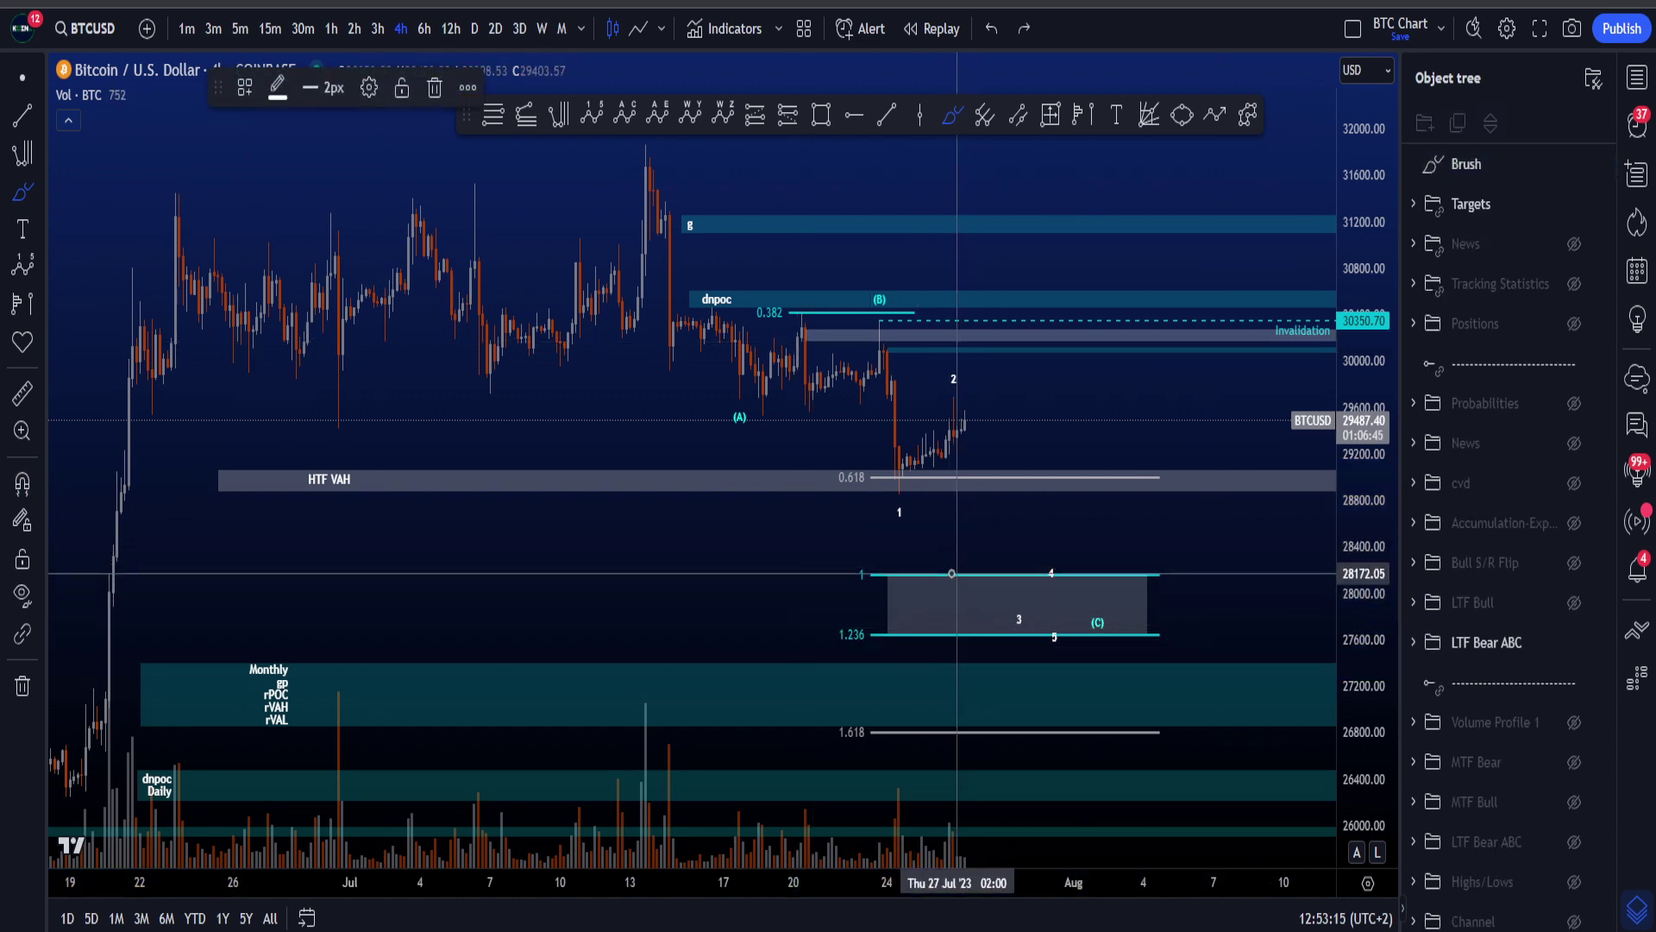
key("ctrl+z")
Brush a linked loop between the 0.618 and 1.618 levels, mark the area below the target box, and undo both strokes
mouse_move(881, 482)
left_mouse_down()
mouse_move(820, 703)
mouse_move(832, 738)
left_mouse_up()
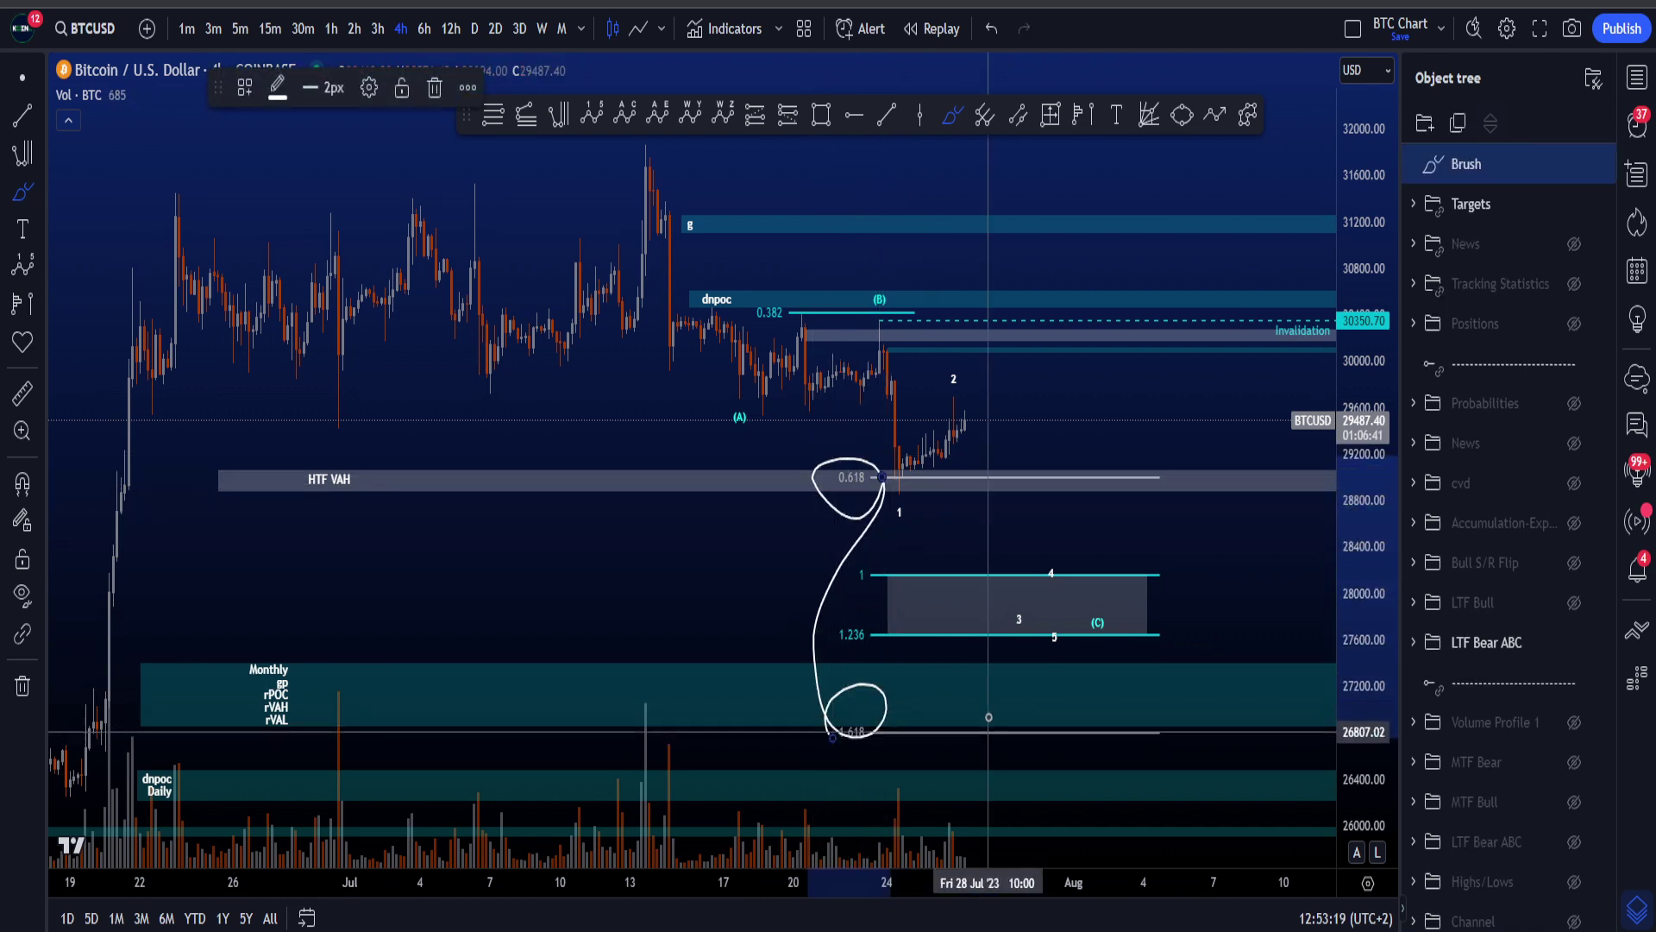
key("ctrl+z")
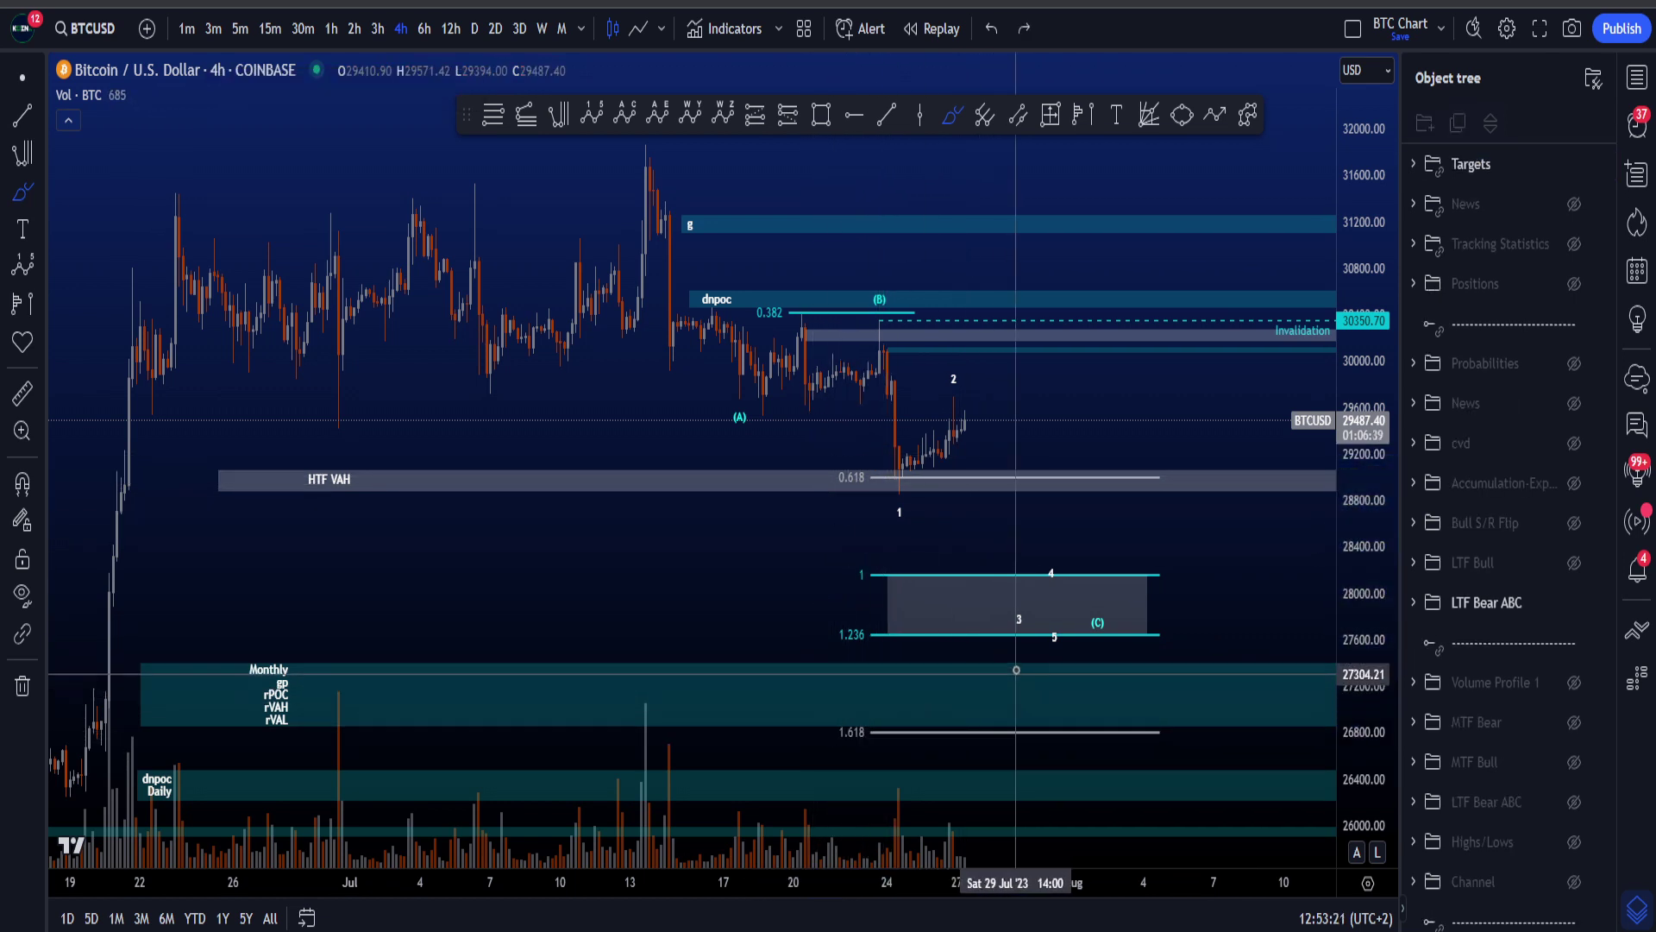
mouse_move(1009, 662)
left_mouse_down()
mouse_move(917, 705)
mouse_move(972, 639)
left_mouse_up()
key("ctrl+z")
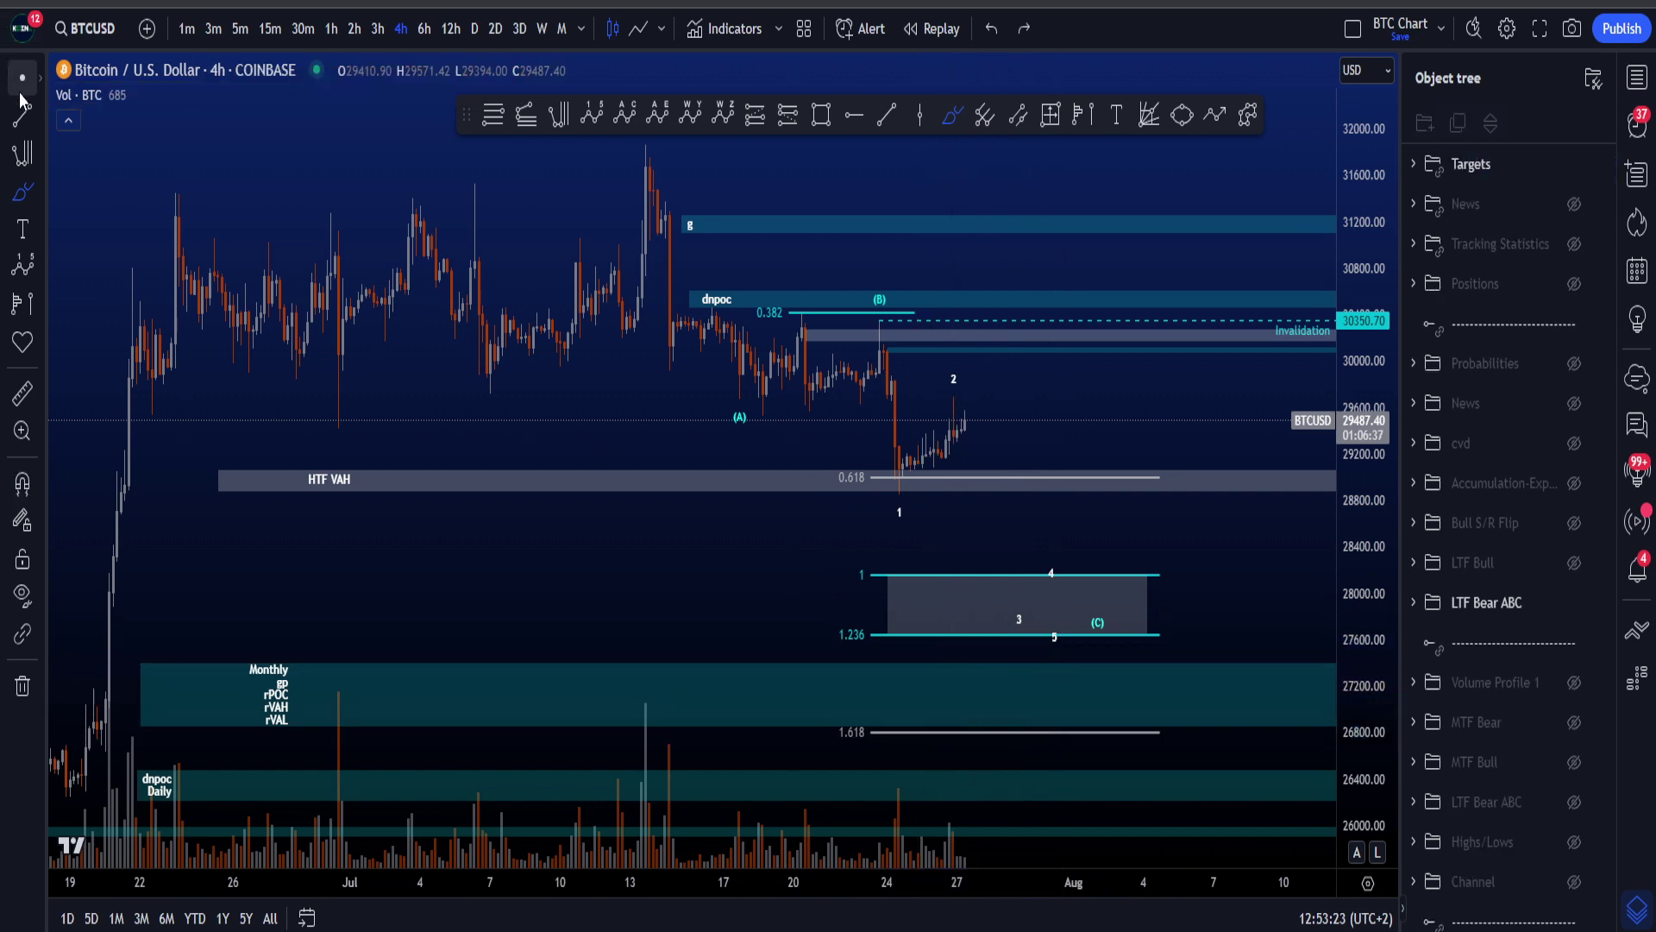
Hide the Targets group and brush a temporary mark beside the wave 1 low
left_click(1245, 721)
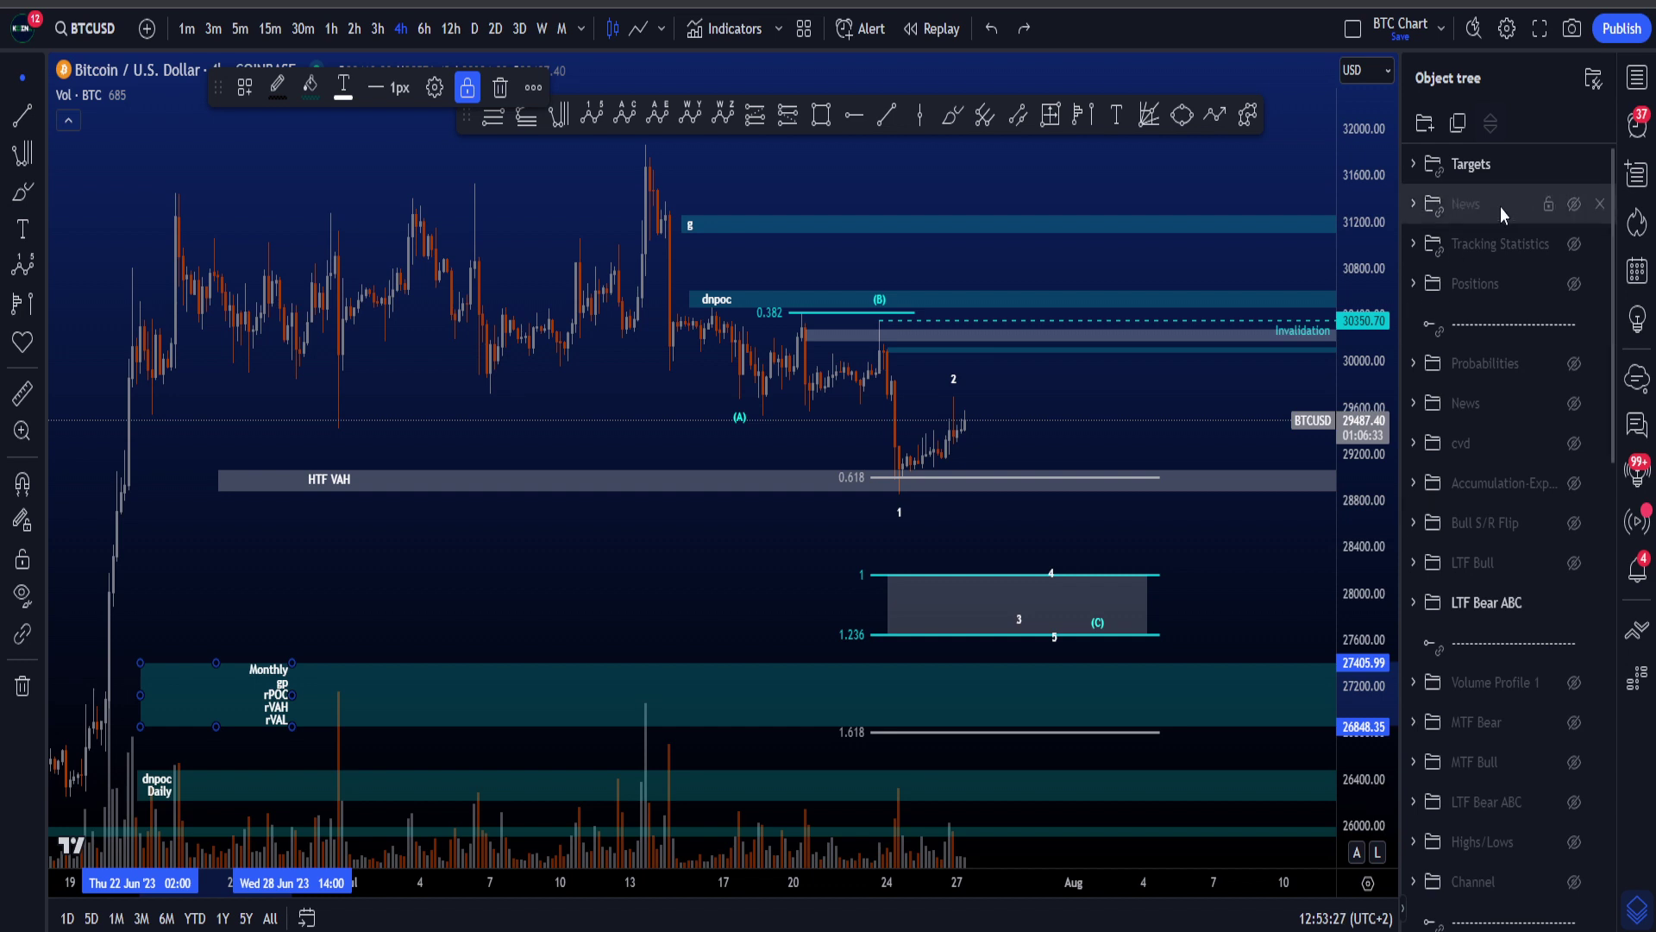
left_click(1574, 166)
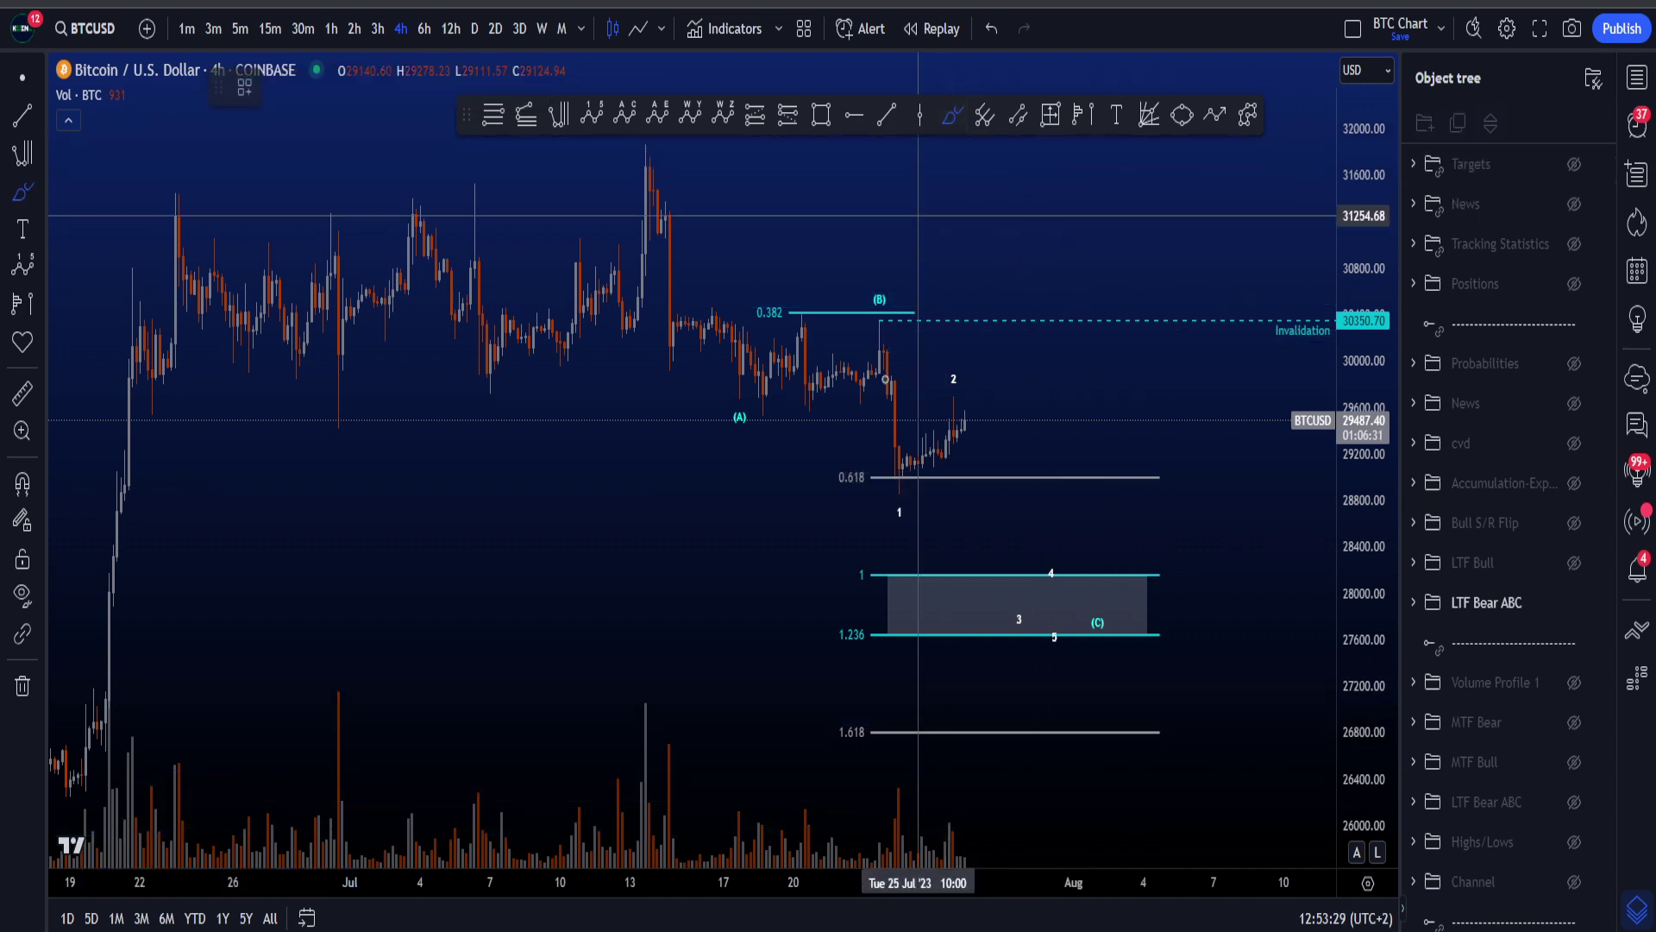
mouse_move(884, 453)
left_mouse_down()
mouse_move(862, 517)
mouse_move(888, 466)
left_mouse_up()
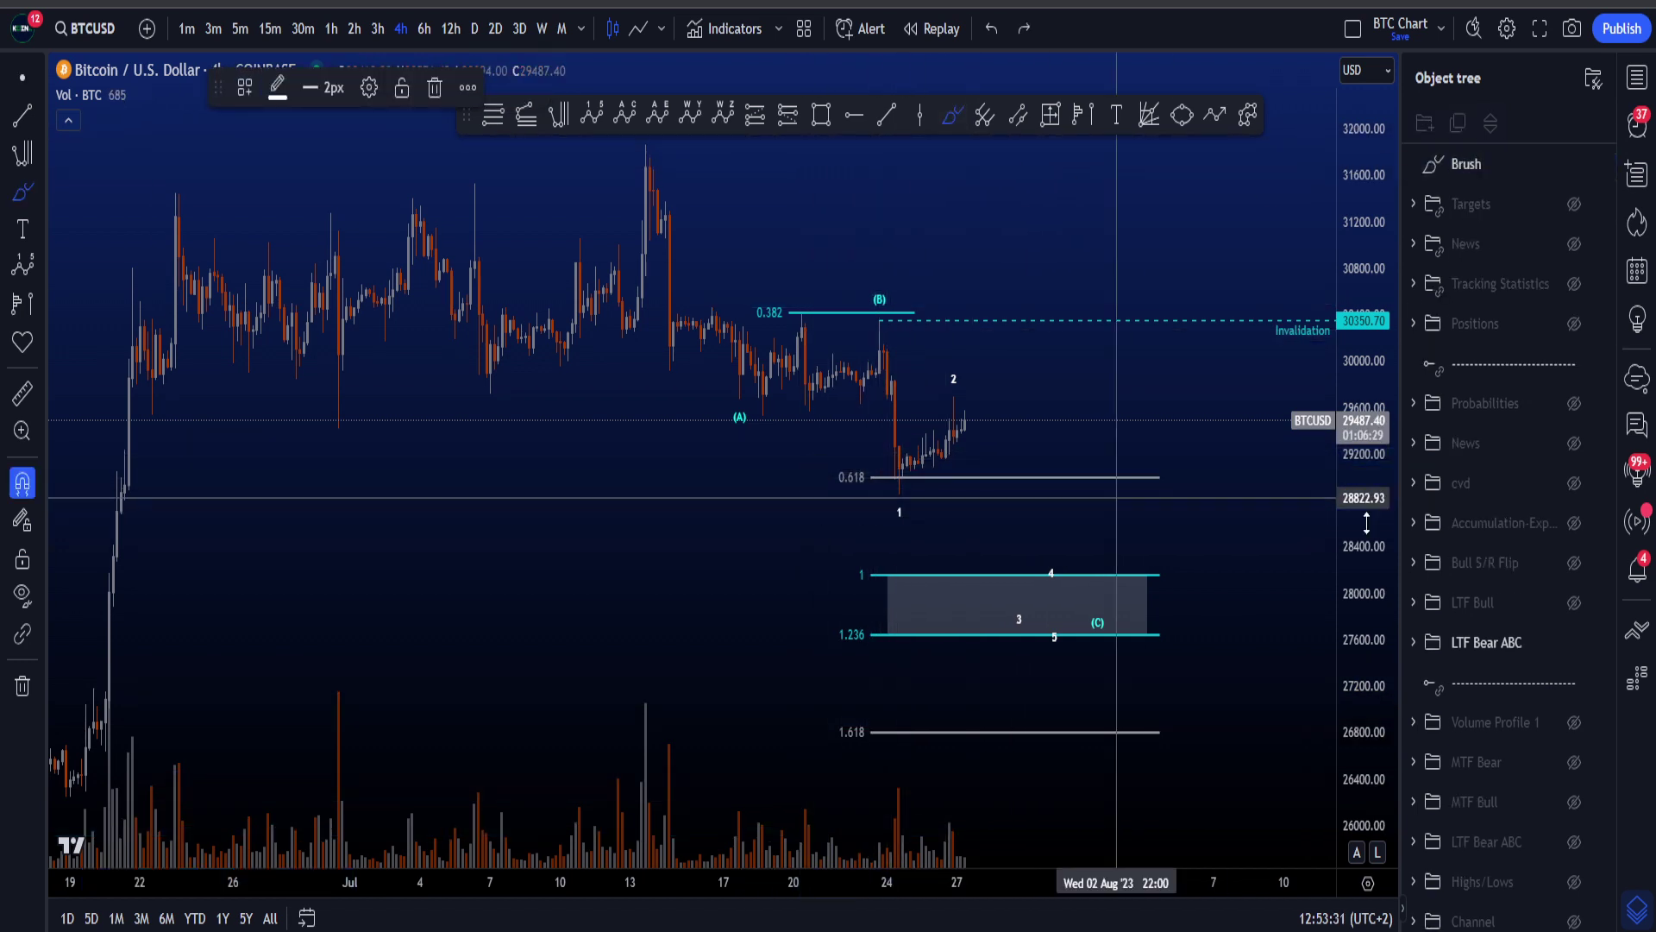
Move the (C) label out of the target box to just beyond its right edge
left_click_drag(1366, 521, 1368, 472)
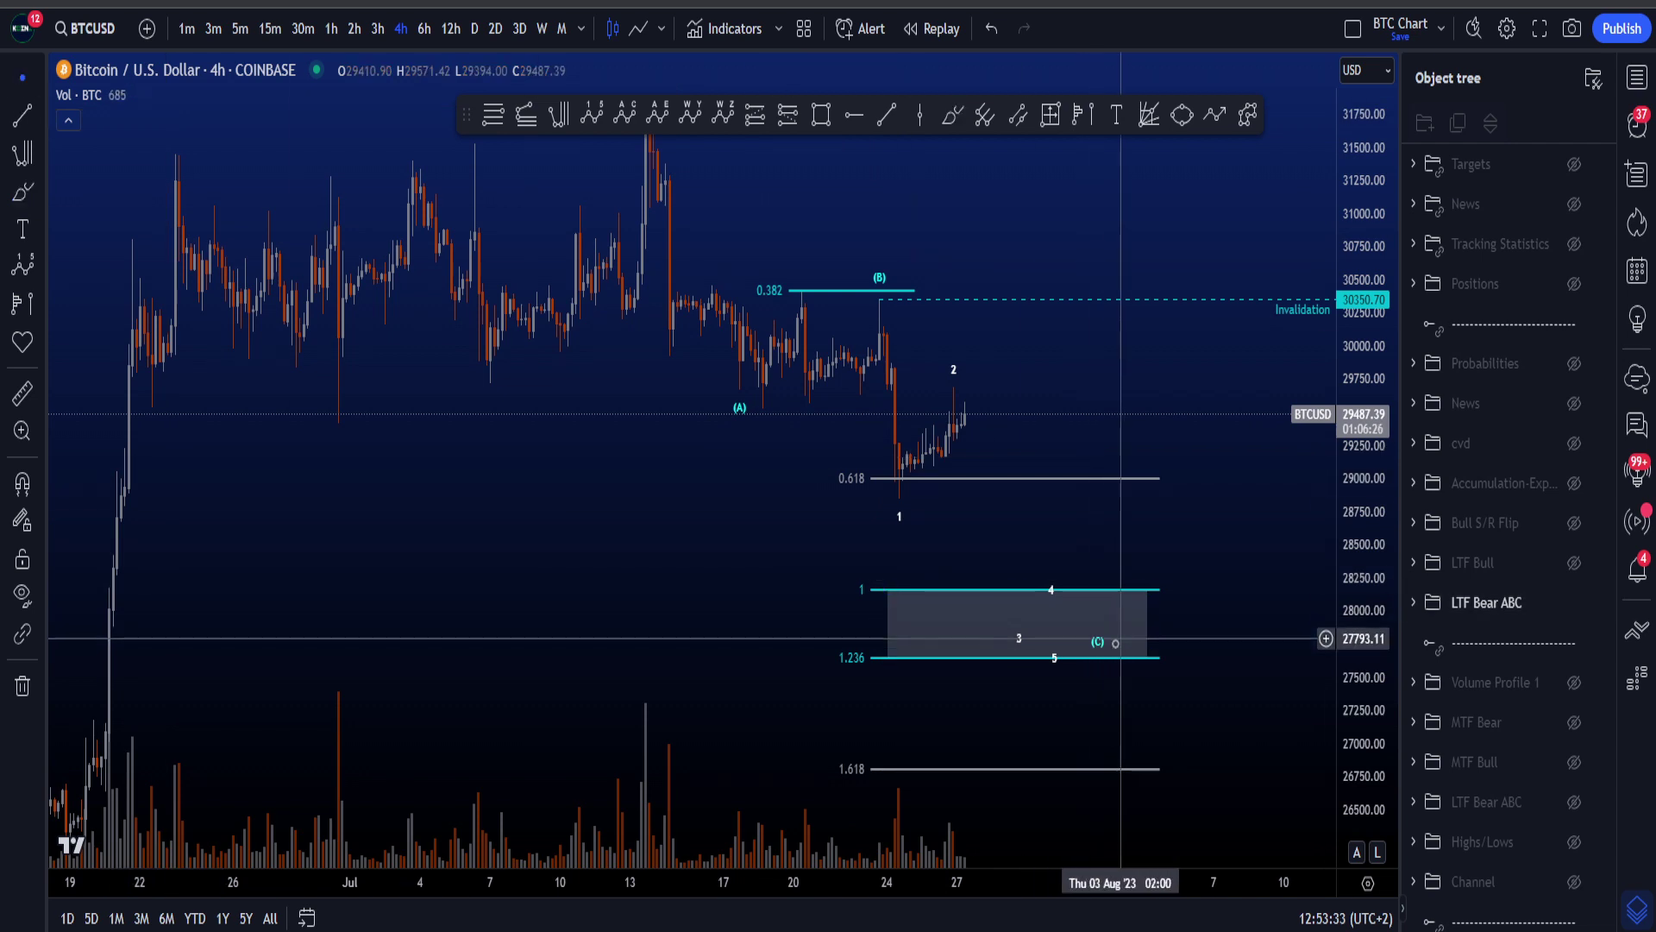
mouse_move(1095, 643)
left_mouse_down()
mouse_move(895, 511)
mouse_move(1156, 621)
left_mouse_up()
left_click_drag(1176, 518, 1176, 632)
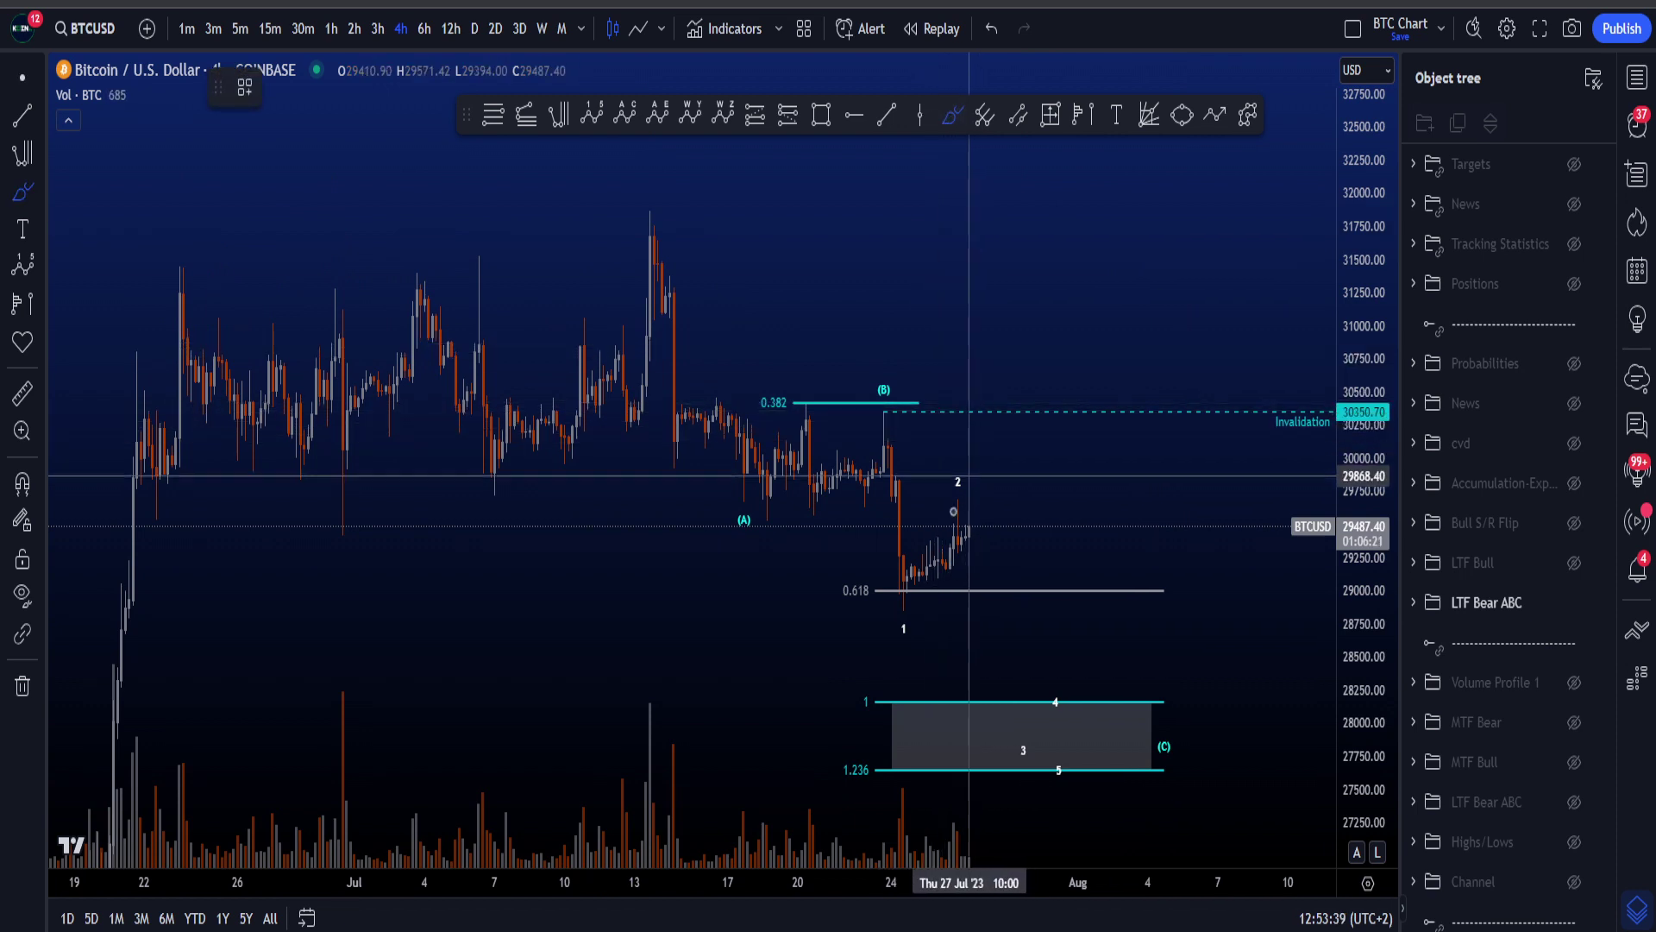
Brush a stroke from (B) down past wave 1, circle the (B) high, and undo both marks
mouse_move(914, 399)
left_mouse_down()
mouse_move(898, 400)
mouse_move(998, 680)
left_mouse_up()
key("ctrl+z")
key("ctrl+z")
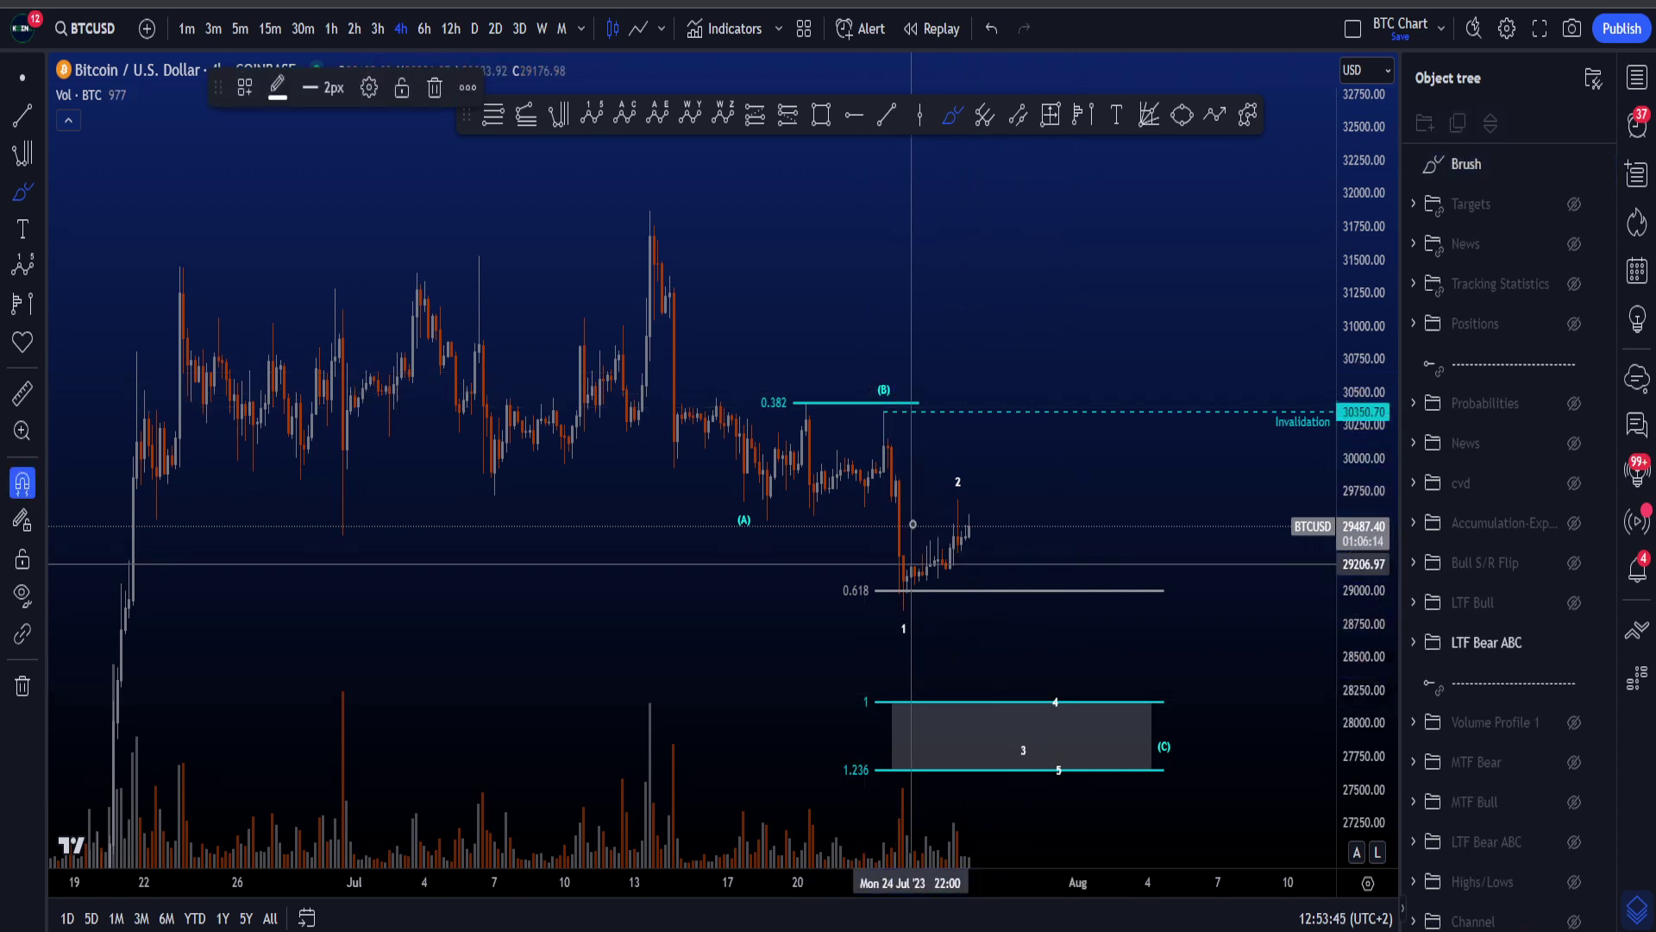
left_click_drag(890, 397, 877, 448)
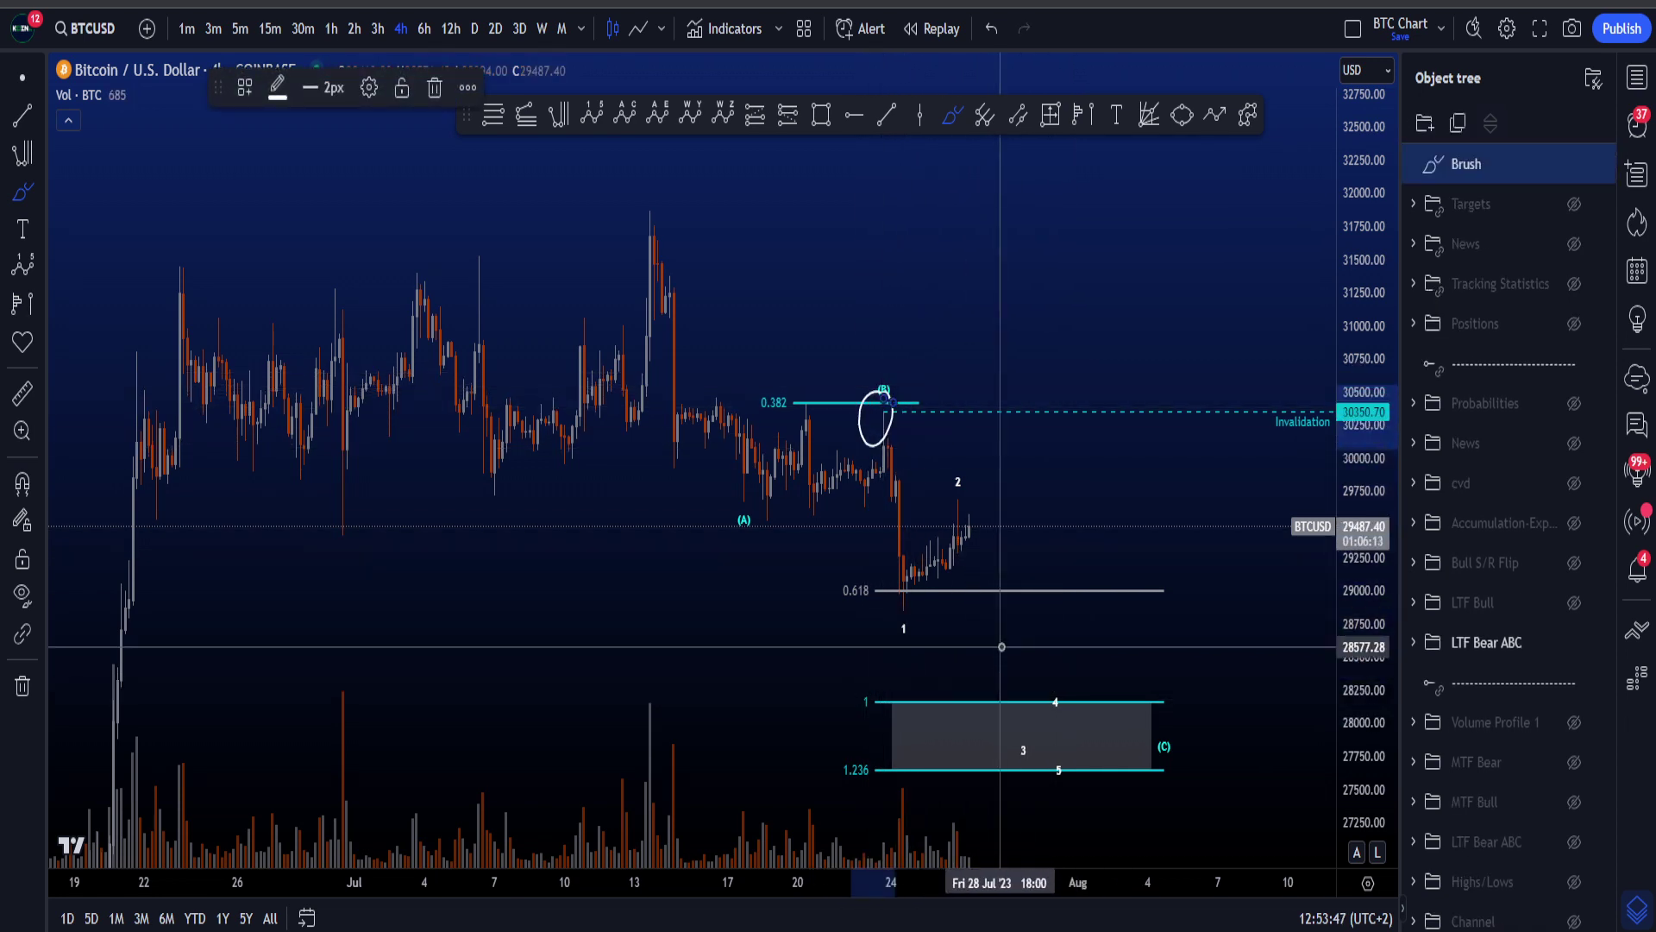
key("ctrl+z")
Sketch the five-wave decline from (B) to below the 1.236 level, plus its separate legs, and undo the strokes
mouse_move(886, 425)
left_mouse_down()
mouse_move(905, 587)
mouse_move(1084, 703)
mouse_move(1109, 777)
left_mouse_up()
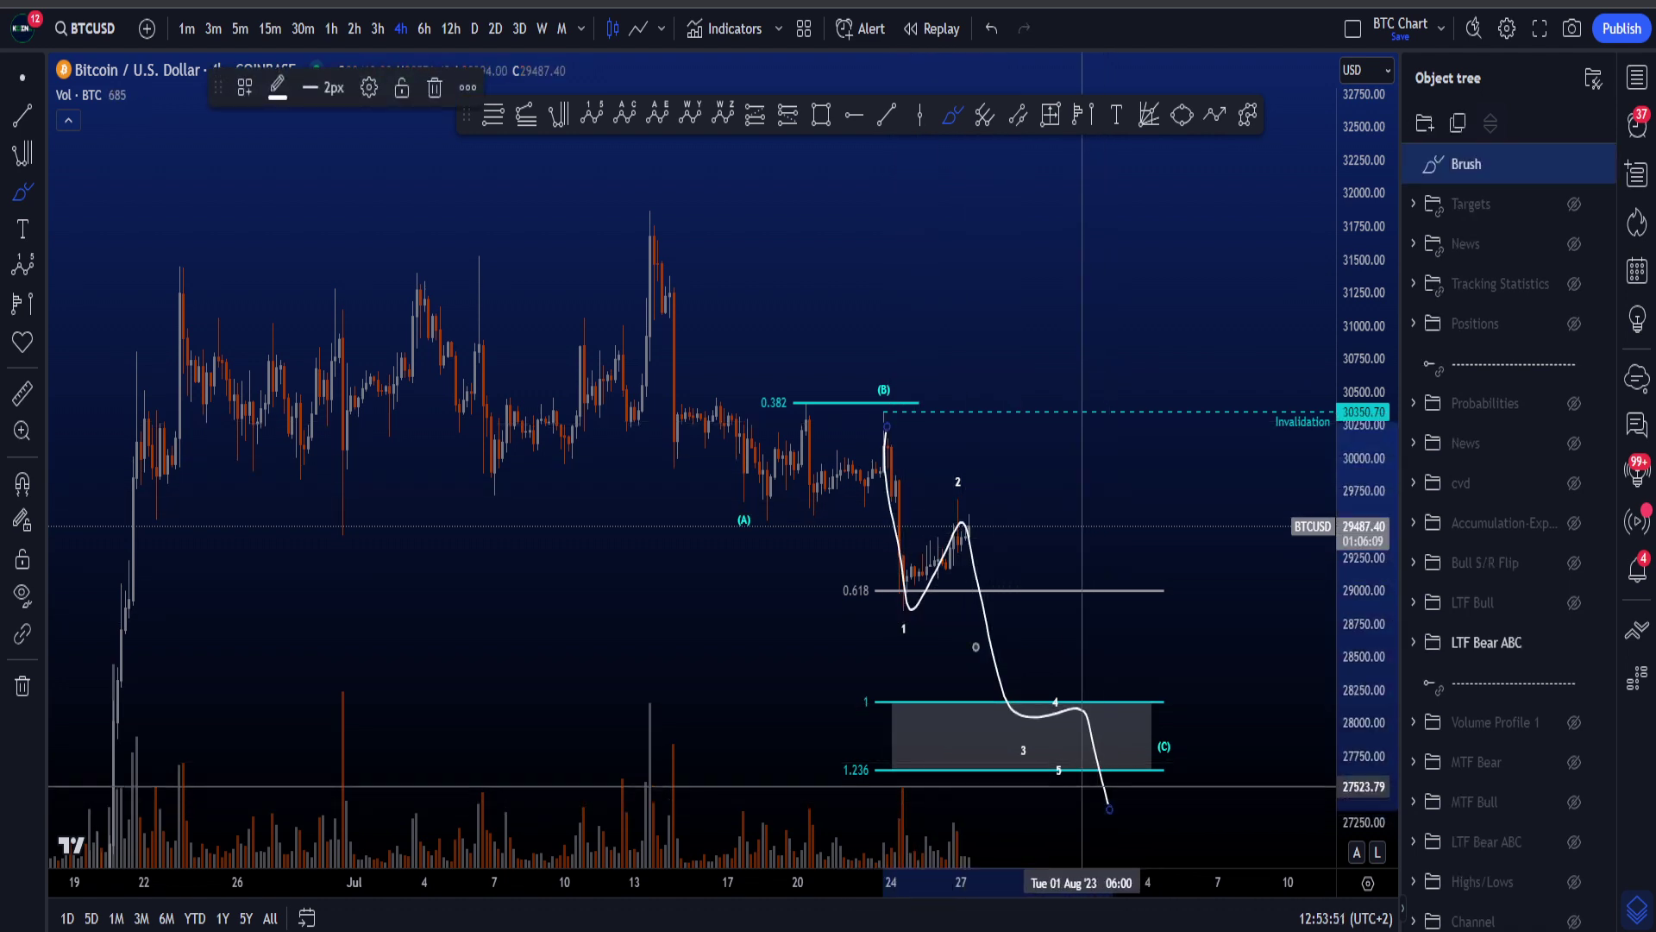
key("ctrl+z")
mouse_move(885, 425)
left_mouse_down()
mouse_move(910, 596)
mouse_move(887, 527)
left_mouse_up()
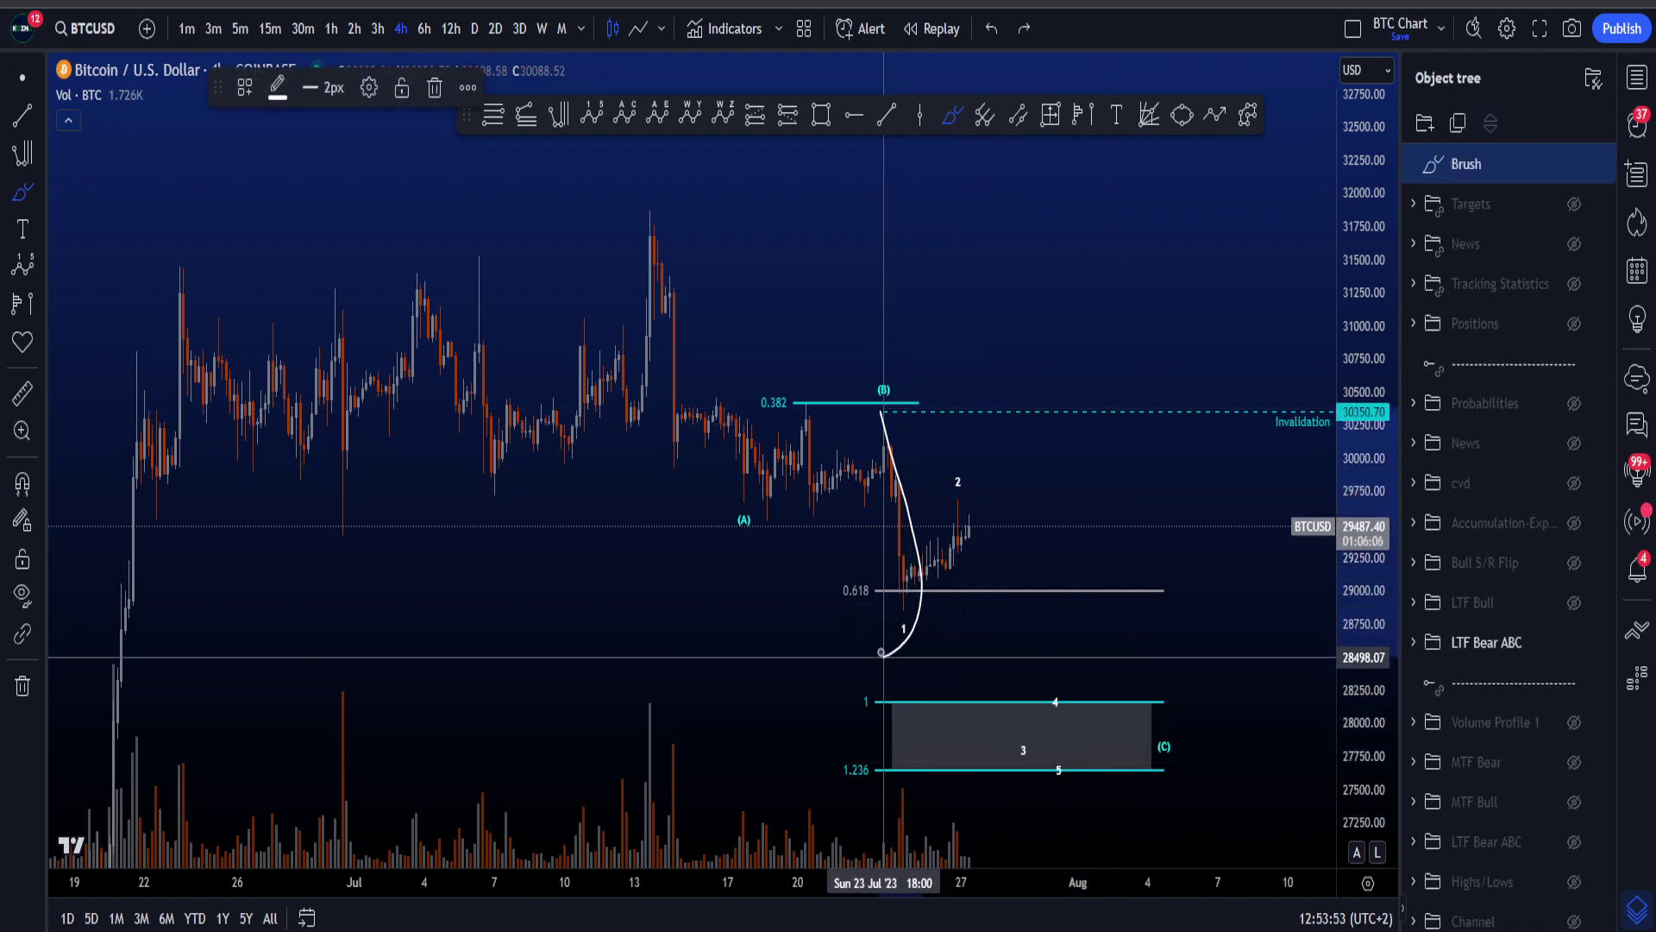
key("ctrl+z")
mouse_move(900, 593)
left_mouse_down()
mouse_move(1020, 478)
mouse_move(1047, 765)
left_mouse_up()
key("ctrl+z")
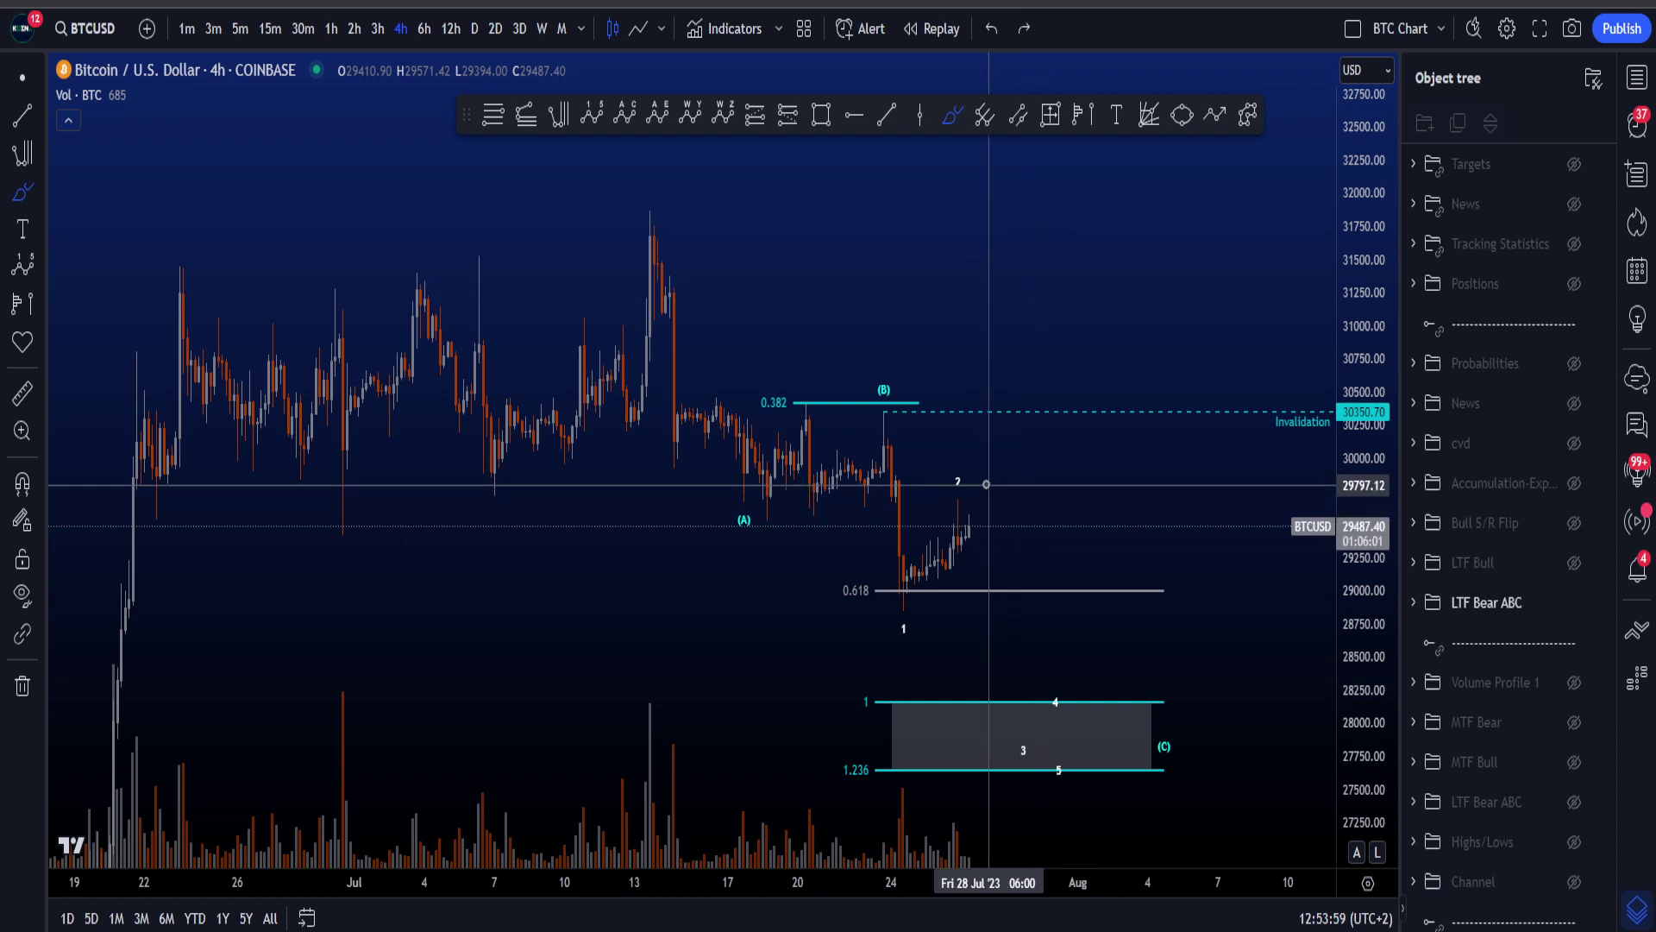
Circle the wave 2 high, the (B) high and the wave 1 low in turn, undoing each mark
left_click_drag(978, 472, 941, 524)
key("ctrl+z")
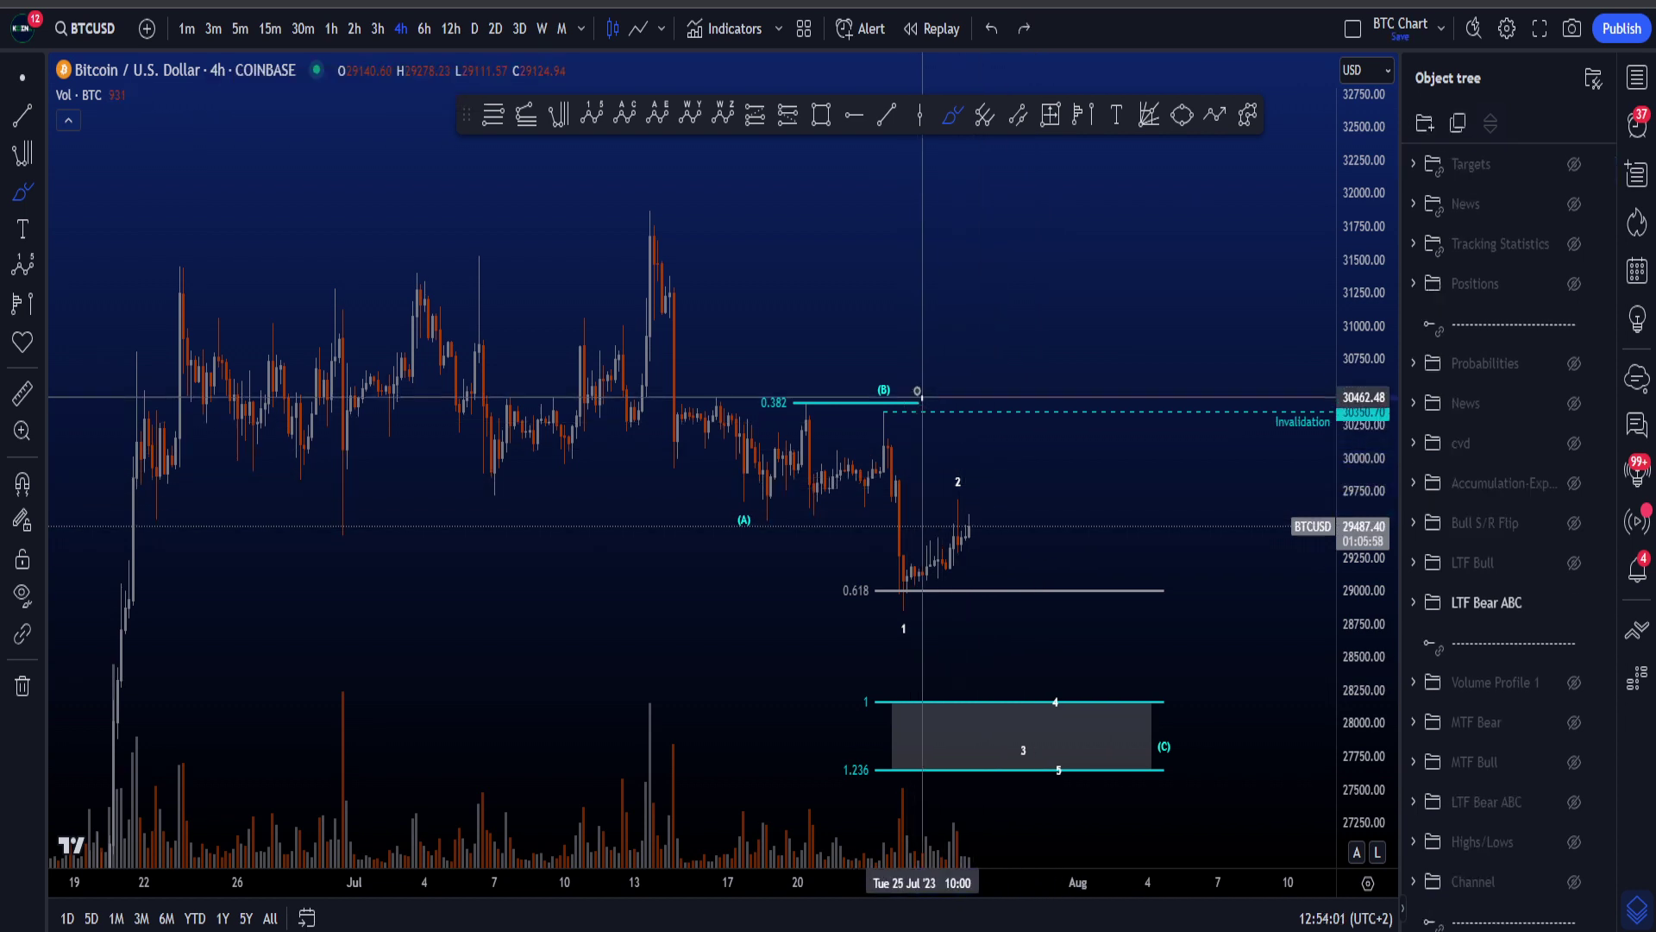
mouse_move(921, 399)
left_mouse_down()
mouse_move(860, 415)
mouse_move(920, 398)
left_mouse_up()
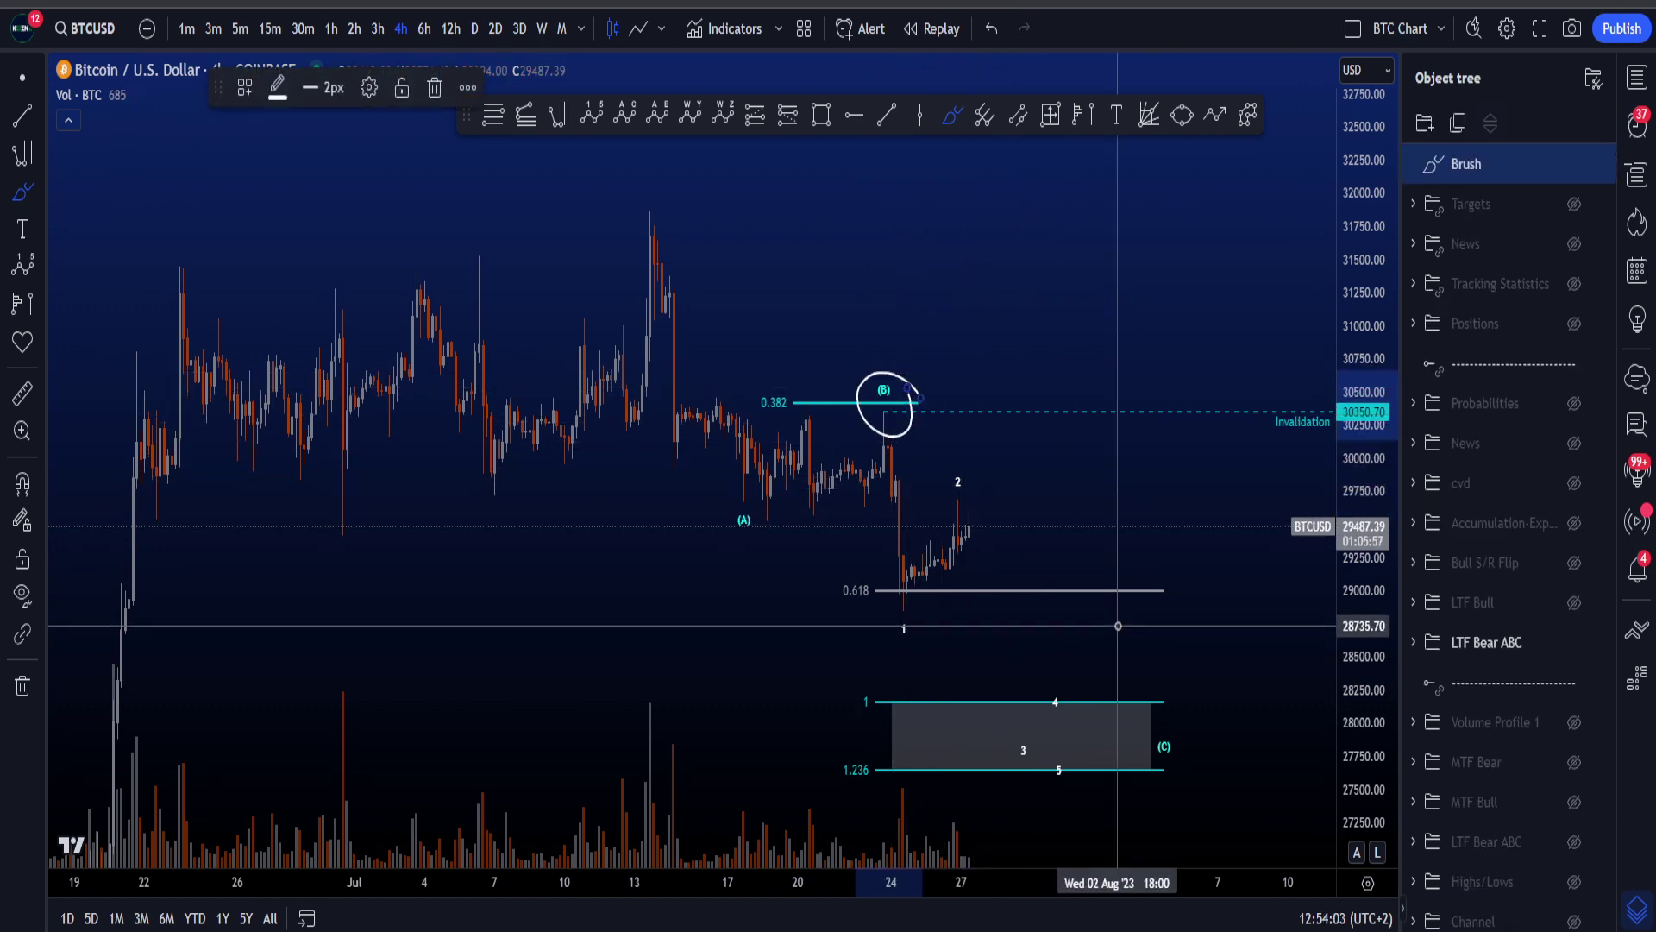
key("ctrl+z")
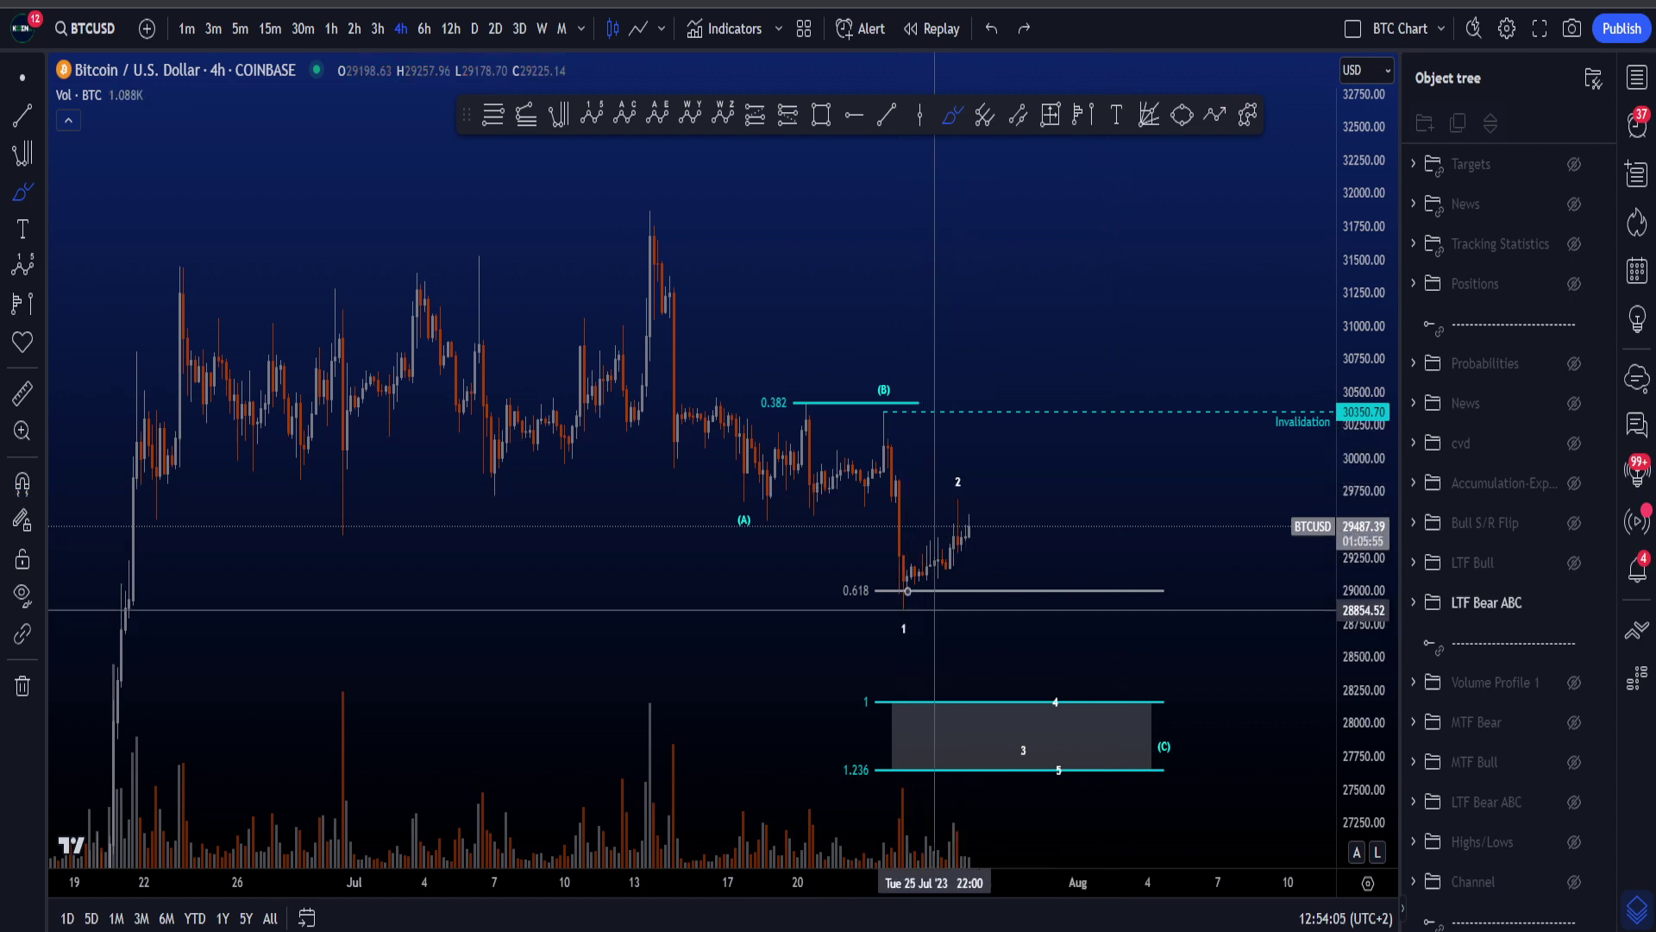
left_click_drag(908, 591, 913, 593)
key("ctrl+z")
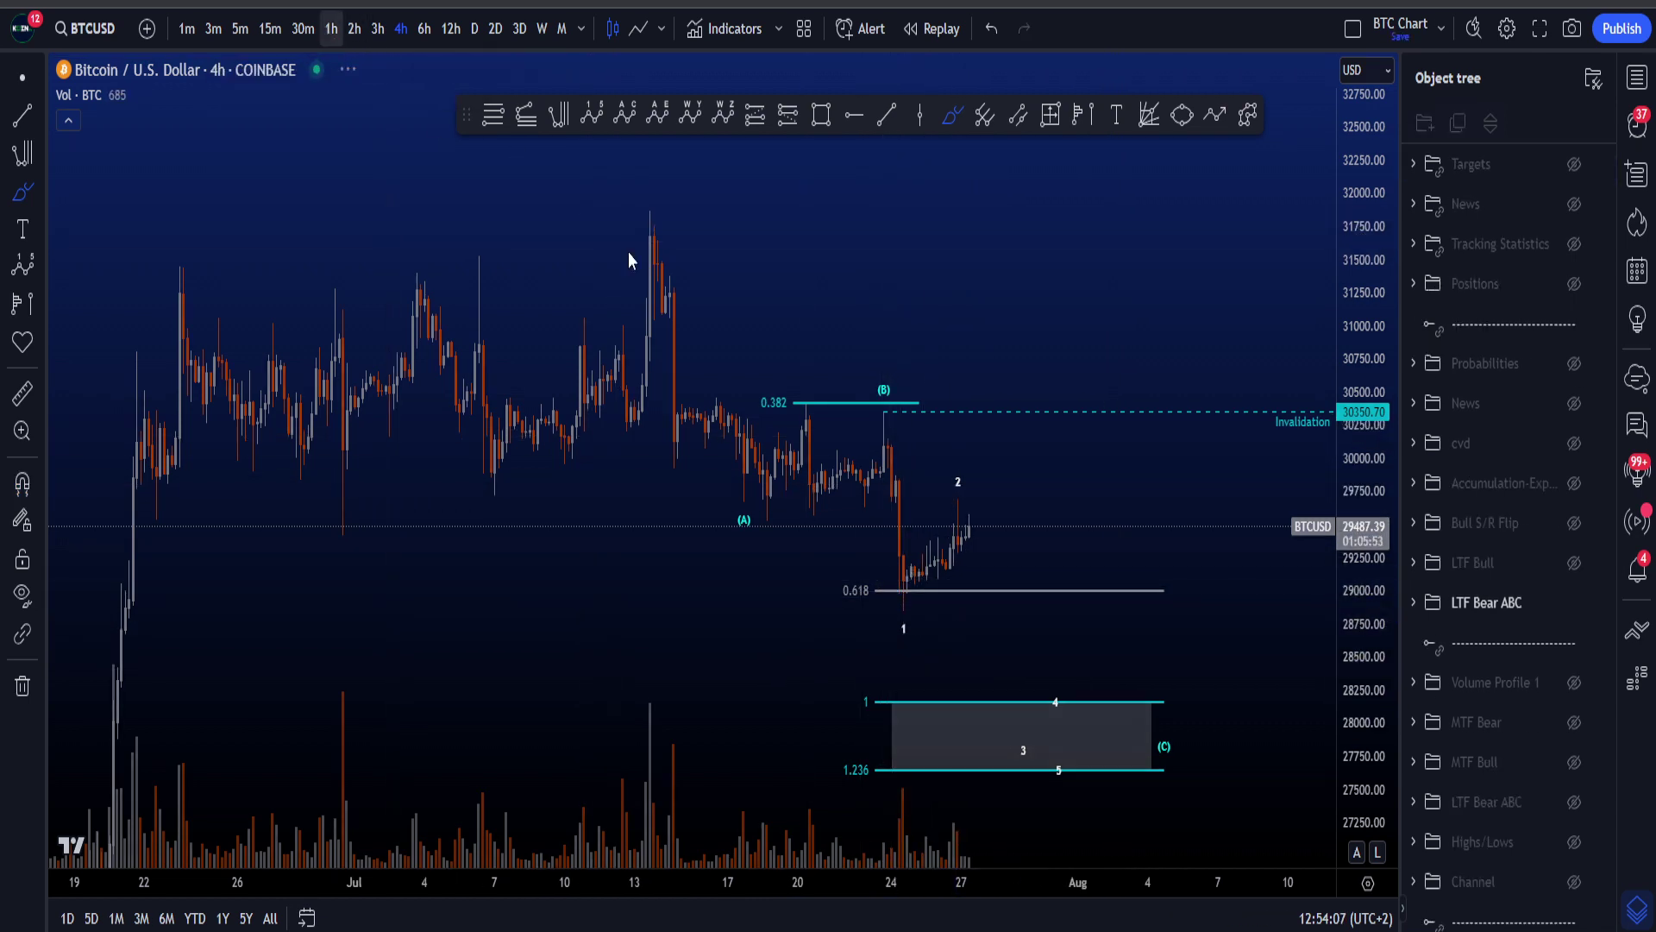
Switch the chart to the 1h timeframe and frame waves (B), 1 and 2 with an enlarged price scale
left_click_drag(1349, 740, 1358, 578)
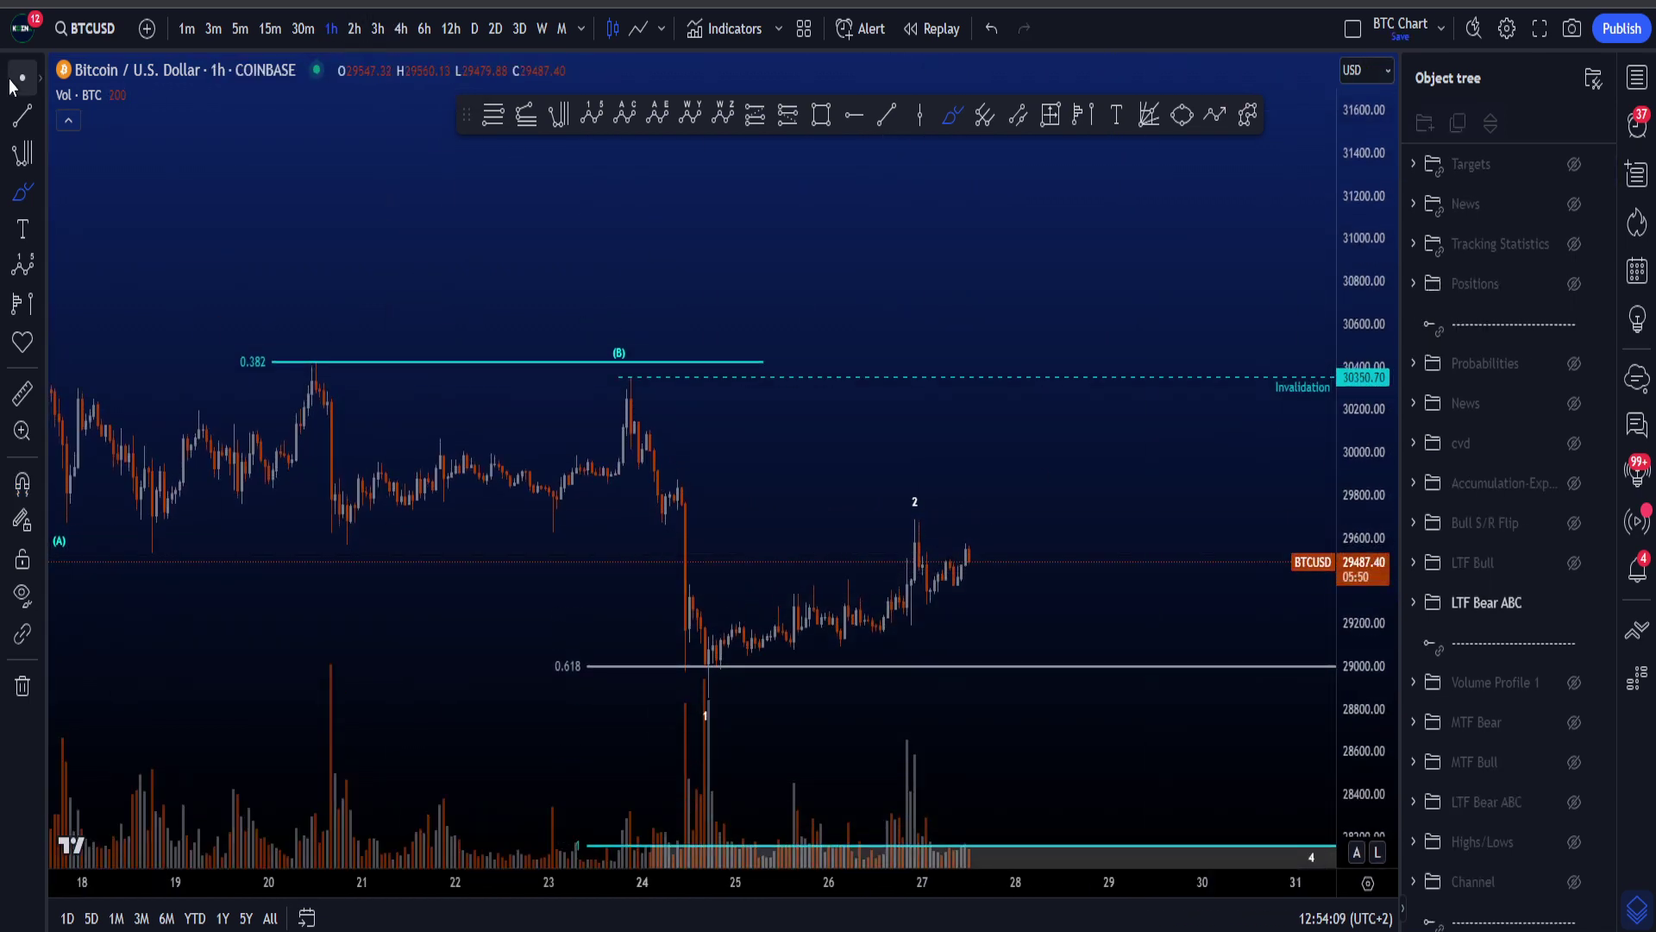
left_click_drag(1113, 520, 1030, 436)
left_click_drag(1340, 555, 1355, 571)
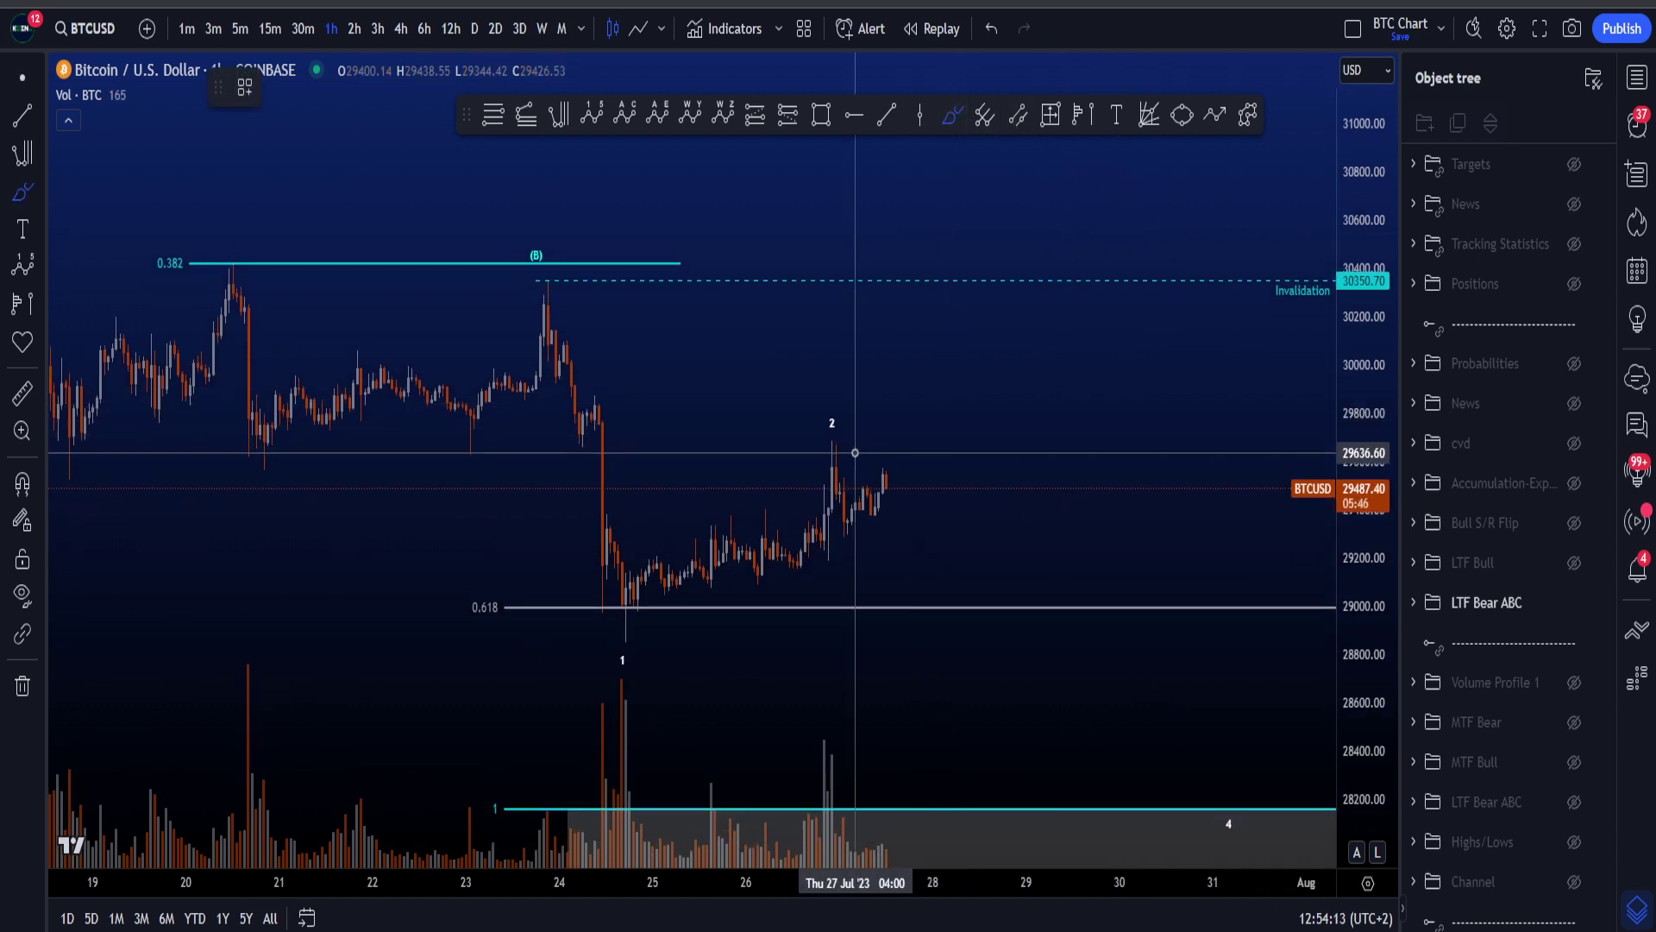
Circle the wave 2 high, trace the drop from (B) to wave 1 and the rise to wave 2, and undo all marks
left_click_drag(833, 422, 851, 429)
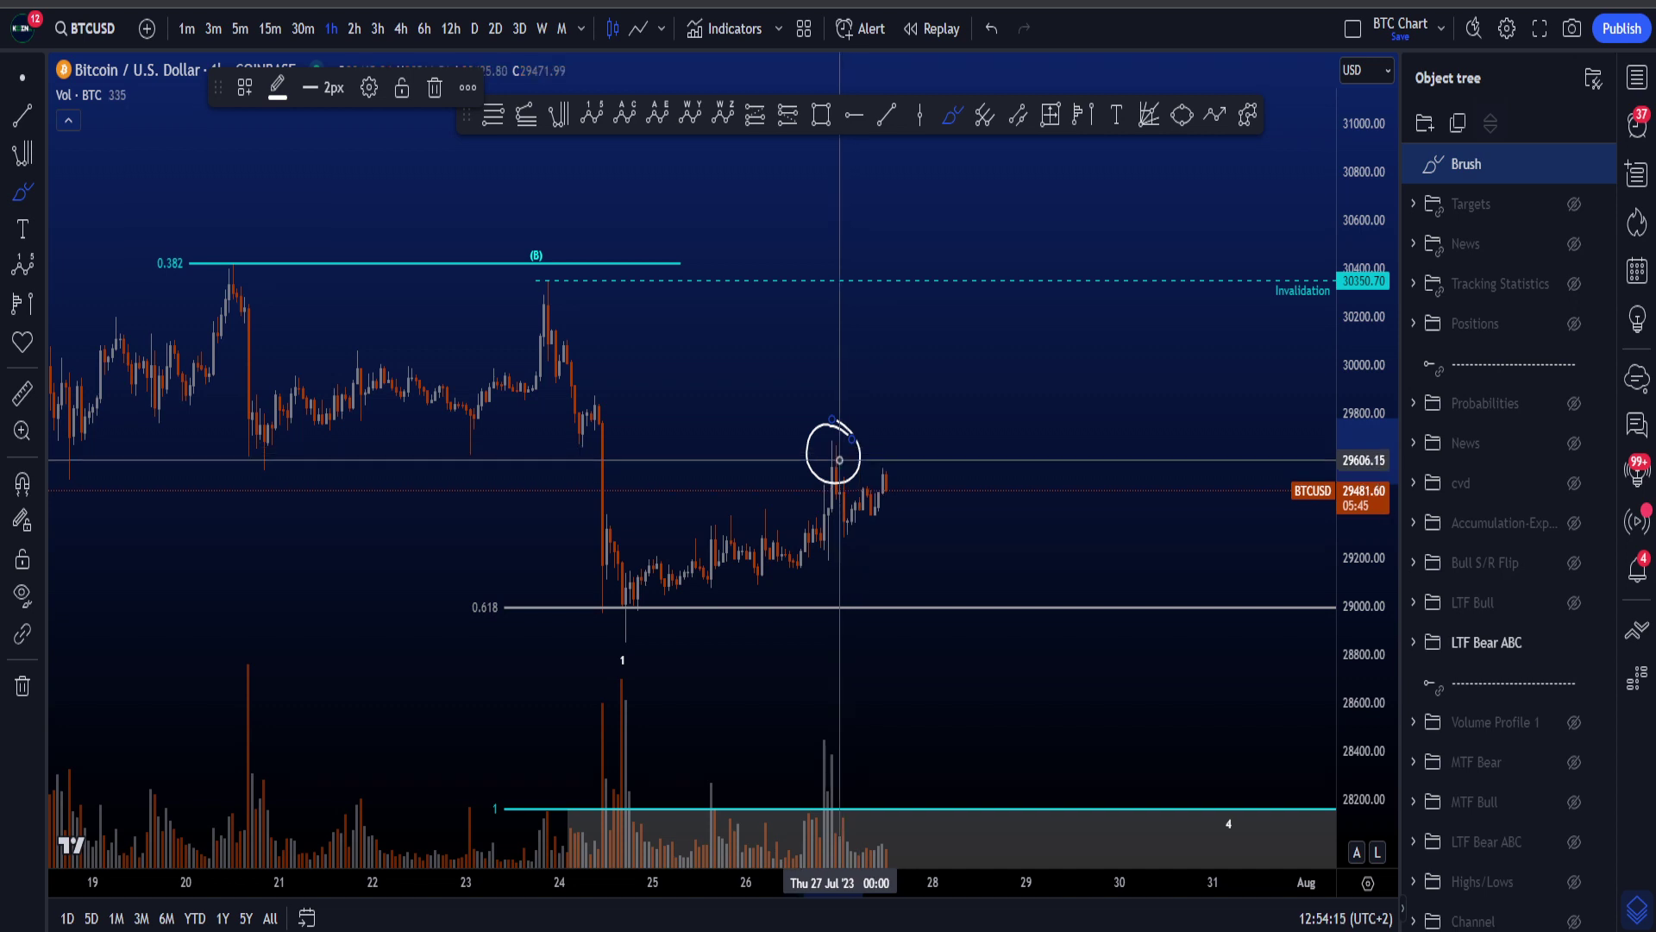
key("ctrl+z")
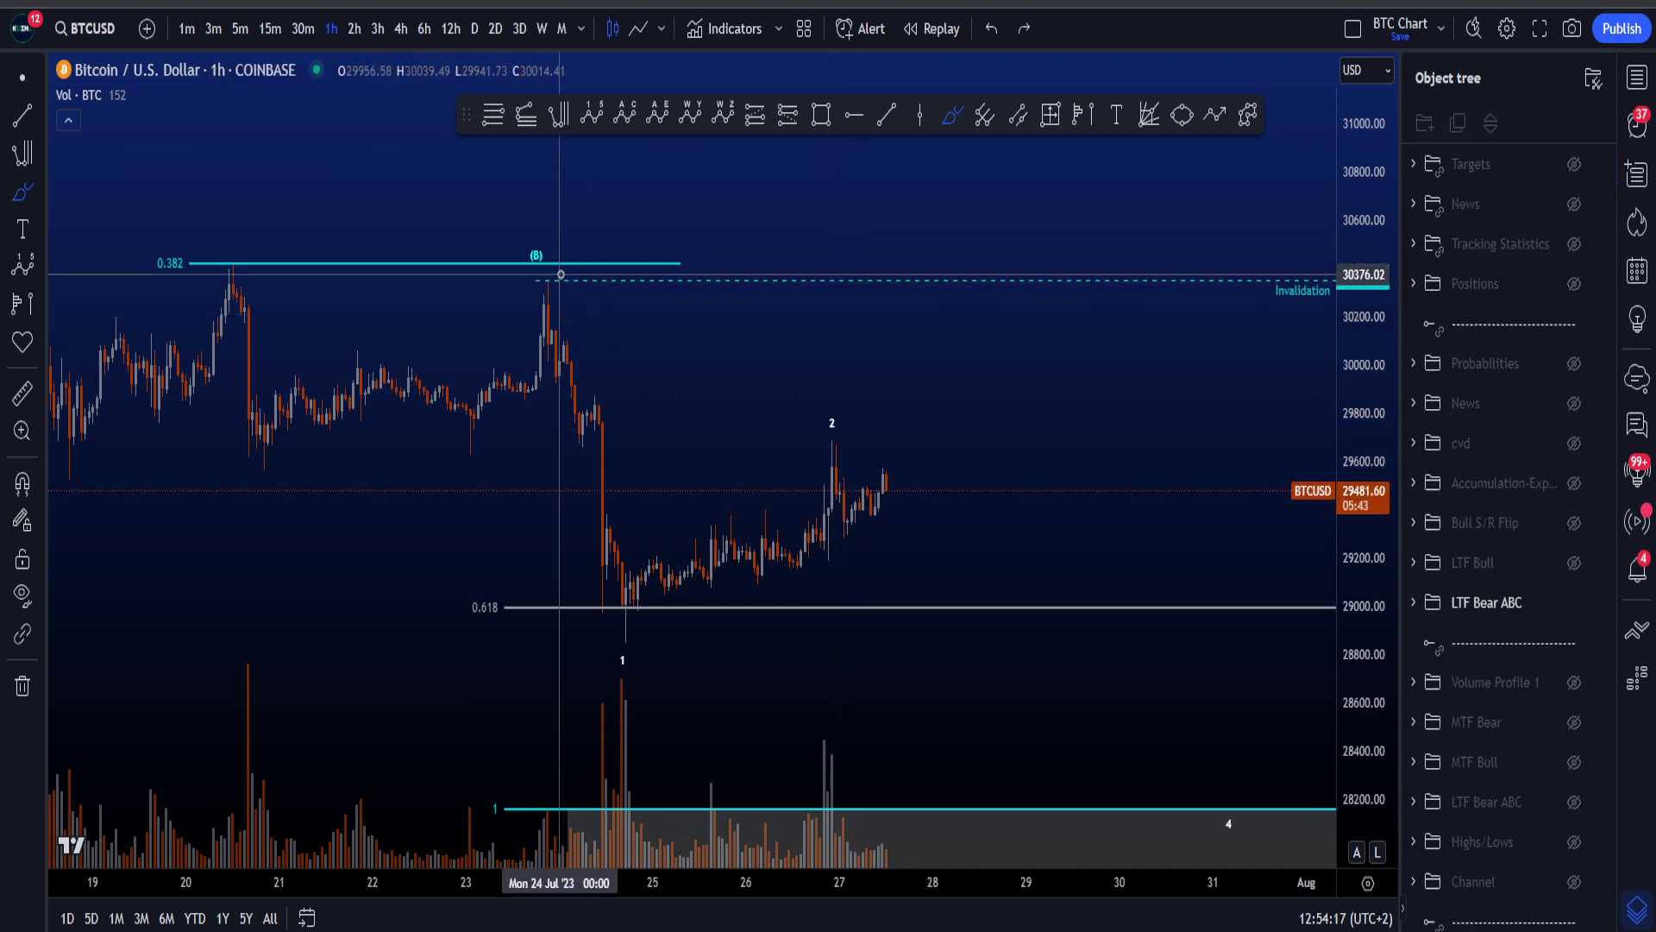
mouse_move(559, 273)
left_mouse_down()
mouse_move(521, 286)
mouse_move(602, 518)
mouse_move(610, 651)
mouse_move(634, 617)
mouse_move(618, 648)
mouse_move(841, 491)
left_mouse_up()
key("ctrl+z")
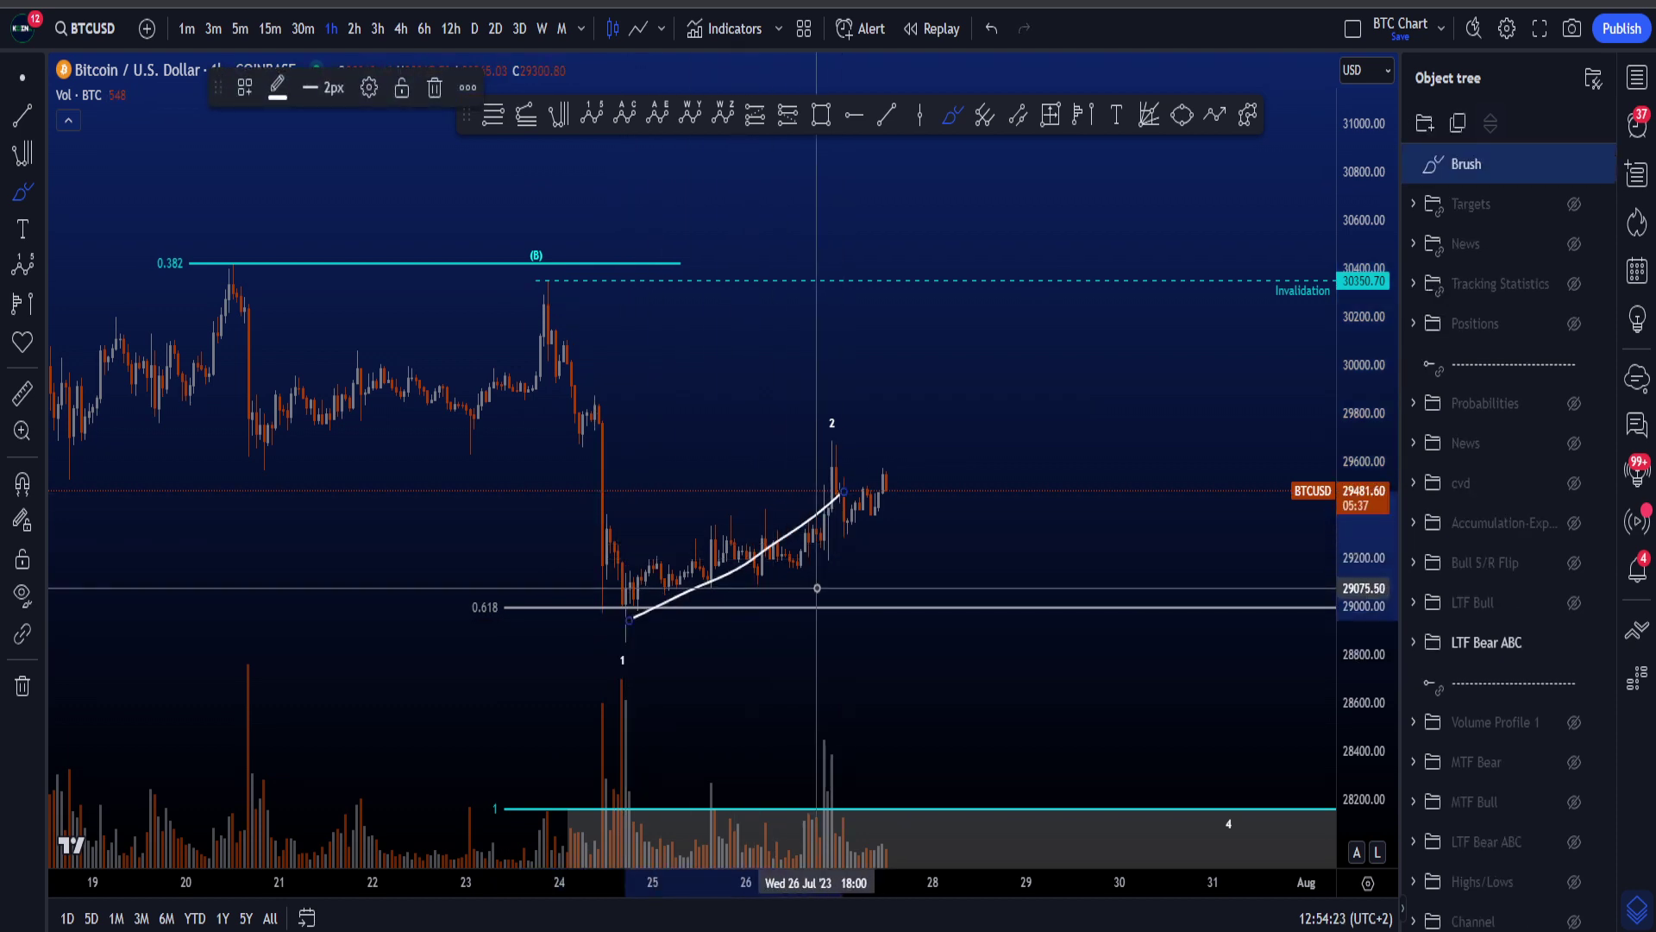
mouse_move(539, 296)
left_mouse_down()
mouse_move(580, 392)
mouse_move(626, 608)
left_mouse_up()
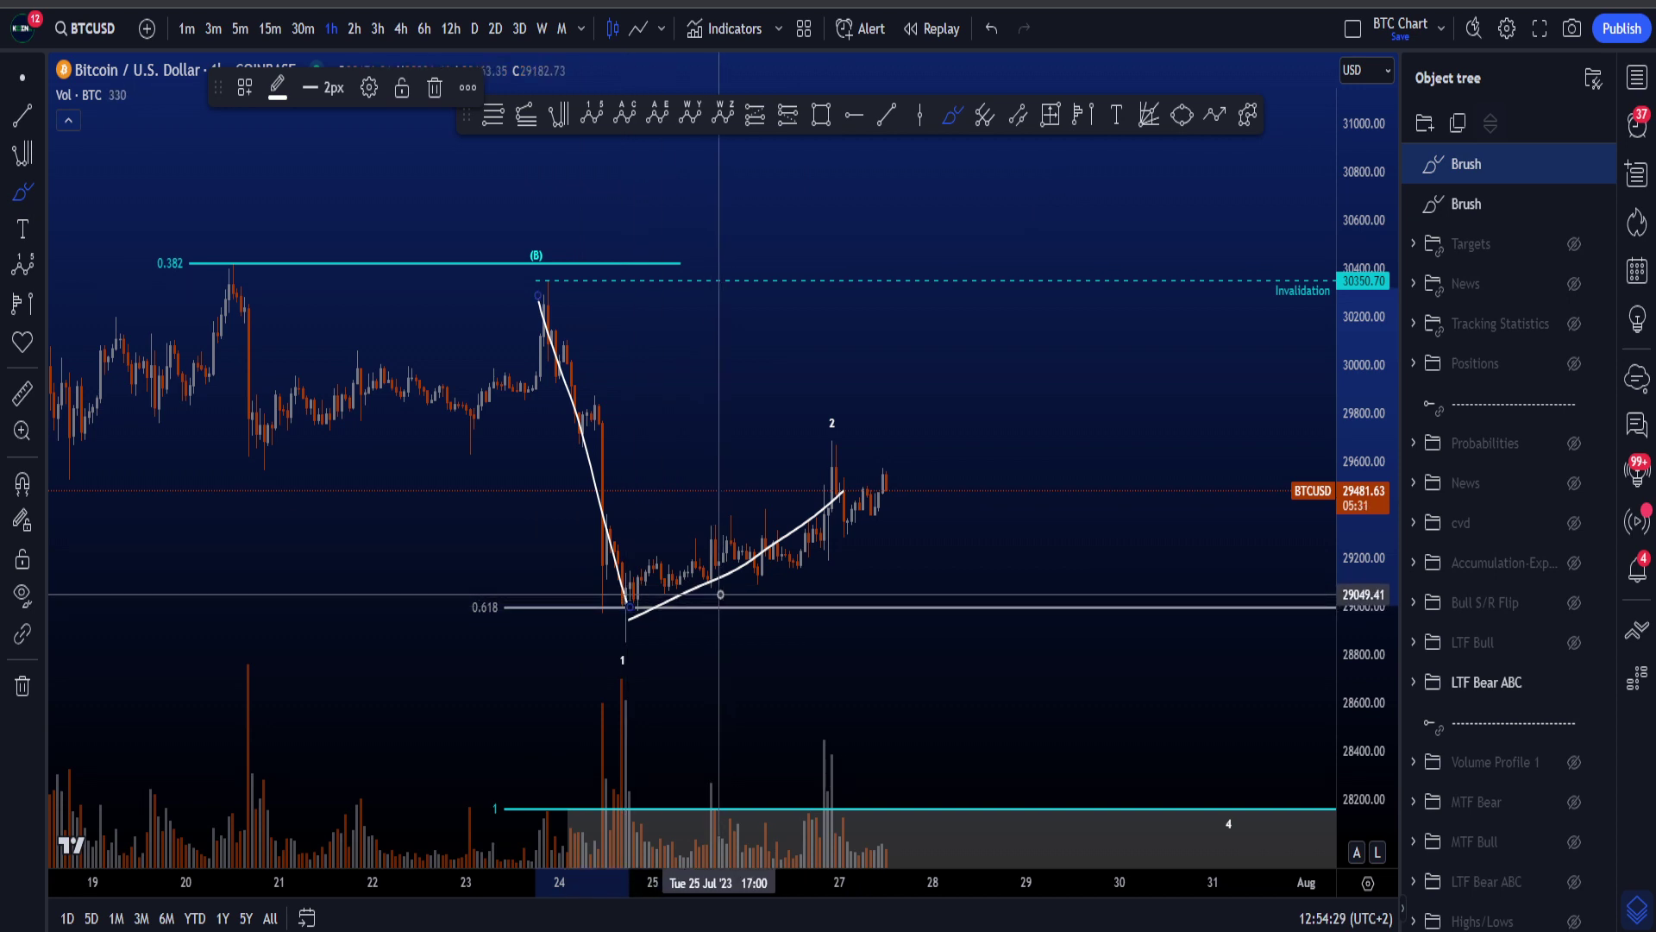
key("ctrl+z")
key("ctrl+z")
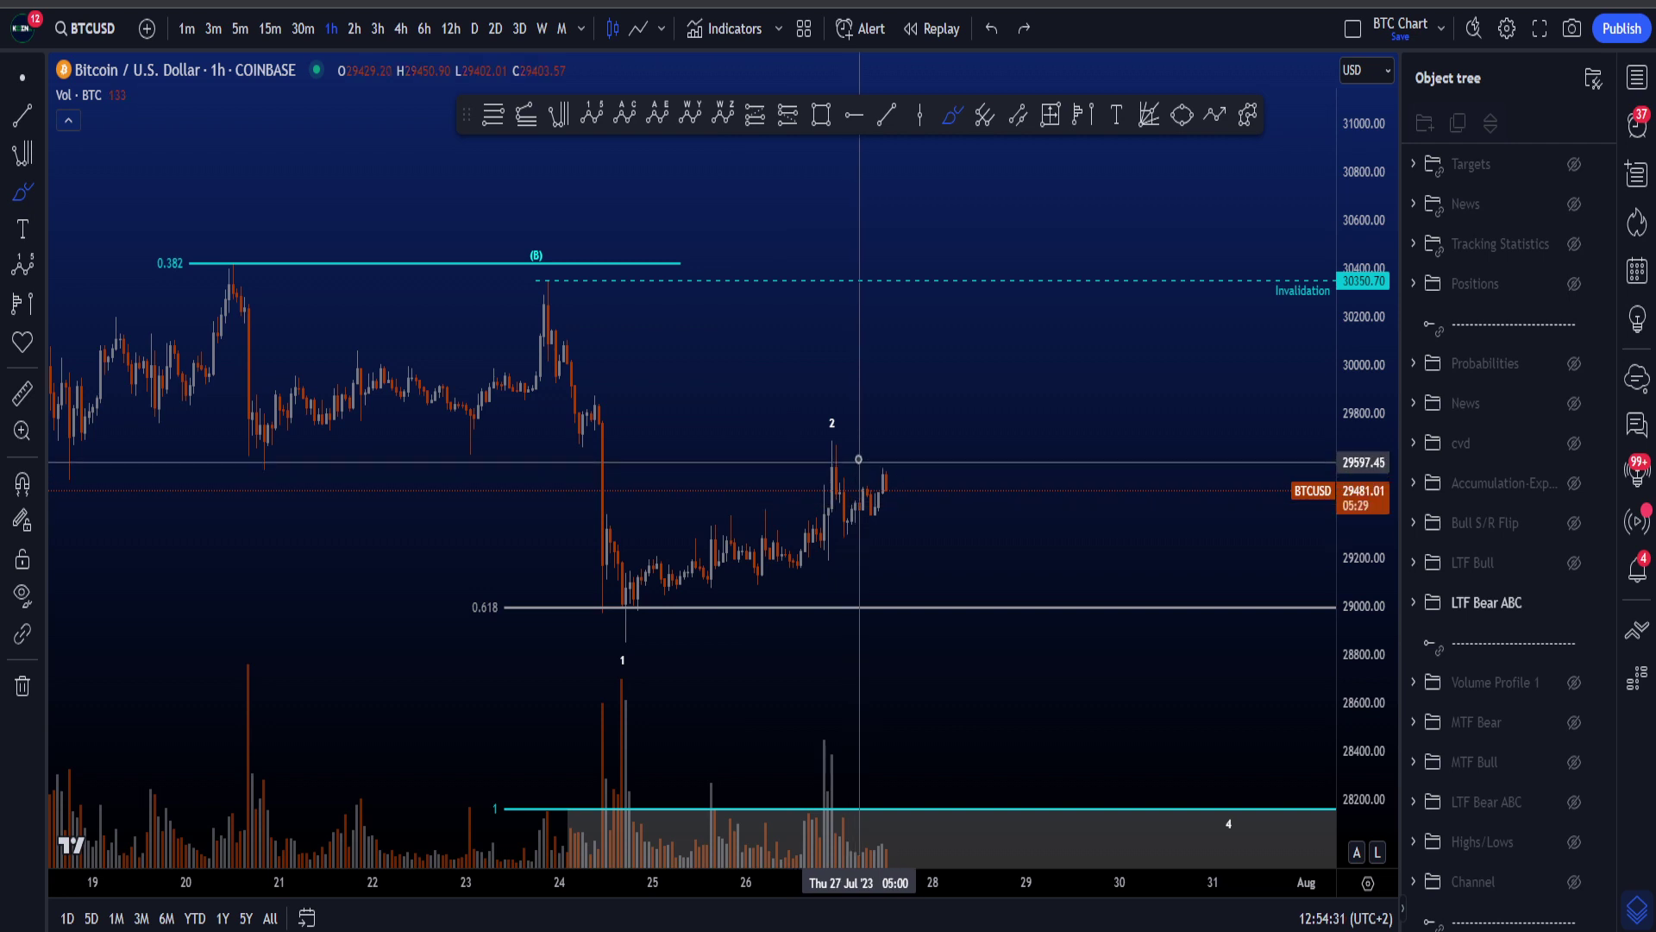
Sketch a short rise from the current price and a rising channel around the climb out of wave 1, undoing the strokes
left_click_drag(861, 444, 906, 410)
key("ctrl+z")
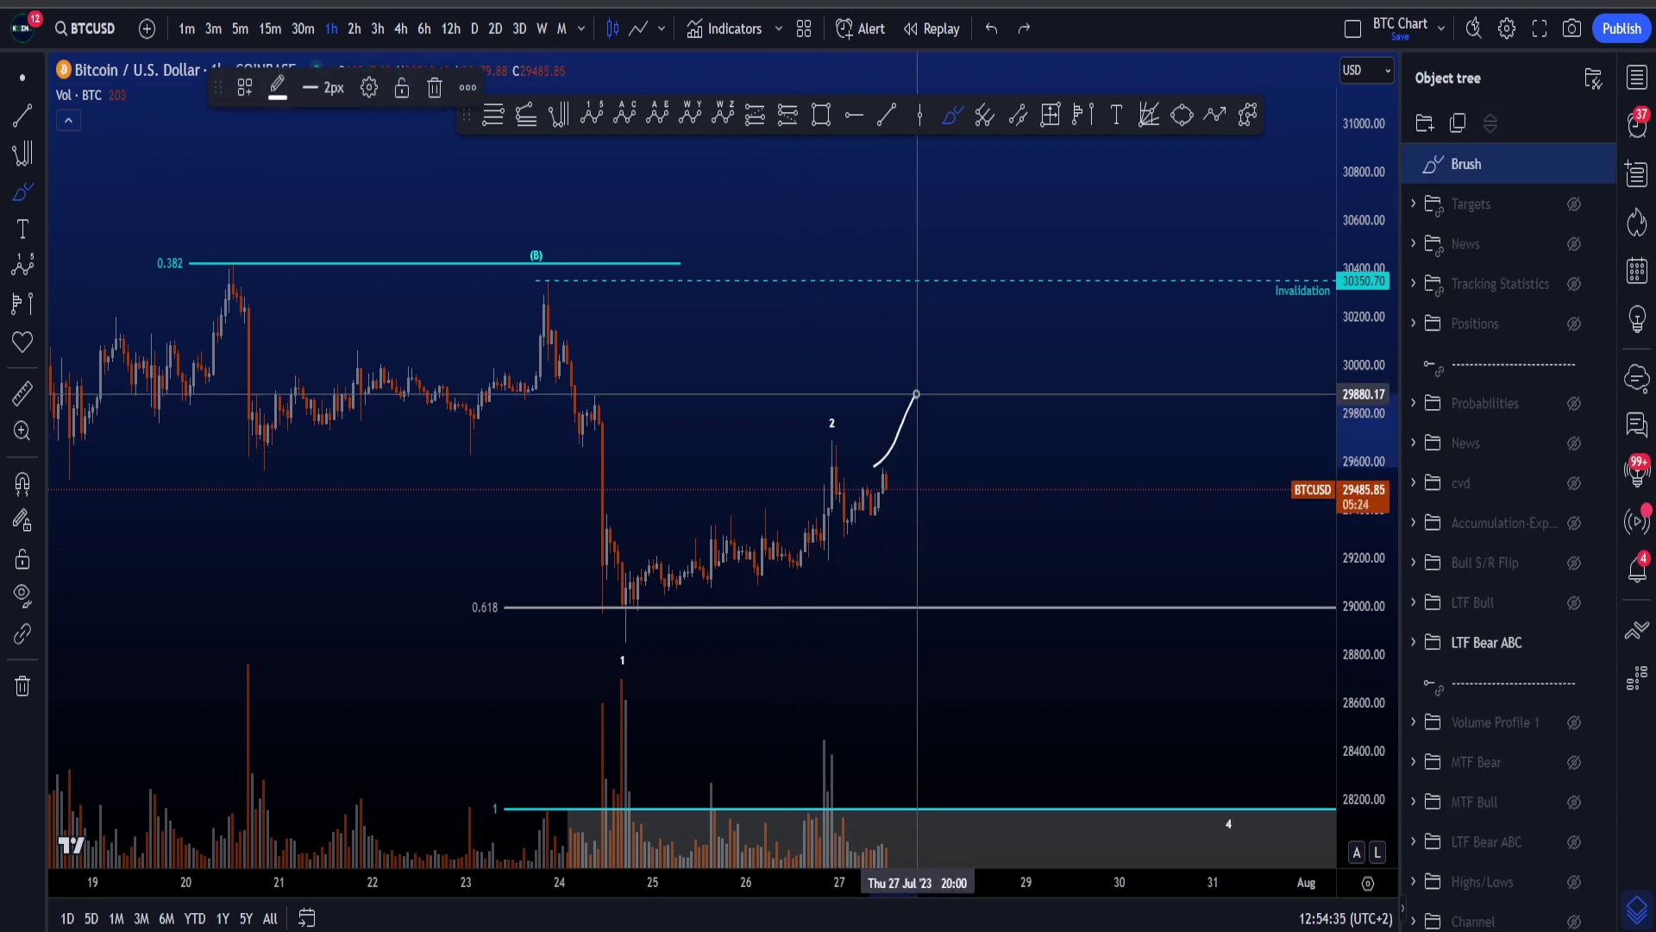
key("ctrl+z")
left_click_drag(621, 558, 1008, 388)
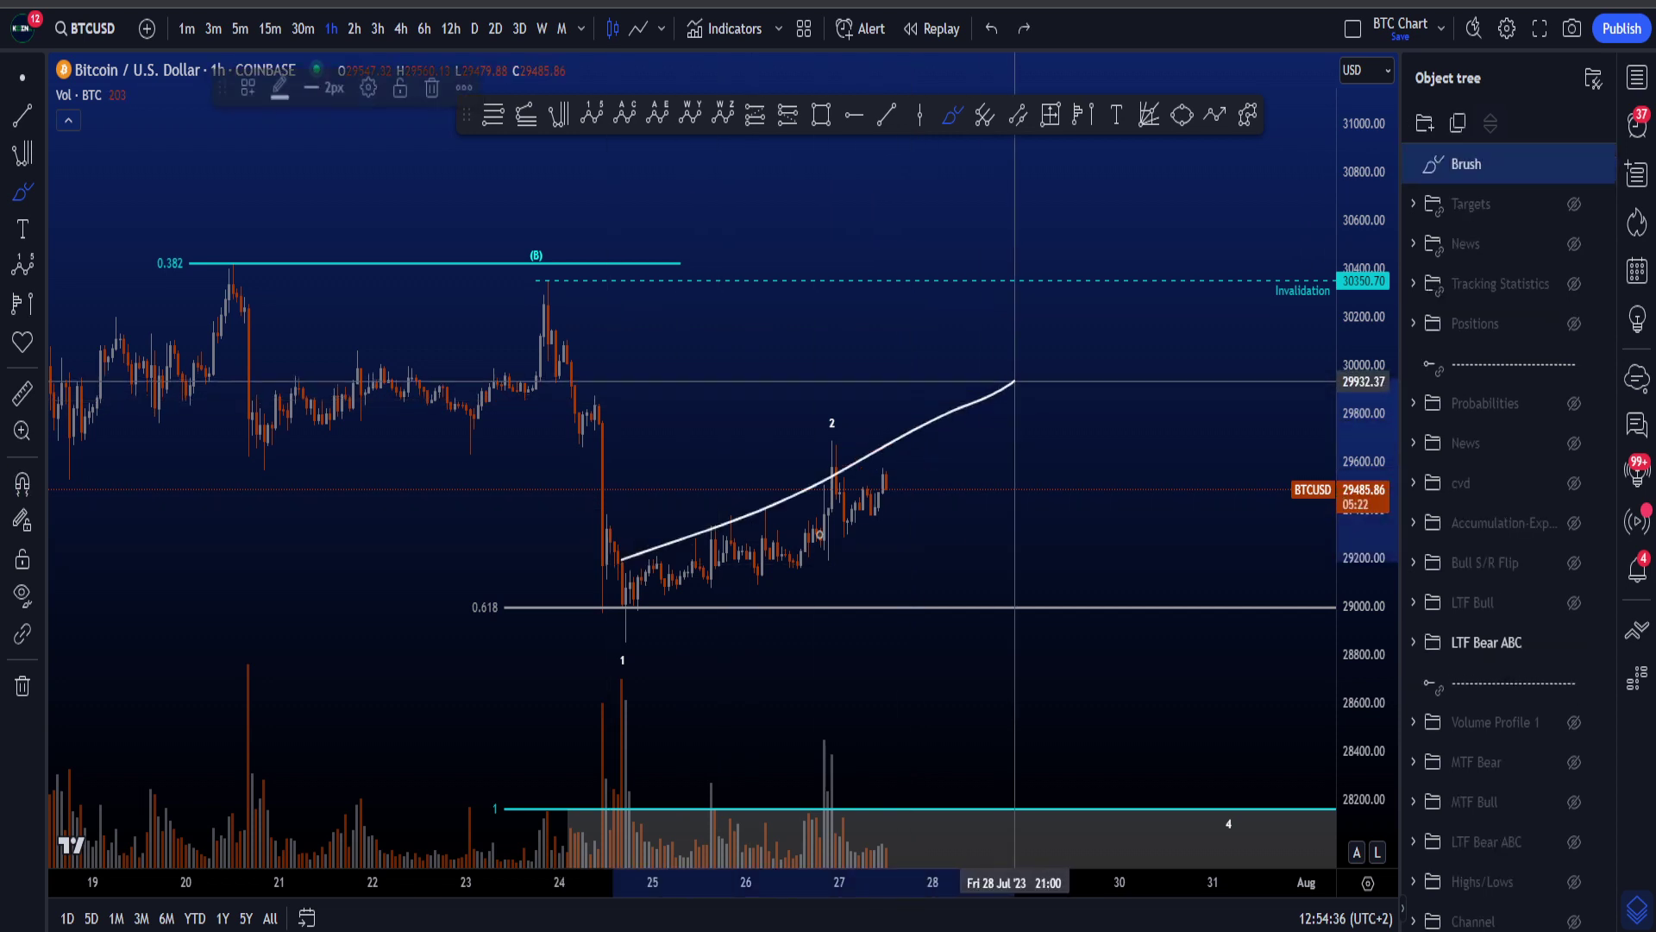
left_click_drag(646, 640, 1084, 454)
key("ctrl+z")
key("ctrl+z")
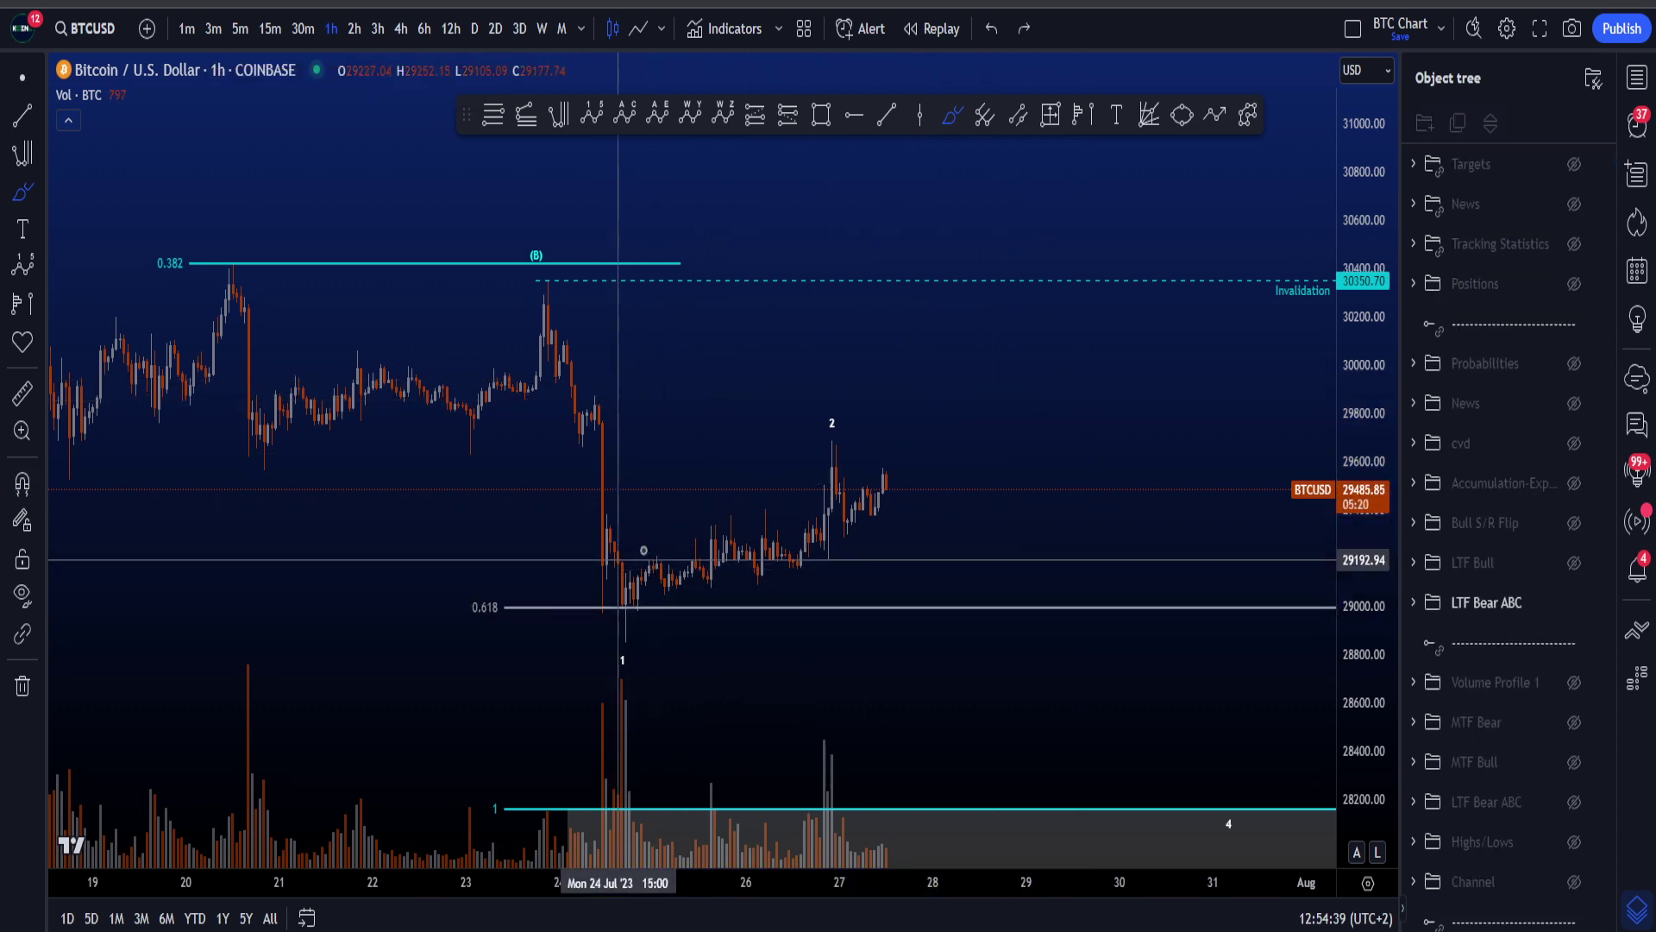
Redraw the rising channel from wave 1, then circle the wave 2 area and sketch a fall toward the 1 level, undoing all strokes
left_click_drag(628, 553, 1028, 366)
left_click_drag(638, 621, 1077, 415)
key("ctrl+z")
key("ctrl+z")
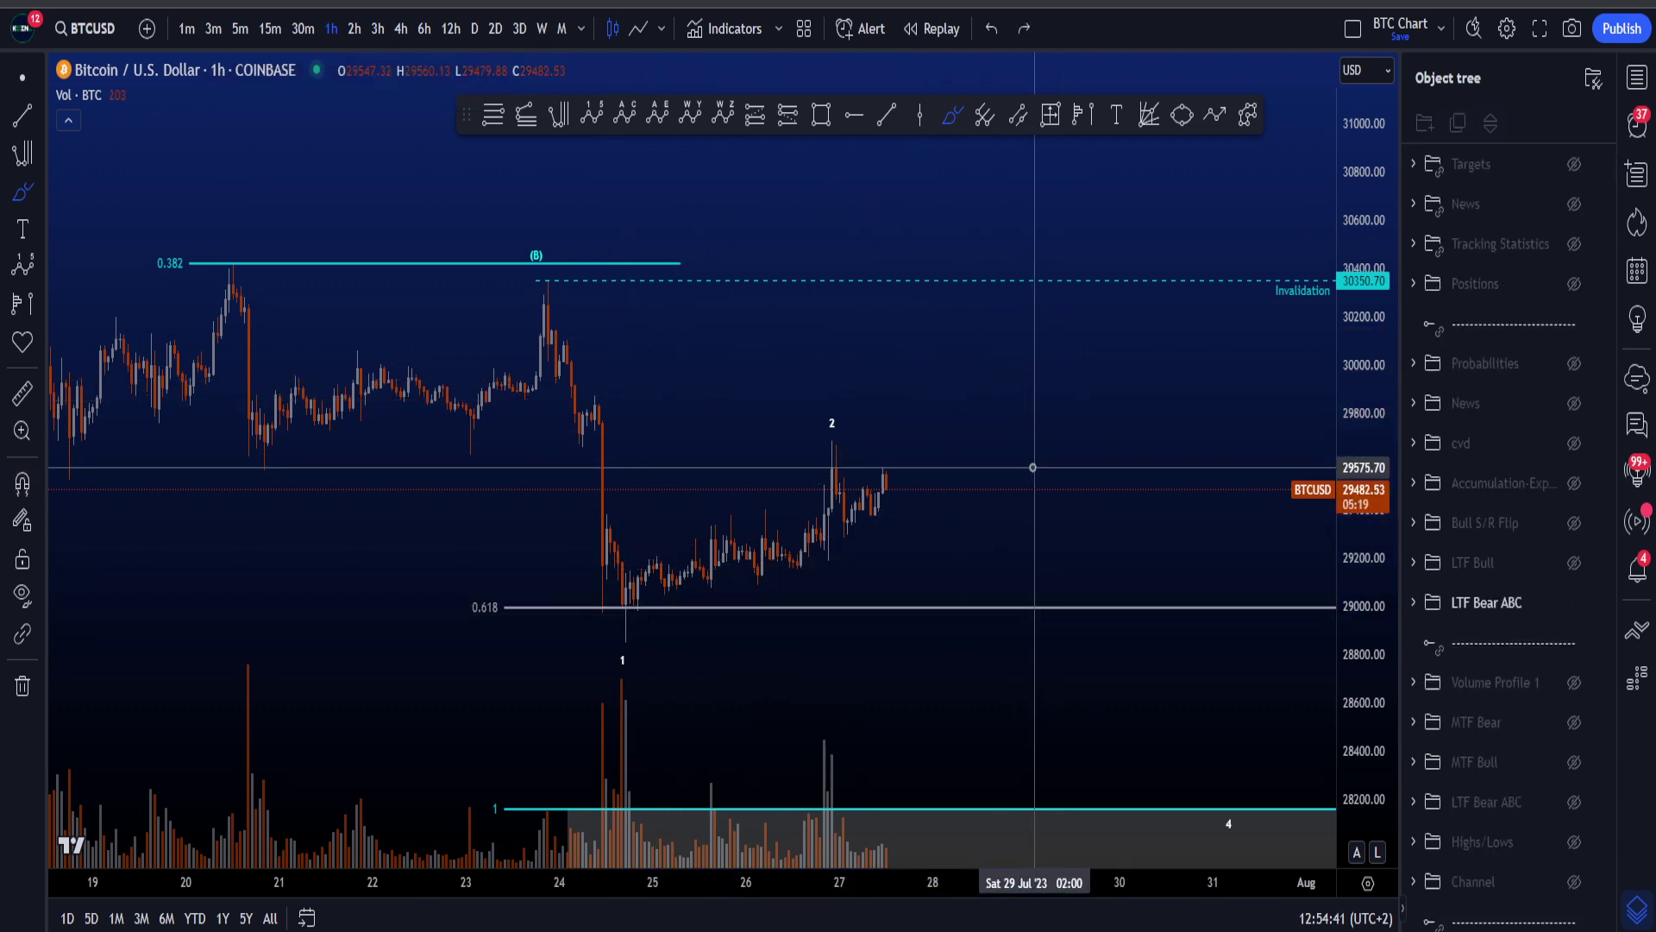
mouse_move(901, 423)
left_mouse_down()
mouse_move(897, 398)
mouse_move(854, 407)
mouse_move(1026, 405)
mouse_move(1126, 742)
left_mouse_up()
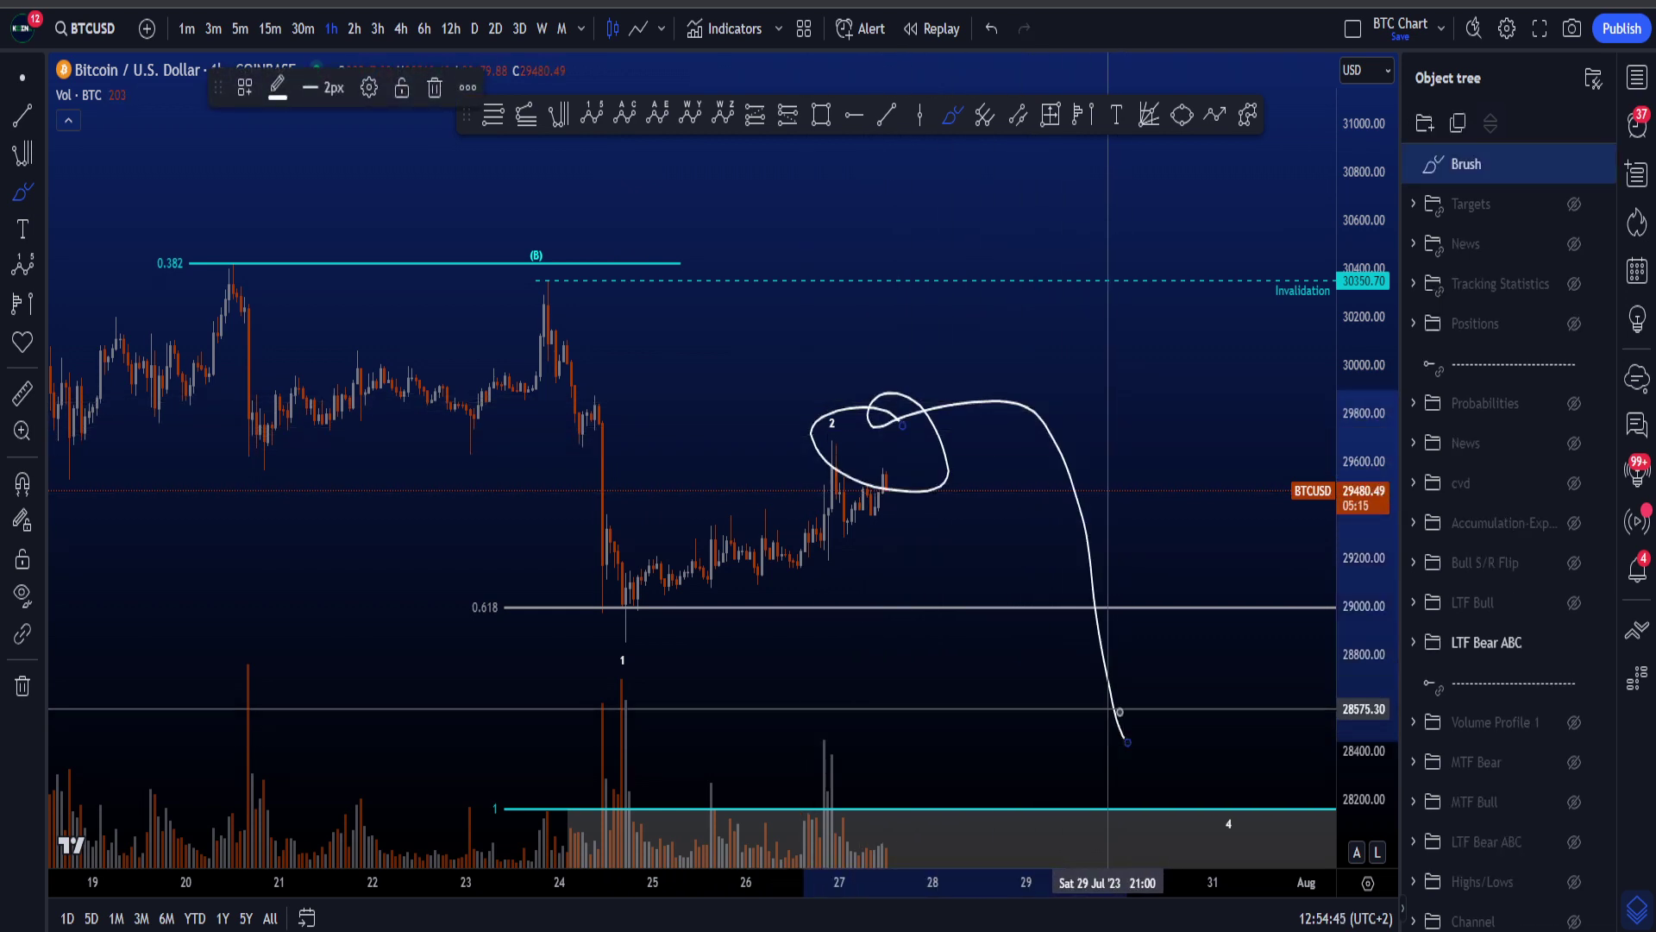
key("ctrl+z")
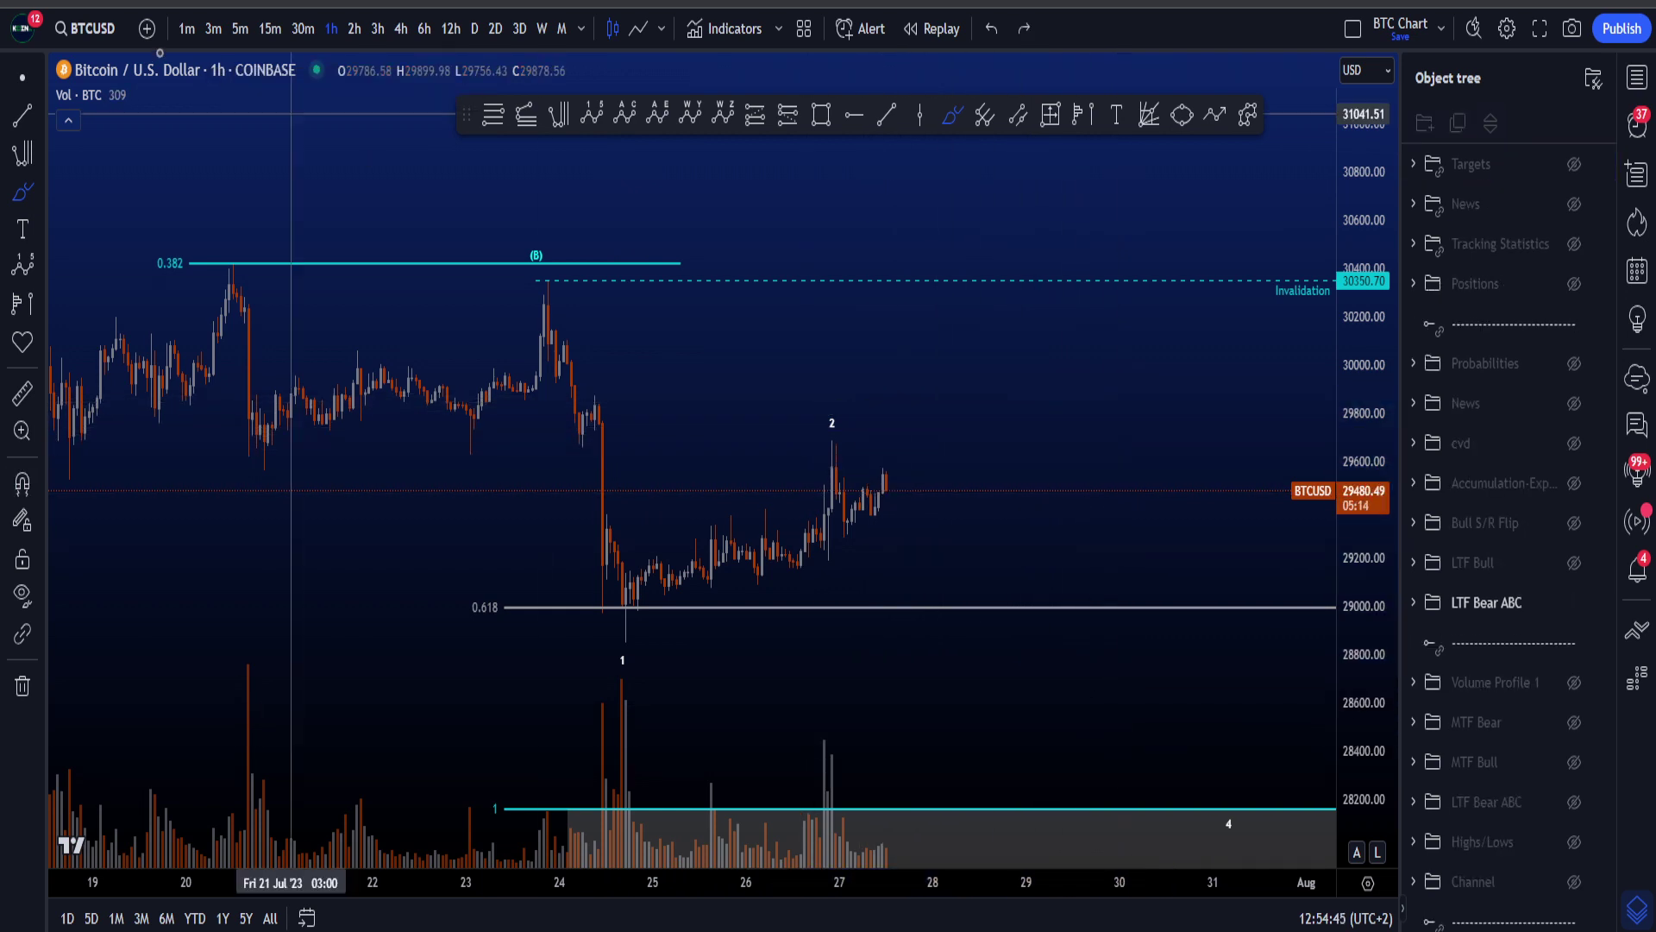
Switch the chart to the 4h timeframe and show the LTF Bull group in place of LTF Bear ABC
left_click(392, 29)
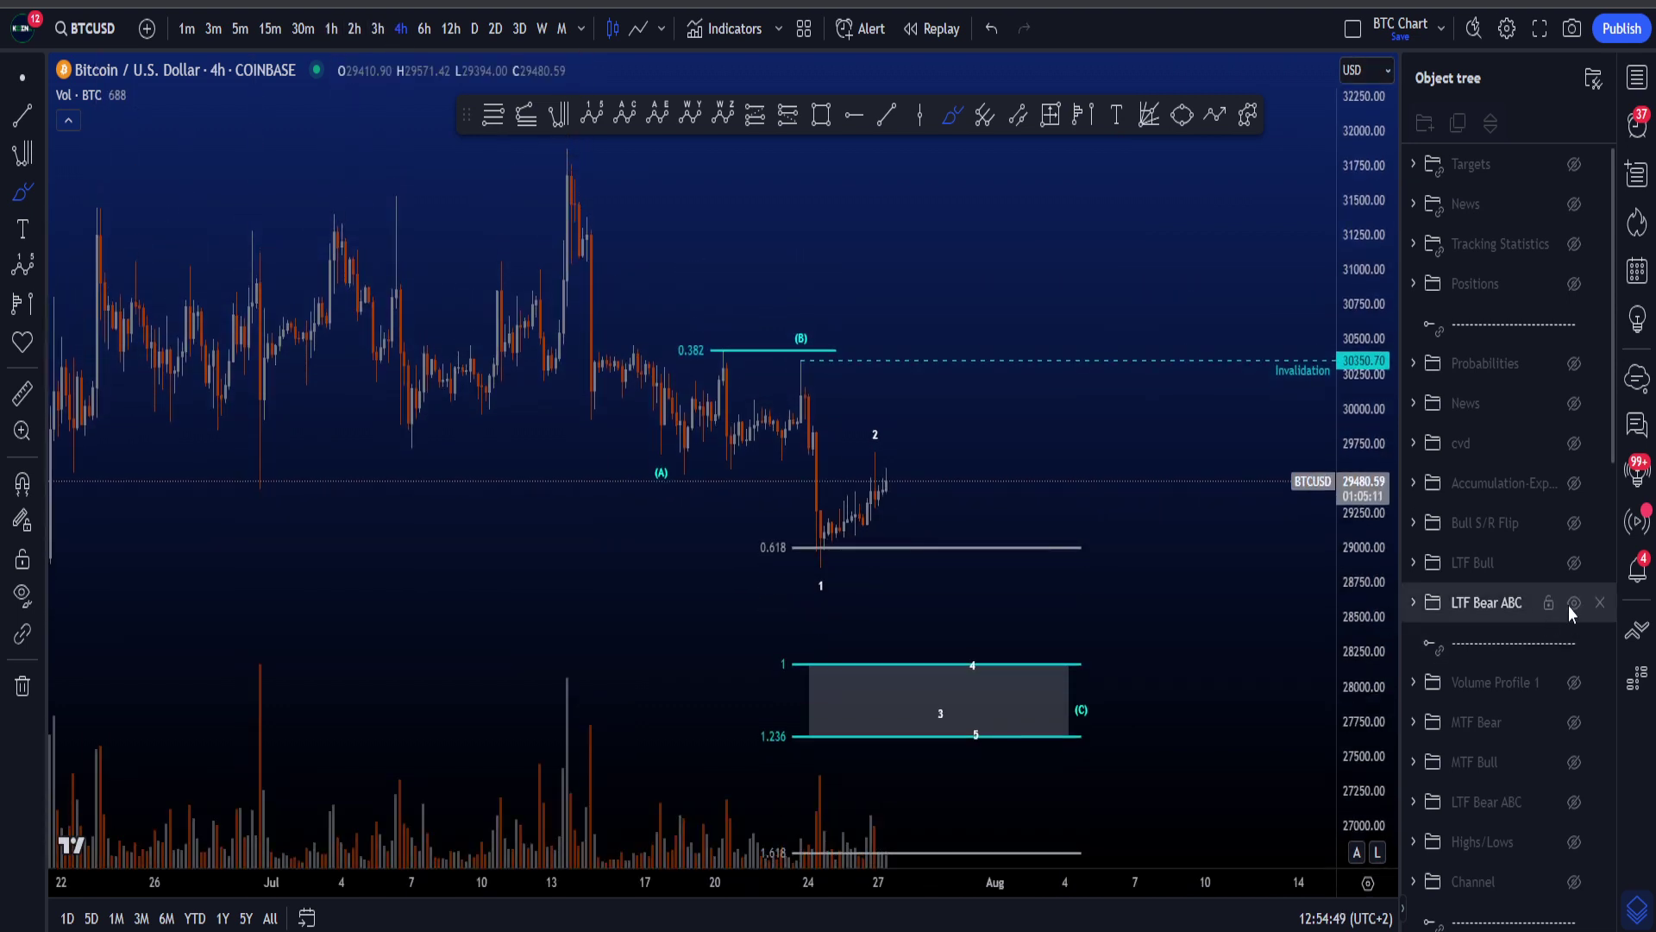
left_click(1572, 604)
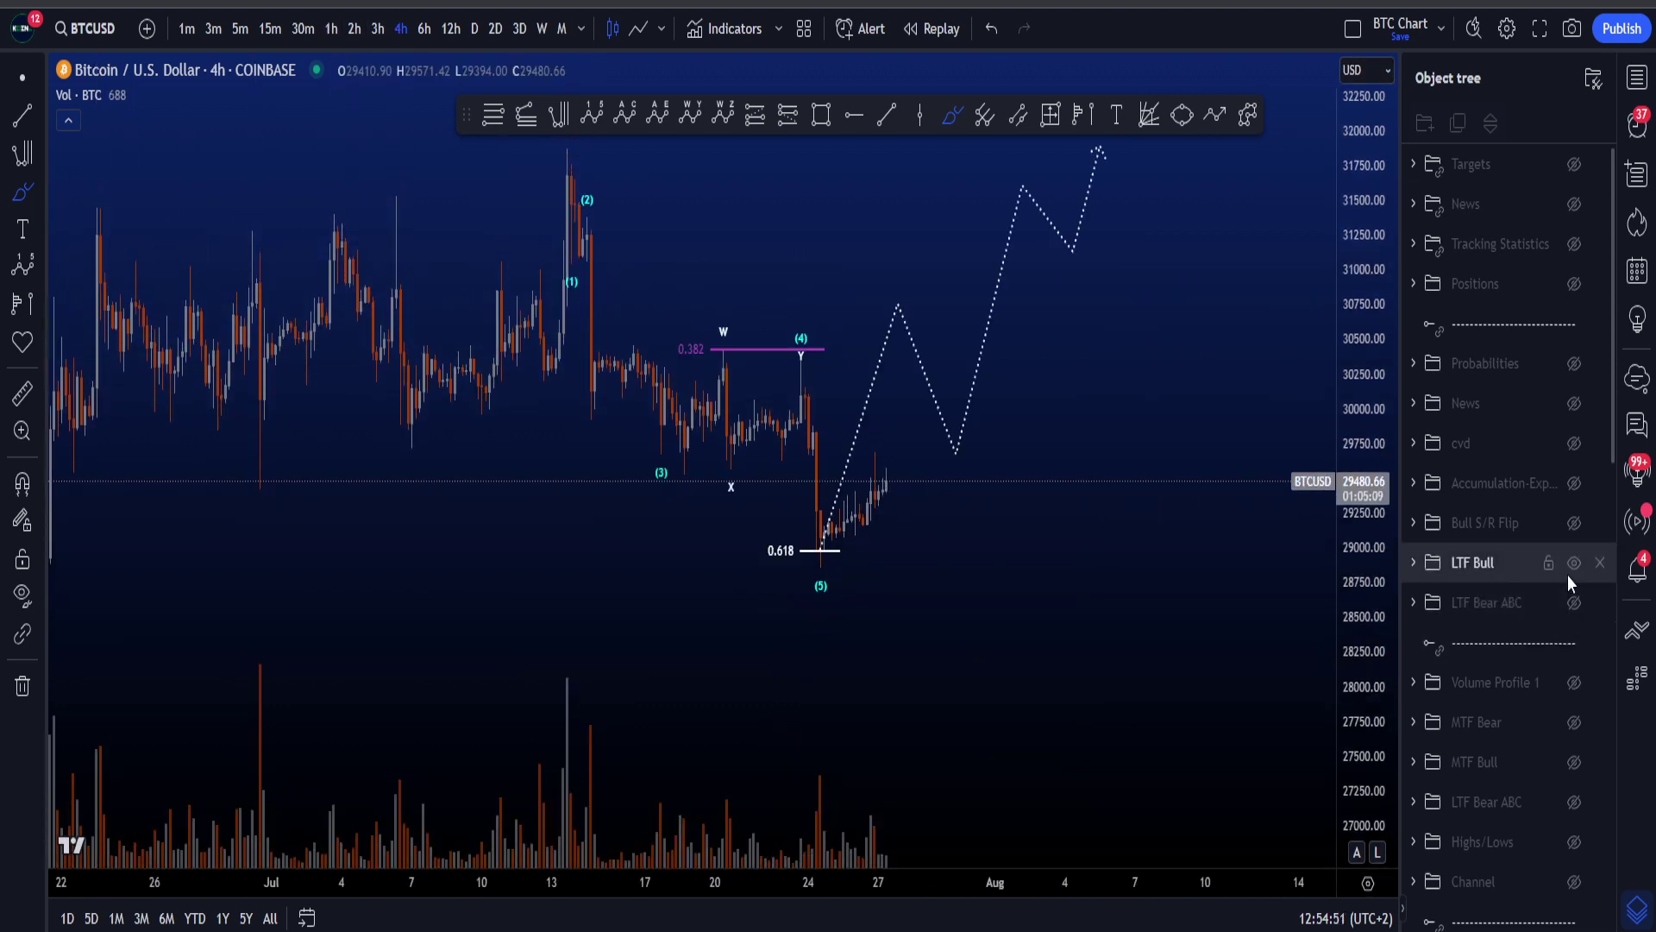
left_click_drag(1375, 391, 1376, 462)
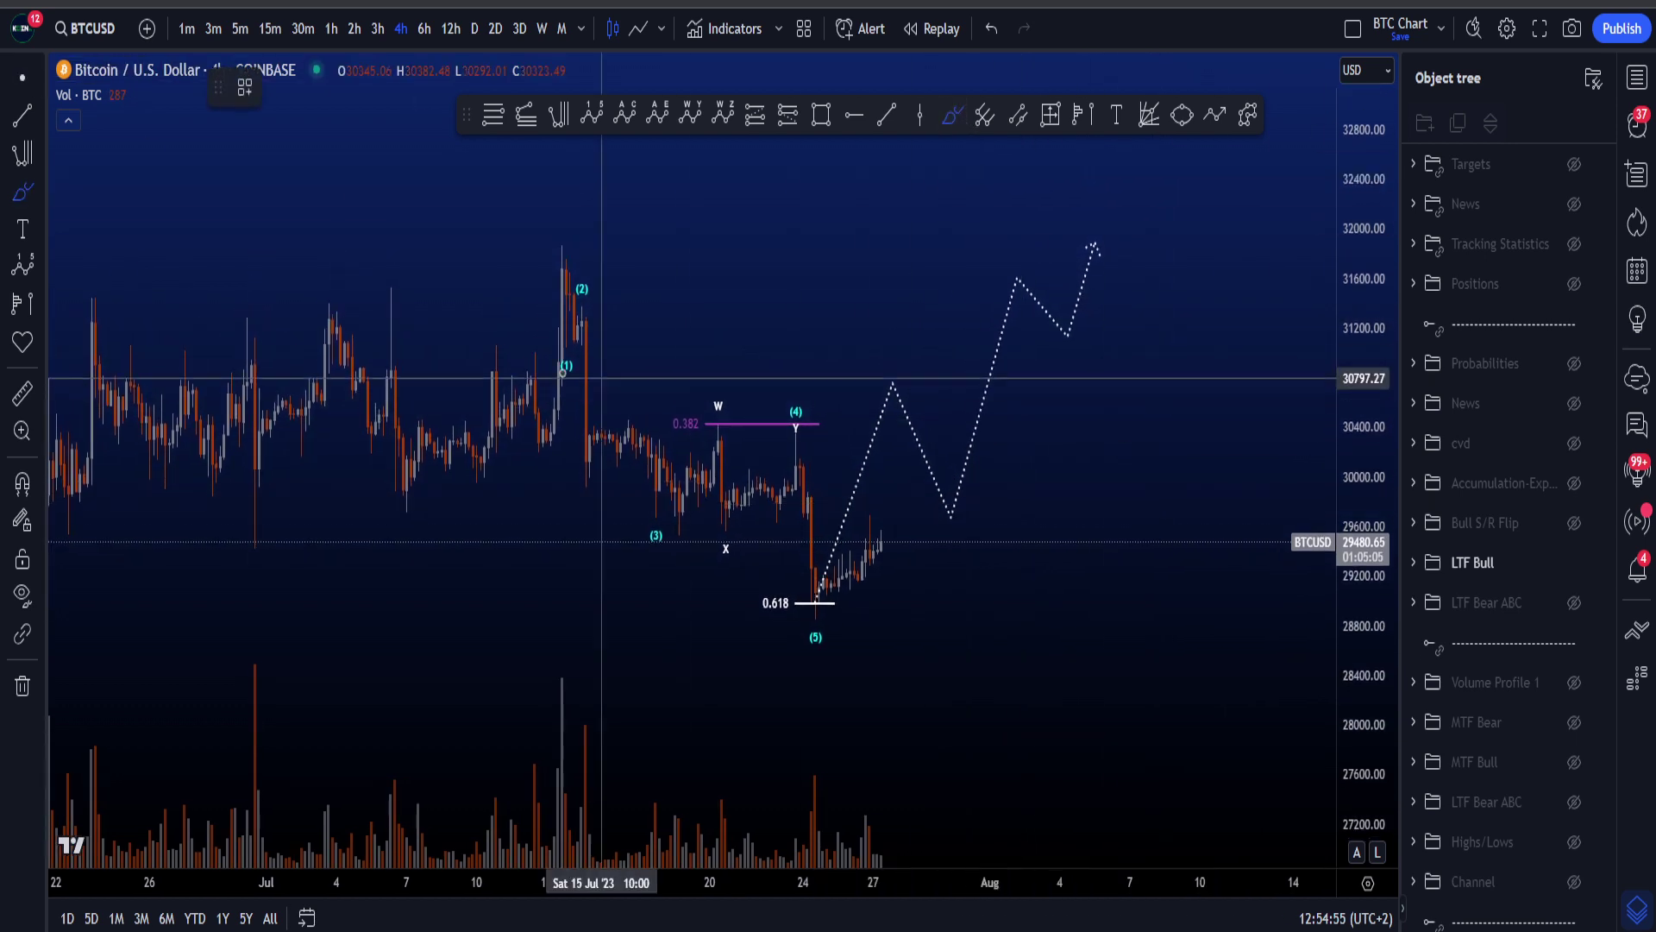
Trace waves (1) to (4) and the projected rally from the wave (5) low, undoing each stroke
mouse_move(551, 272)
left_mouse_down()
mouse_move(681, 522)
mouse_move(816, 442)
left_mouse_up()
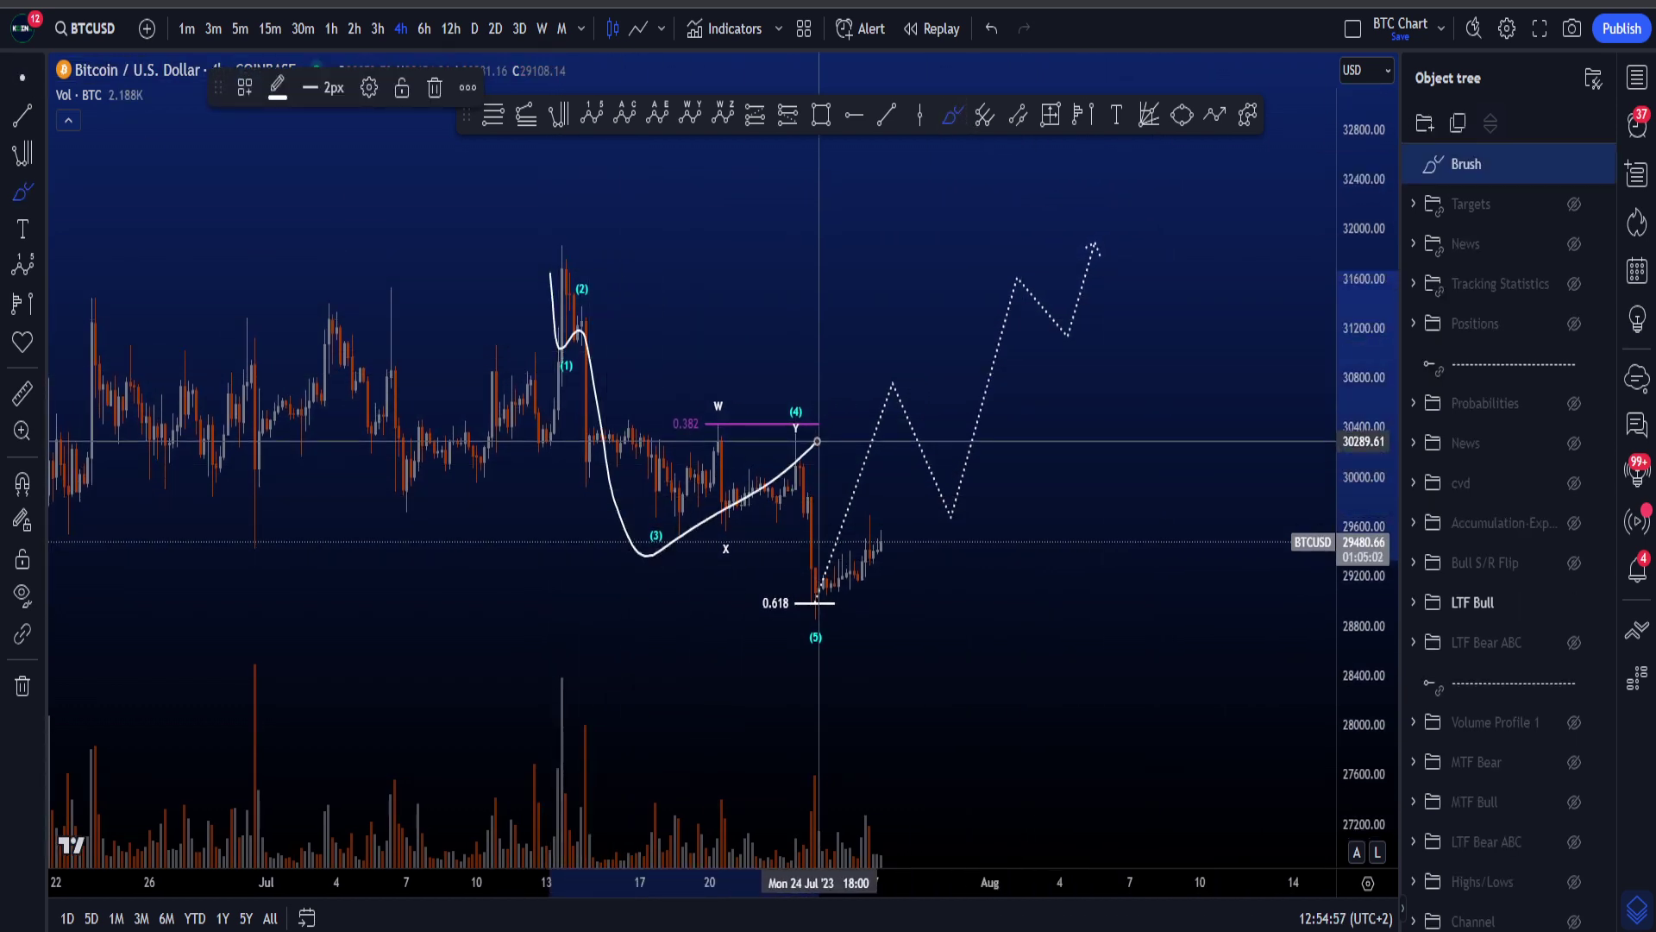
key("ctrl+z")
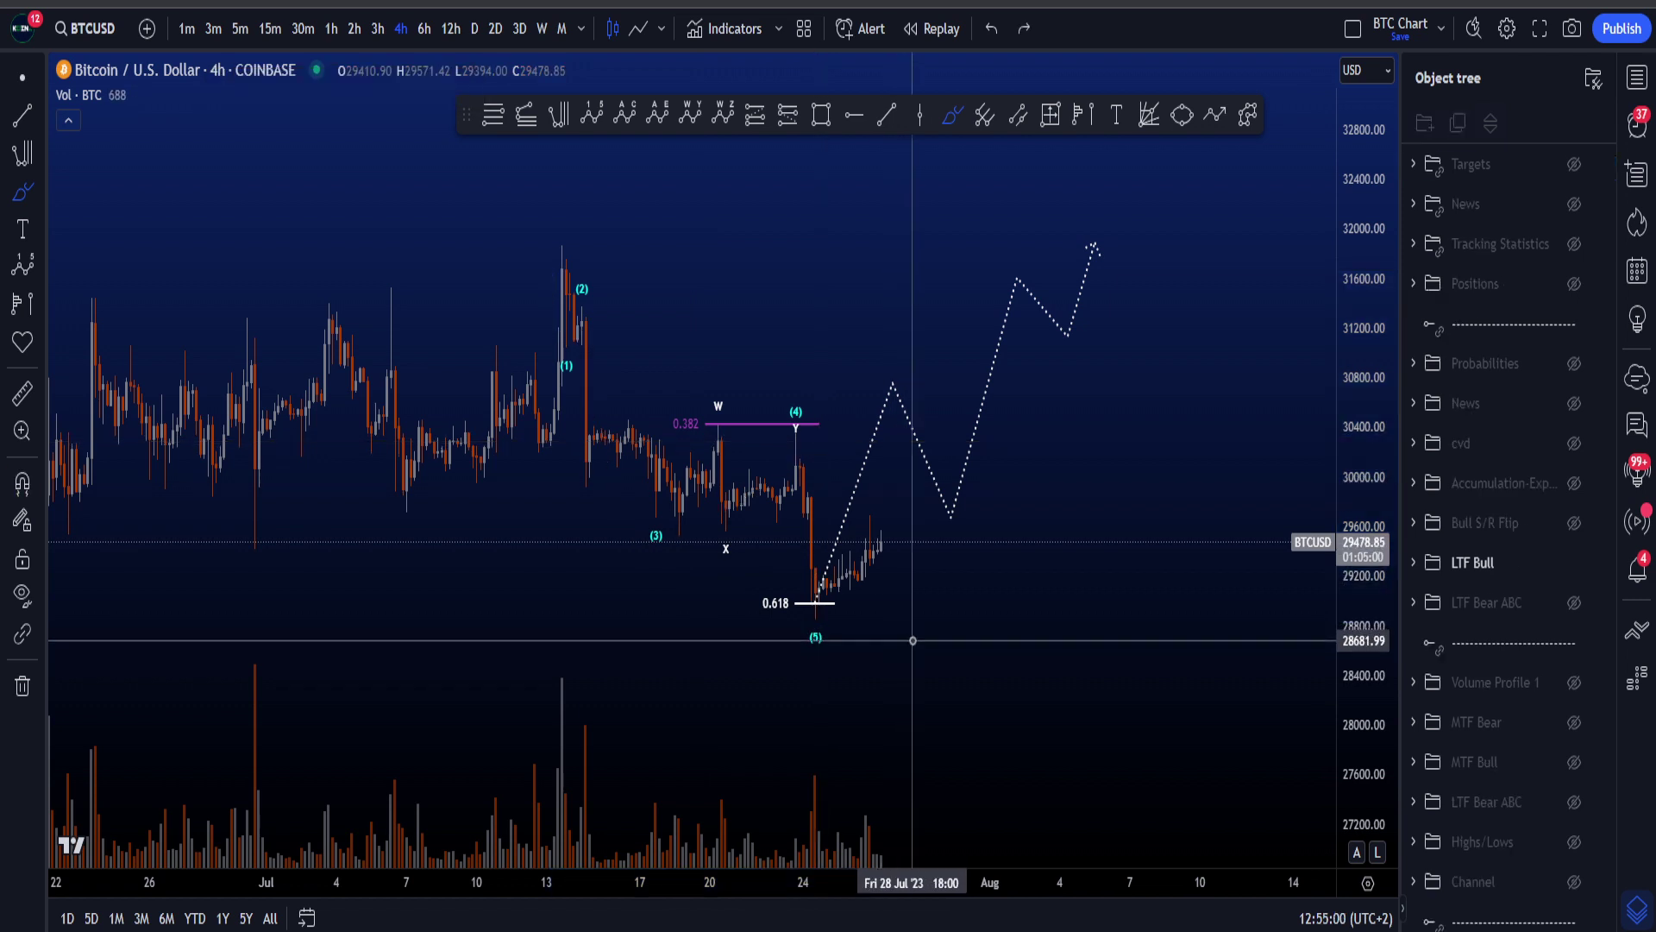
mouse_move(809, 601)
left_mouse_down()
mouse_move(961, 412)
mouse_move(1033, 252)
left_mouse_up()
key("ctrl+z")
Sketch the June rally, the sideways correction into wave (5) and a rise to about 34,500, and undo the stroke
left_click_drag(1353, 399, 1335, 636)
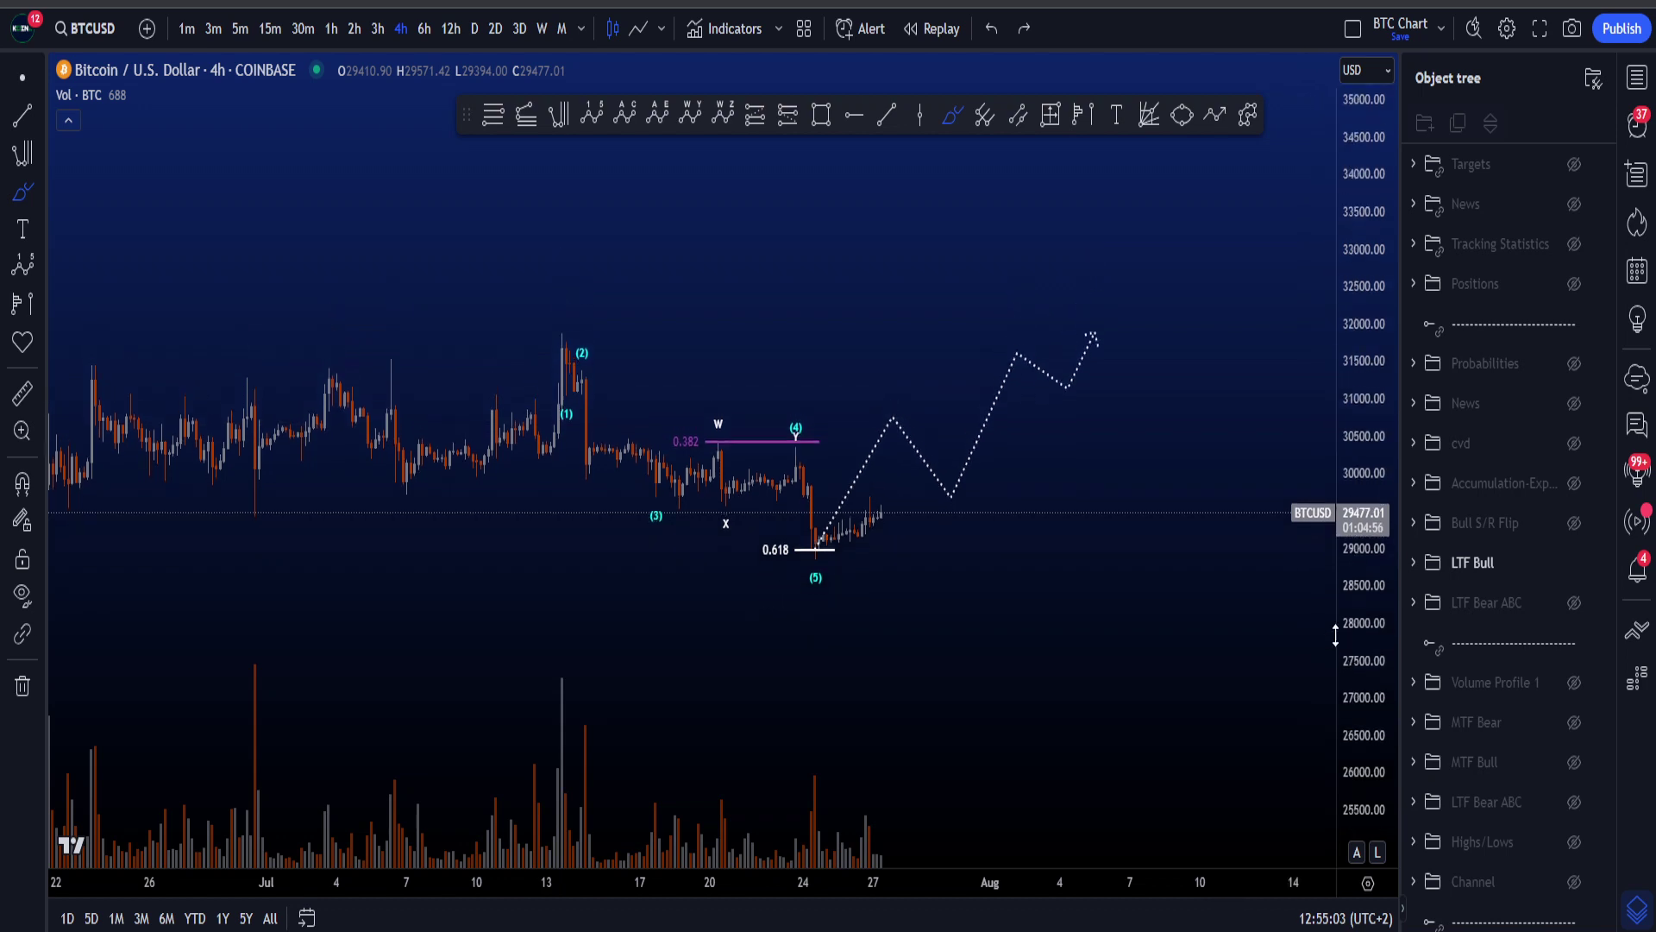
scroll(1072, 665, "down", 4)
mouse_move(395, 814)
left_mouse_down()
mouse_move(506, 555)
mouse_move(494, 440)
mouse_move(522, 388)
mouse_move(757, 467)
mouse_move(943, 462)
mouse_move(1014, 559)
mouse_move(1051, 546)
mouse_move(1214, 177)
left_mouse_up()
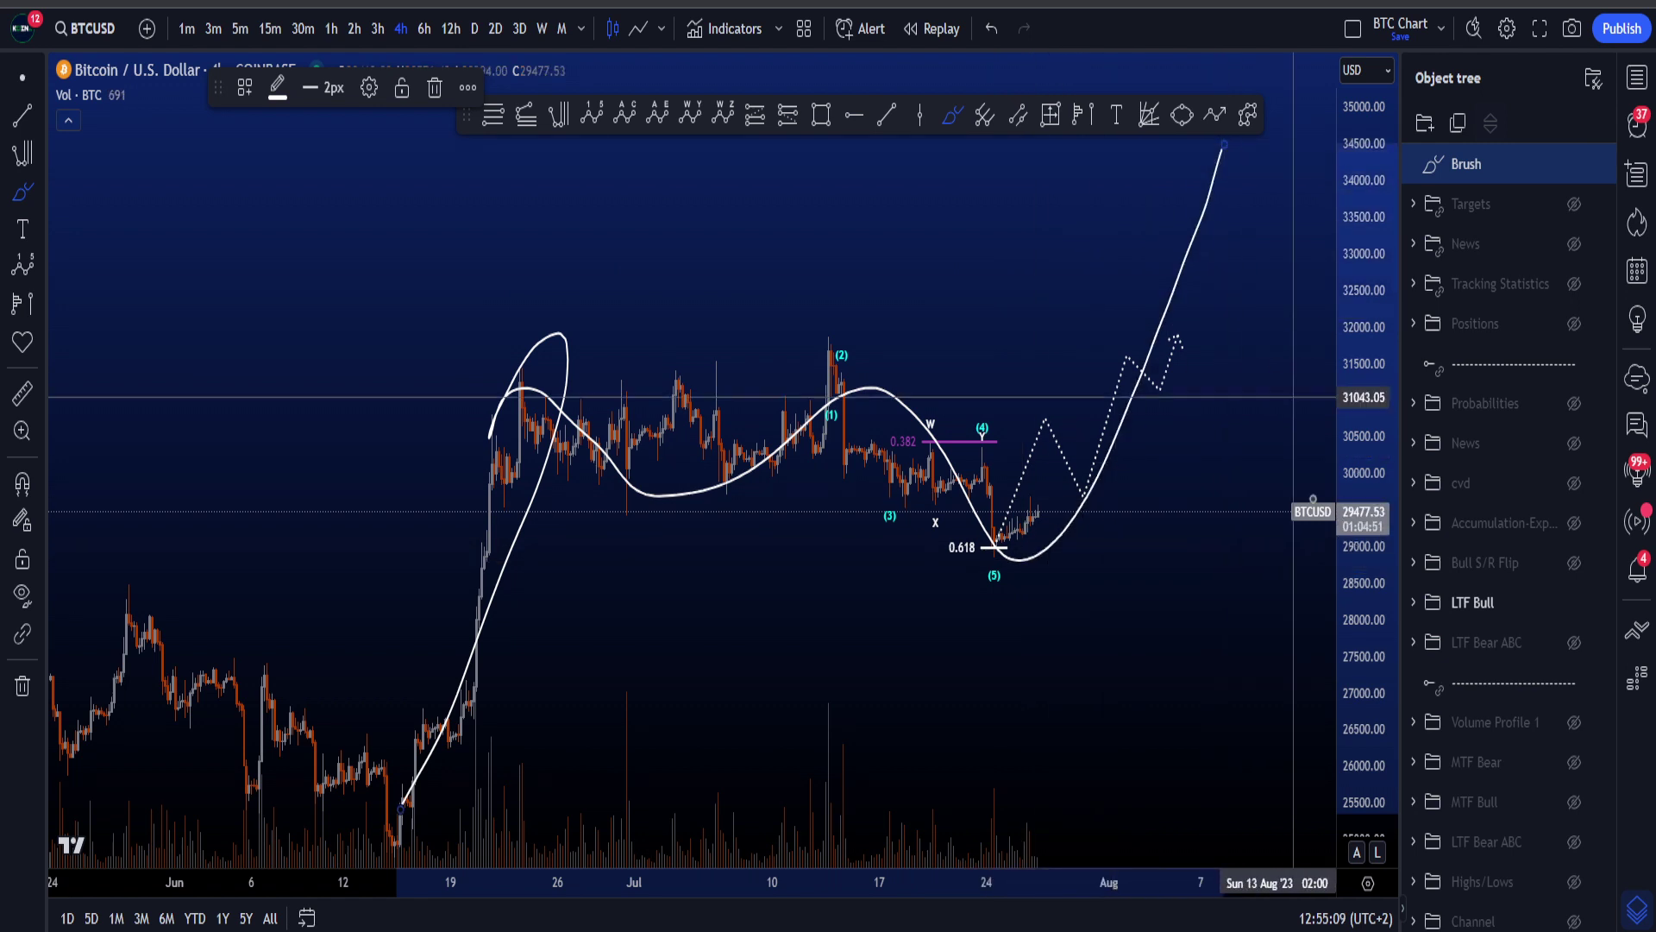
key("ctrl+z")
Sketch bullish paths through the wave 1 low over the LTF Bear ABC group, remove them and bring back the LTF Bull group
left_click(1574, 562)
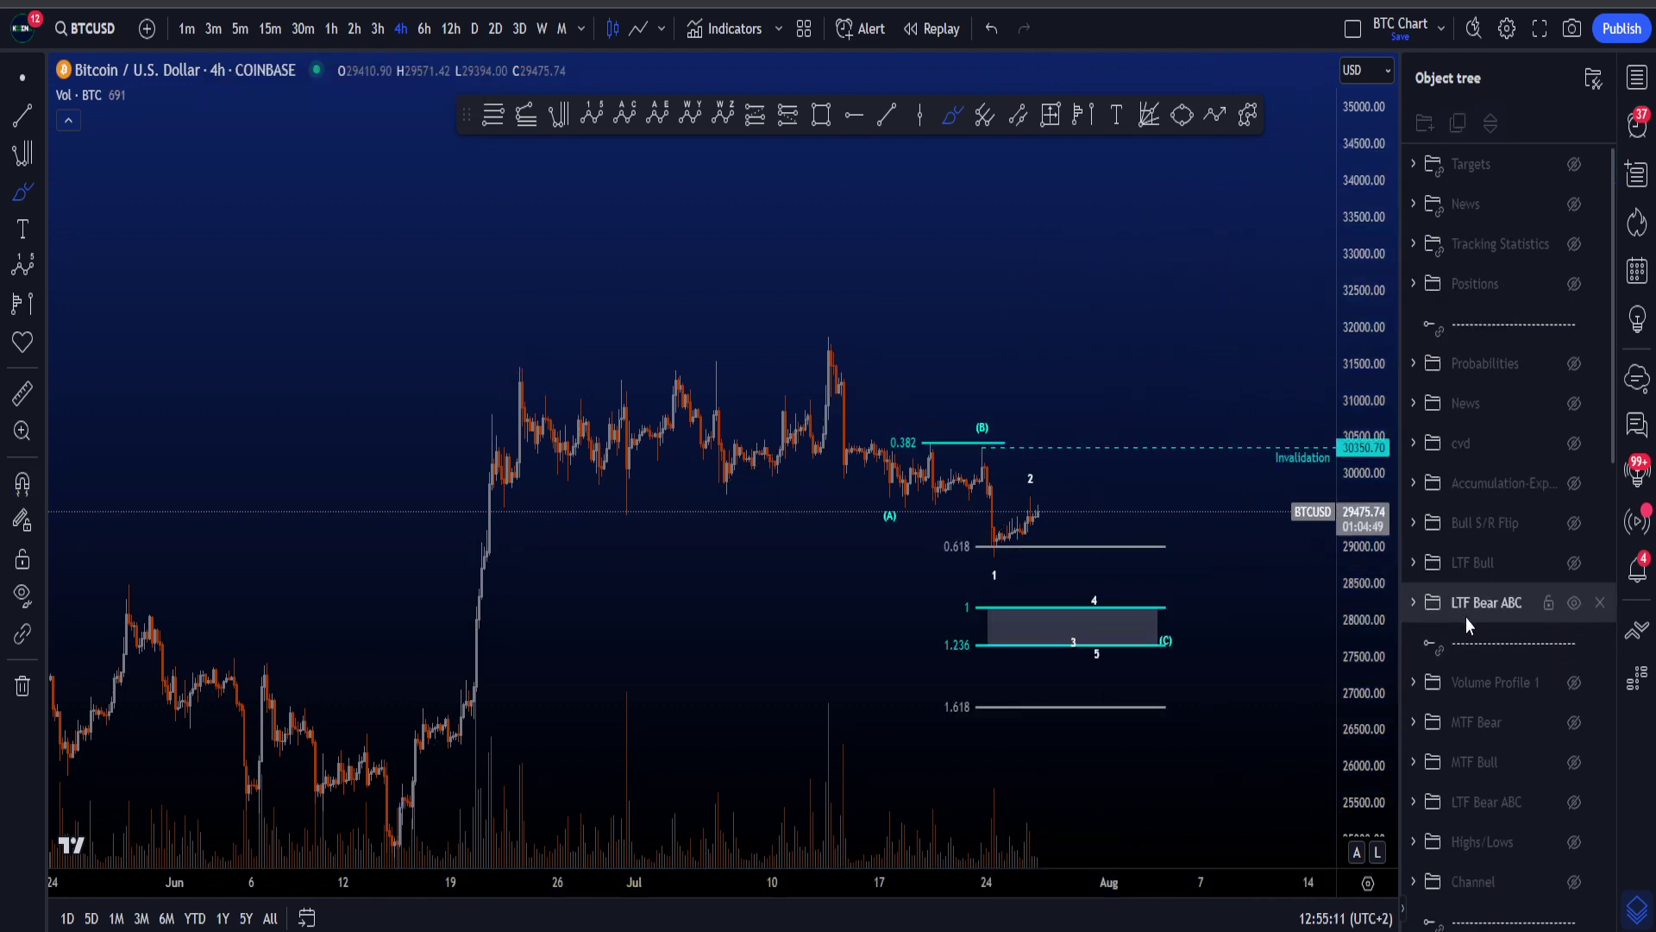
mouse_move(392, 815)
left_mouse_down()
mouse_move(592, 440)
mouse_move(871, 401)
mouse_move(1113, 621)
mouse_move(1276, 181)
left_mouse_up()
key("ctrl+z")
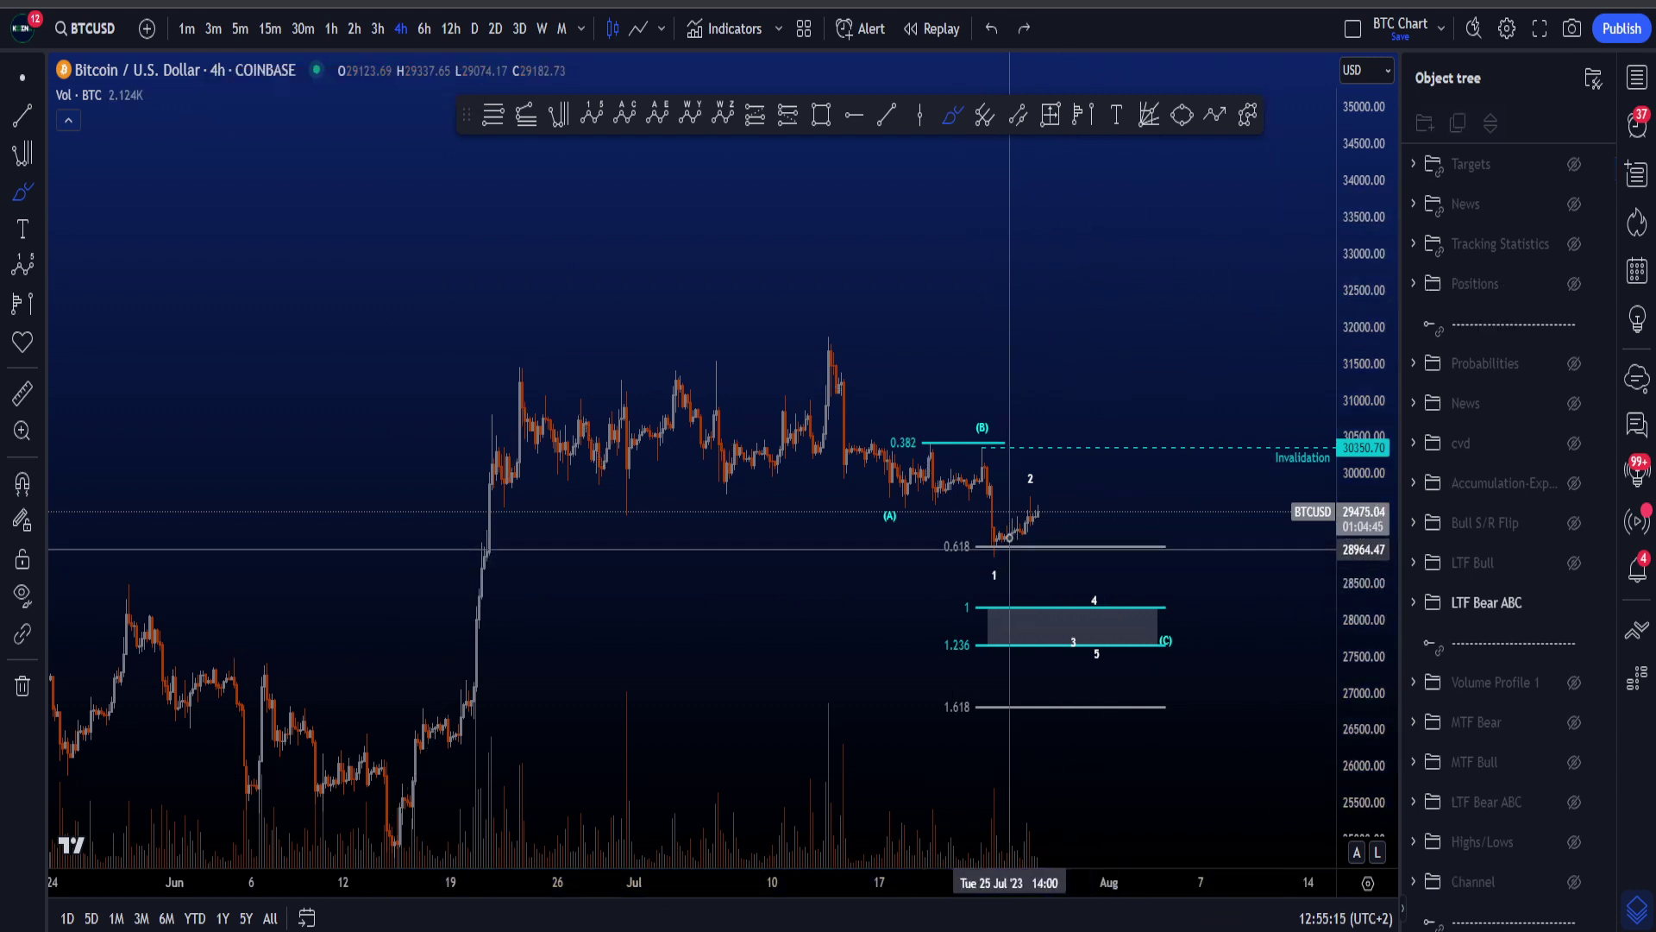
mouse_move(1009, 536)
left_mouse_down()
mouse_move(970, 544)
mouse_move(1017, 556)
mouse_move(1167, 241)
left_mouse_up()
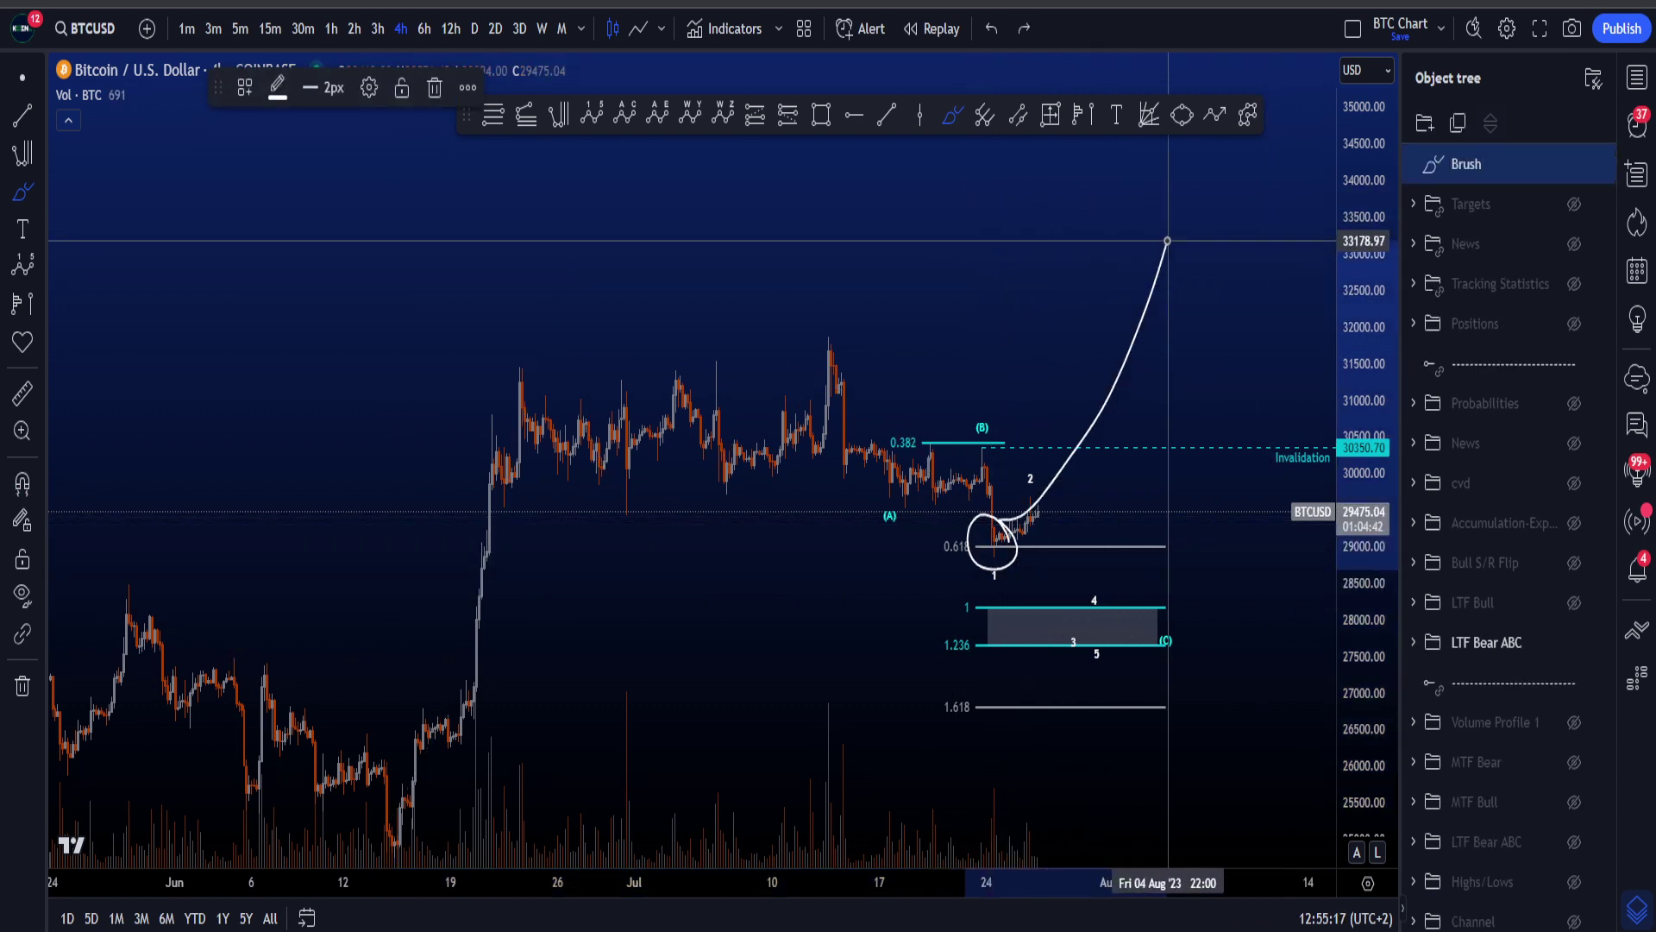
key("Delete")
left_click(1575, 602)
left_click(1575, 562)
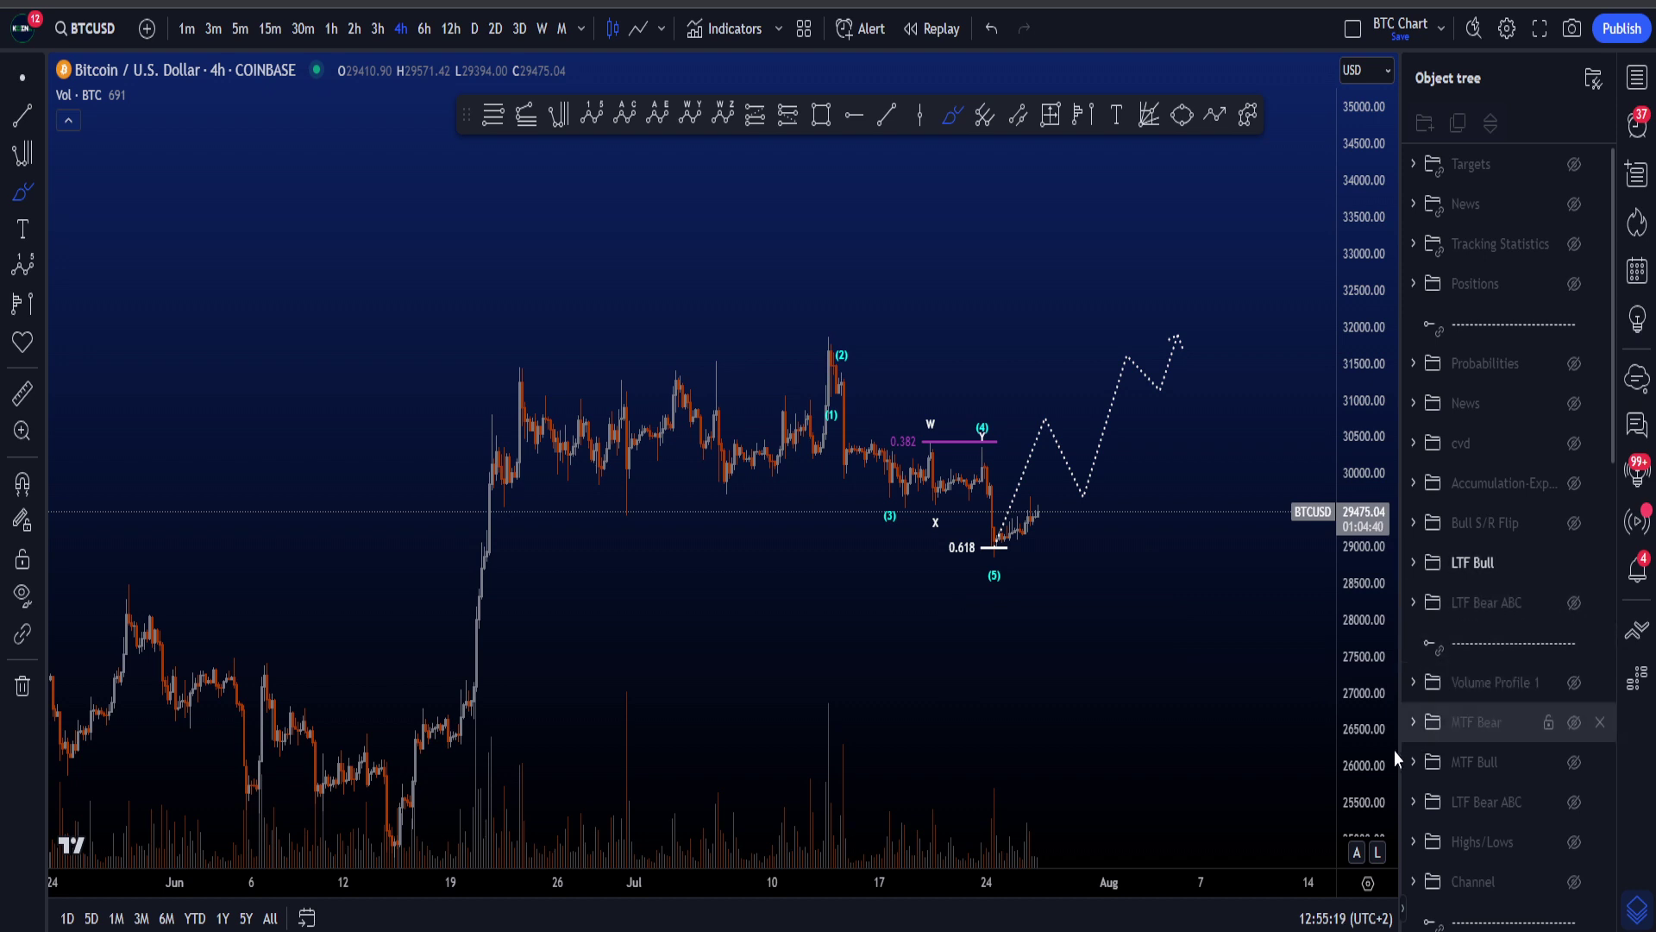
Trace the five-wave decline from the mid-July high through (1), (2), (3) and (4) to (5), and undo the strokes
scroll(1190, 495, "up", 5)
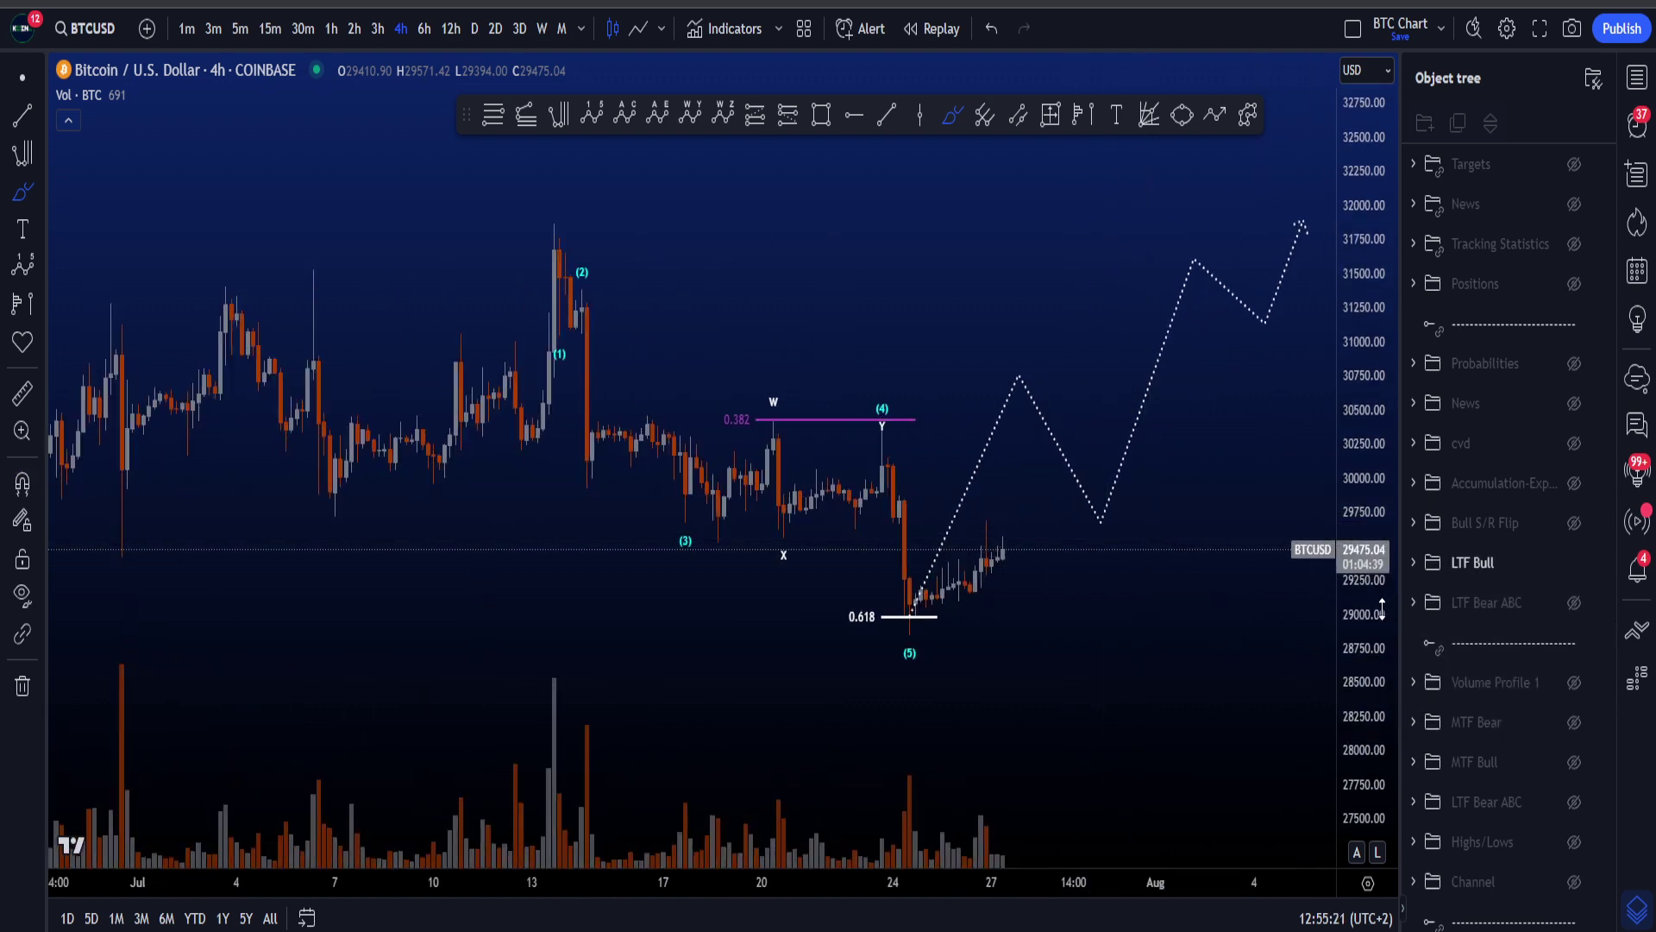
scroll(1312, 582, "down", 2)
left_click_drag(1363, 533, 1363, 557)
scroll(1195, 568, "up", 1)
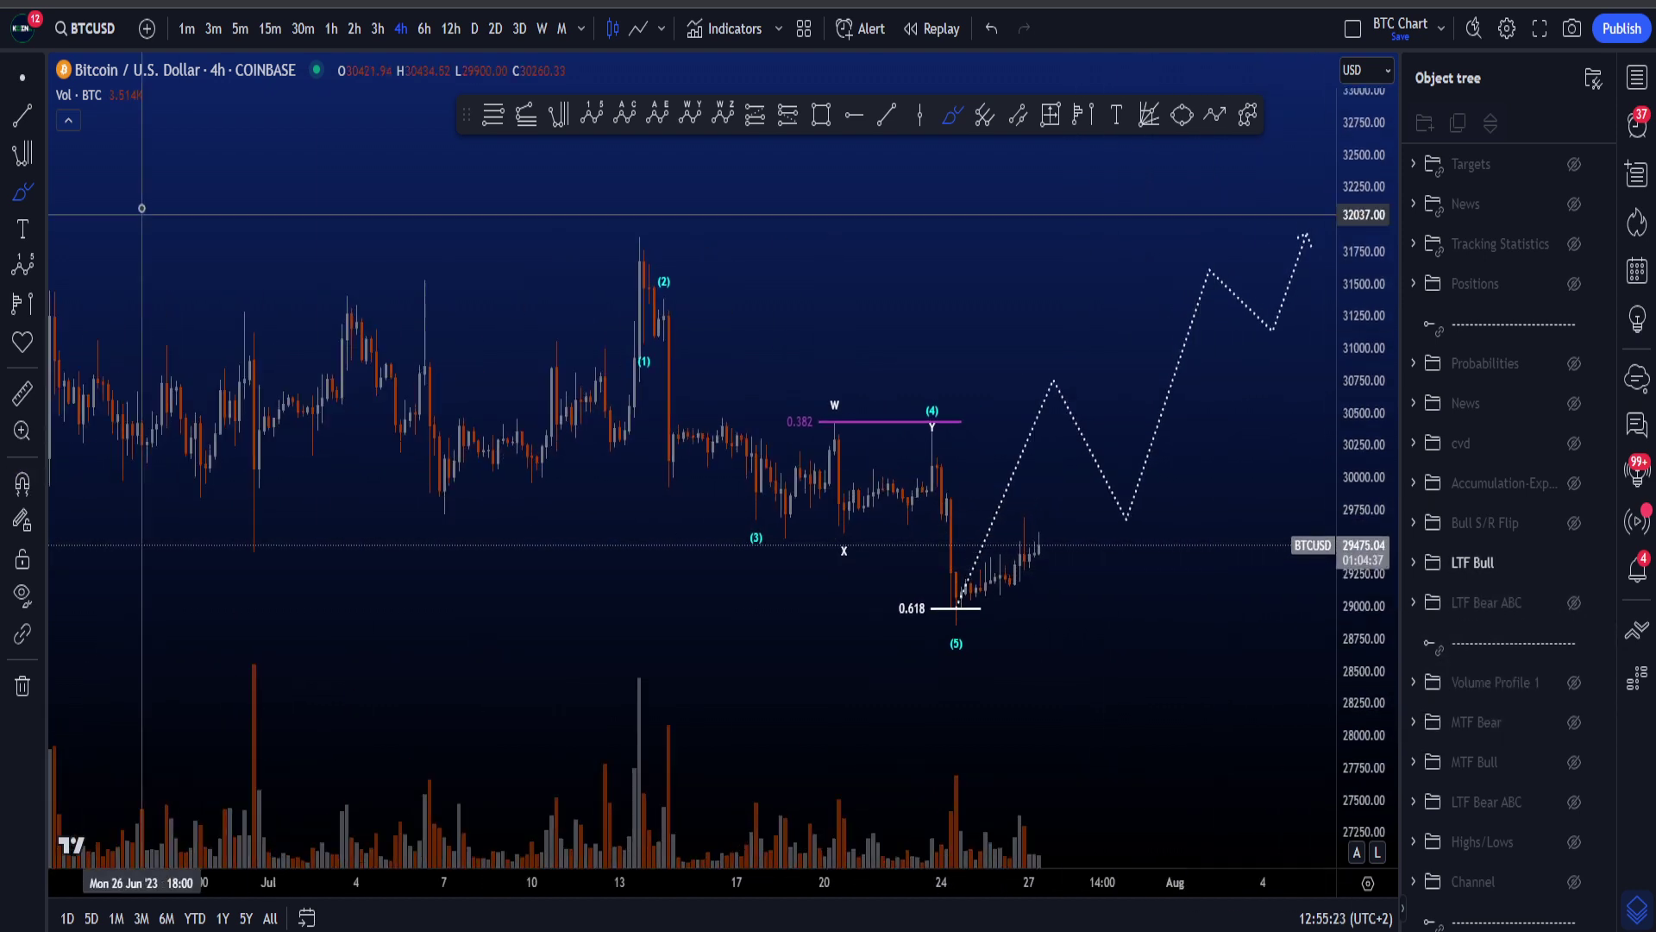
mouse_move(632, 263)
left_mouse_down()
mouse_move(728, 508)
mouse_move(939, 427)
left_mouse_up()
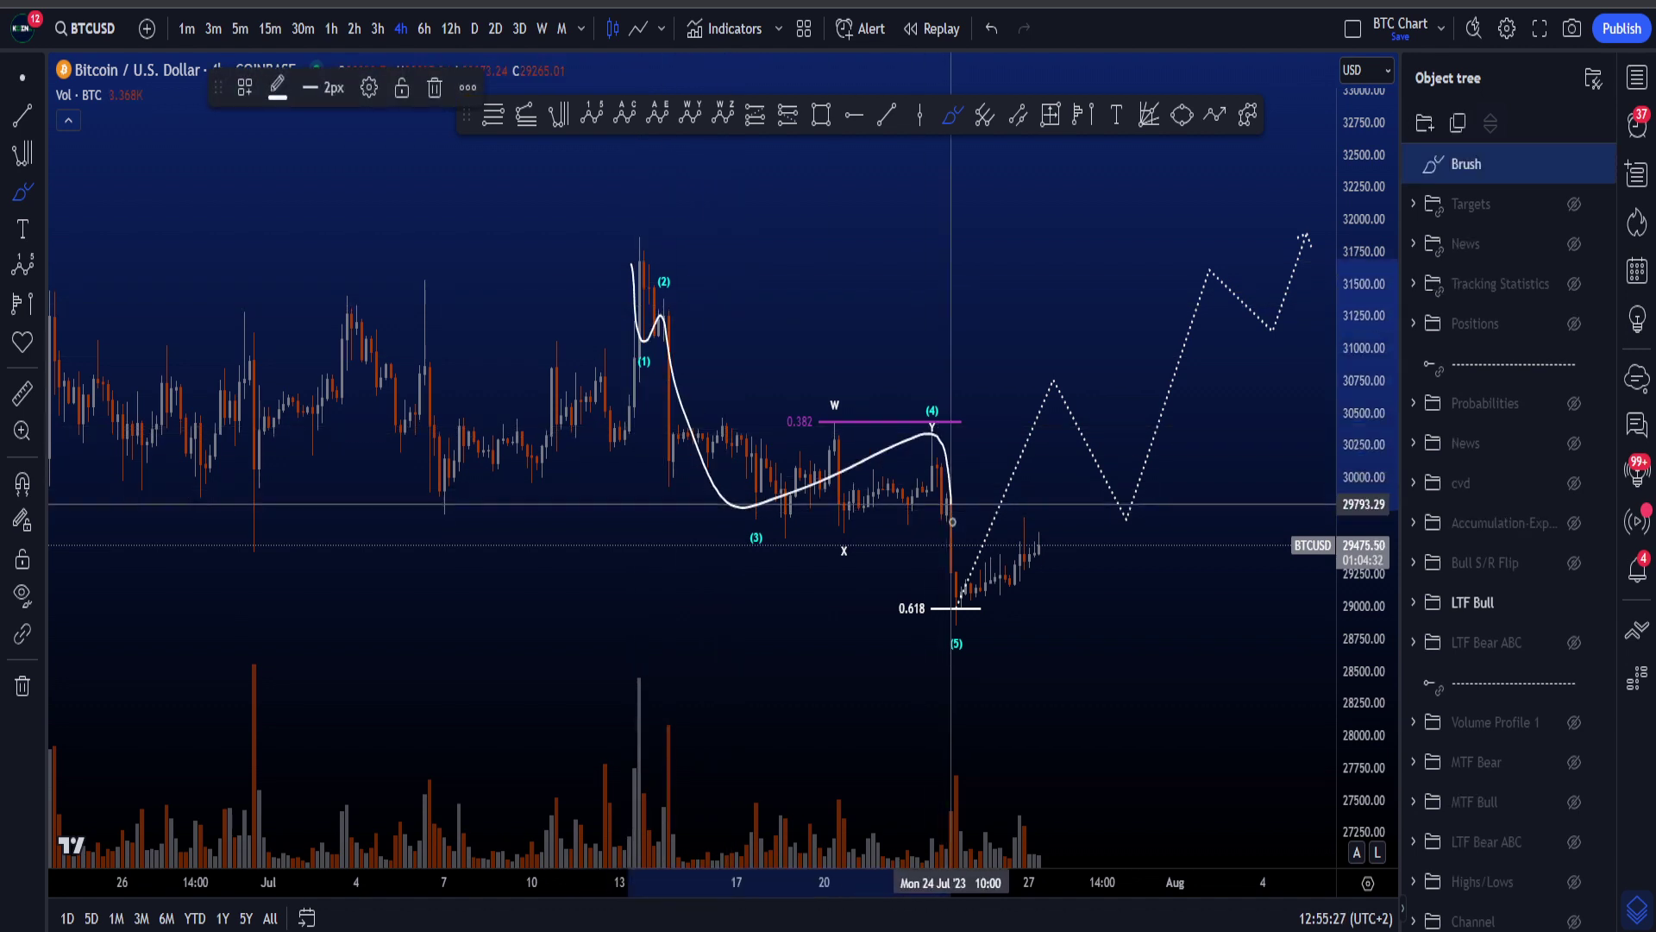
left_click_drag(952, 521, 956, 604)
key("ctrl+z")
Circle the wave (5) low near the 0.618 level with the Brush and undo the mark
left_click(23, 79)
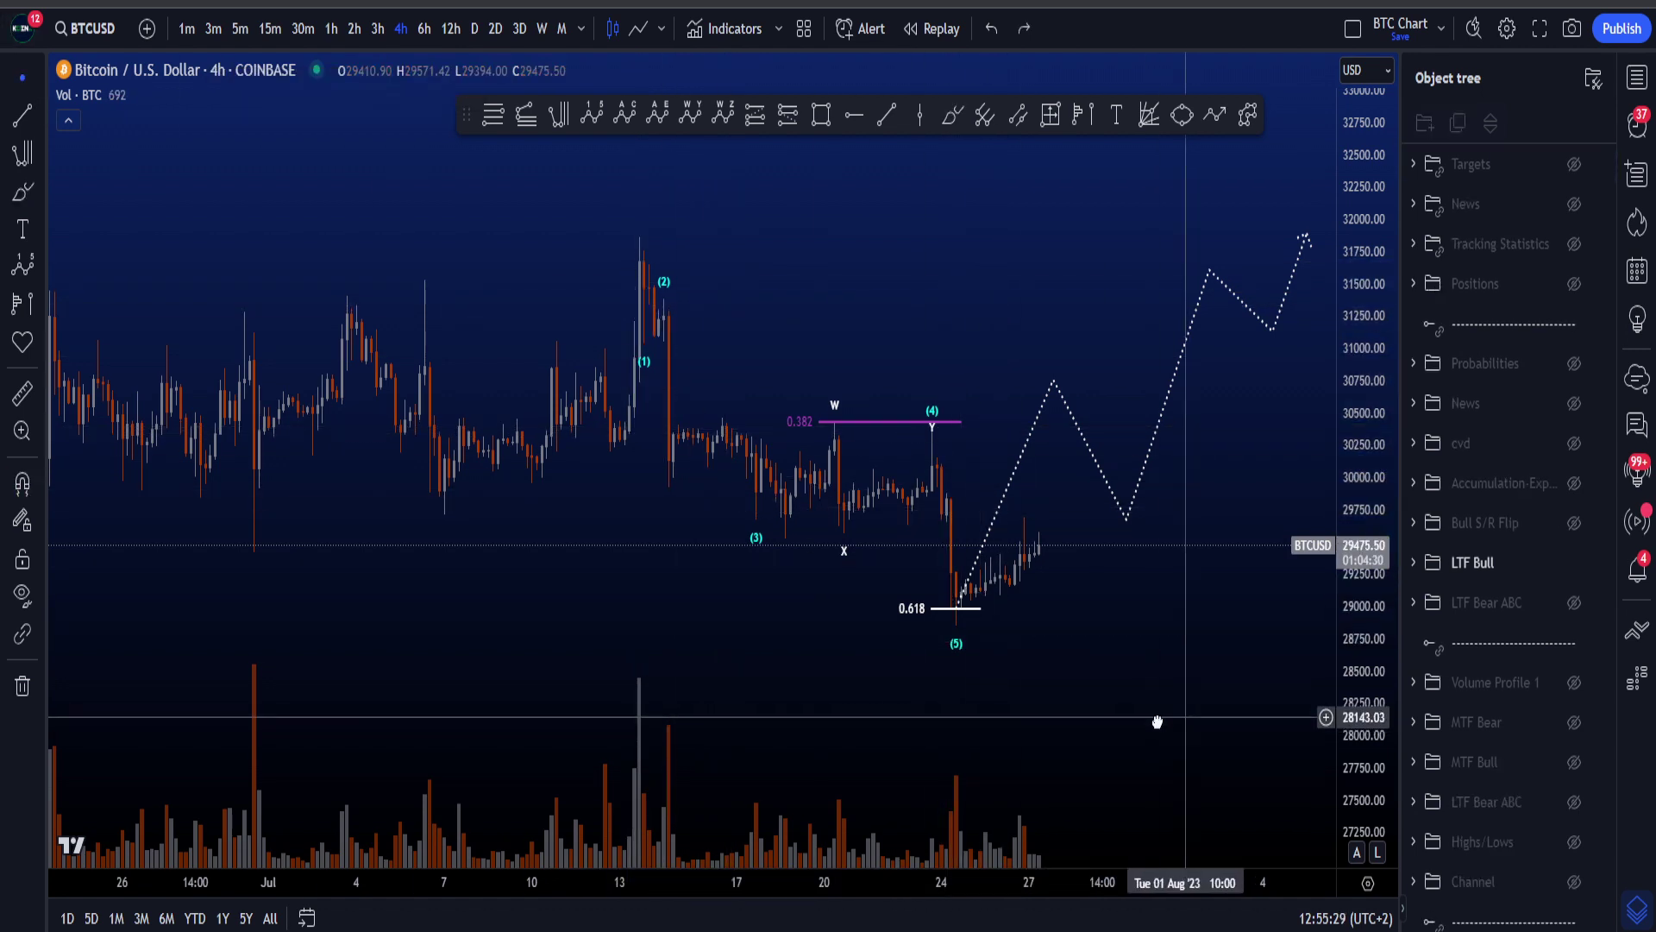
left_click_drag(1156, 717, 1044, 713)
left_click_drag(1350, 723, 1350, 685)
left_click(951, 118)
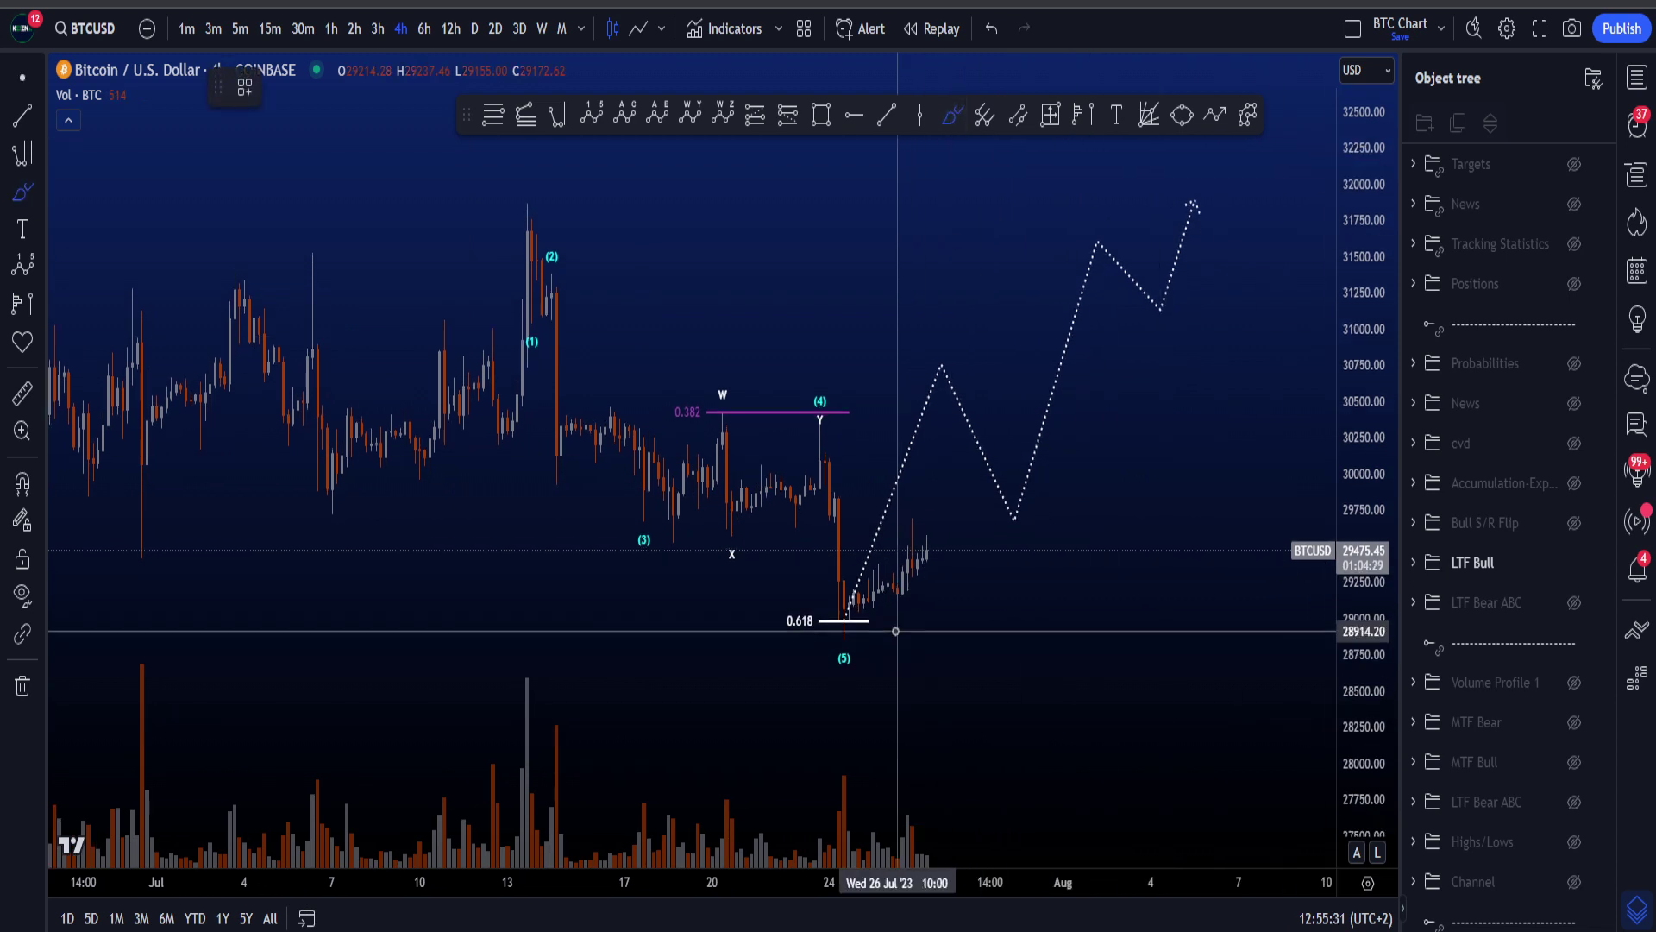
left_click_drag(894, 620, 861, 587)
key("ctrl+z")
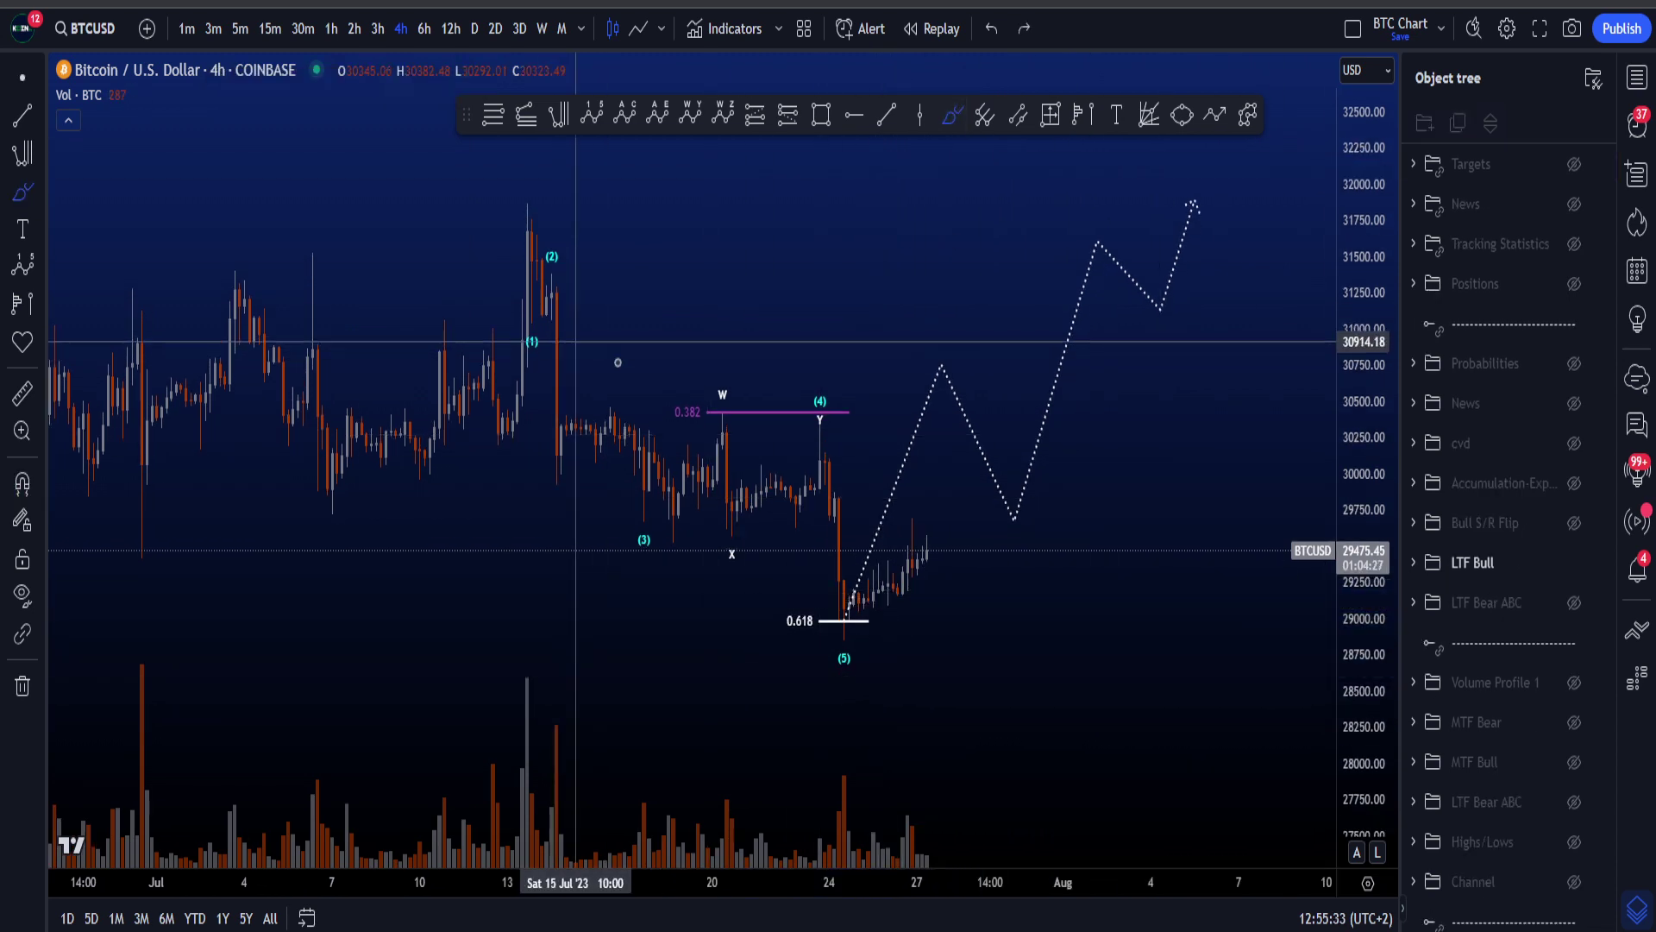
Retrace the decline from the mid-July high past wave (4), circle the wave (5) low and its 0.618 level, and undo each stroke
mouse_move(543, 209)
left_mouse_down()
mouse_move(514, 203)
mouse_move(539, 207)
mouse_move(591, 424)
mouse_move(623, 501)
mouse_move(658, 509)
mouse_move(645, 524)
mouse_move(834, 414)
mouse_move(835, 440)
left_mouse_up()
key("ctrl+z")
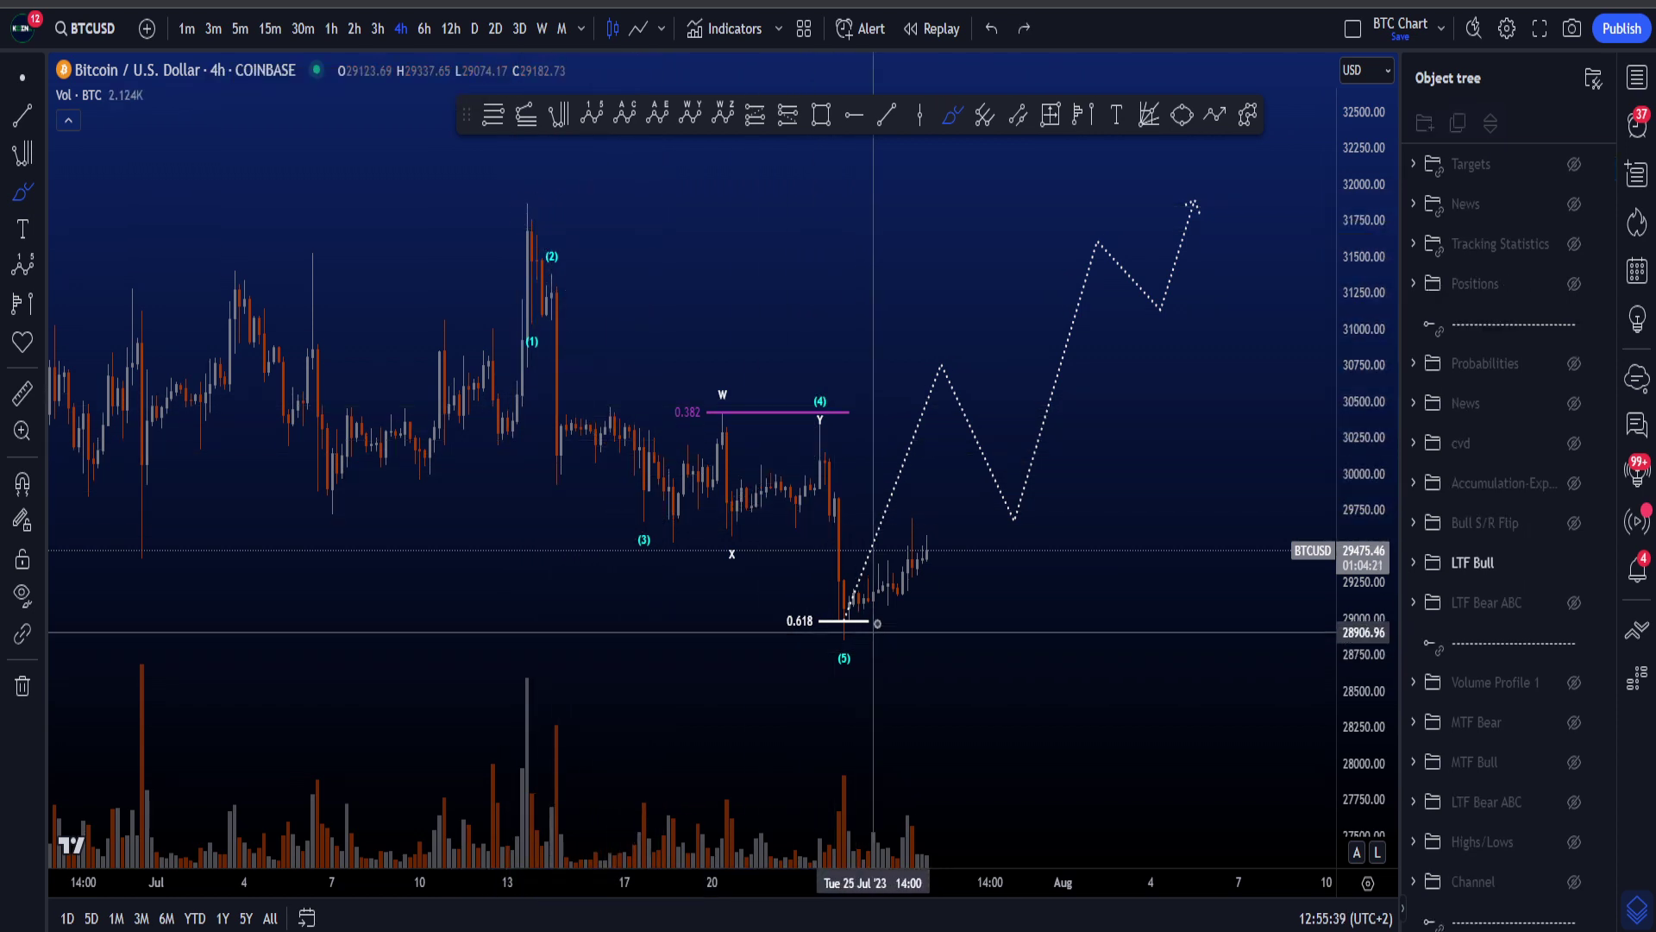
mouse_move(880, 613)
left_mouse_down()
mouse_move(773, 651)
mouse_move(863, 671)
left_mouse_up()
key("ctrl+z")
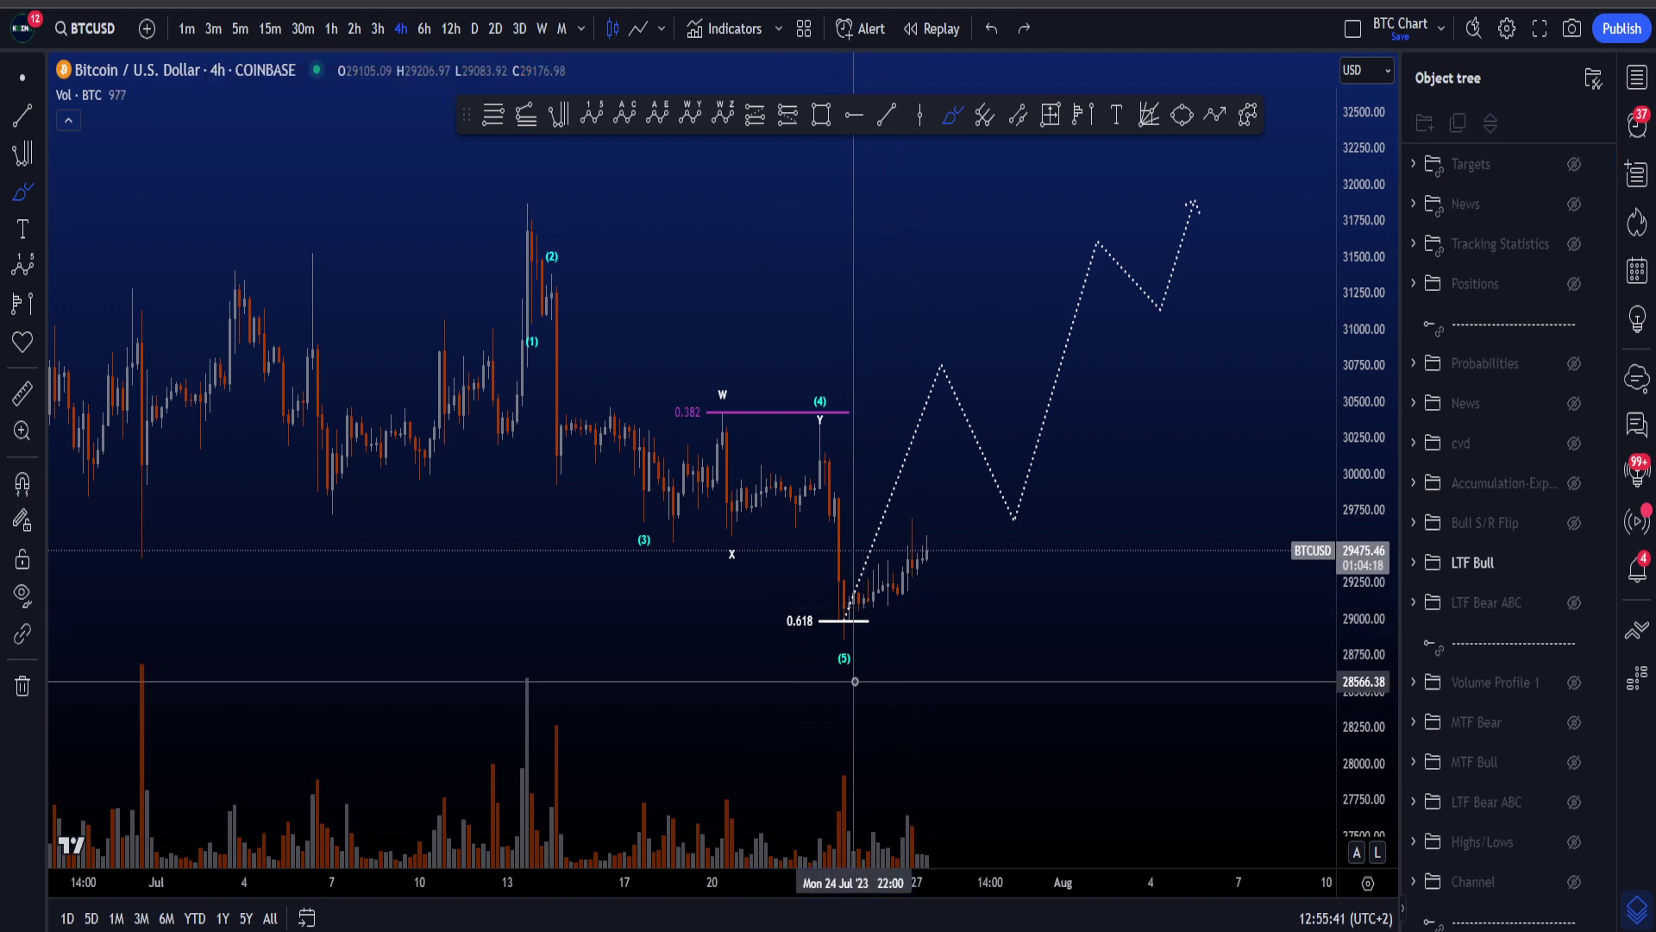
mouse_move(873, 614)
left_mouse_down()
mouse_move(776, 622)
mouse_move(888, 613)
mouse_move(849, 608)
left_mouse_up()
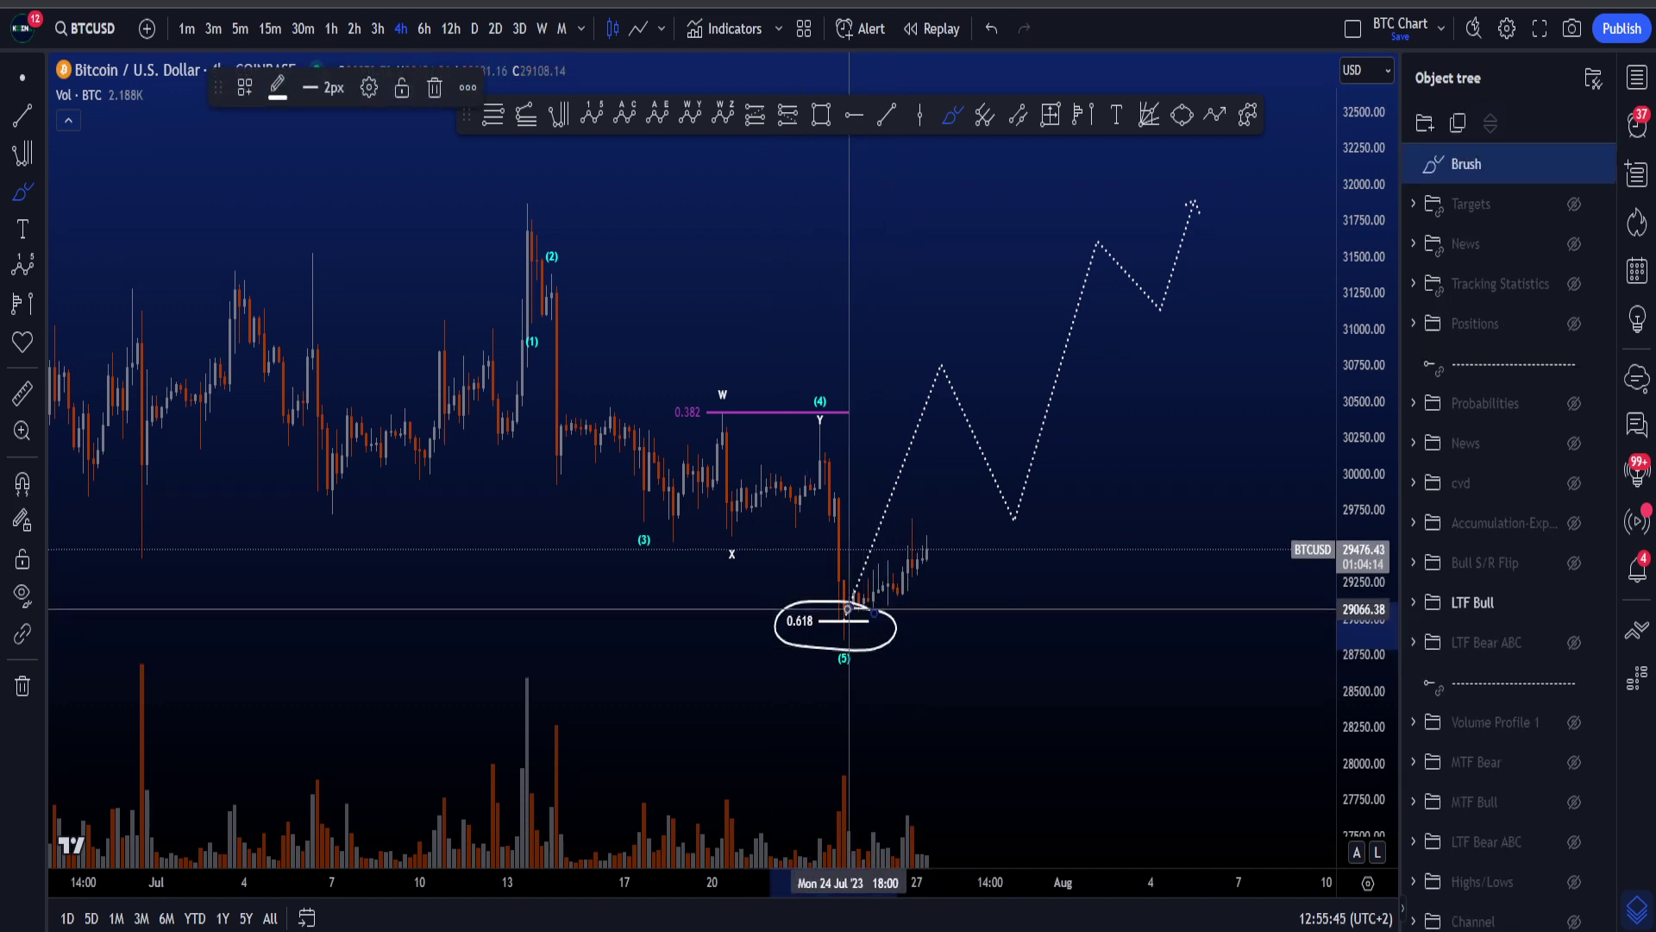
key("ctrl+z")
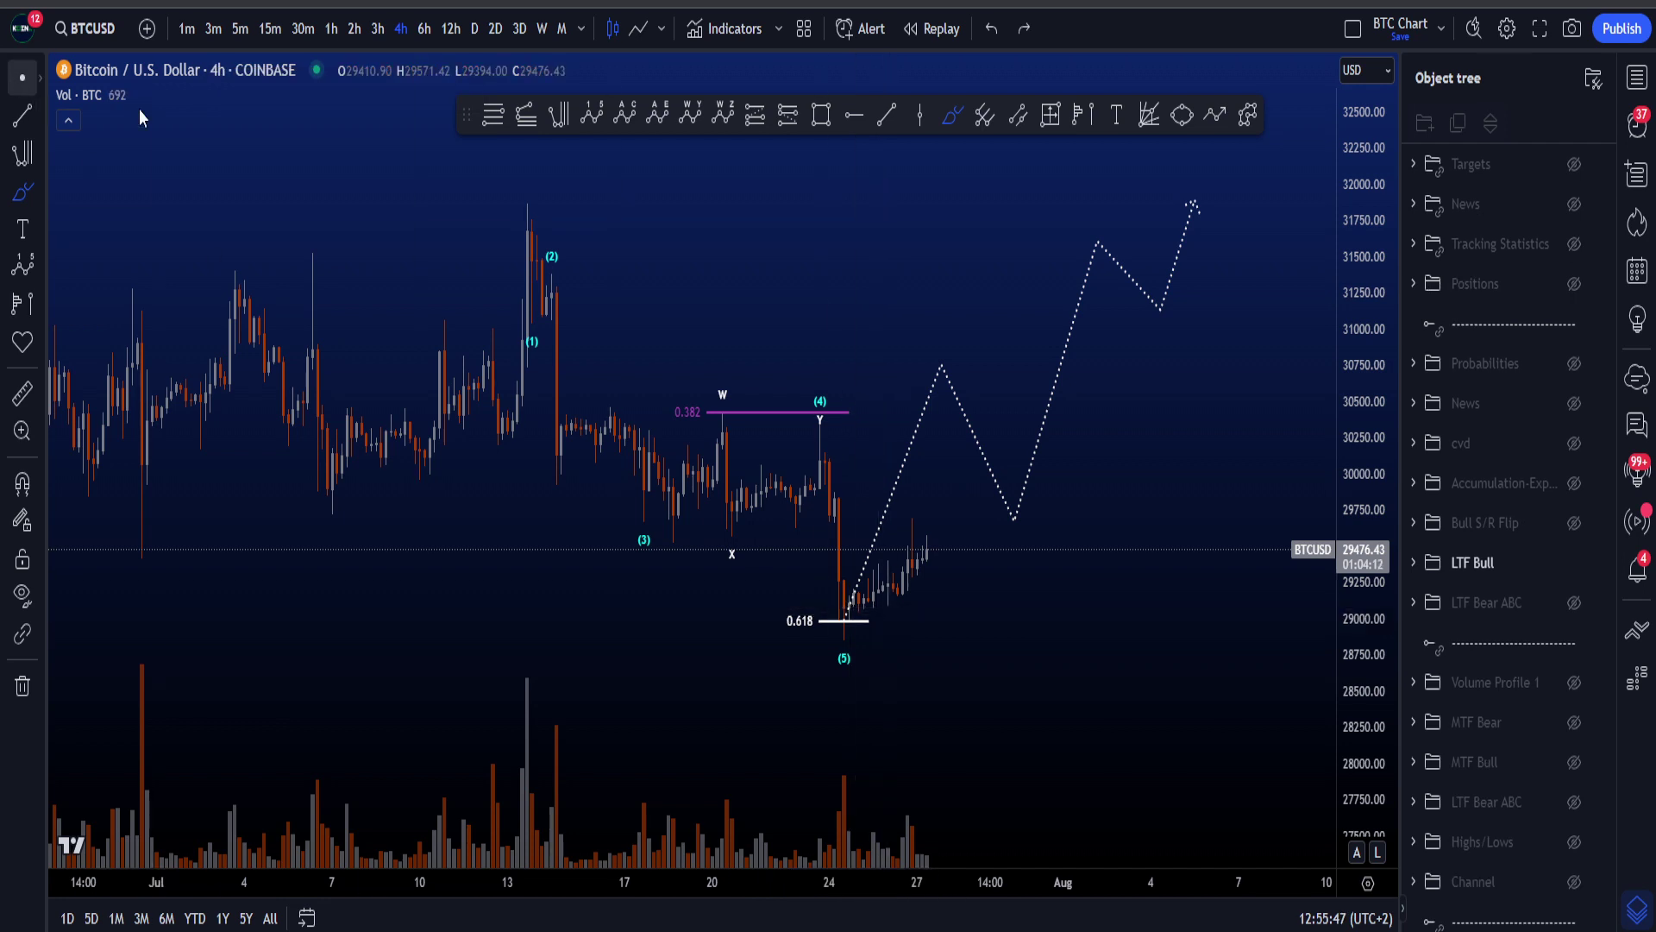
Show the Targets group to compare the HTF VAH dnpoc zone with the wave (5) low, and hide the group again
left_click_drag(1027, 681, 1039, 625)
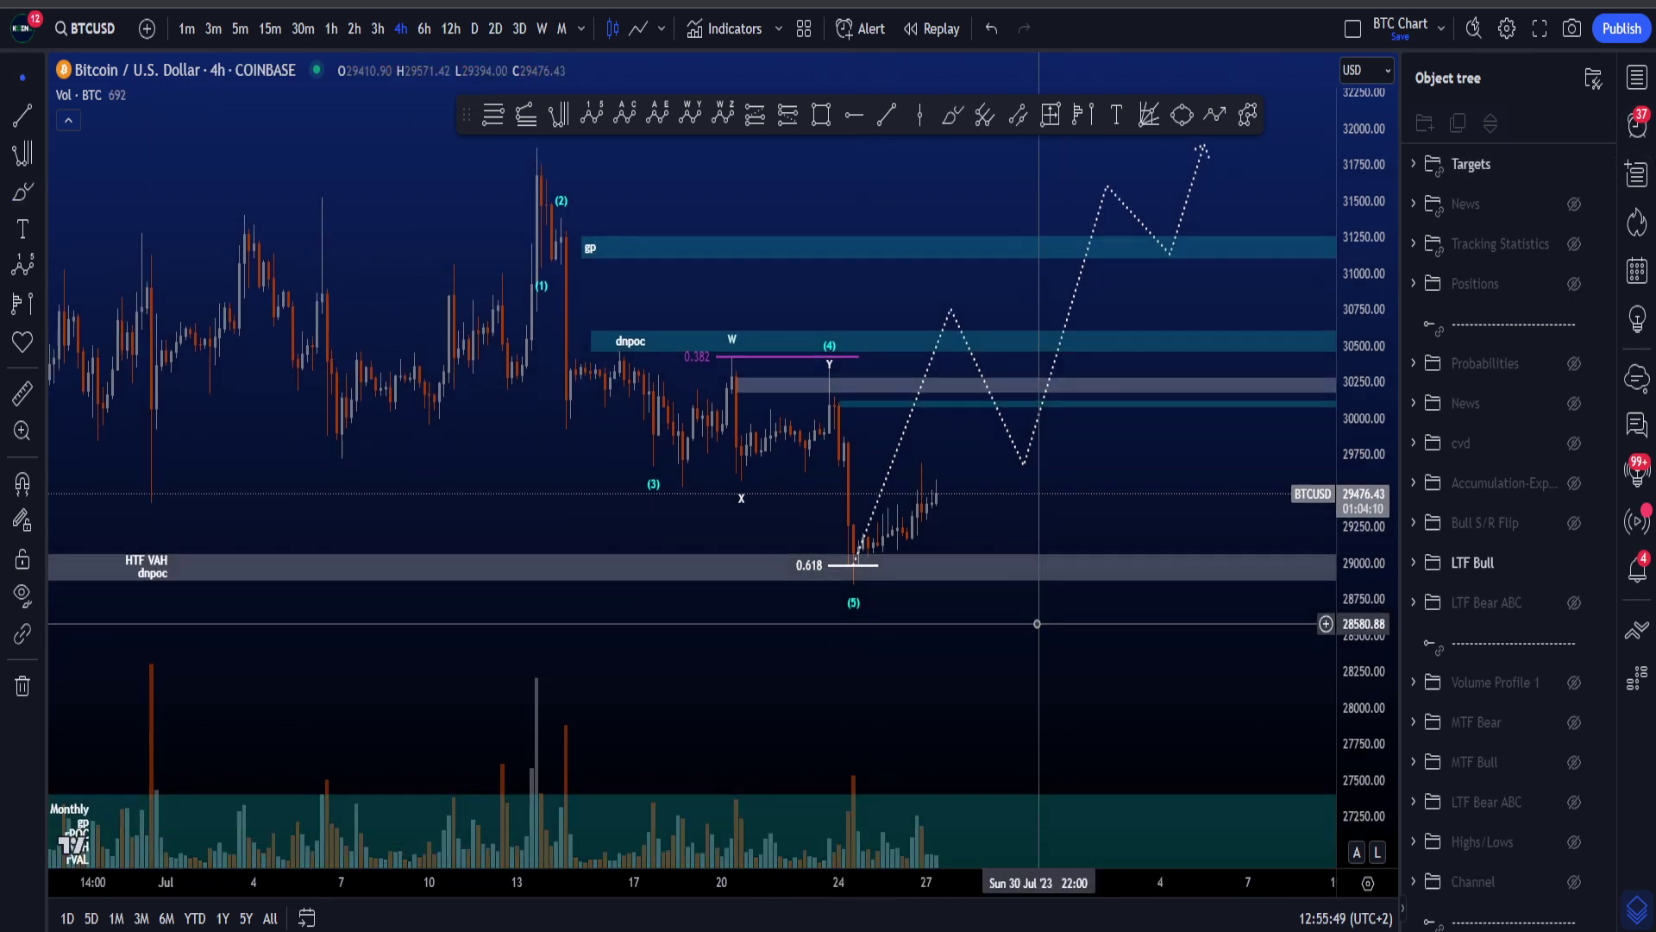
left_click(972, 577)
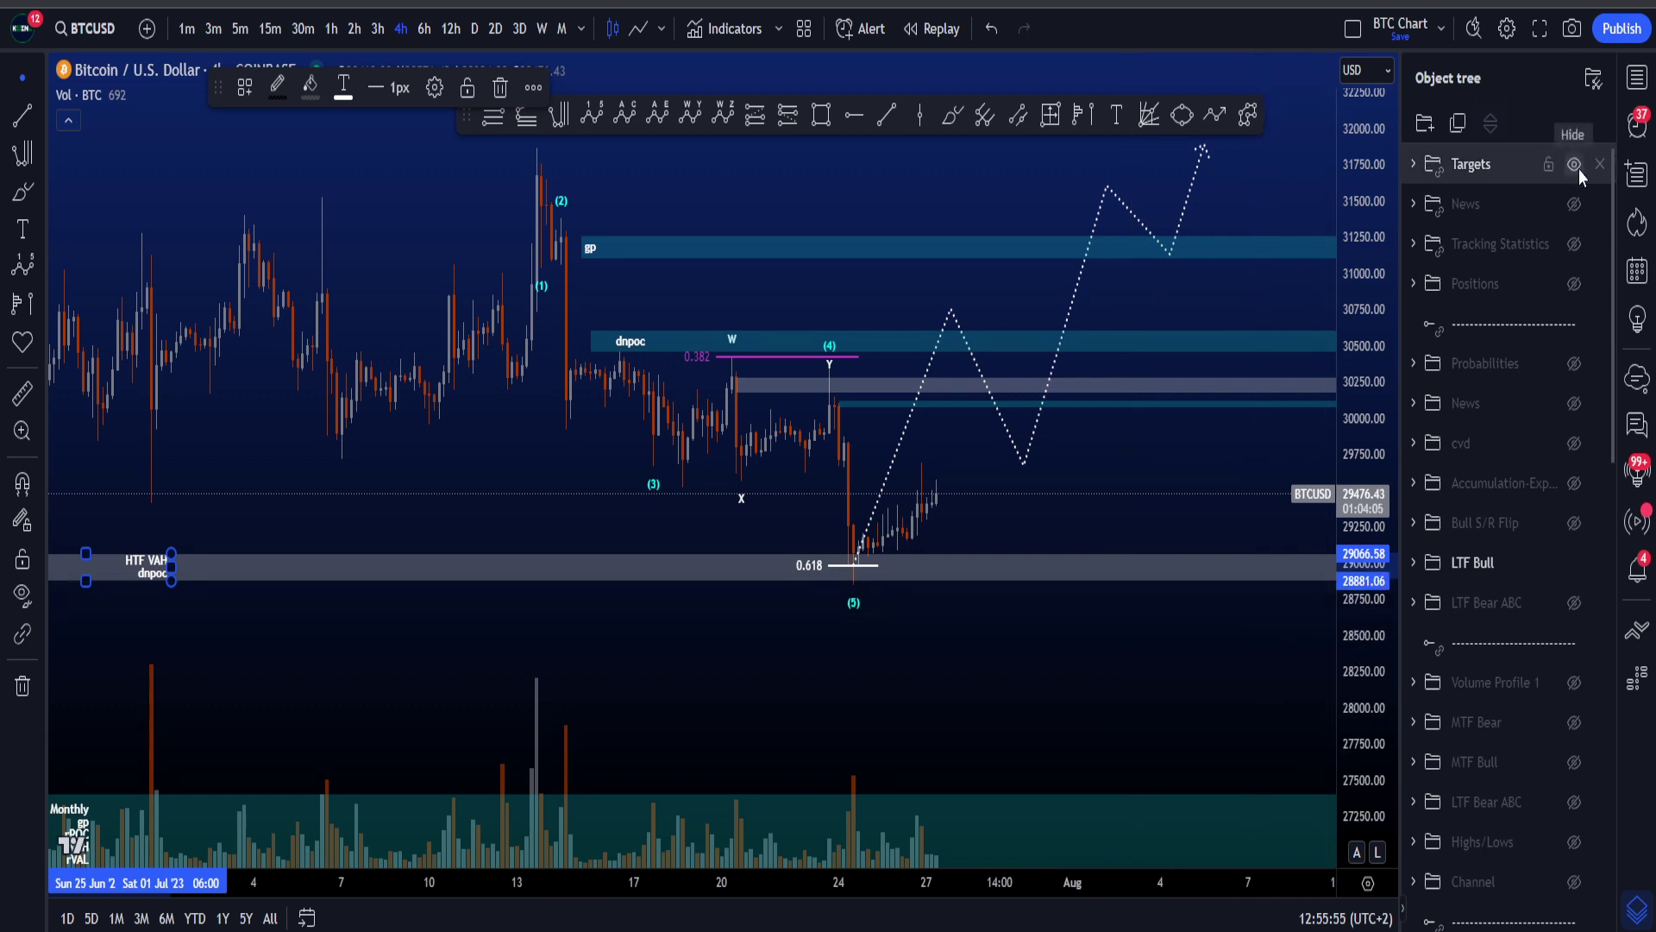
left_click(1575, 165)
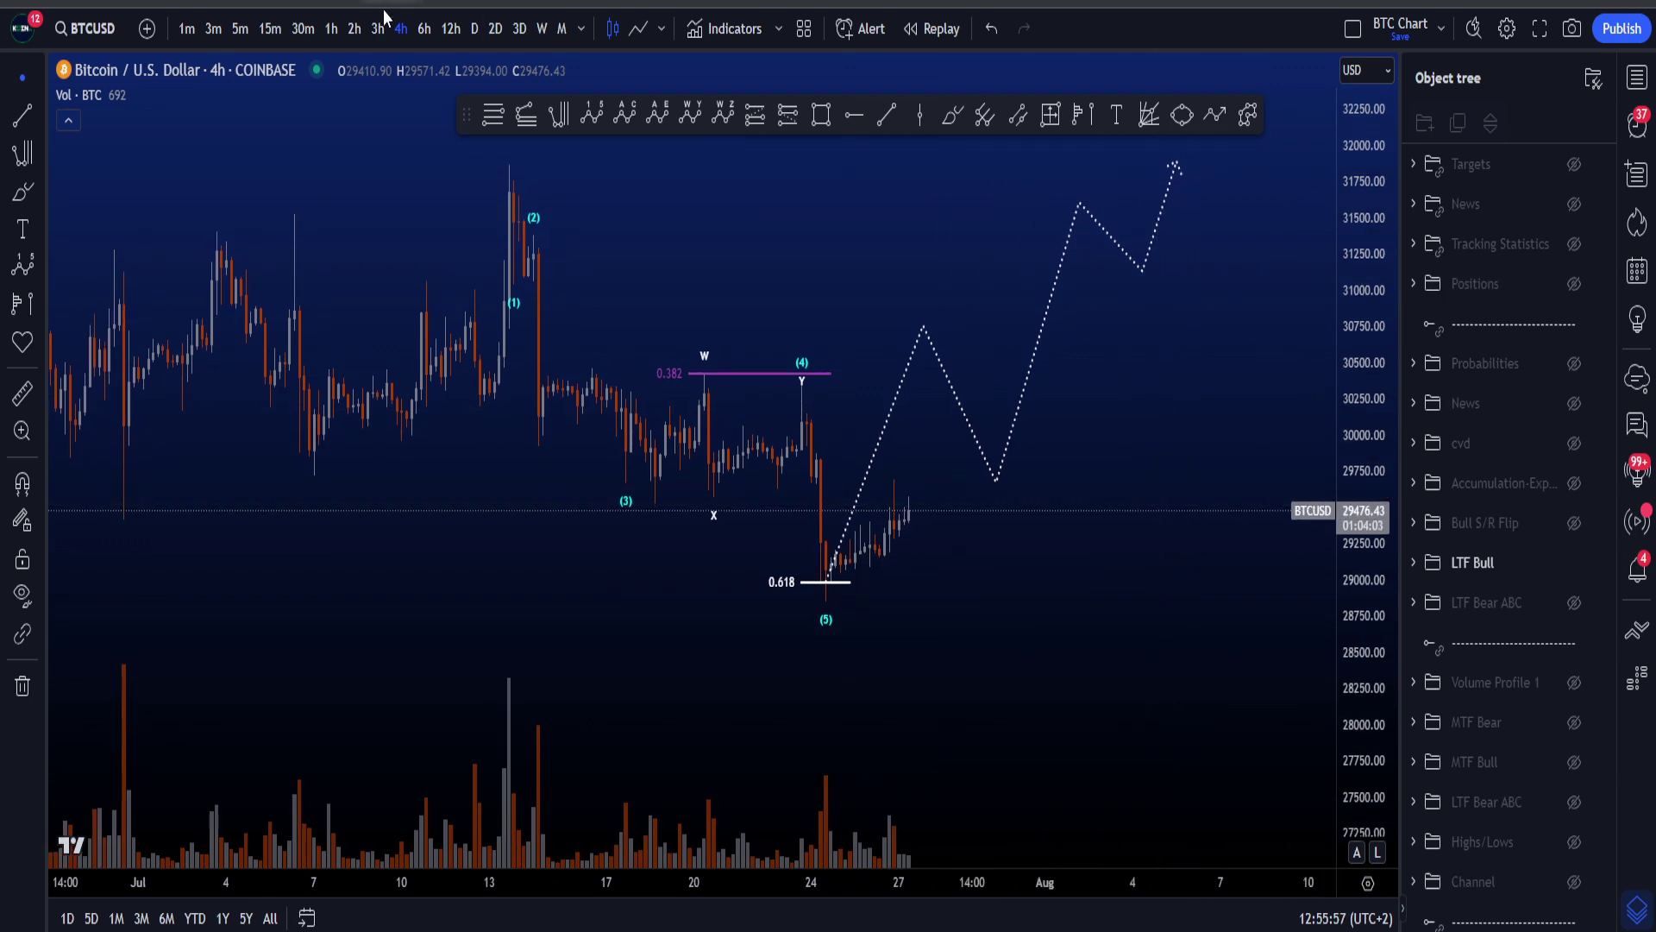
Switch the chart to the 2h timeframe and frame the wave (5) low with the dotted bullish projection
left_click(355, 30)
left_click_drag(1347, 730, 1338, 676)
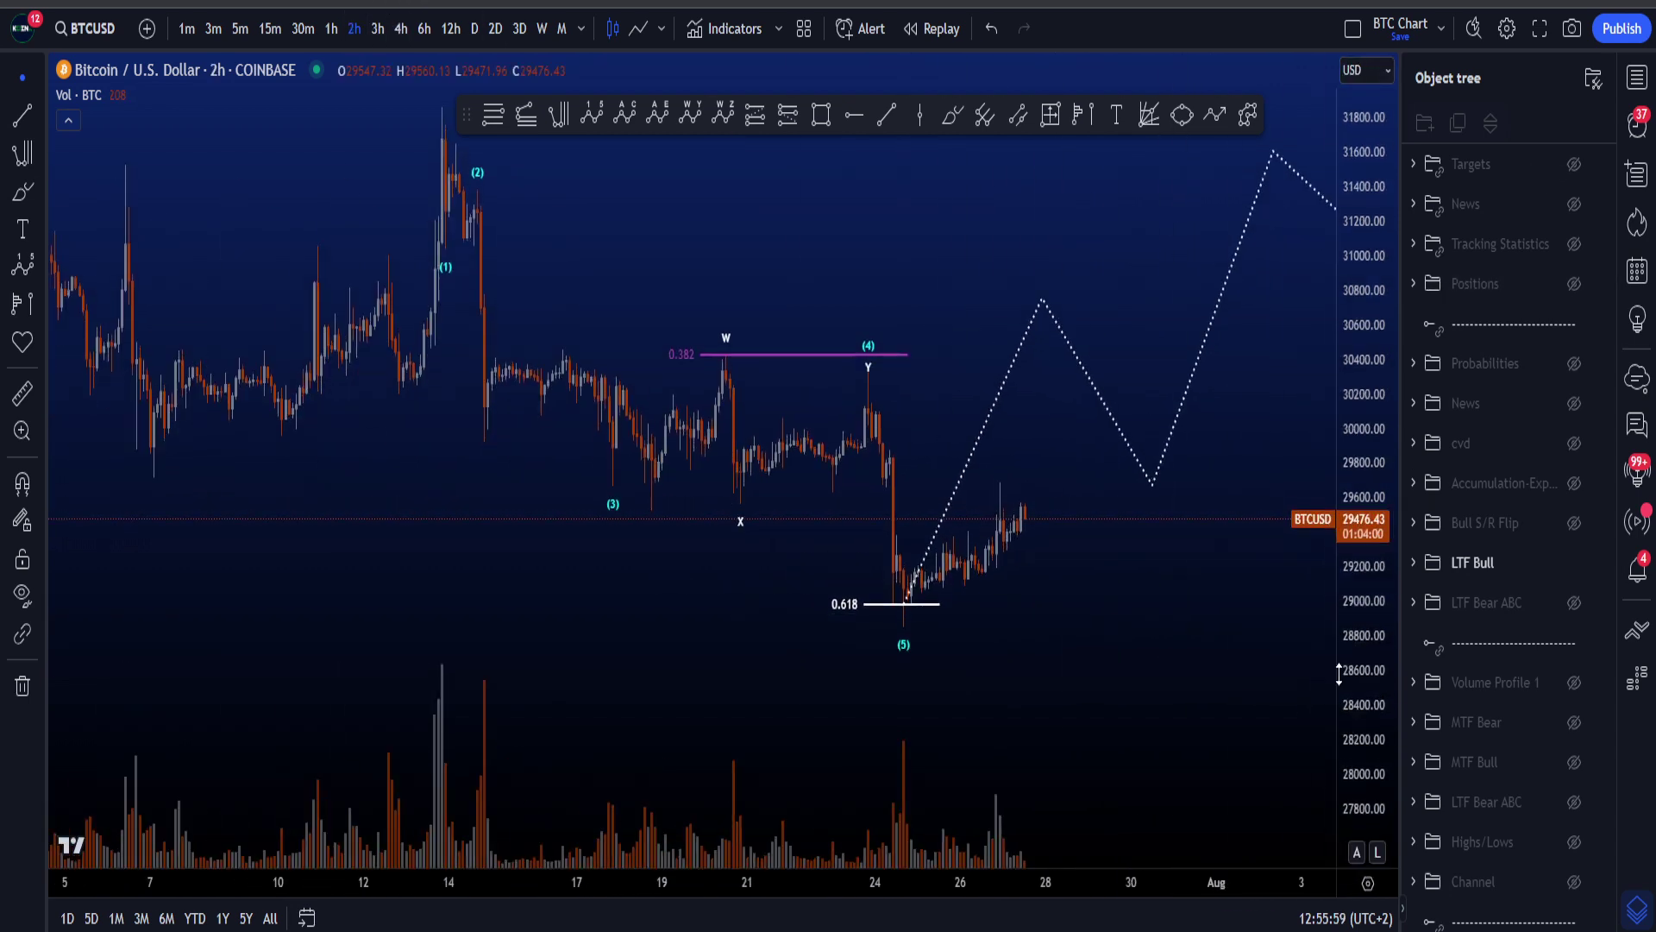
left_click_drag(1205, 709, 1054, 686)
Sketch a rising path from the wave (5) low, mark that low and trace the decline toward wave (4), undoing each stroke
left_click(953, 115)
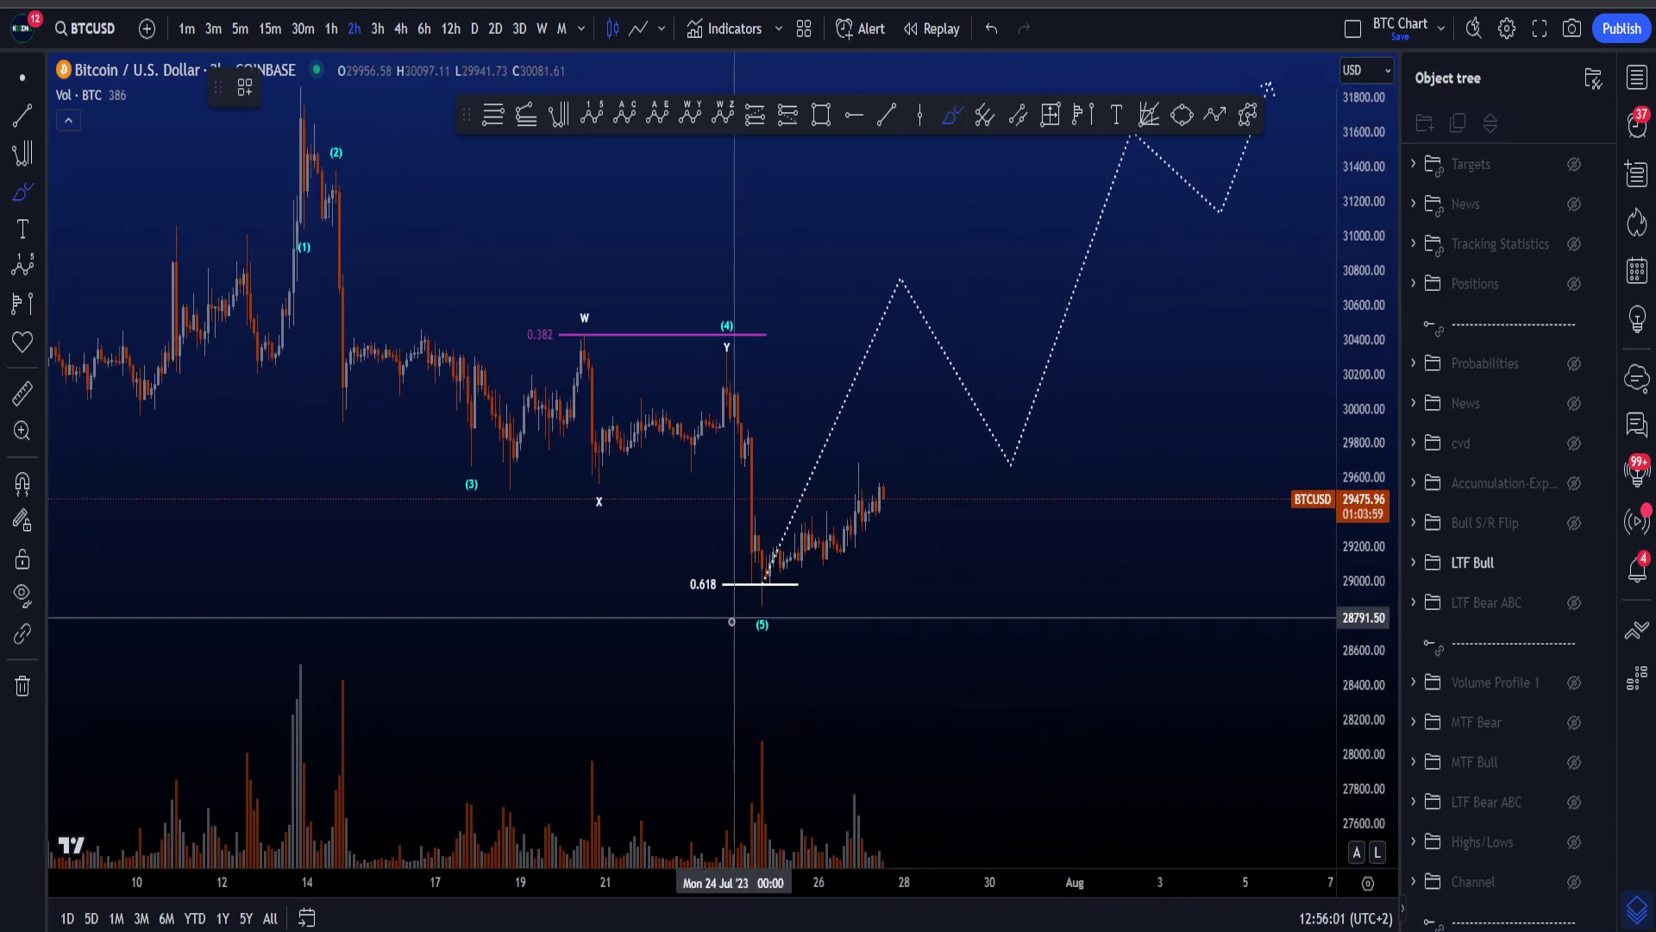
mouse_move(757, 624)
left_mouse_down()
mouse_move(1090, 444)
mouse_move(1224, 276)
left_mouse_up()
key("ctrl+z")
left_click_drag(1372, 222, 1354, 637)
scroll(1205, 637, "down", 3)
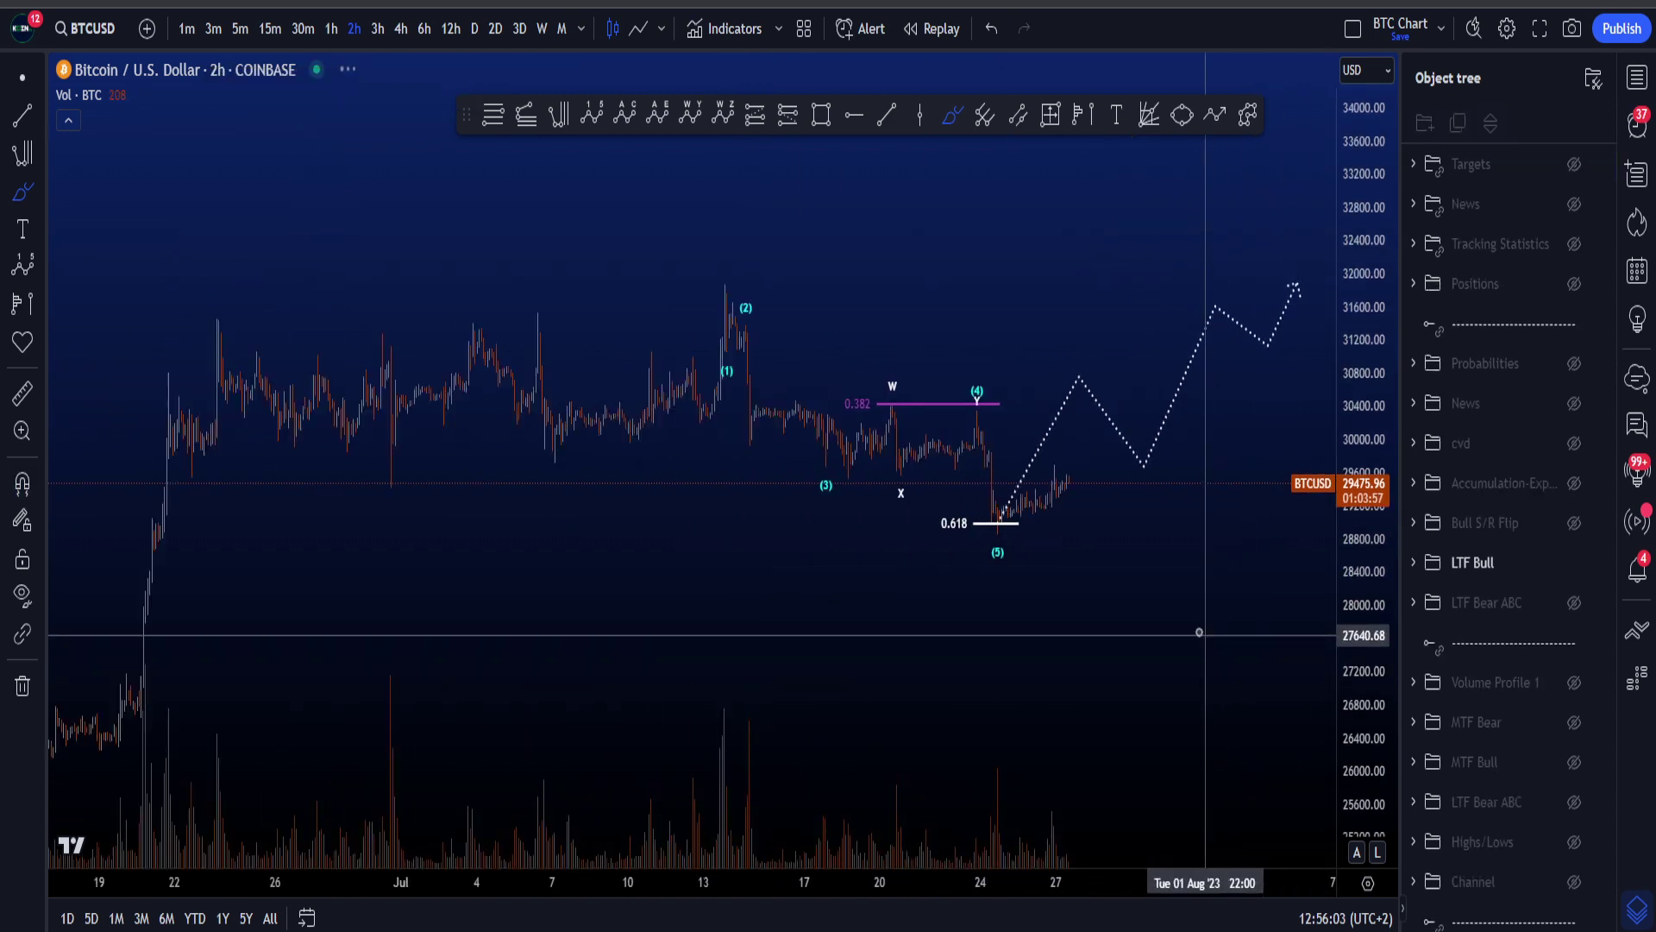
left_click(1003, 520)
key("ctrl+z")
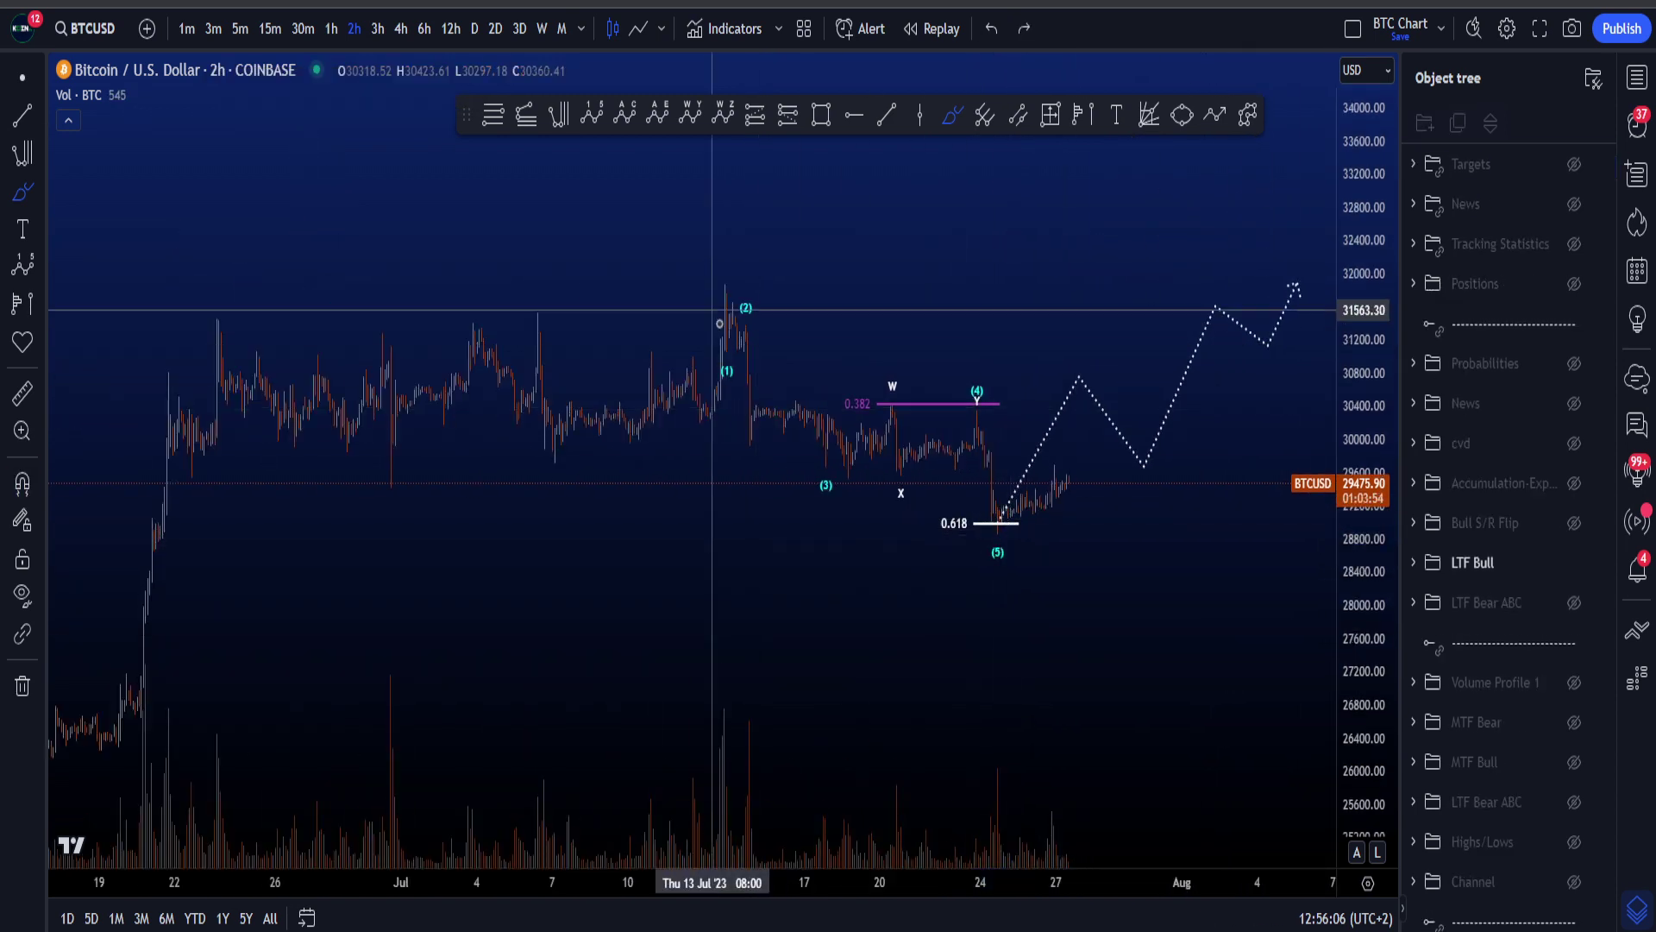
mouse_move(714, 315)
left_mouse_down()
mouse_move(821, 470)
mouse_move(981, 390)
left_mouse_up()
key("ctrl+z")
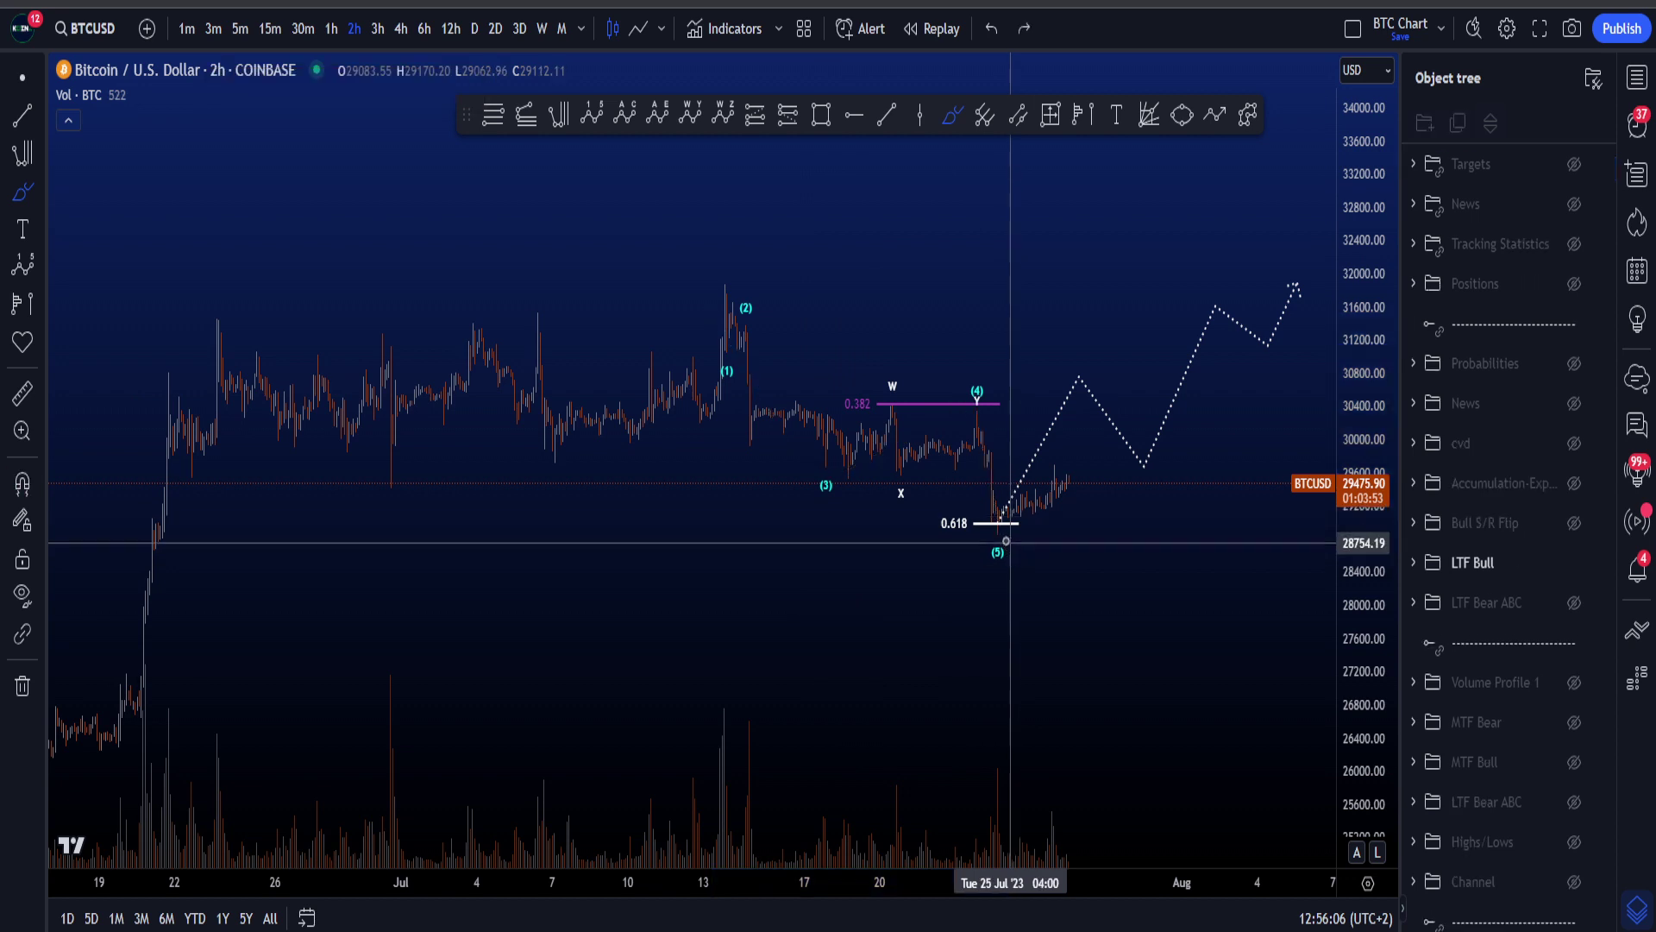
Sketch a rising stroke from the wave (5) low and a longer one from the mid-June low, undoing each stroke
mouse_move(991, 527)
left_mouse_down()
mouse_move(1074, 459)
mouse_move(1104, 384)
left_mouse_up()
key("ctrl+z")
left_click_drag(1345, 490, 1339, 598)
scroll(584, 728, "down", 2)
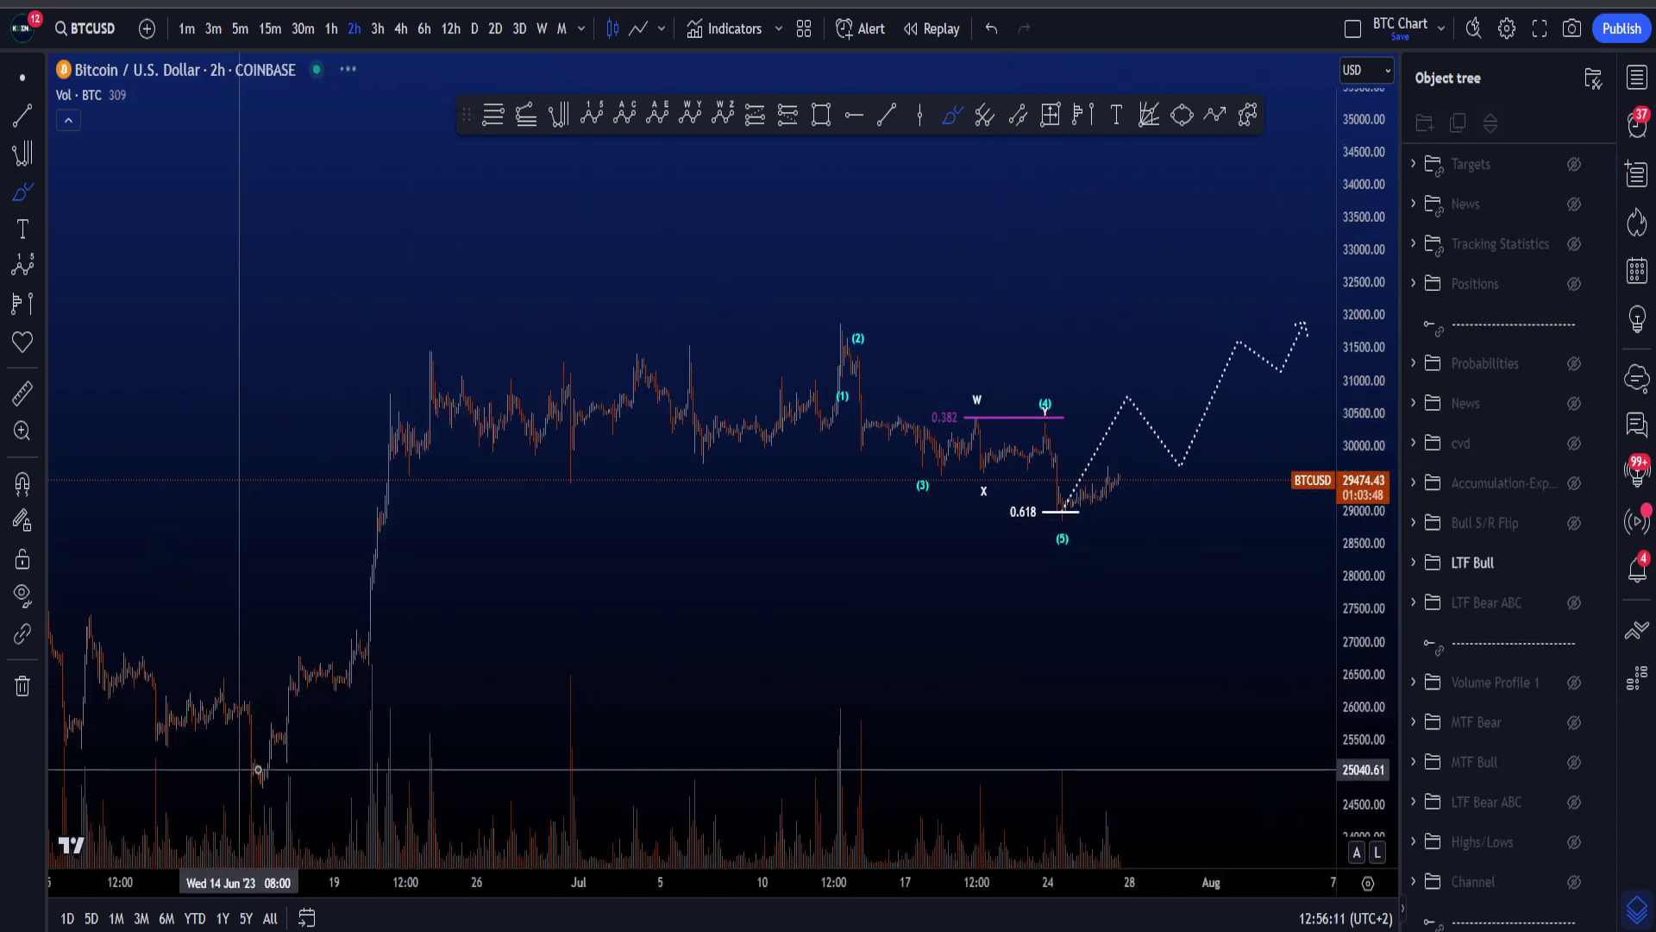
left_click_drag(257, 769, 1332, 244)
key("ctrl+z")
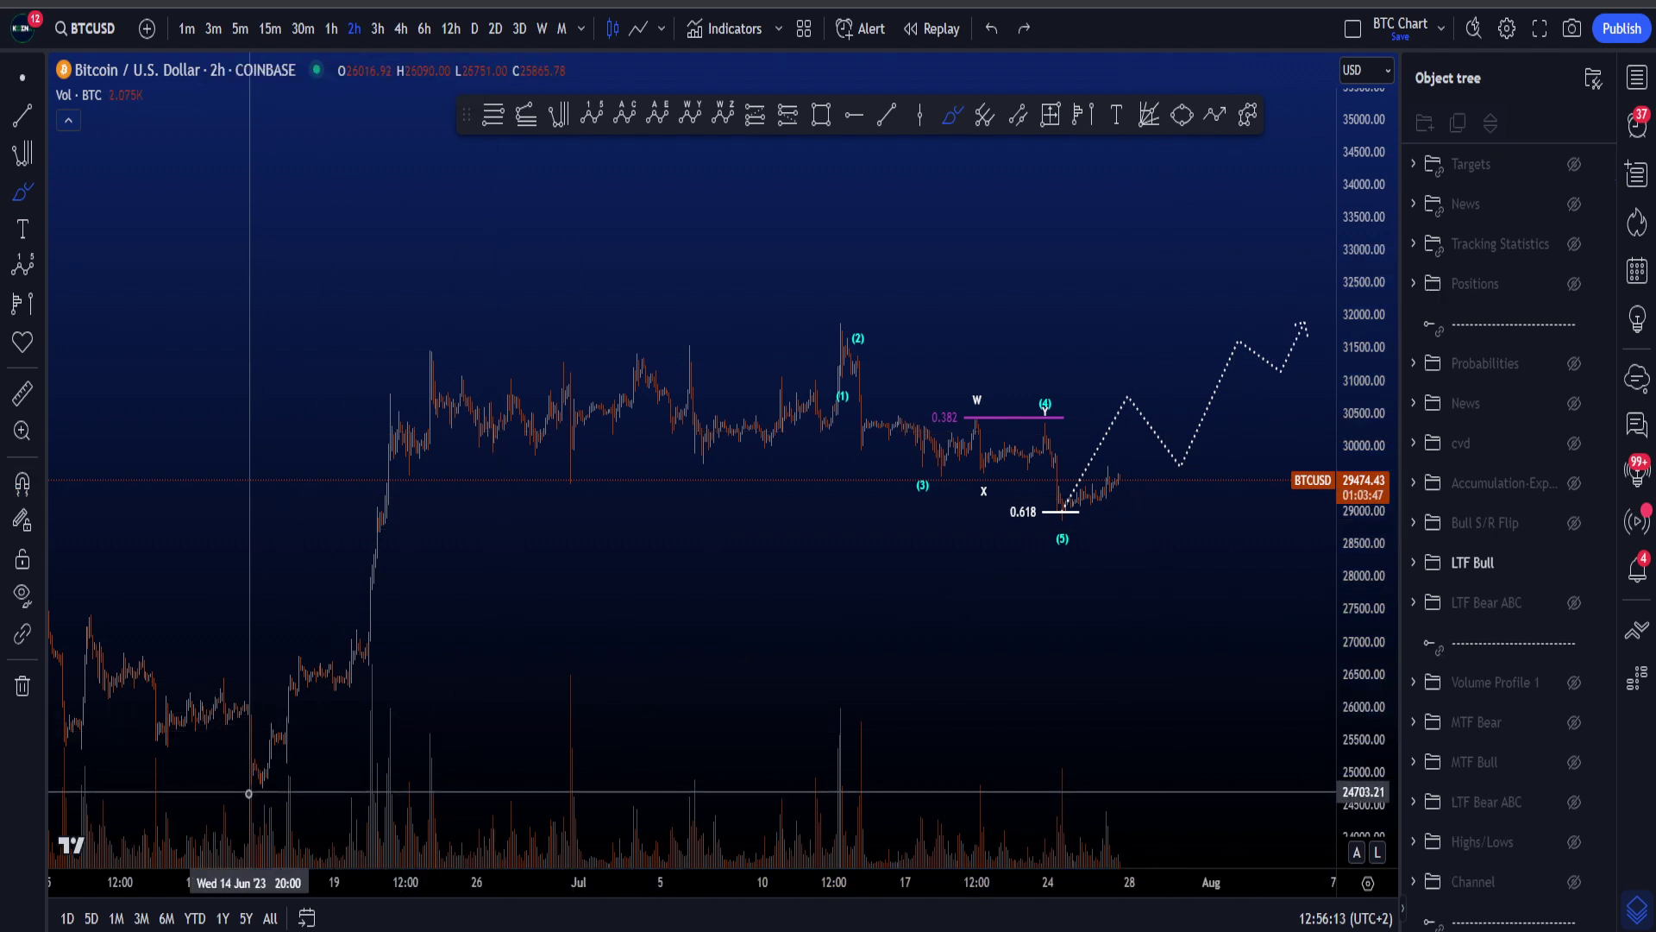
Circle the first leg of the rally off the mid-June low and undo the stroke
mouse_move(250, 793)
left_mouse_down()
mouse_move(322, 681)
mouse_move(244, 802)
left_mouse_up()
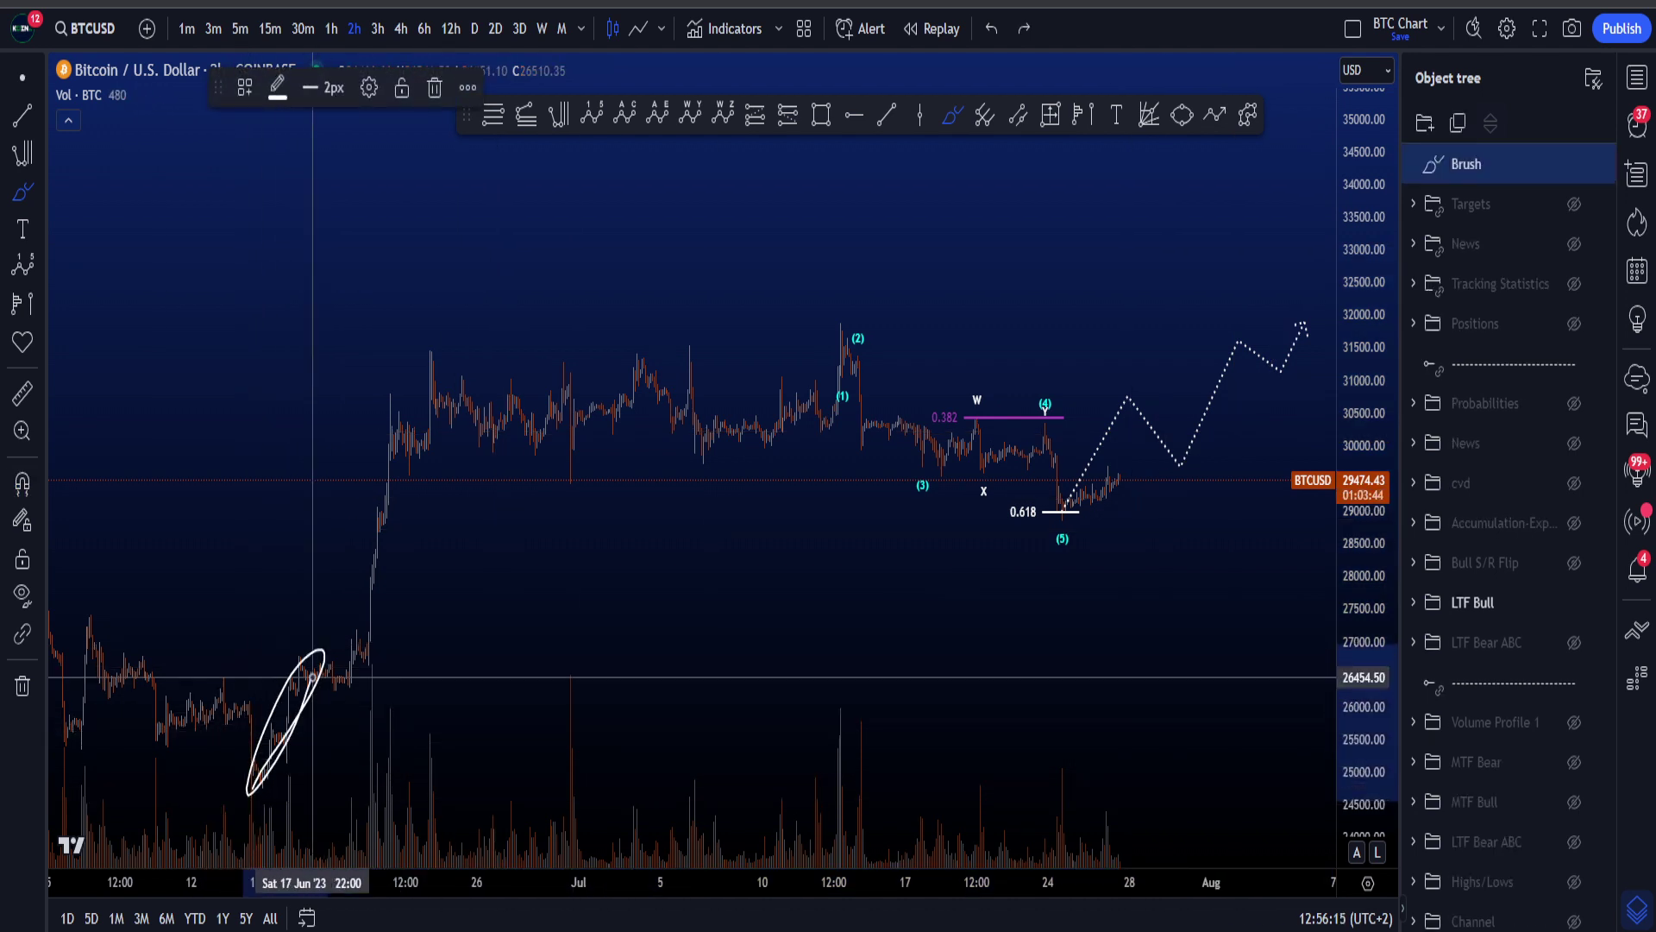
left_click_drag(313, 677, 313, 688)
key("ctrl+z")
Reframe the wave (5) low, mark the price action at its 0.618 level and undo the mark
left_click_drag(1363, 658, 1355, 453)
scroll(1150, 592, "up", 5)
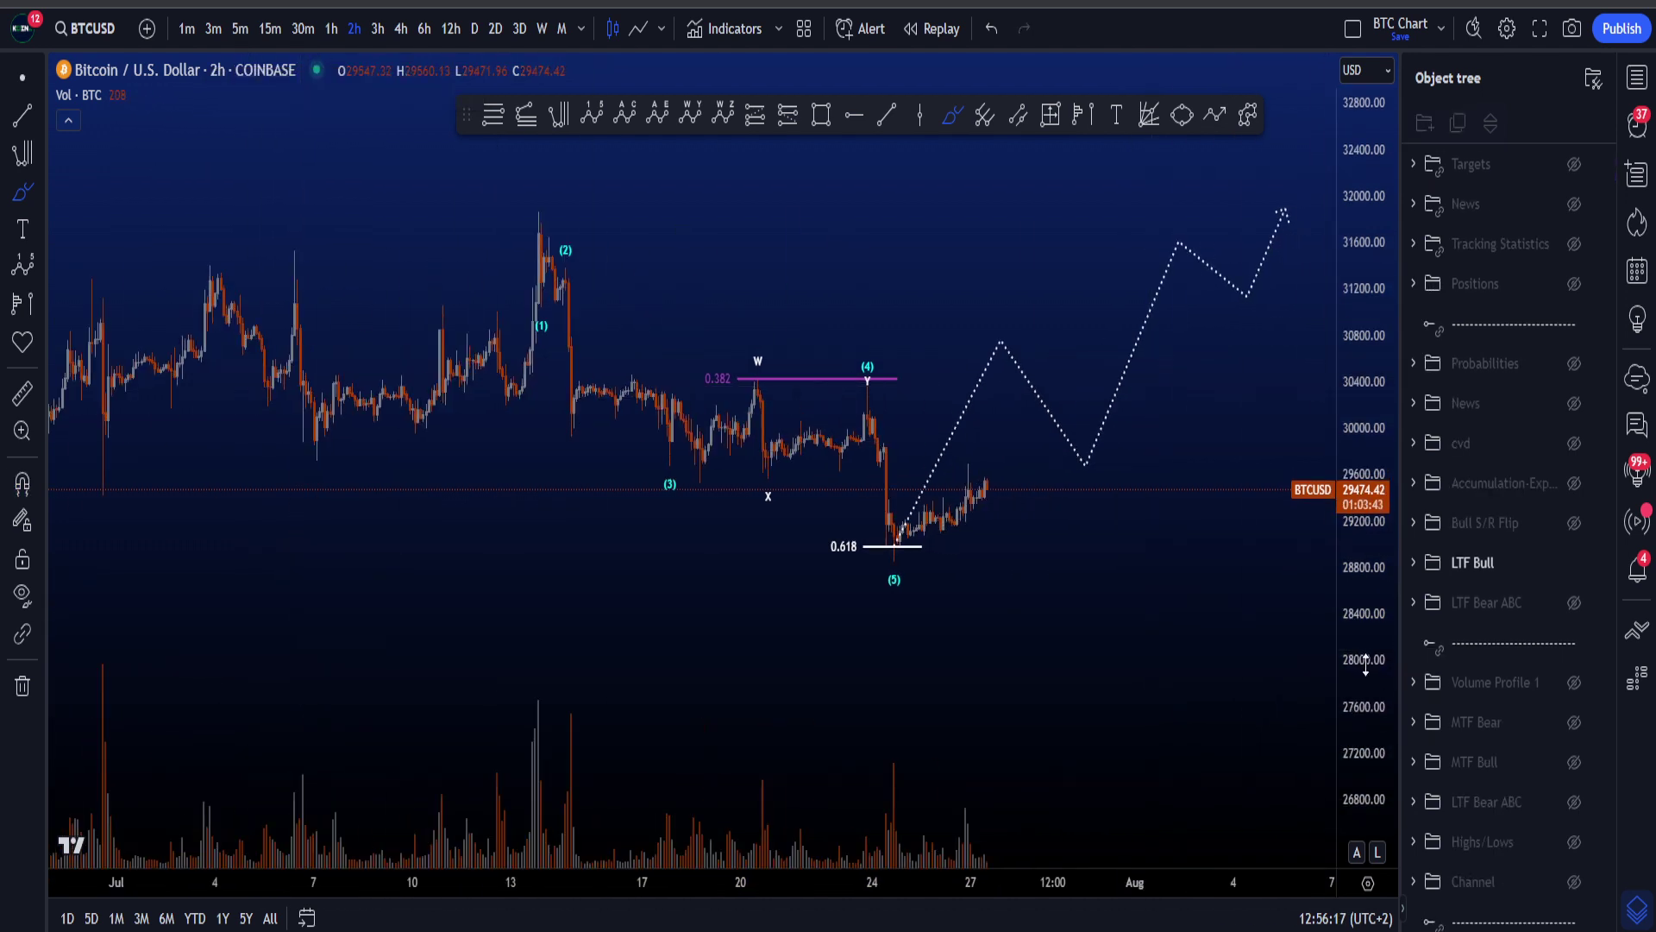
scroll(776, 587, "up", 3)
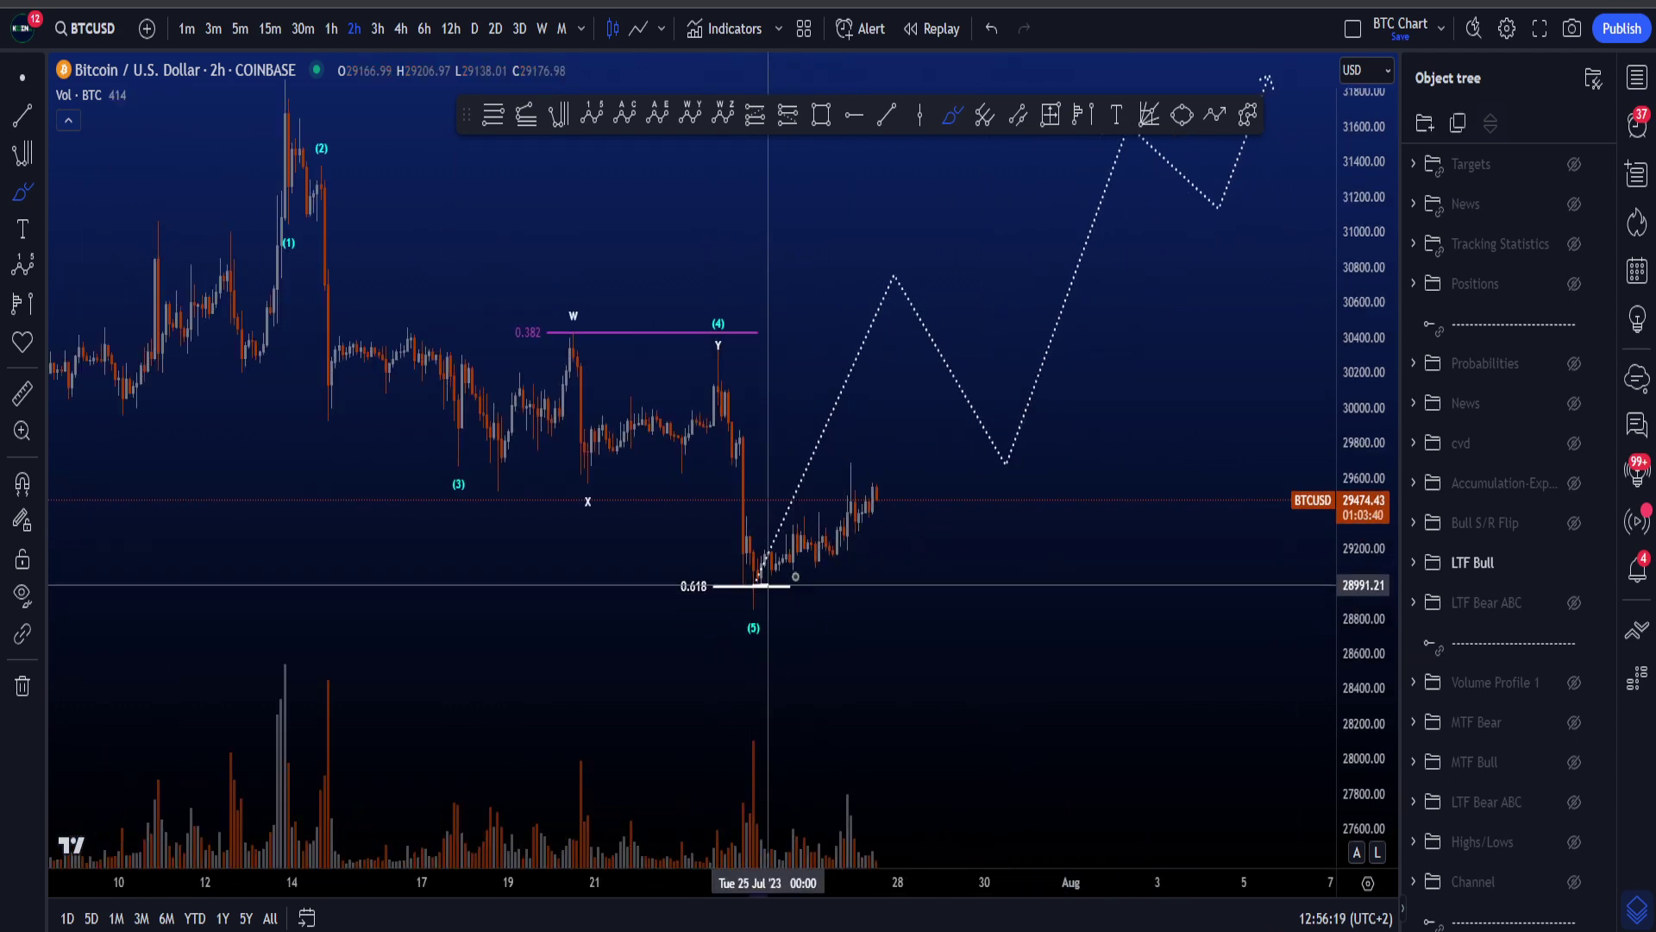
mouse_move(768, 586)
left_mouse_down()
mouse_move(891, 473)
mouse_move(759, 571)
left_mouse_up()
key("ctrl+z")
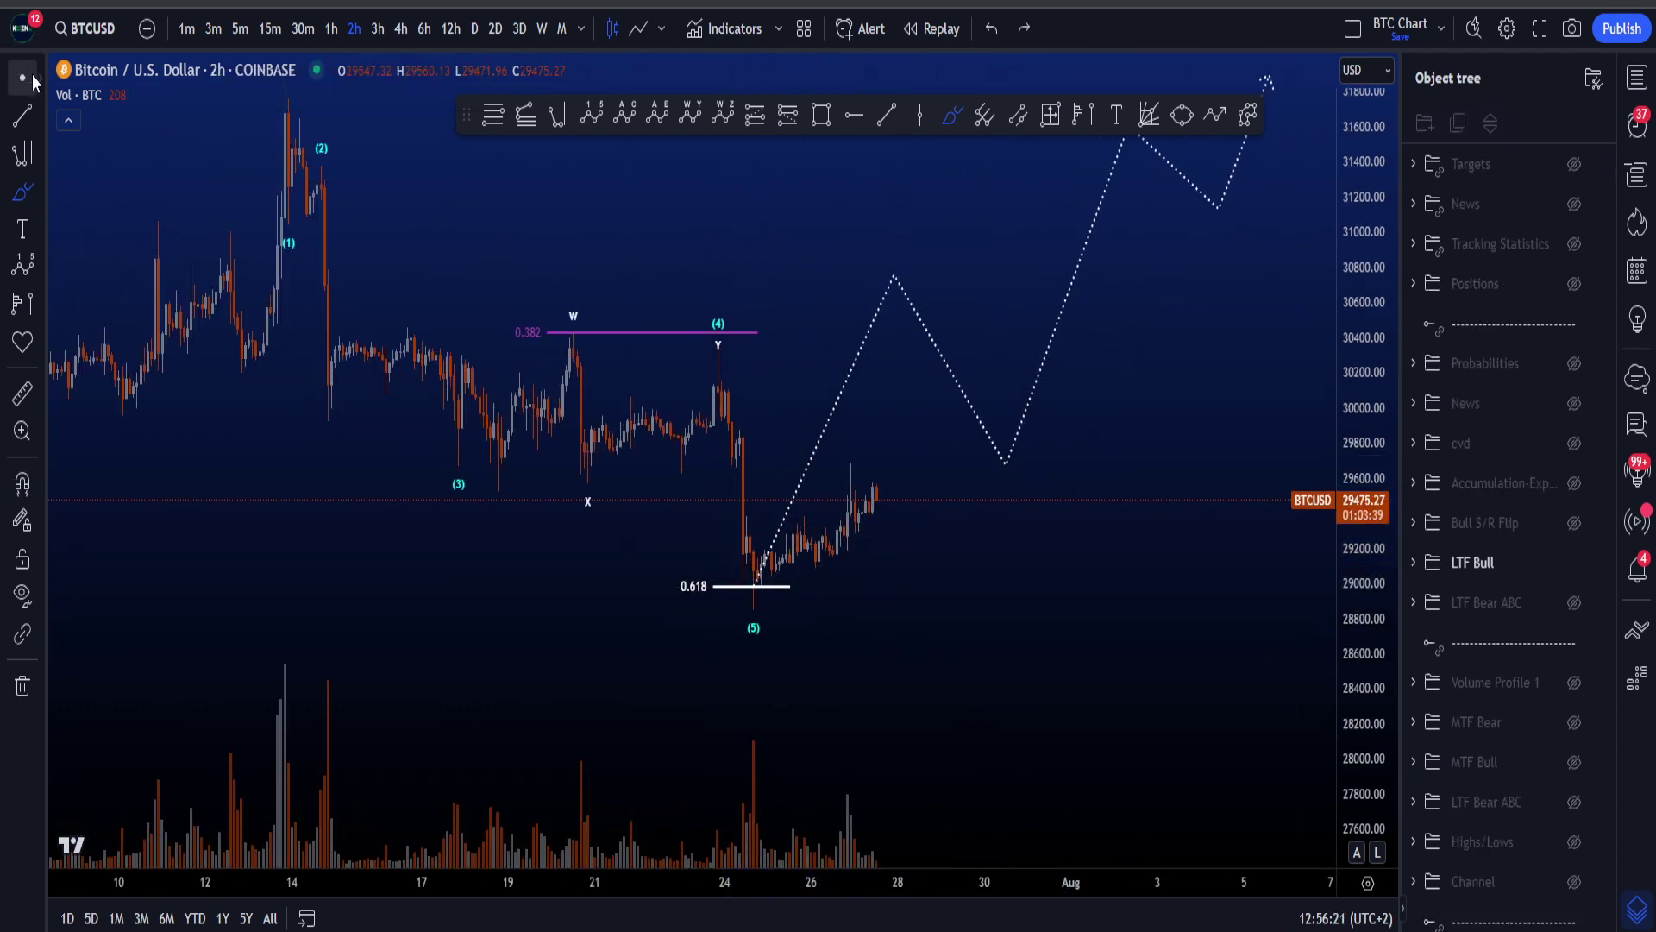
Switch the chart to the 15m timeframe and hide the LTF Bull group, framing the rise from the 24 July low
left_click(331, 28)
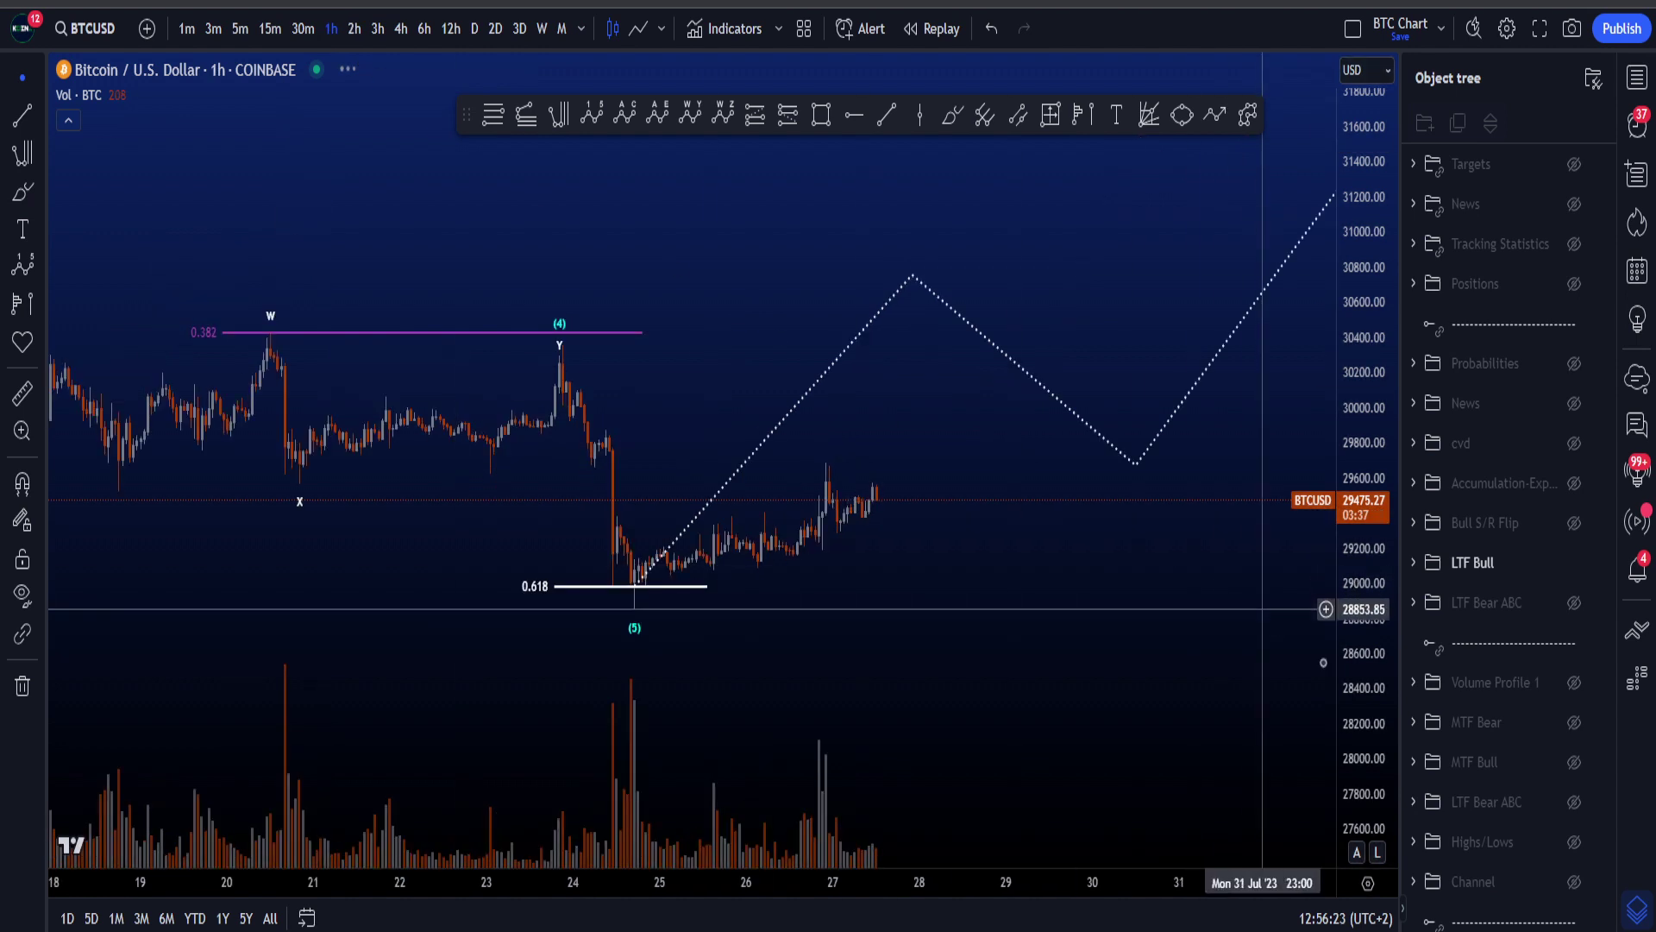
left_click(270, 29)
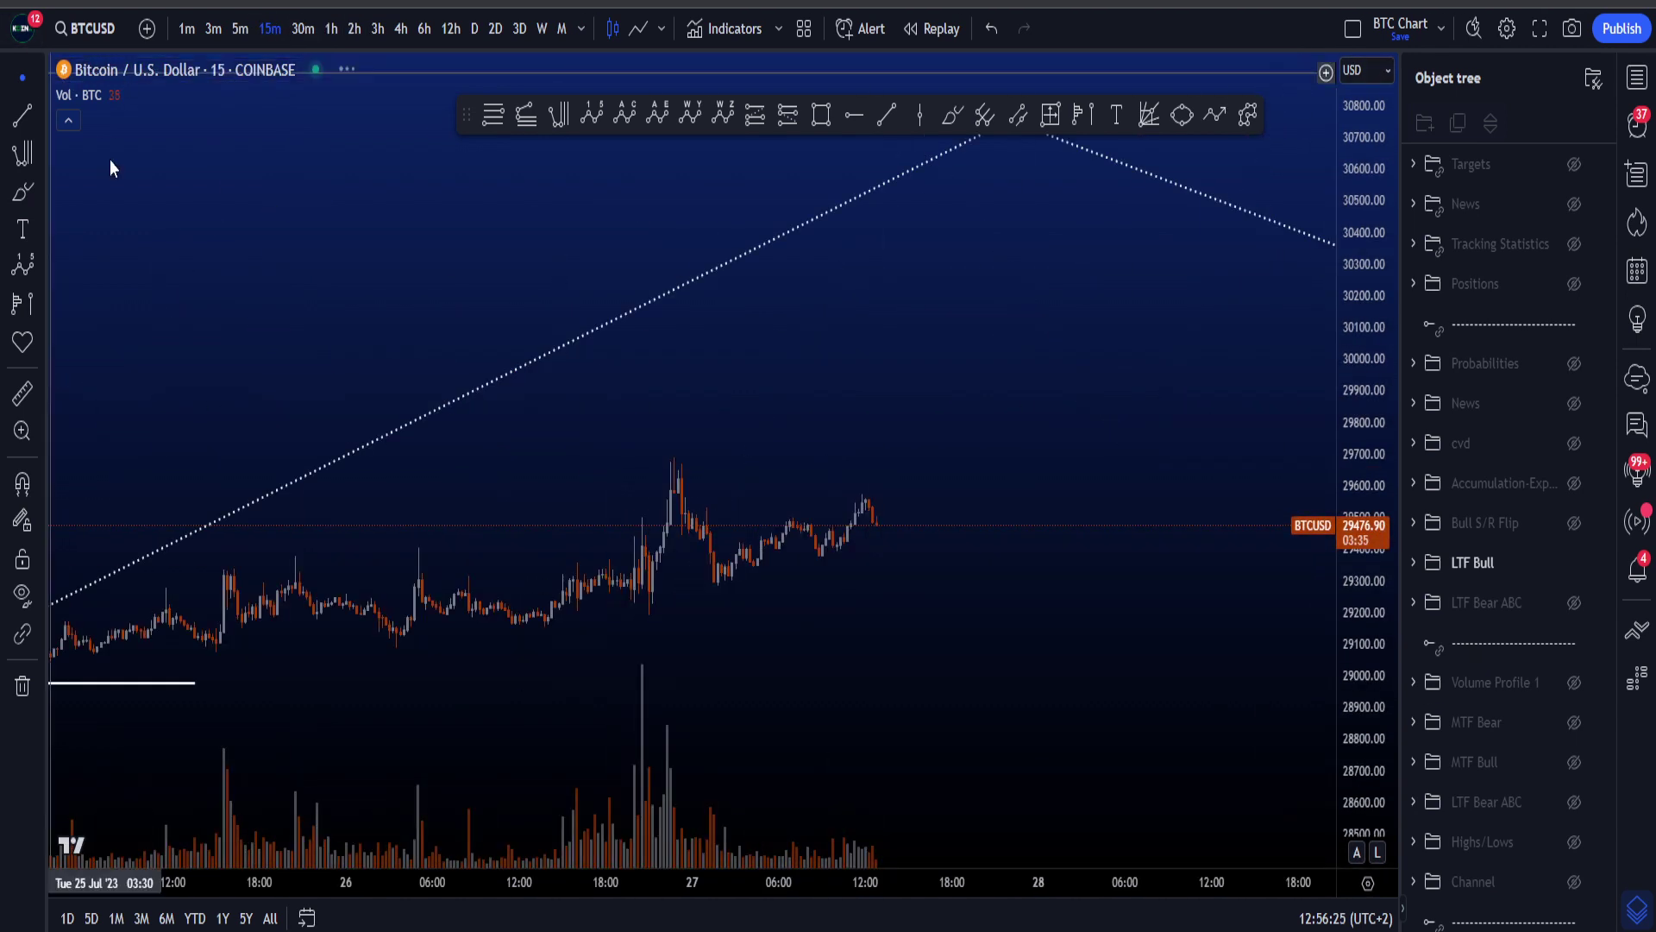
scroll(940, 581, "up", 3)
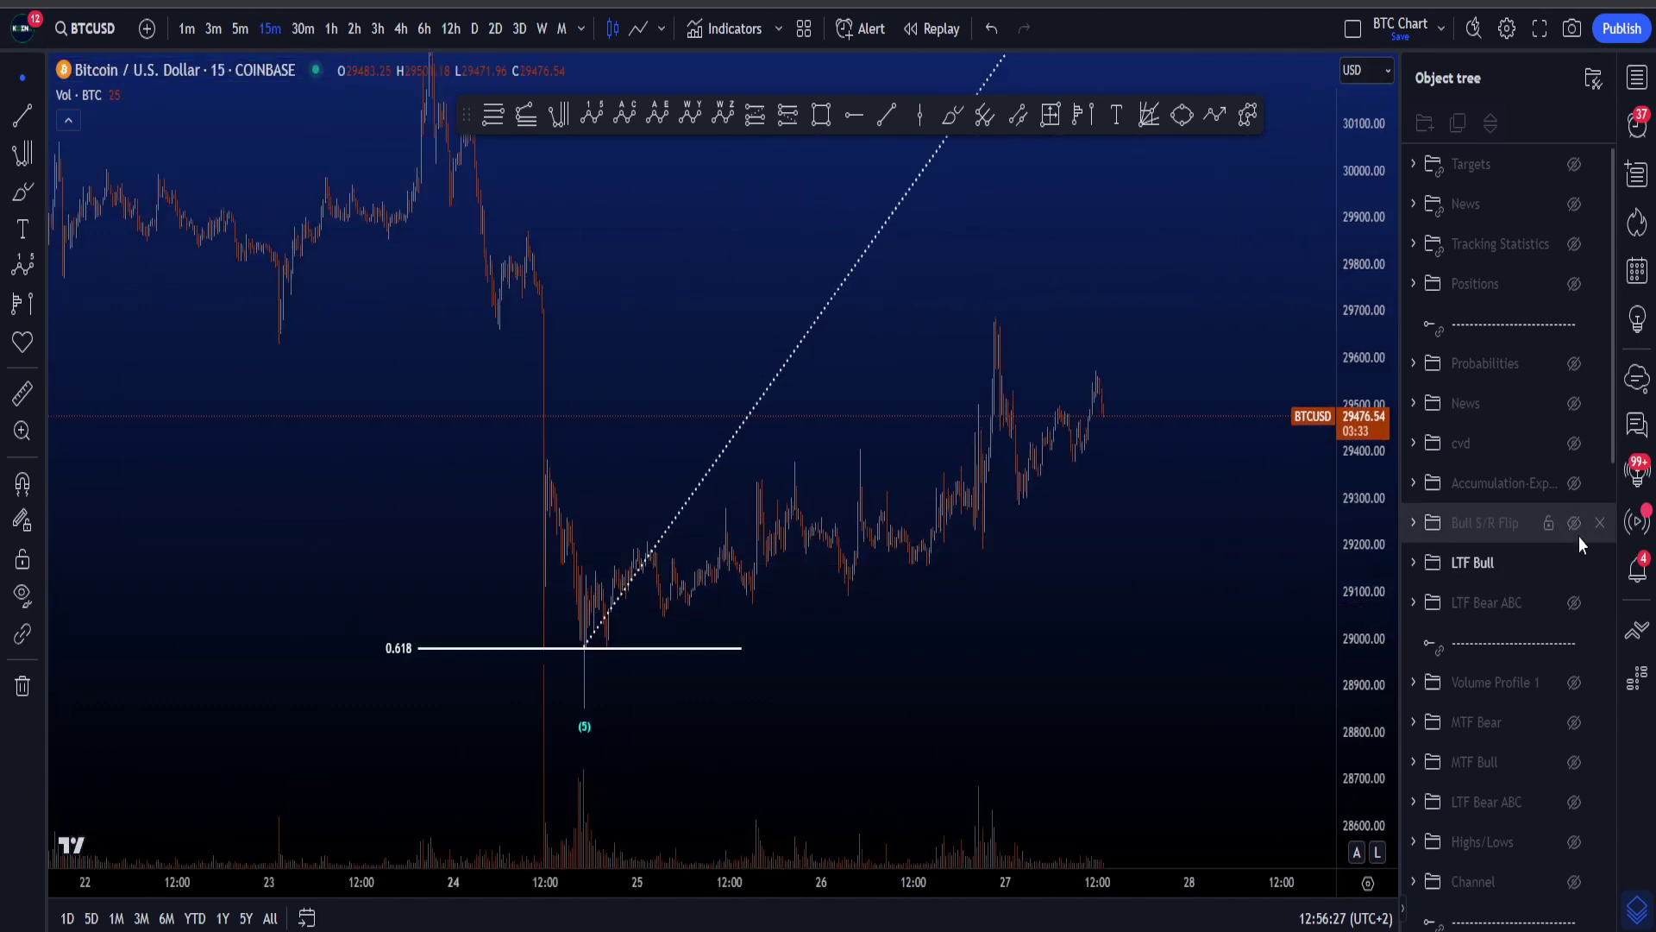
left_click(1575, 562)
scroll(1035, 613, "up", 3)
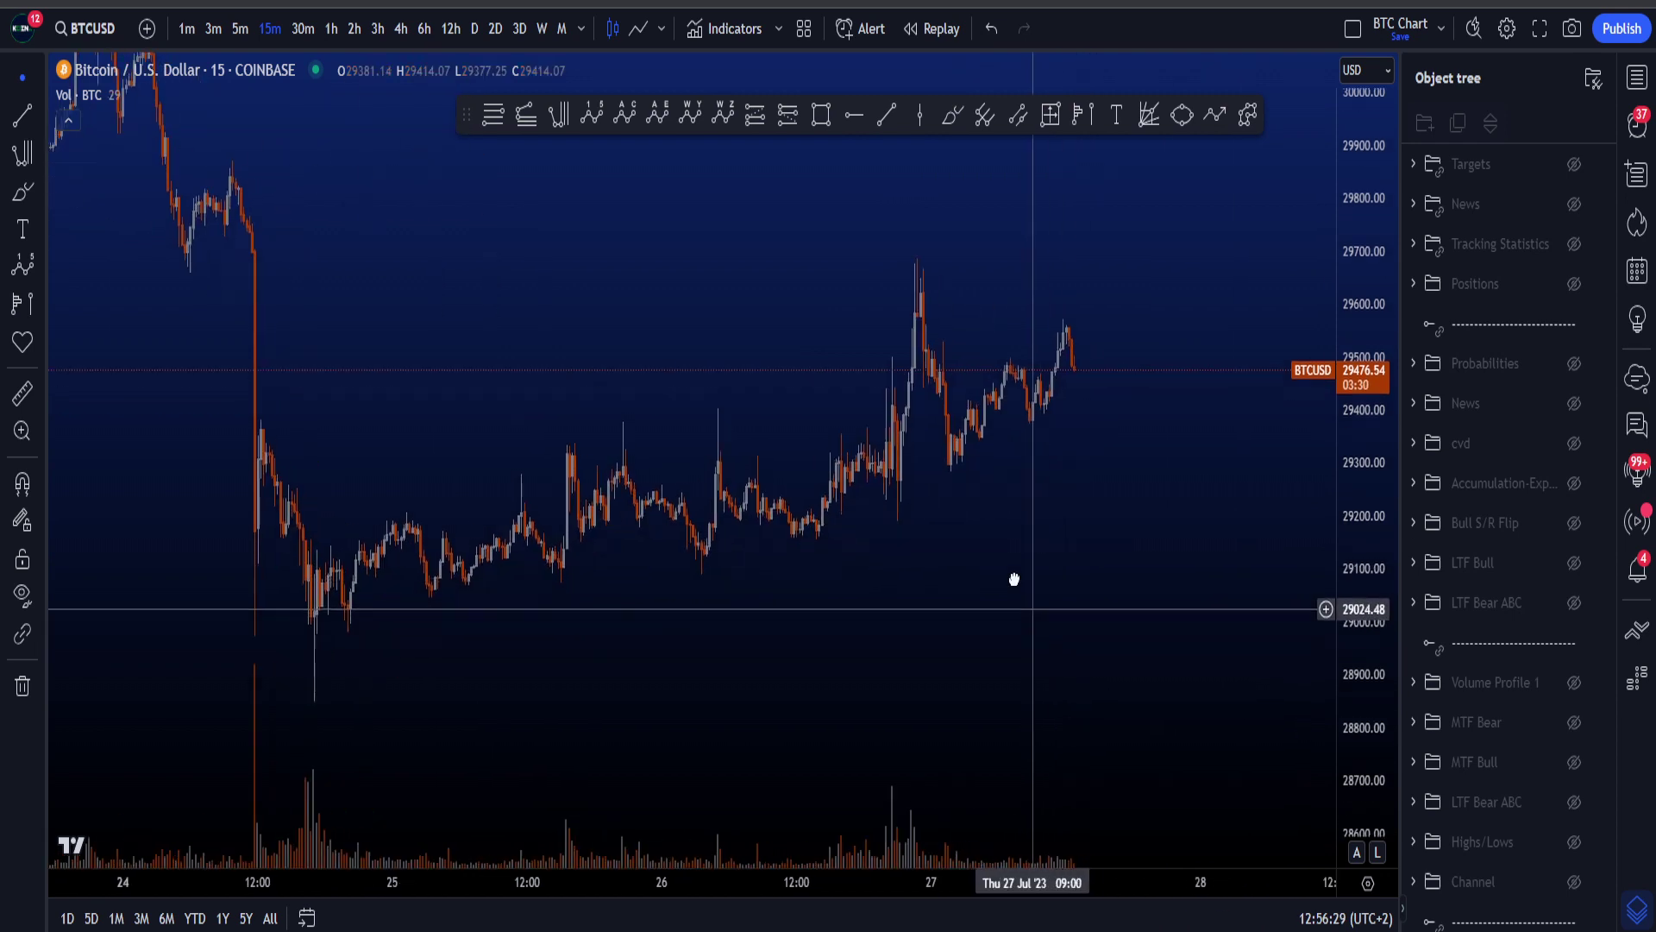
left_click_drag(1014, 579, 986, 529)
Circle the 24 July low with brush strokes and undo each stroke
left_click(953, 125)
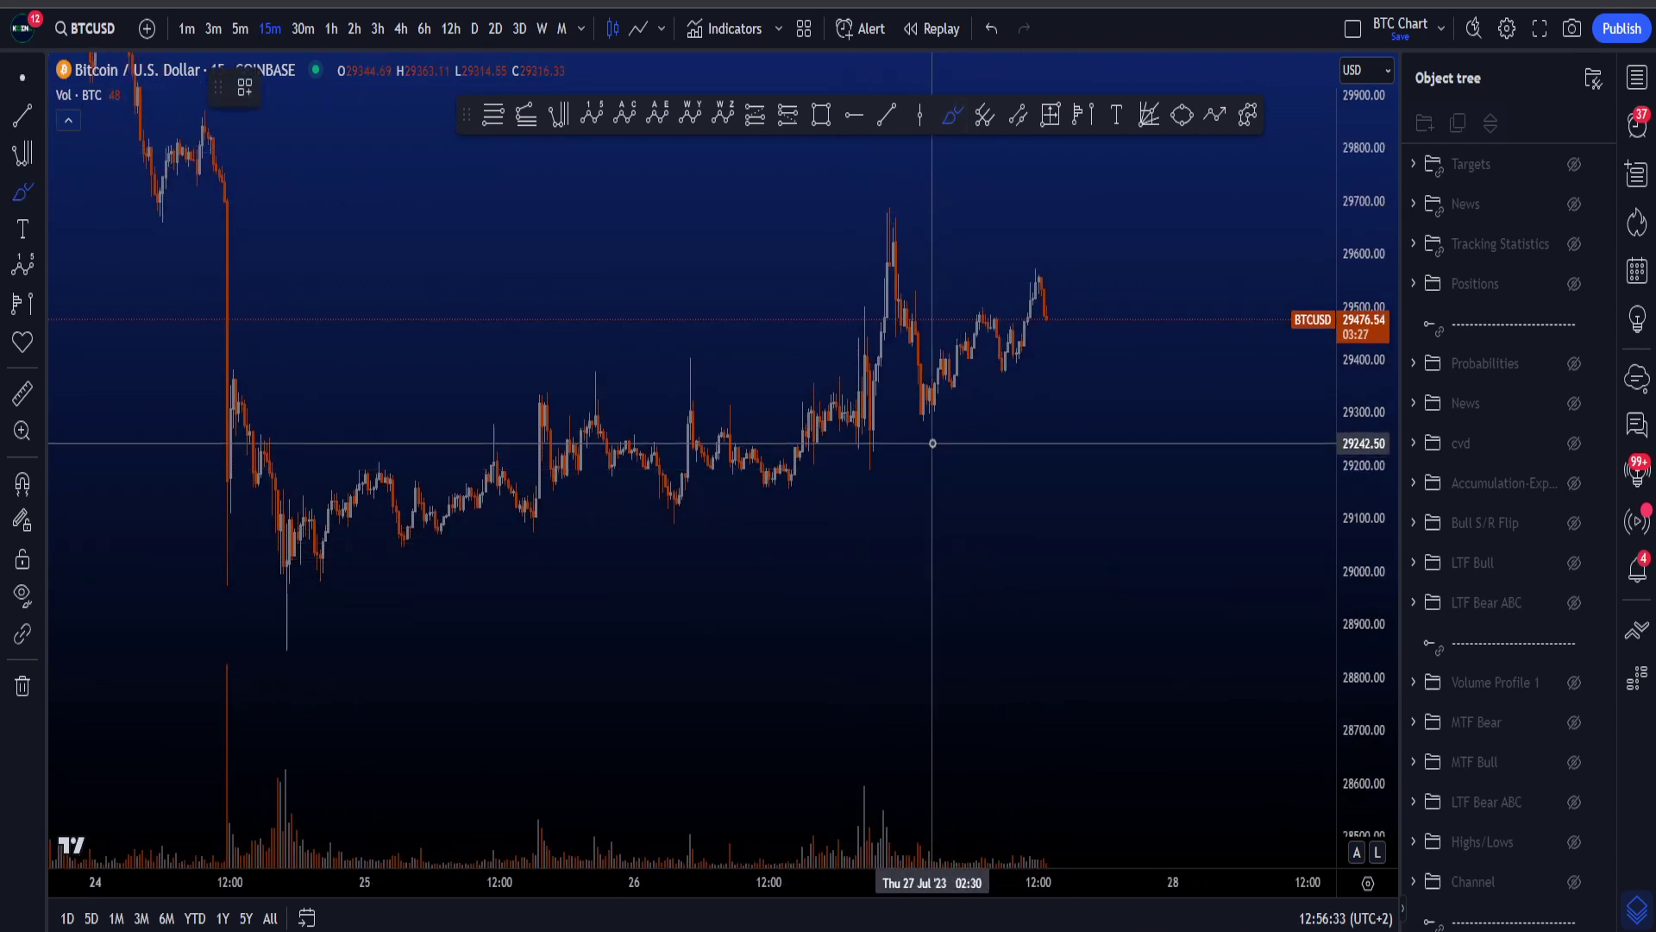
mouse_move(295, 528)
left_mouse_down()
mouse_move(292, 628)
mouse_move(295, 542)
left_mouse_up()
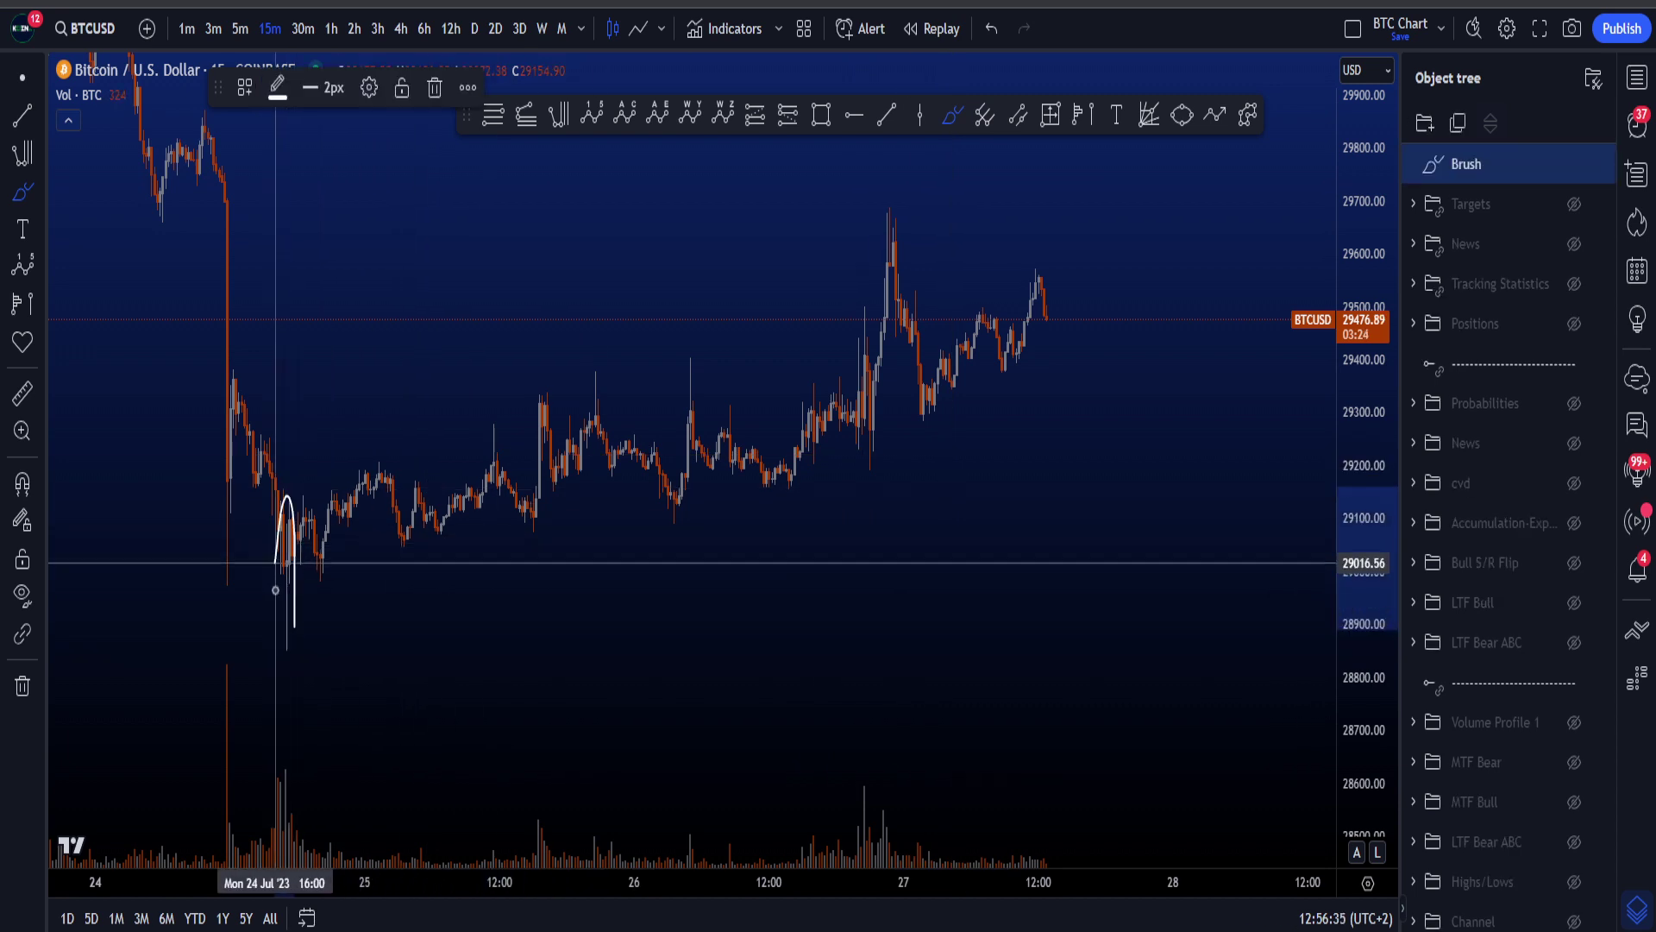
type("1")
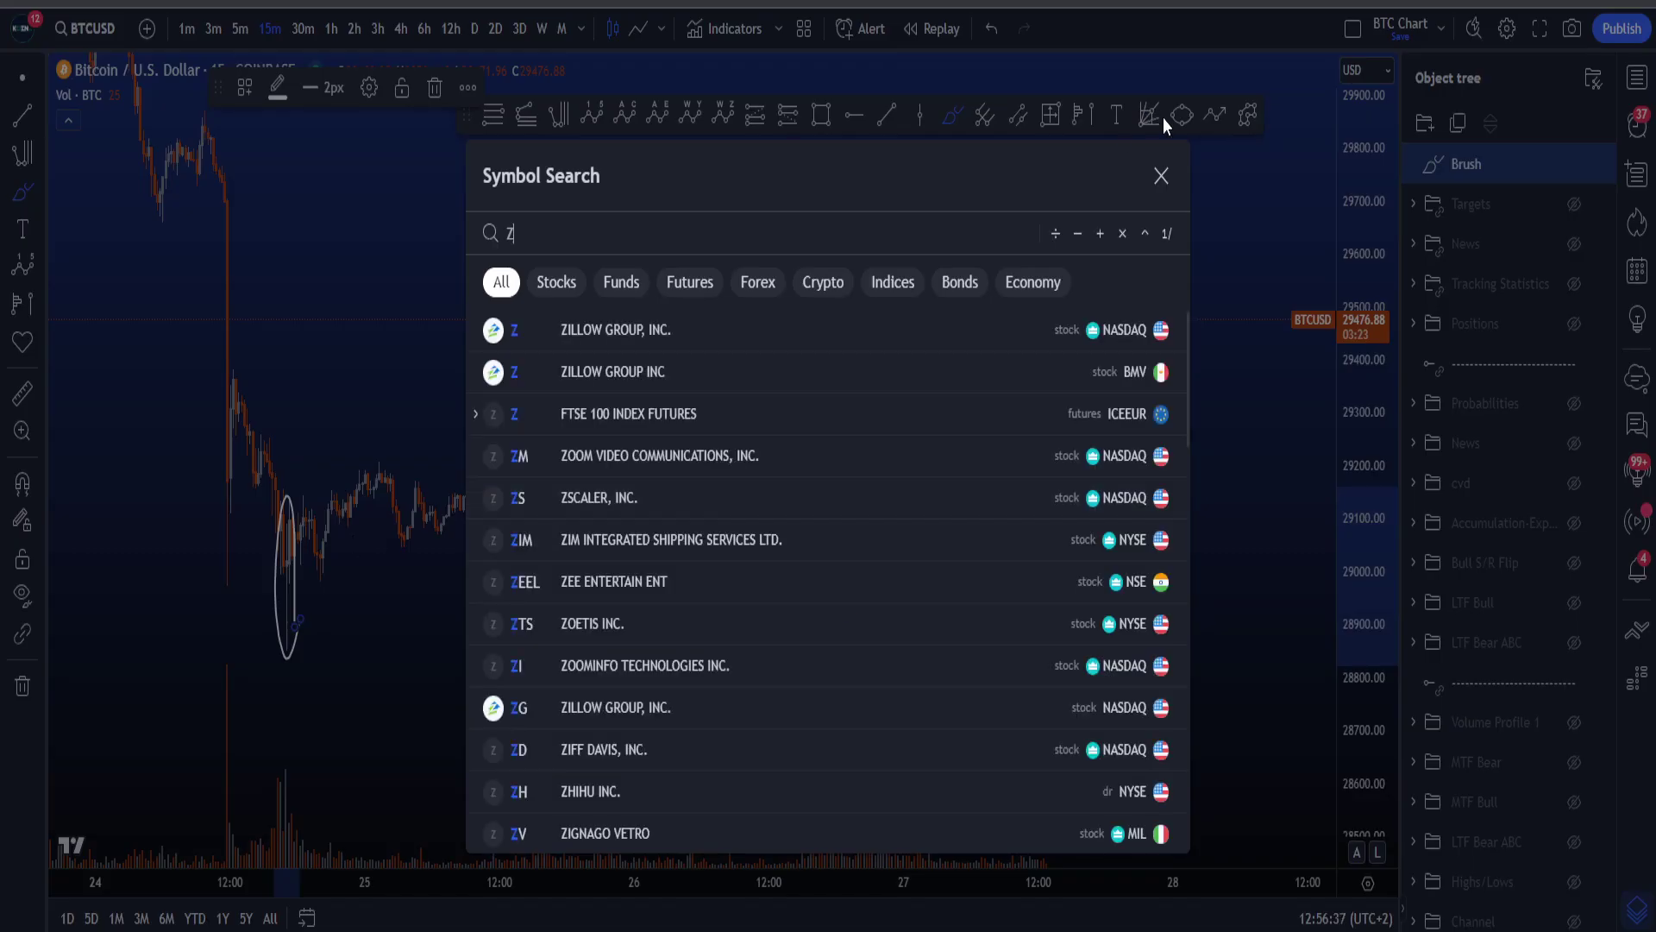
left_click(1157, 173)
key("ctrl+z")
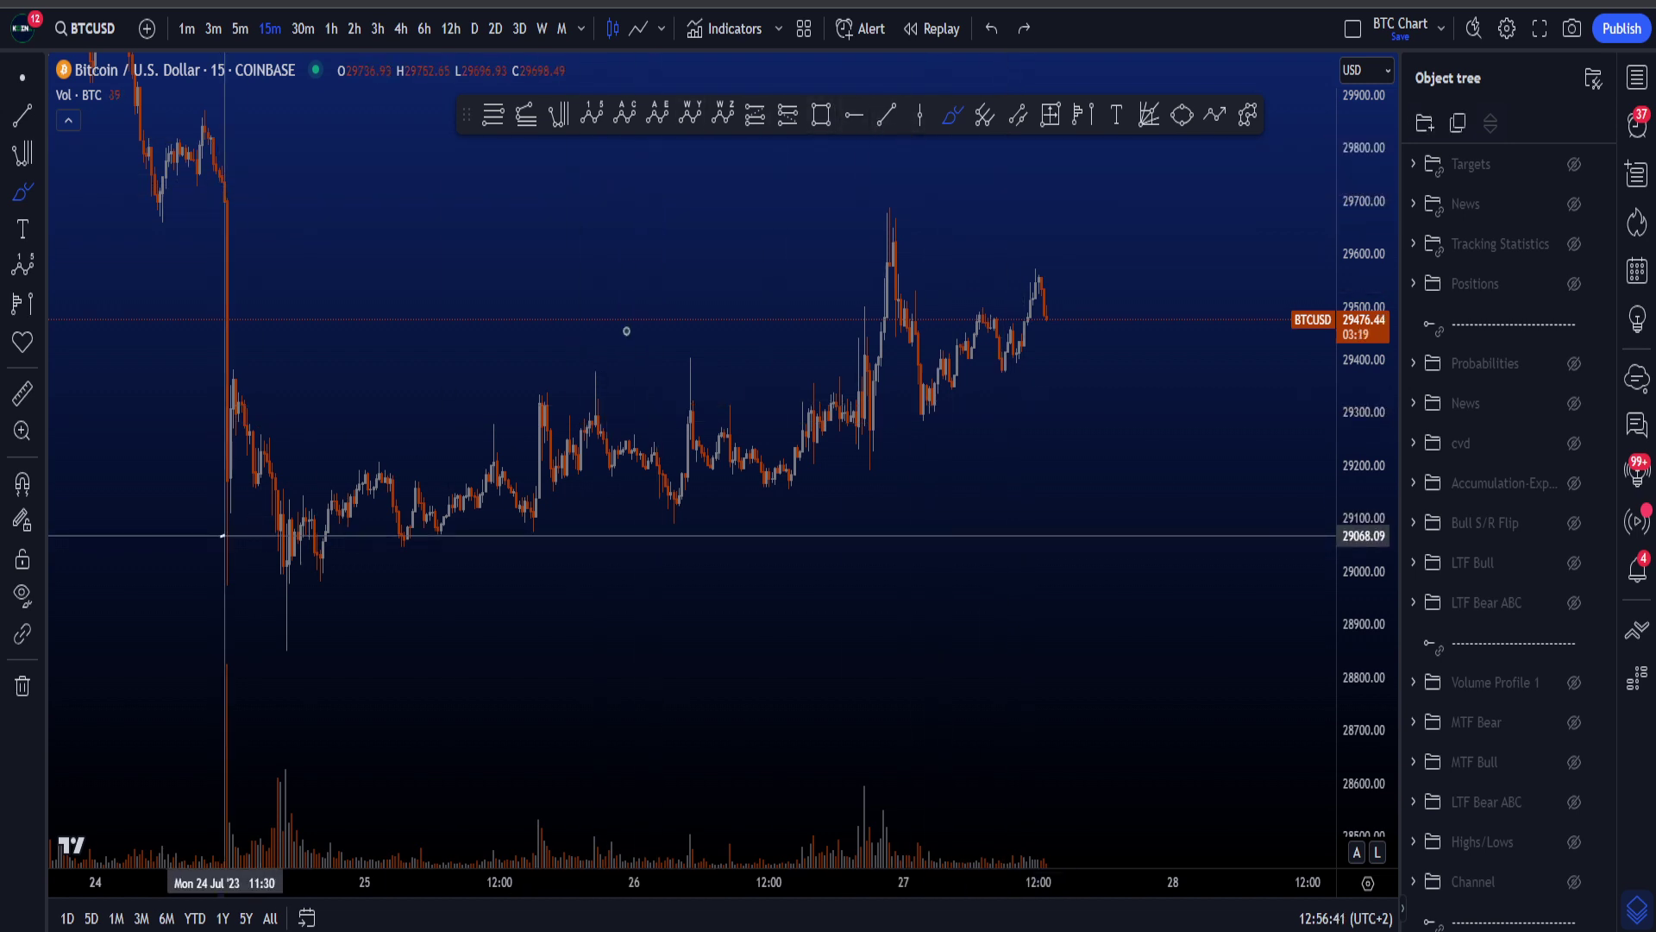
key("ctrl+y")
key("ctrl+z")
key("ctrl+y")
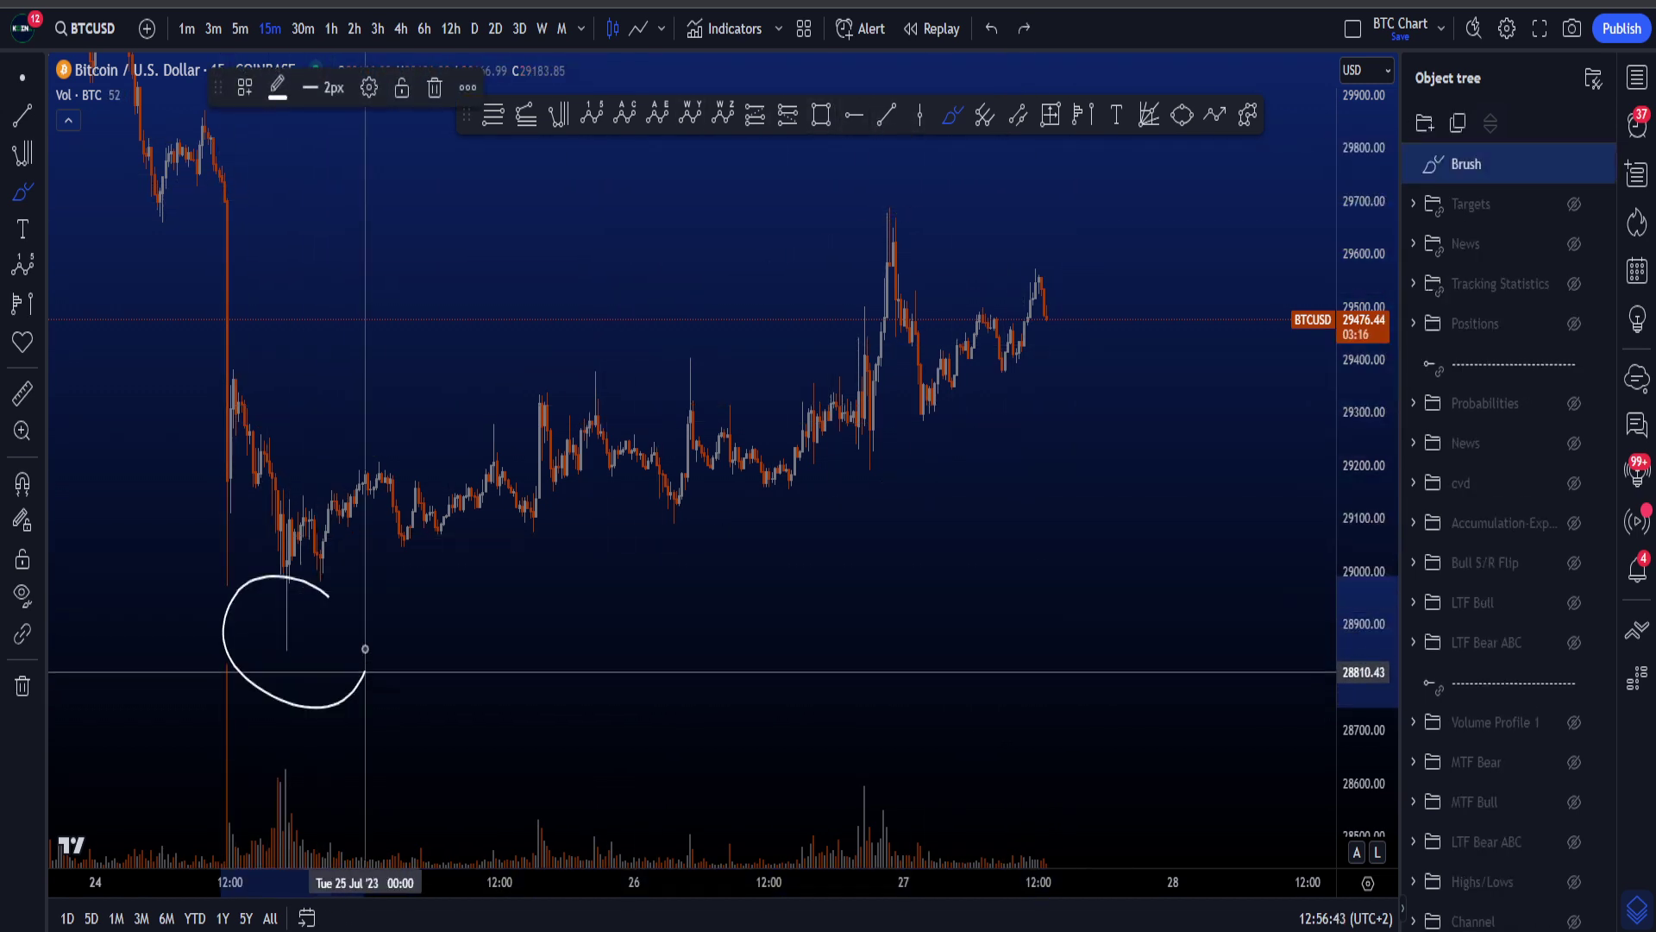
key("ctrl+z")
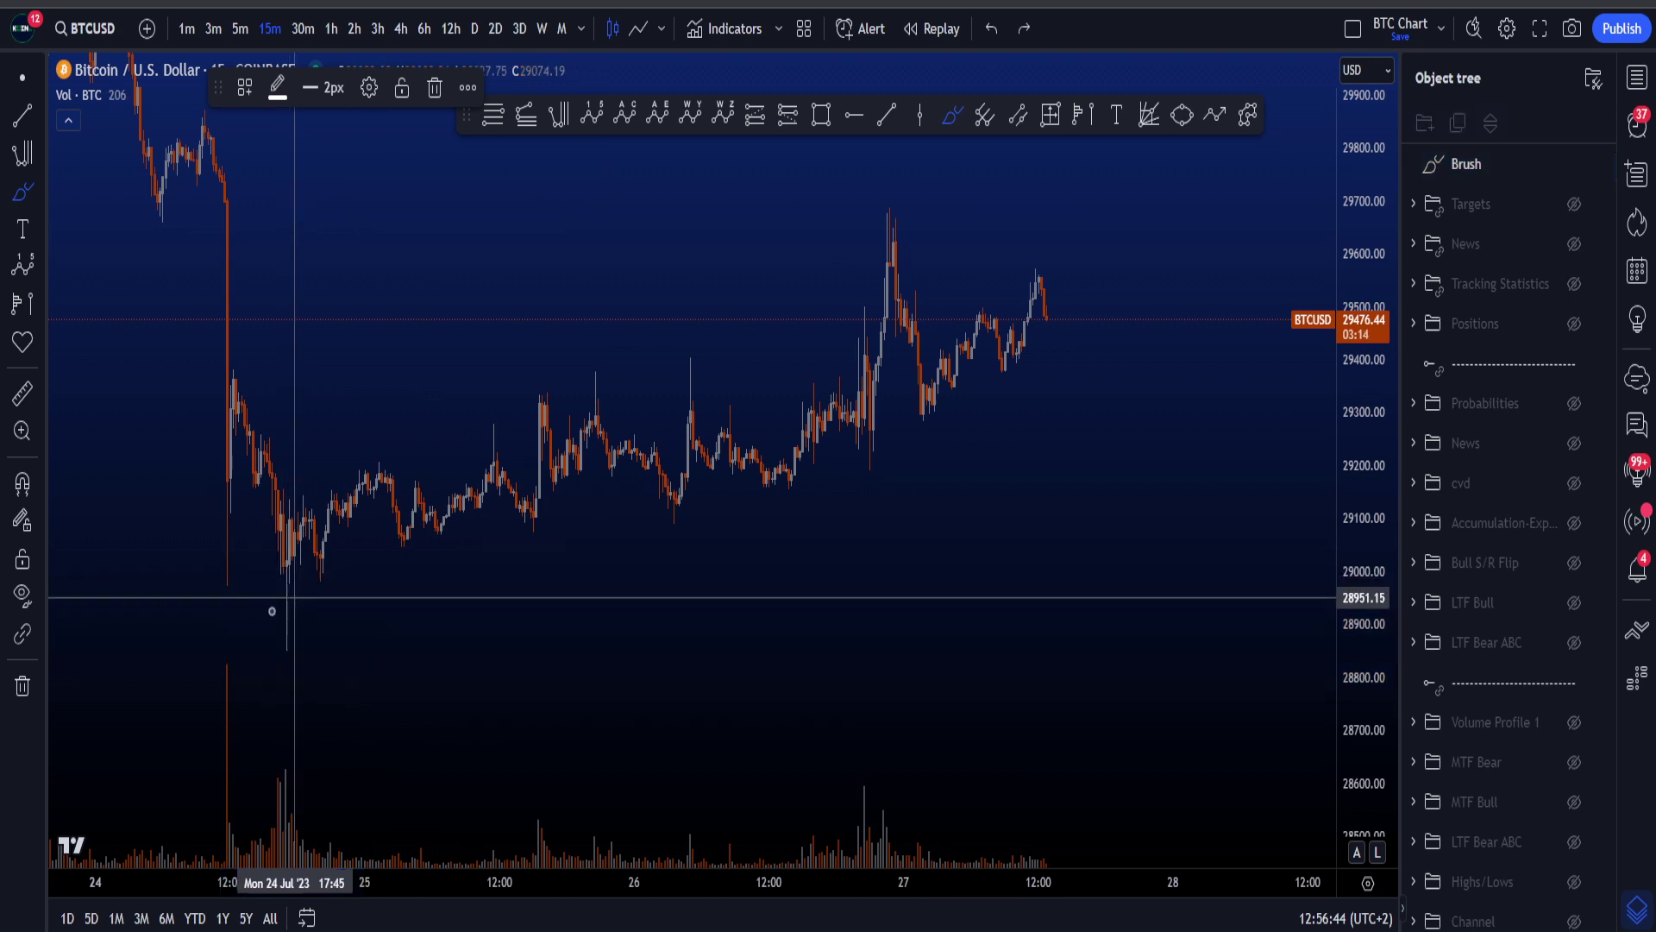
Sketch the expected rising wave path from the 24 July low with the brush and undo the strokes
left_click_drag(288, 606, 653, 297)
mouse_move(480, 412)
left_mouse_down()
mouse_move(716, 226)
mouse_move(679, 462)
left_mouse_up()
key("ctrl+z")
key("ctrl+z")
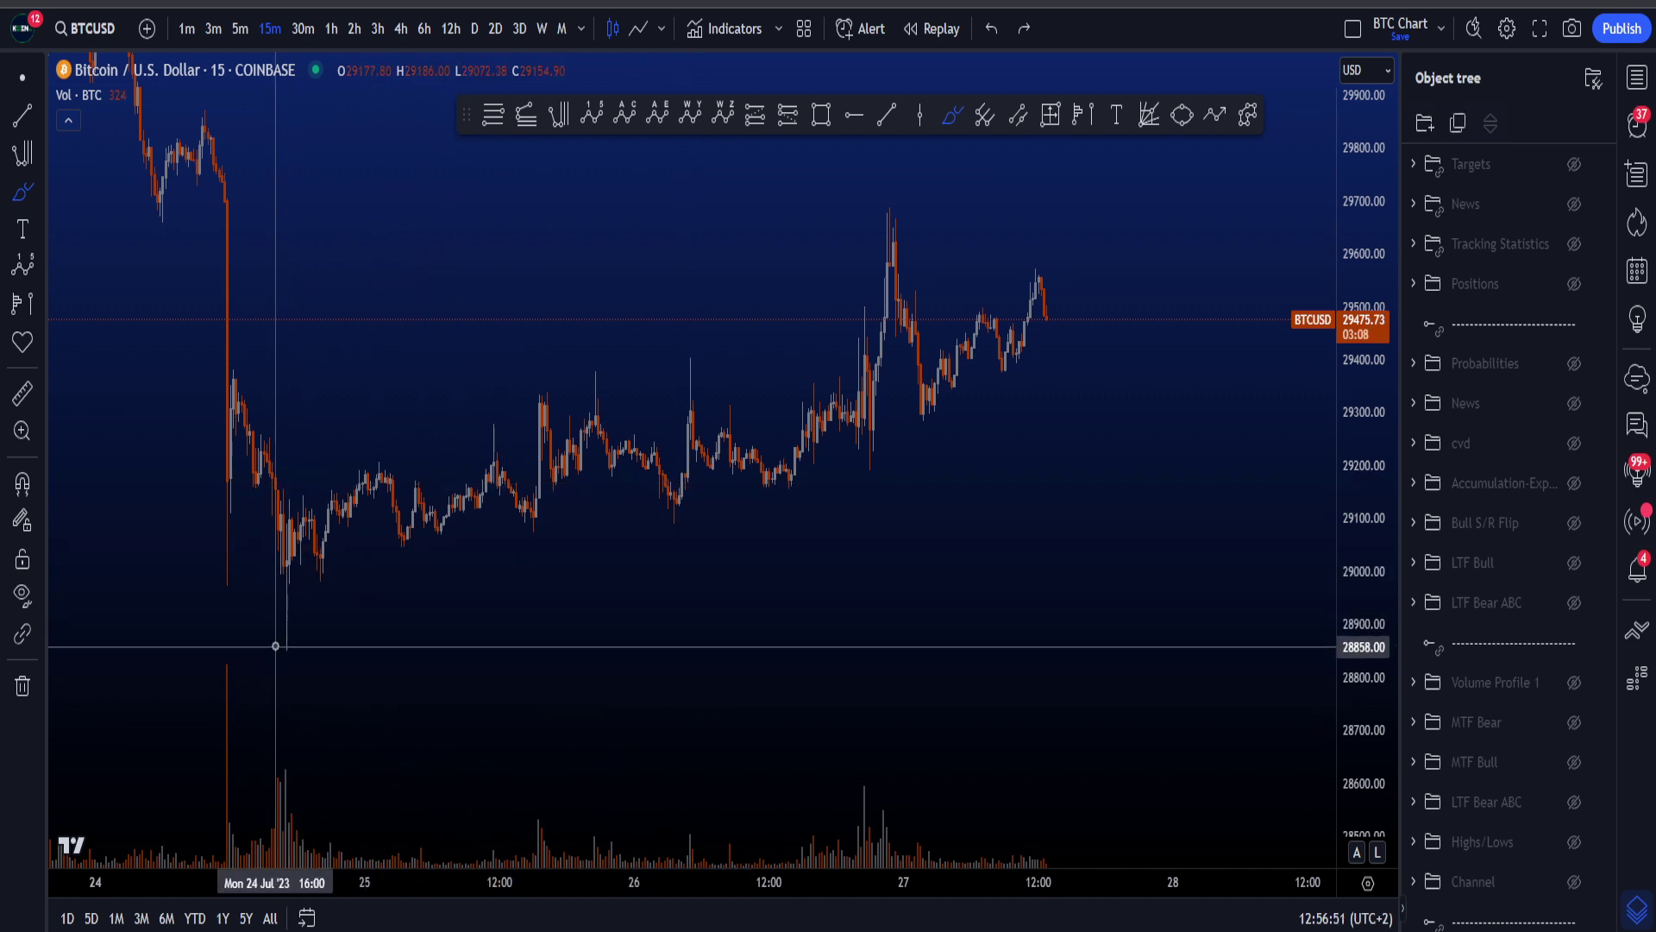
mouse_move(275, 645)
left_mouse_down()
mouse_move(443, 431)
mouse_move(607, 371)
mouse_move(706, 237)
mouse_move(829, 172)
left_mouse_up()
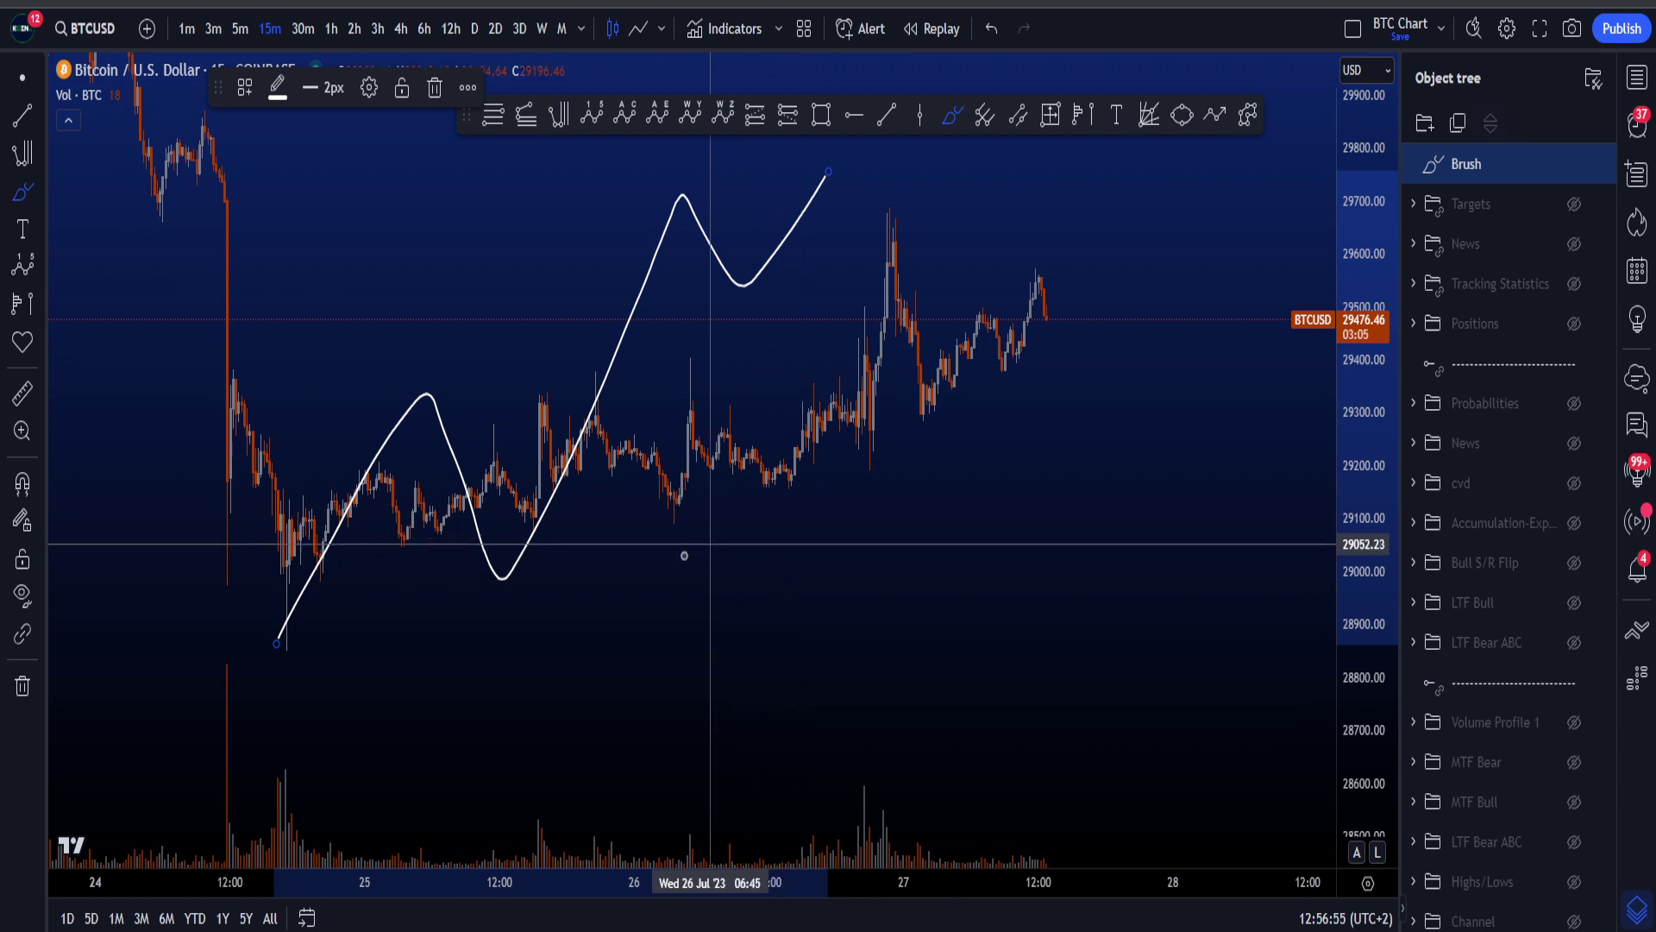
key("ctrl+z")
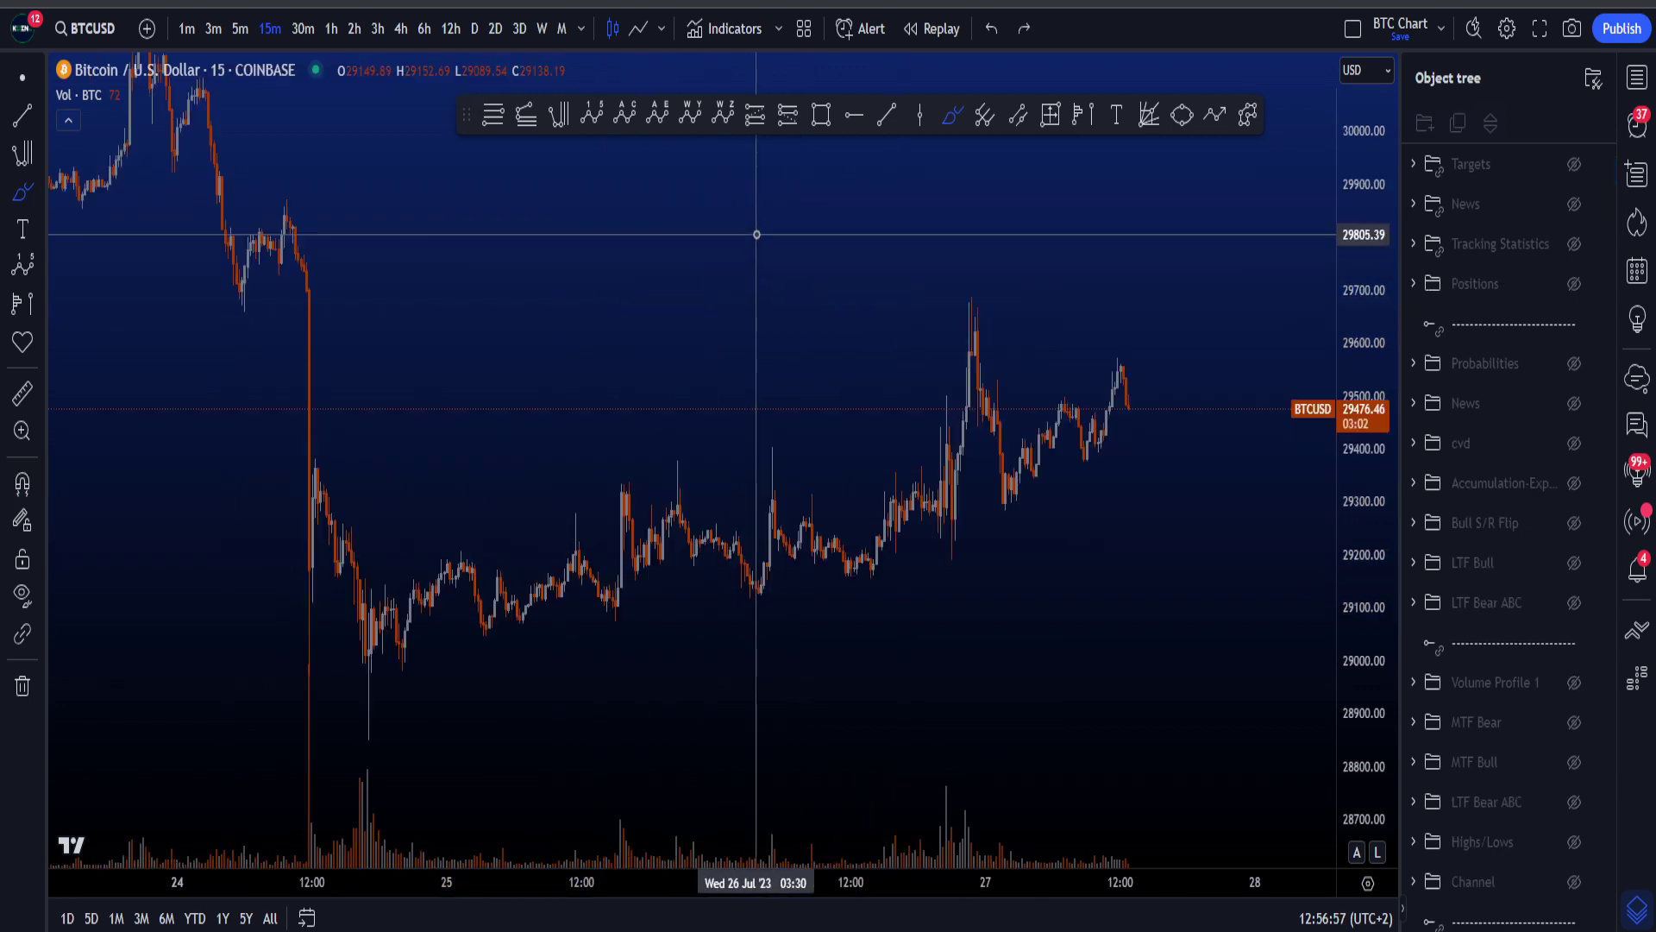
Sketch a rising zigzag above the price, bound it with trend lines along its peaks and troughs, and undo all three drawings
mouse_move(385, 511)
left_mouse_down()
mouse_move(462, 388)
mouse_move(621, 391)
mouse_move(668, 279)
mouse_move(727, 399)
mouse_move(787, 261)
left_mouse_up()
left_click(887, 115)
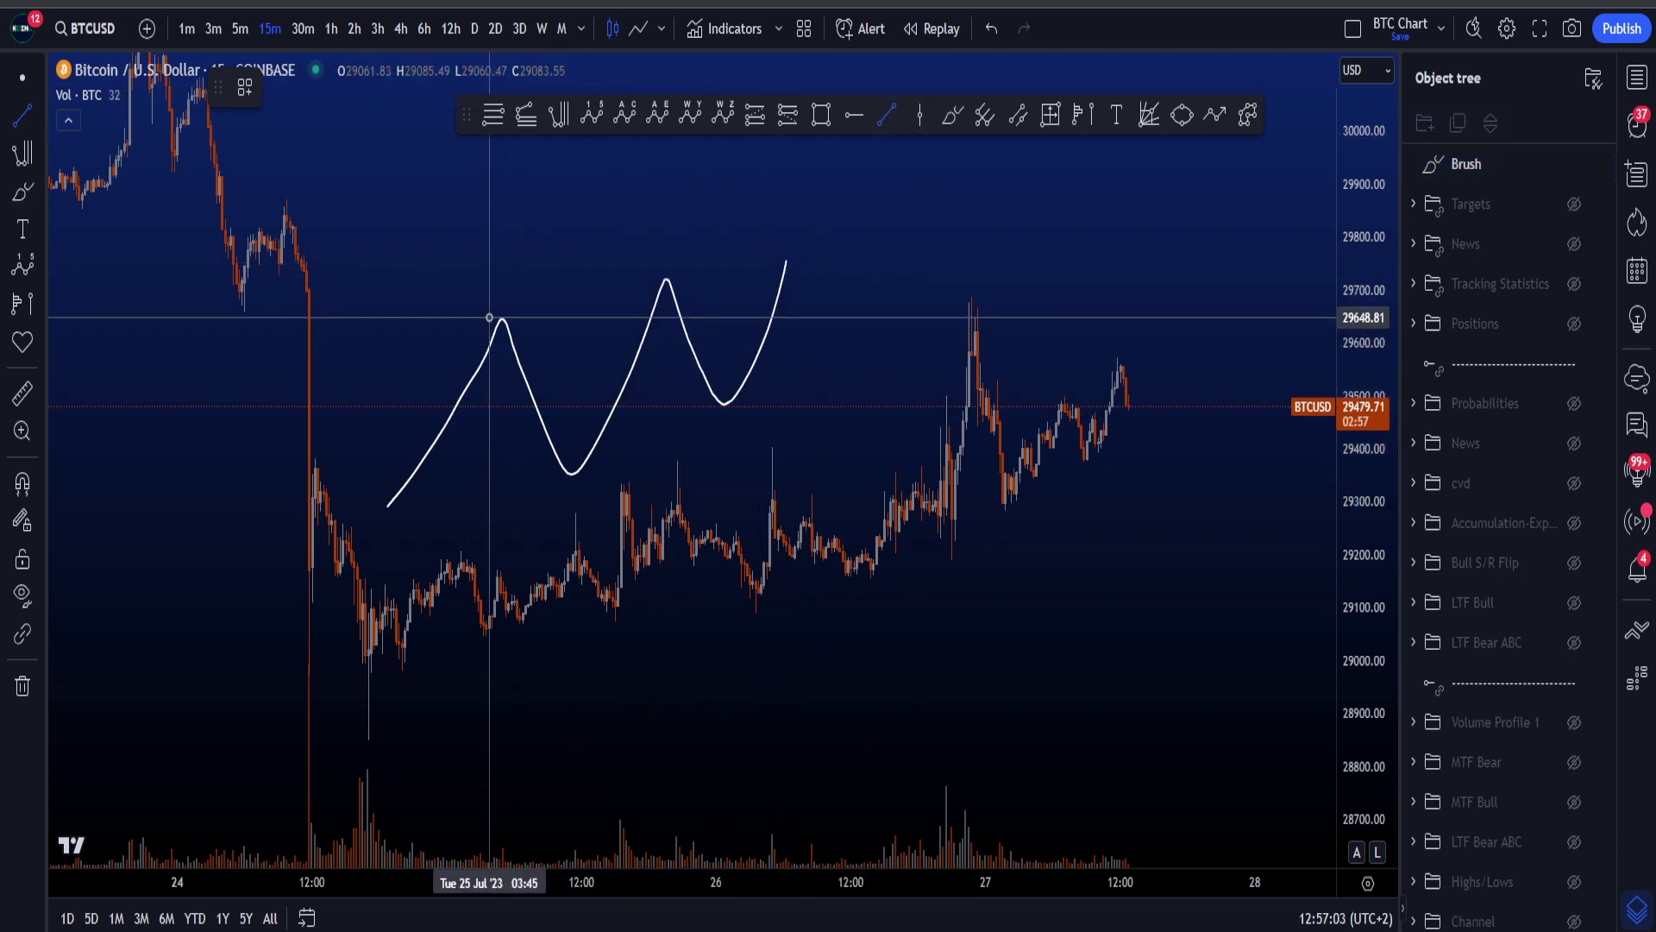
left_click_drag(490, 318, 817, 249)
left_click(887, 114)
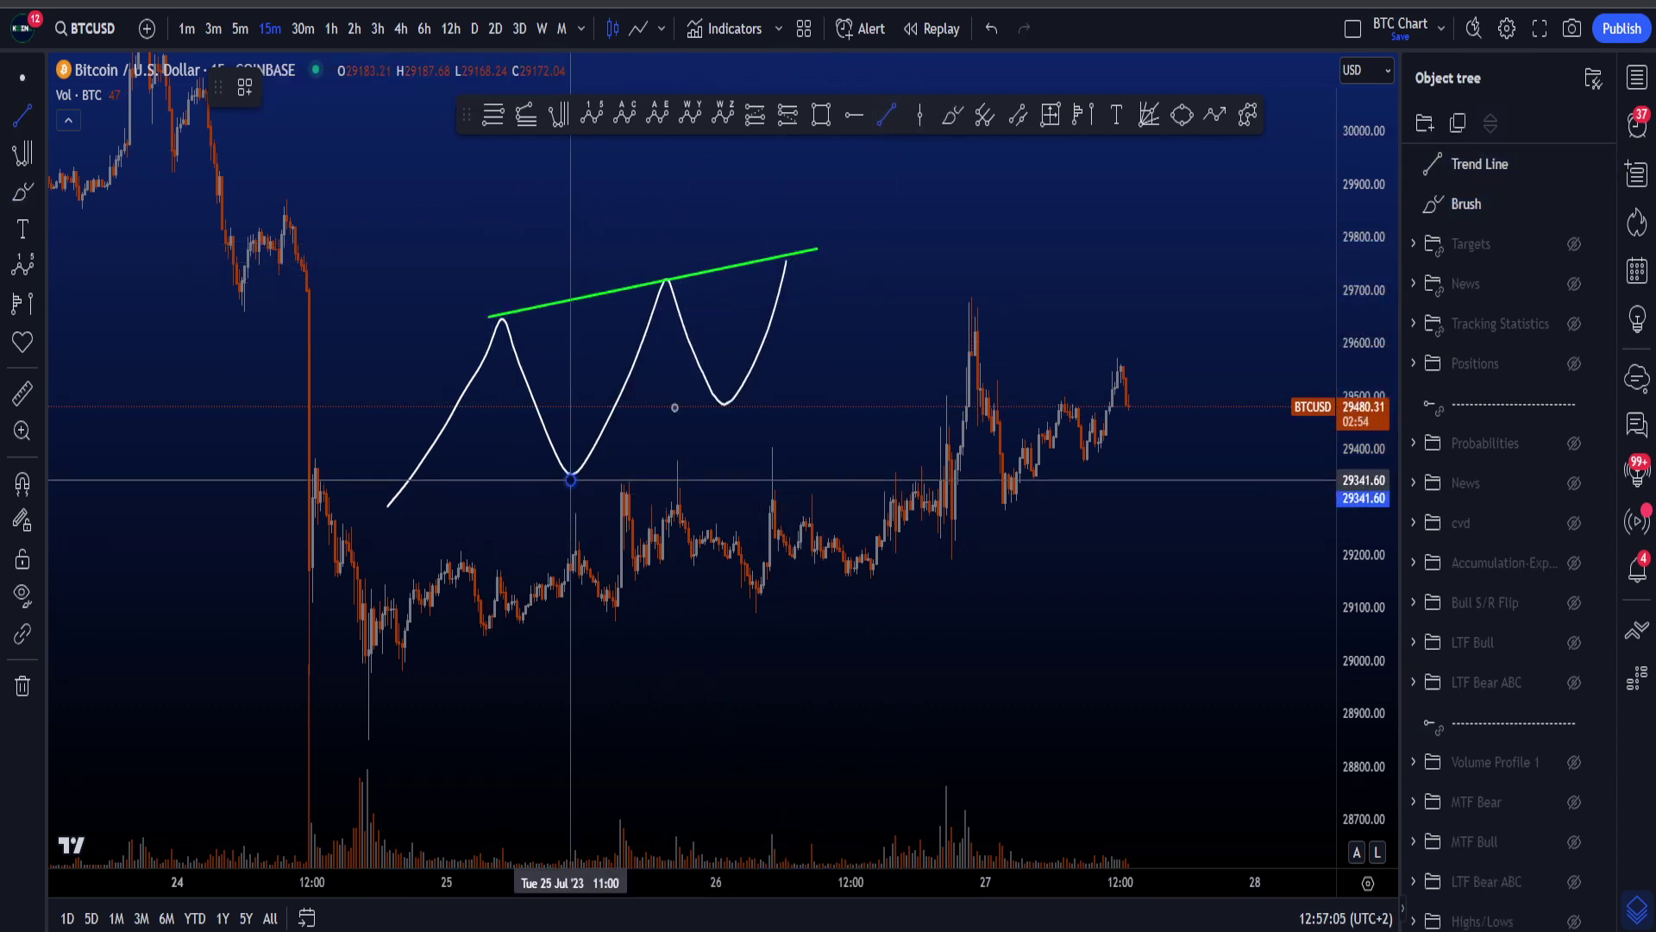
left_click_drag(571, 479, 848, 336)
key("ctrl+z")
key("ctrl+z")
key("ctrl+z")
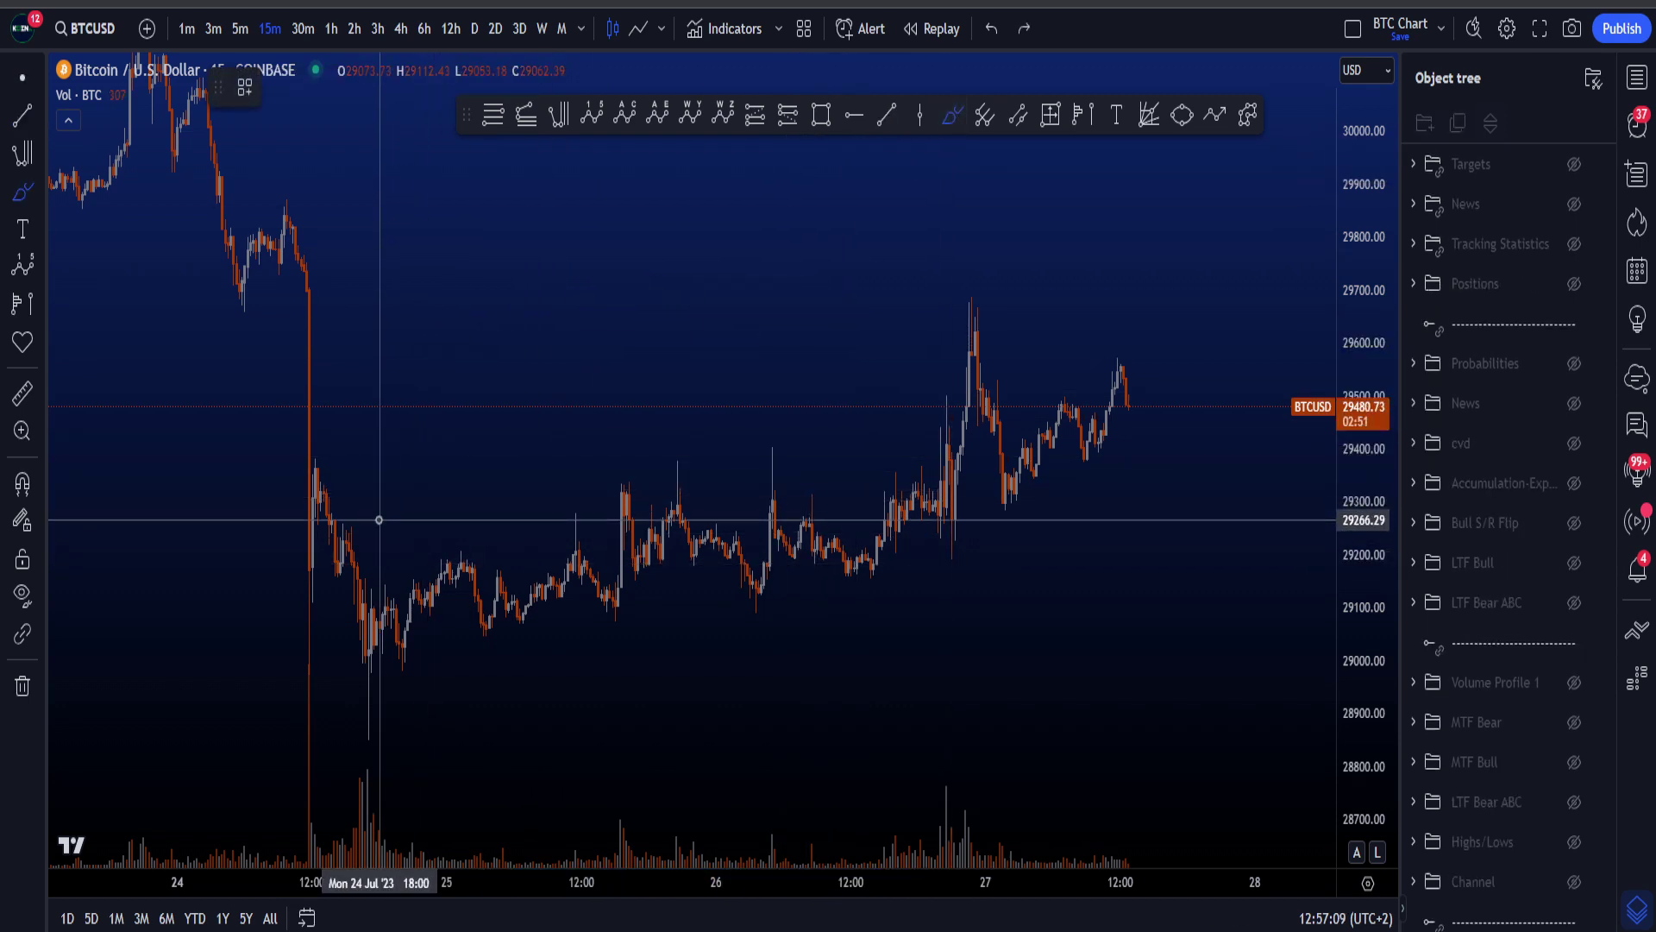
Sketch a narrowing rising zigzag that breaks upward, outline its converging boundaries with the brush, and undo the strokes
mouse_move(385, 517)
left_mouse_down()
mouse_move(540, 340)
mouse_move(618, 380)
mouse_move(724, 332)
mouse_move(768, 345)
mouse_move(865, 145)
left_mouse_up()
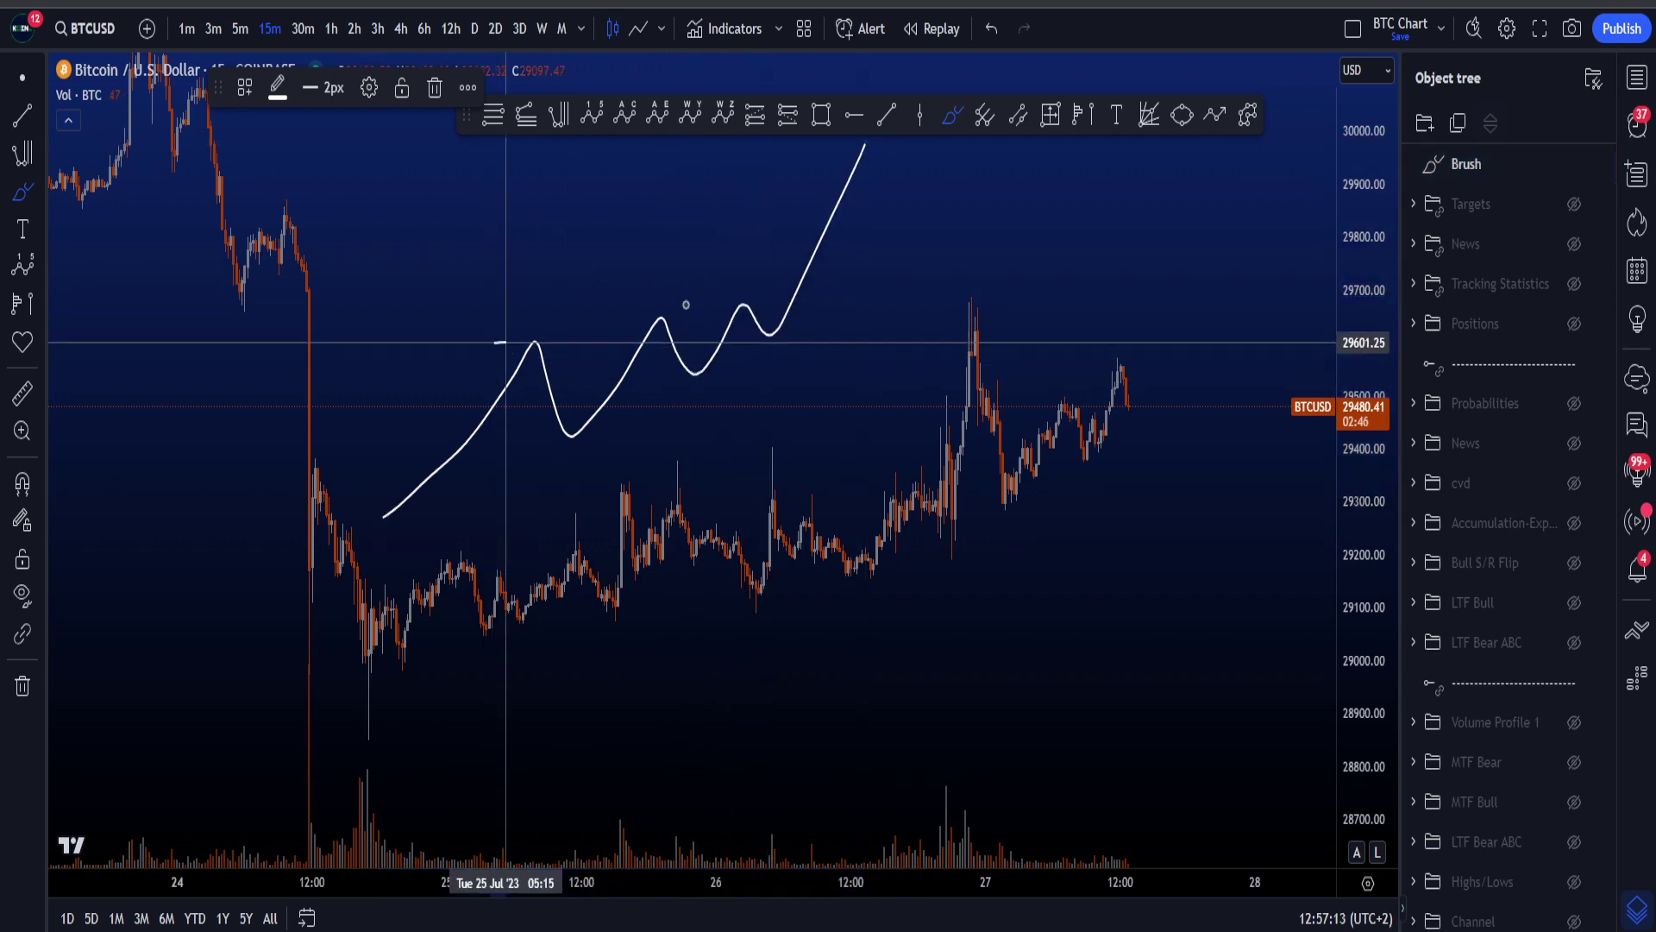
left_click_drag(494, 343, 794, 296)
left_click_drag(576, 454, 824, 311)
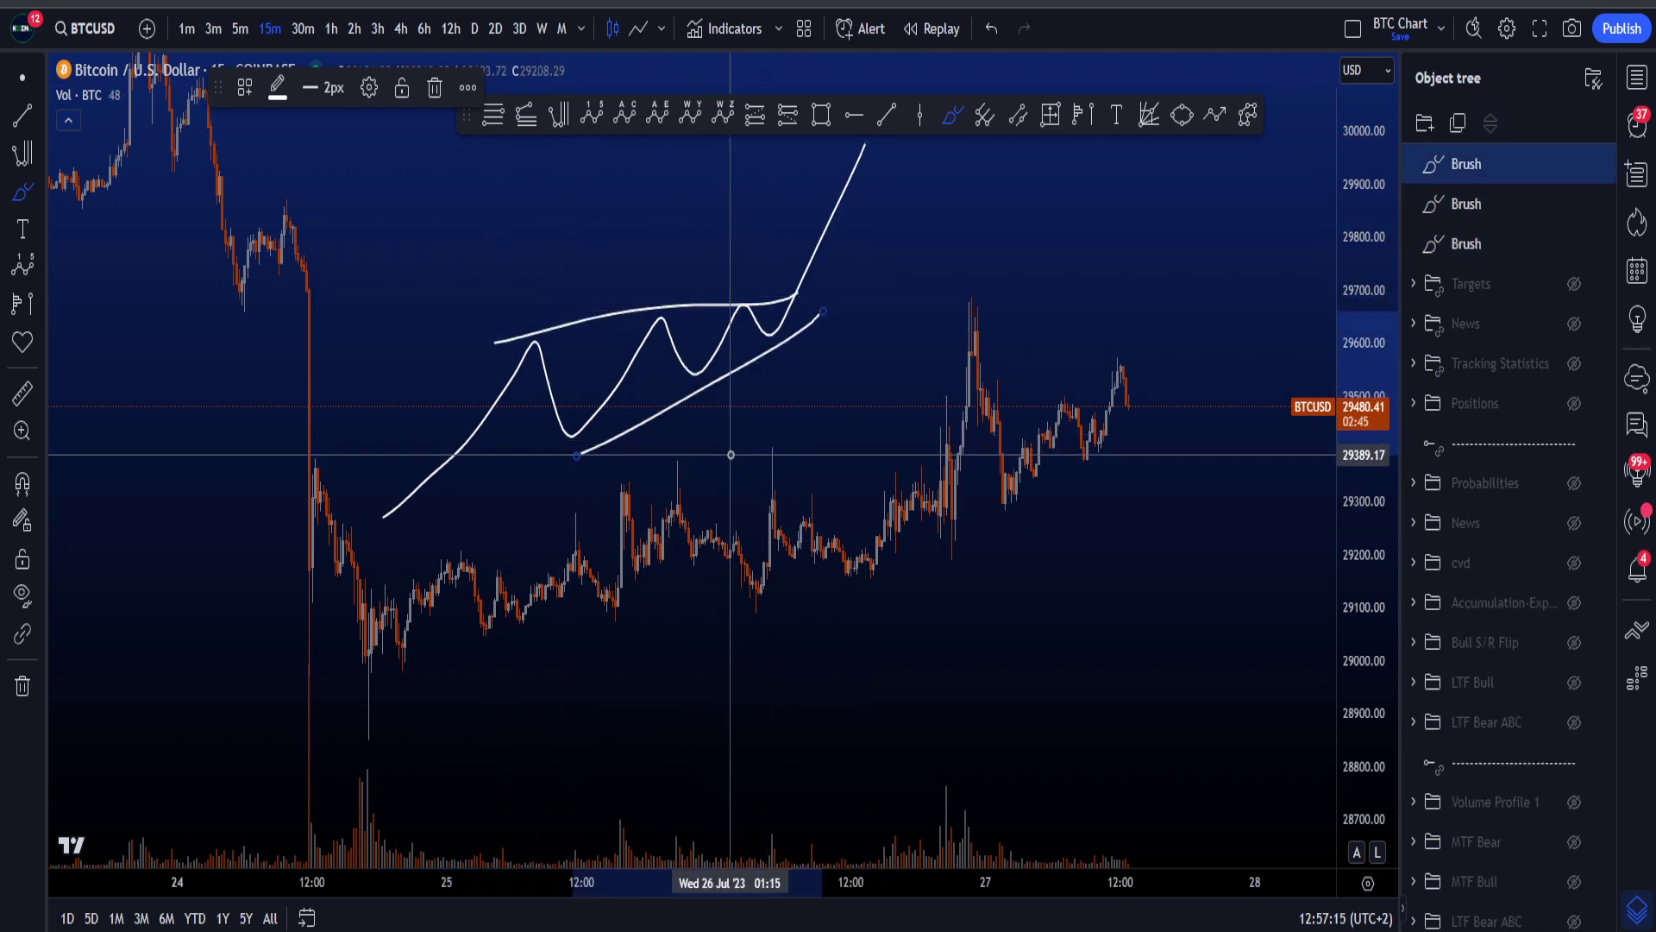
key("ctrl+z")
key("ctrl+z")
key("ctrl+z")
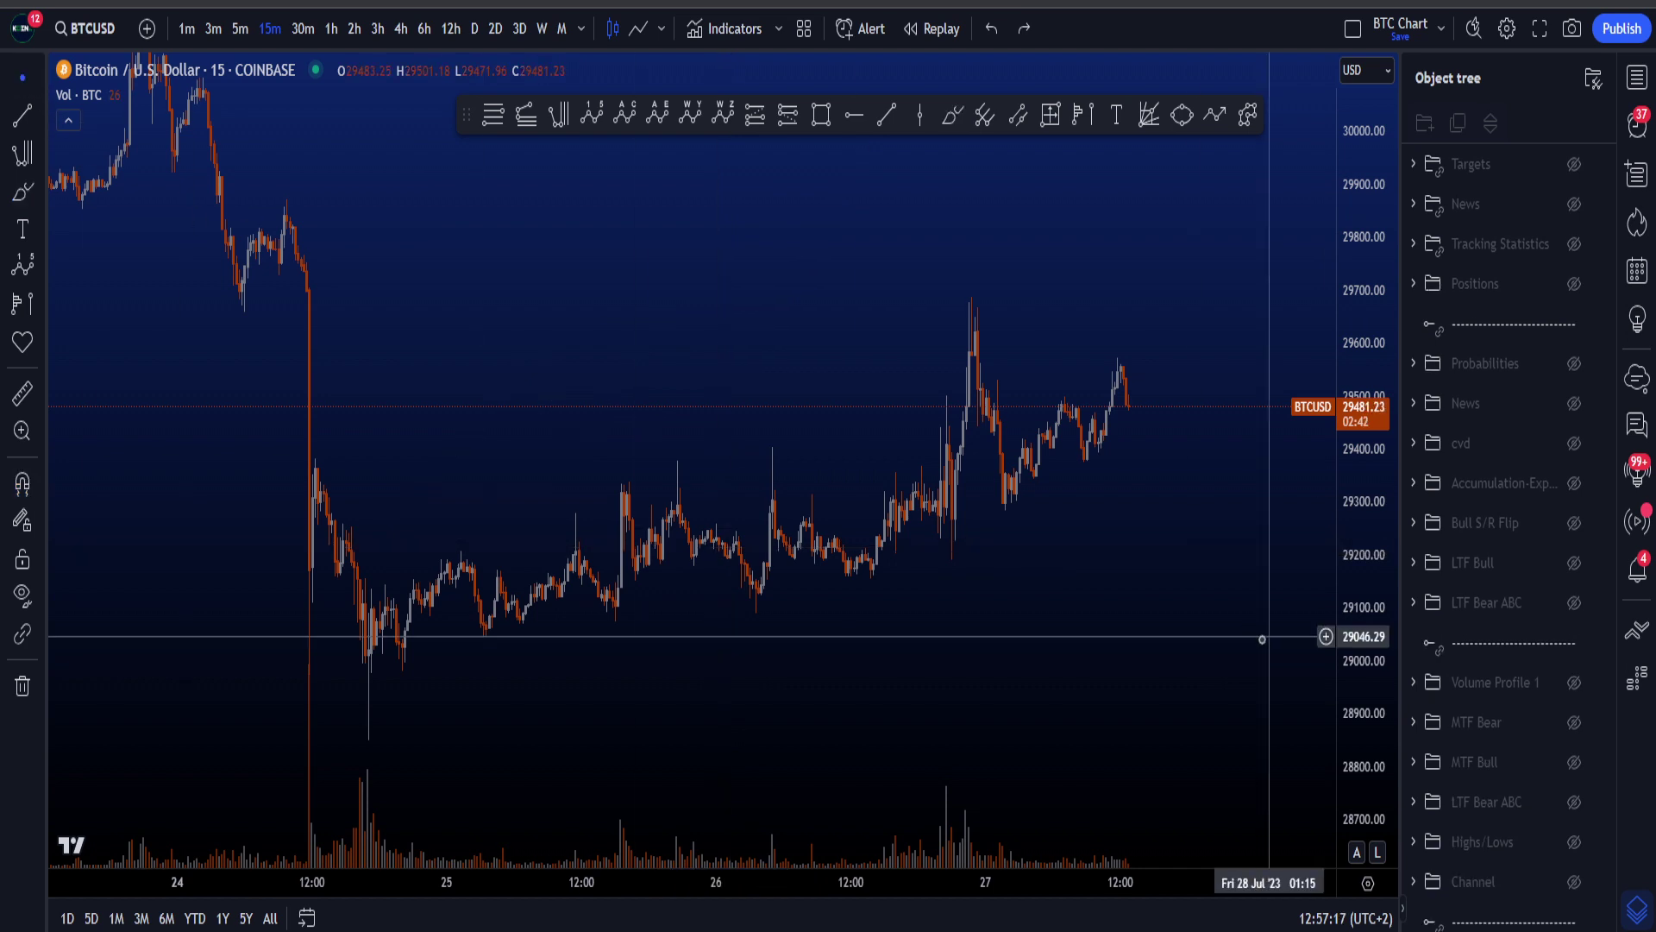
Draw trend lines from 25 July over the highs from about 29183 to 29691 and under the lows from about 29046 to 29275
left_click_drag(1226, 638, 1114, 551)
scroll(1114, 551, "down", 2)
left_click_drag(1360, 473, 1361, 509)
left_click_drag(1202, 532, 1191, 563)
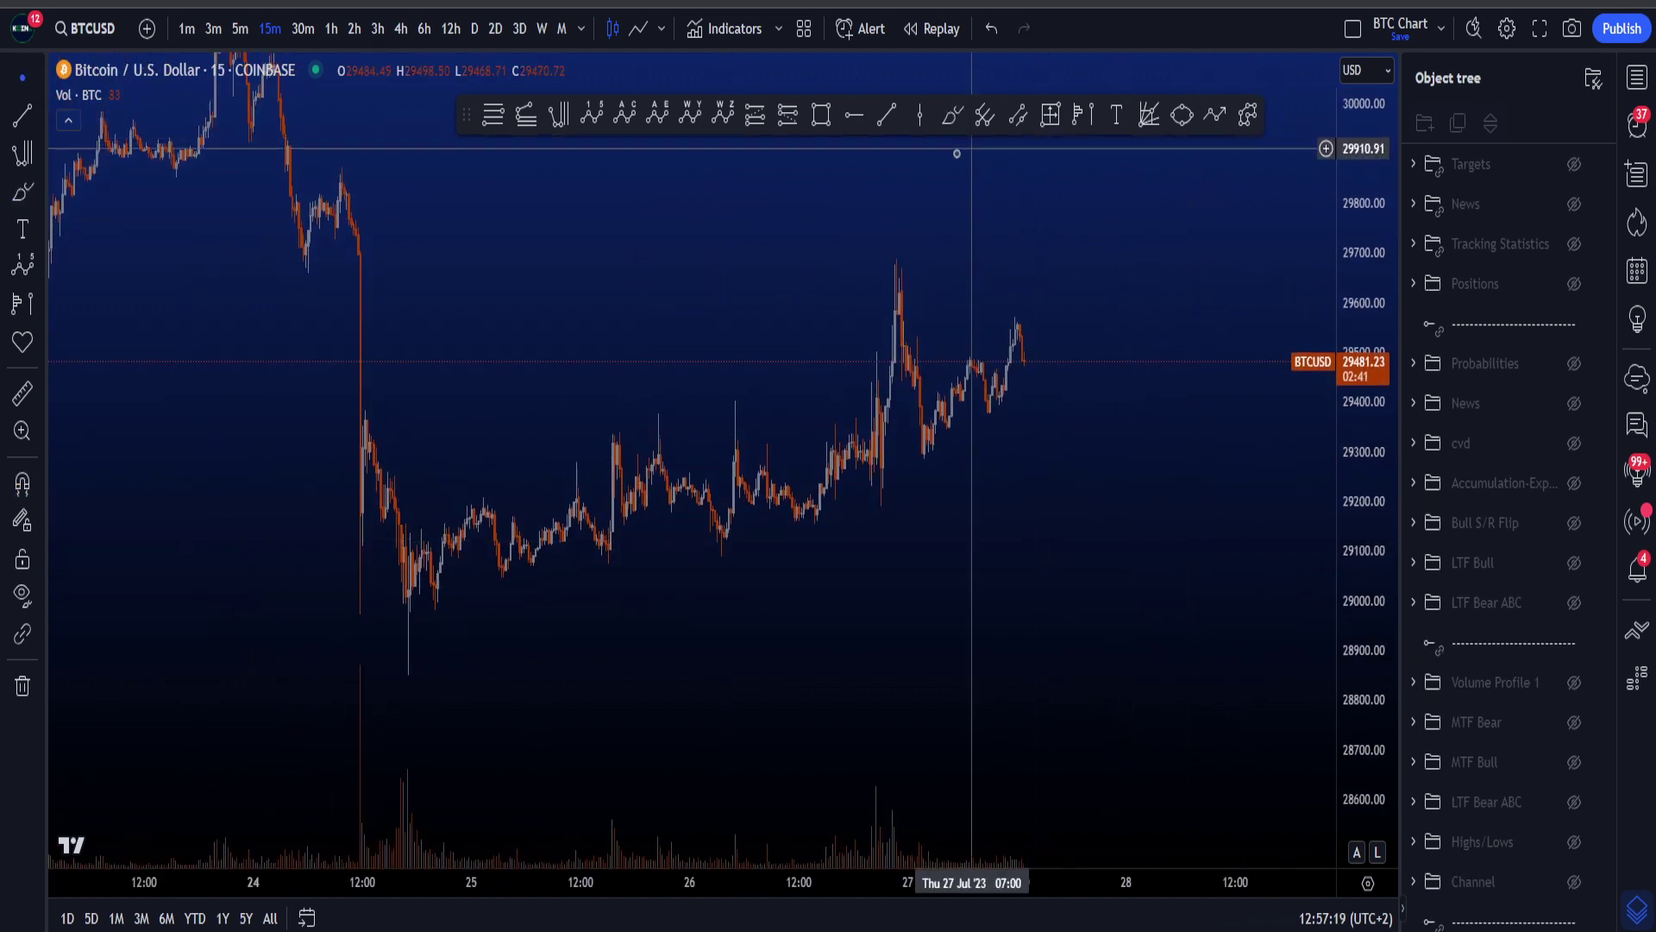
left_click(889, 118)
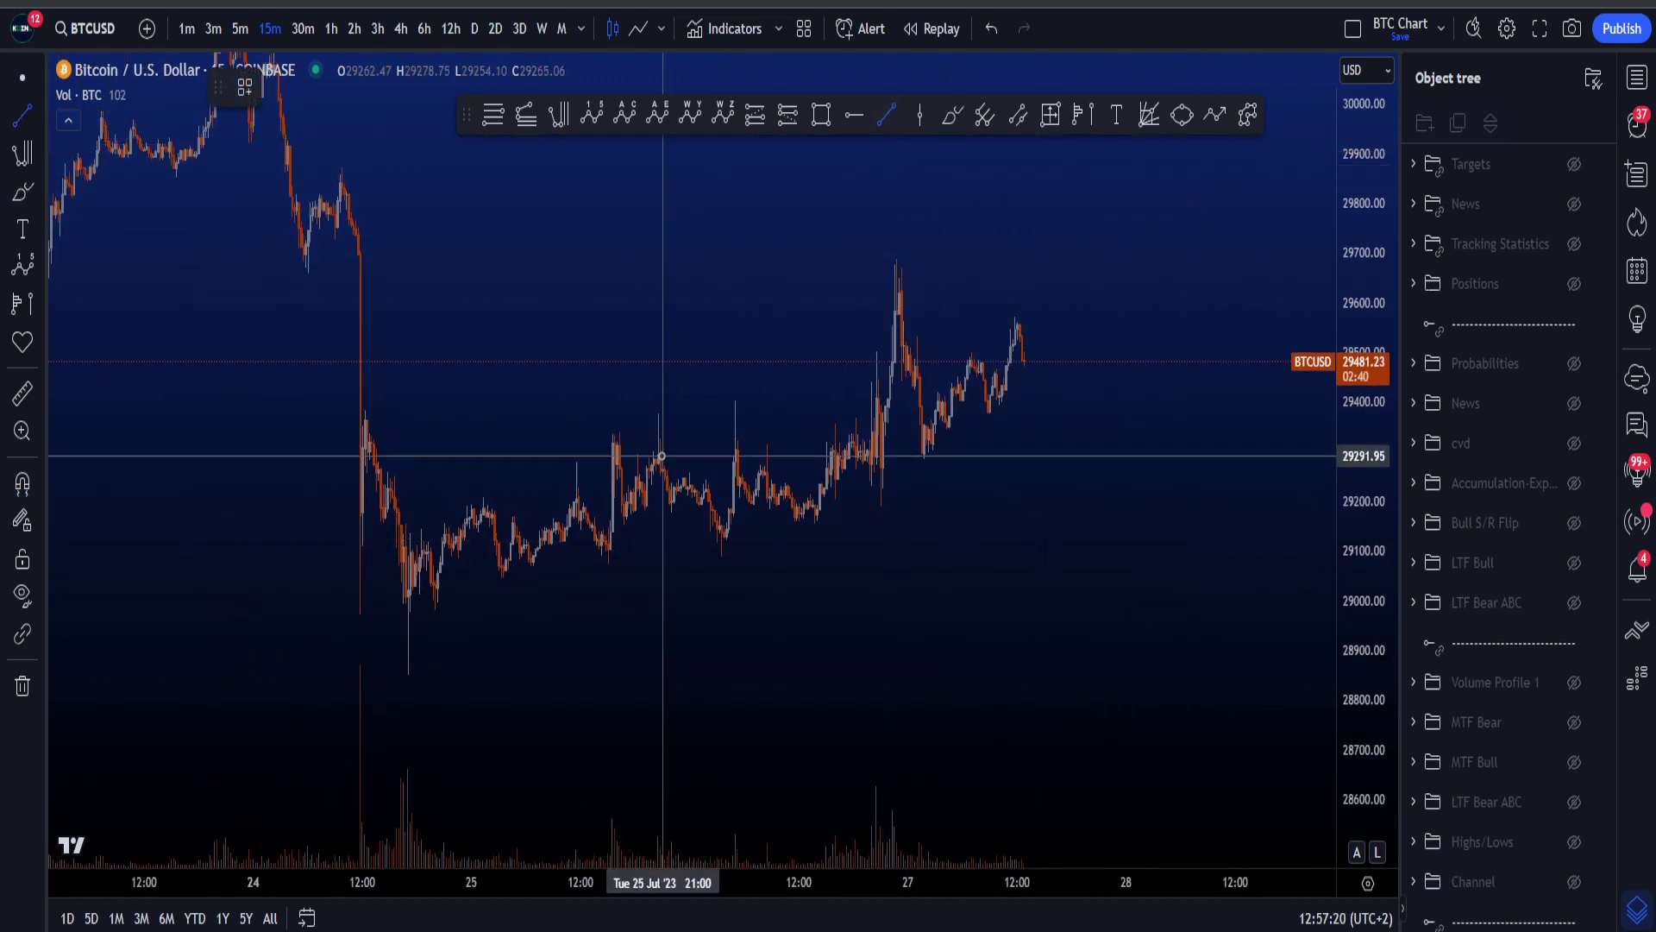
left_click(481, 509)
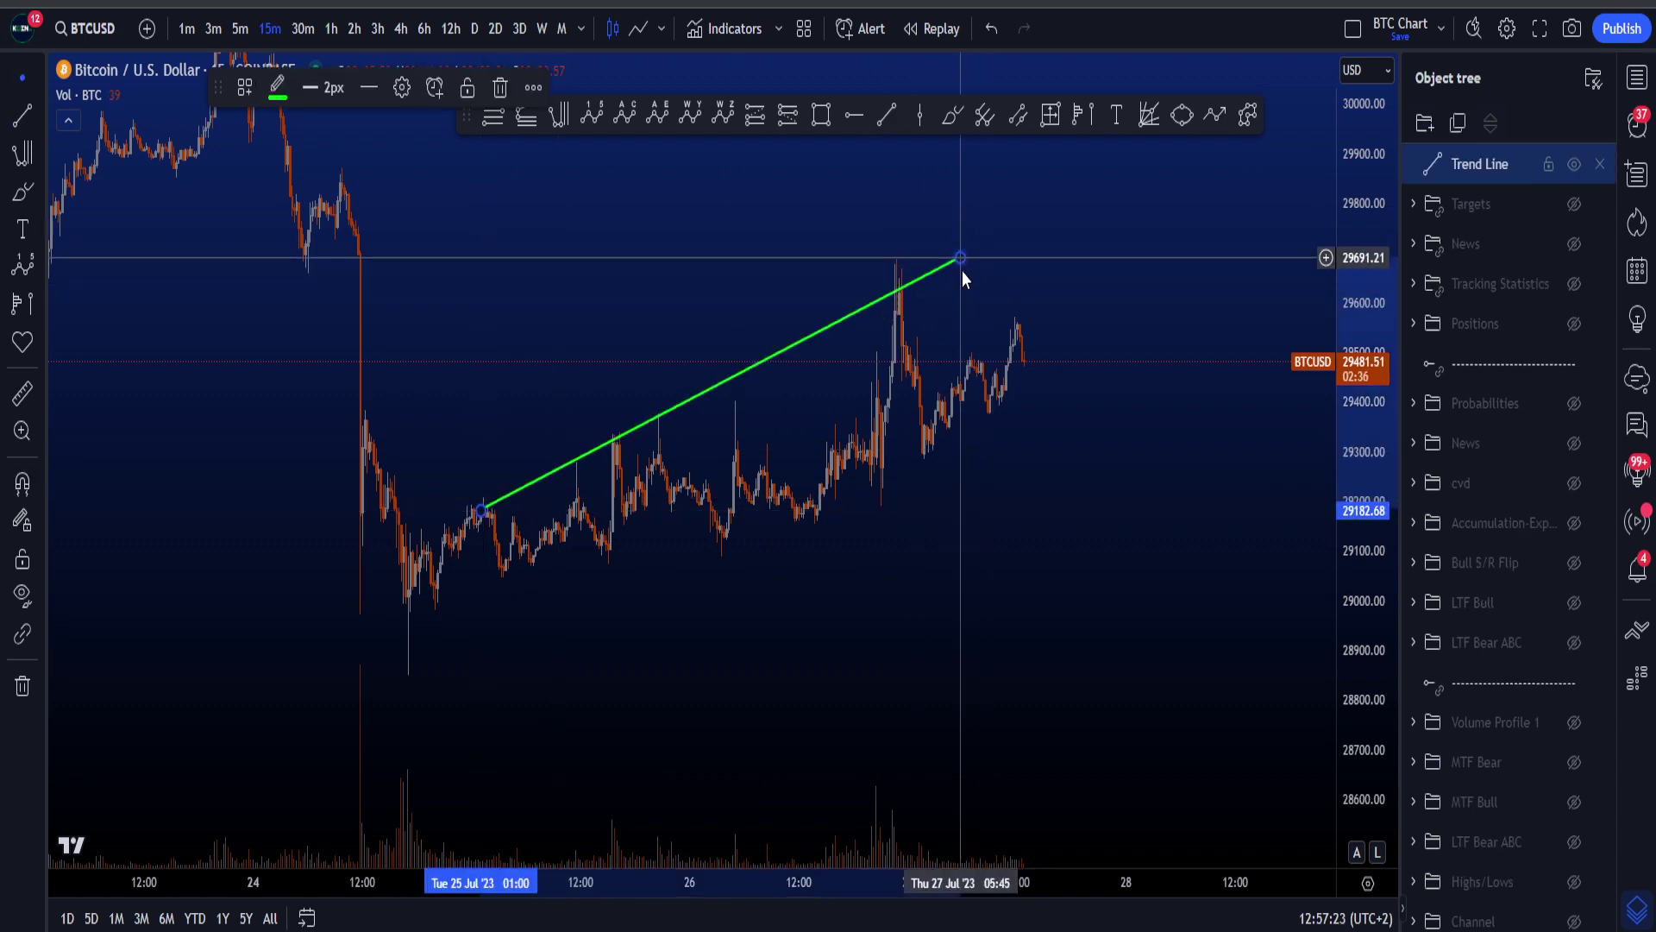
left_click(887, 115)
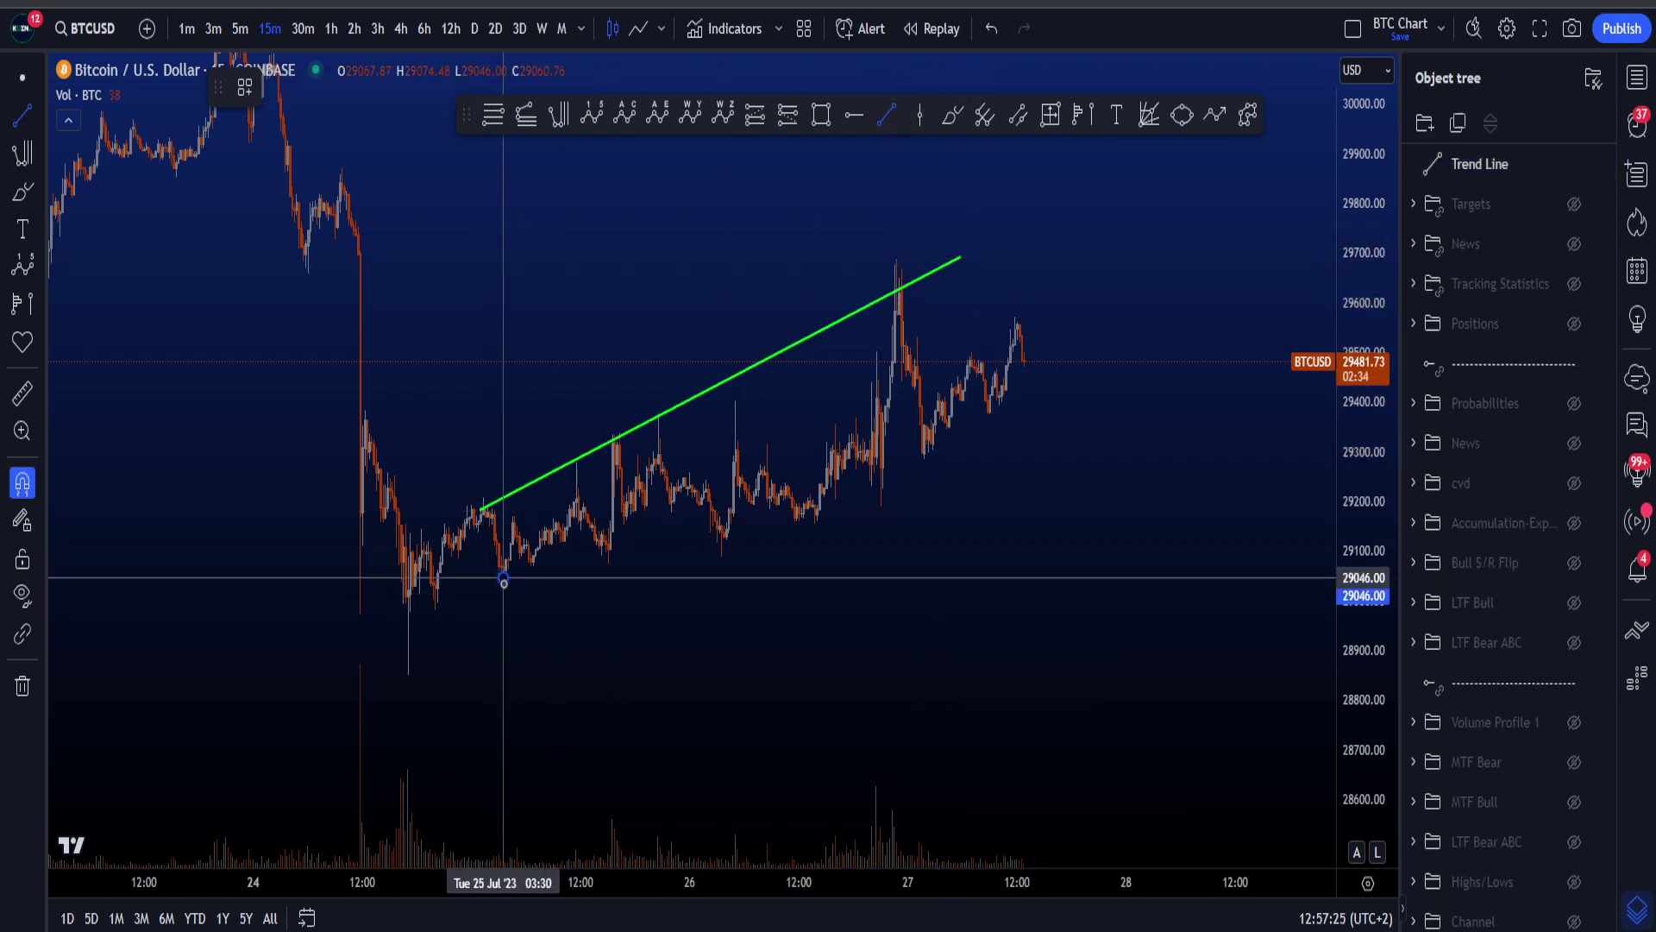
left_click(502, 577)
left_click(1165, 465)
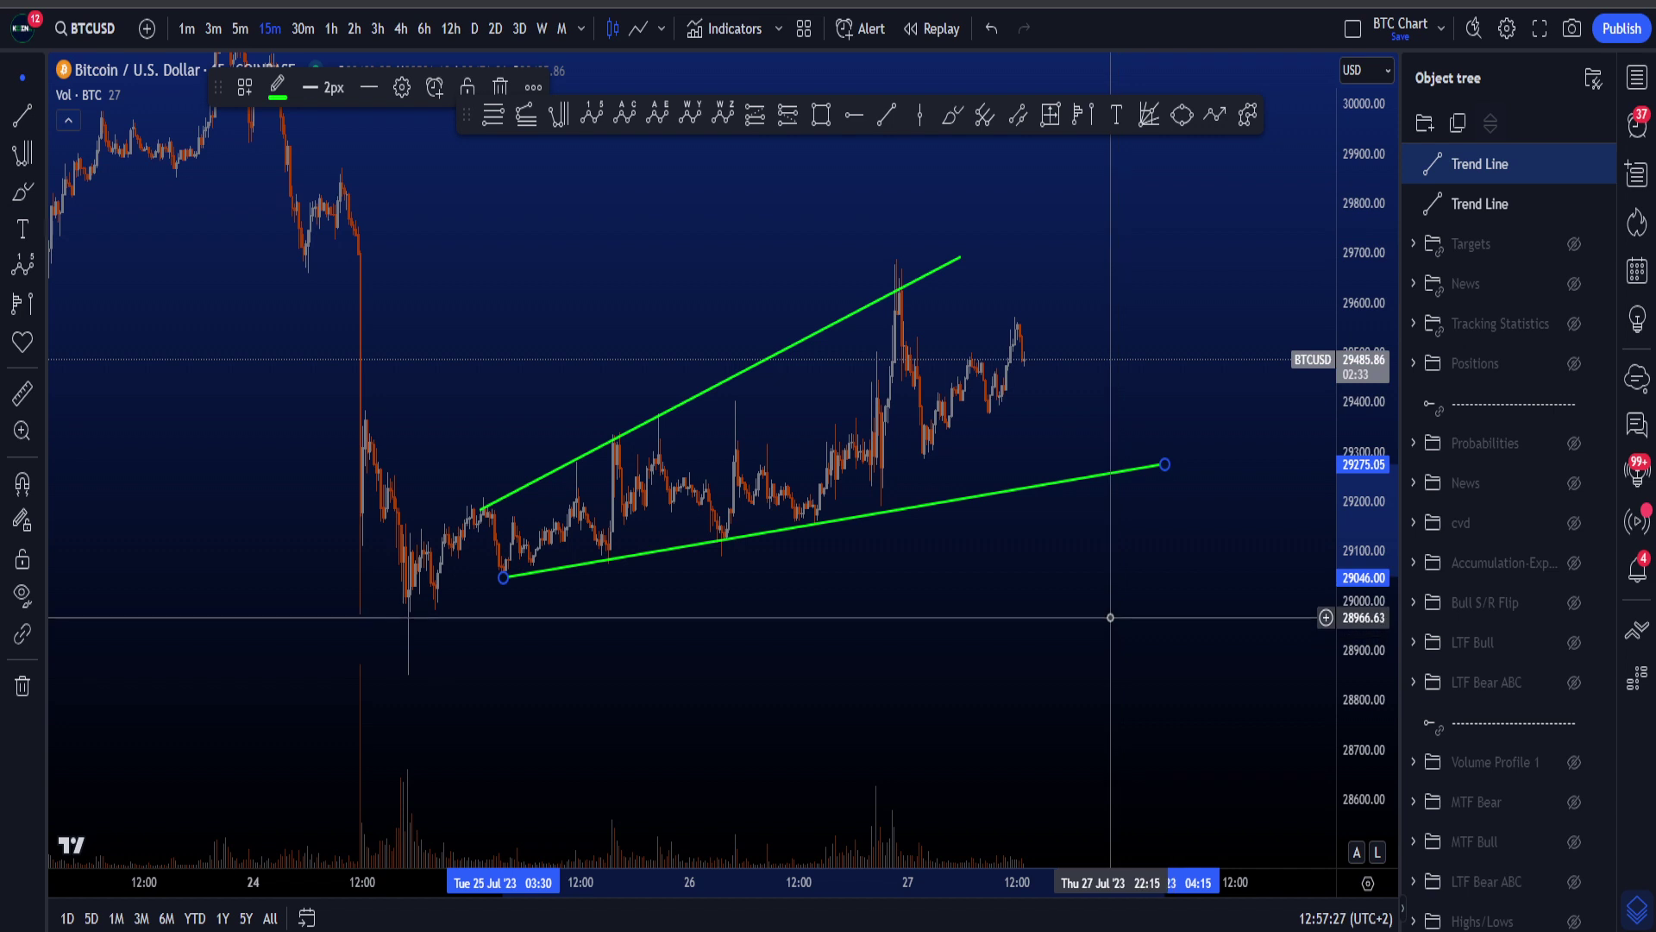
left_click_drag(1046, 573, 1037, 586)
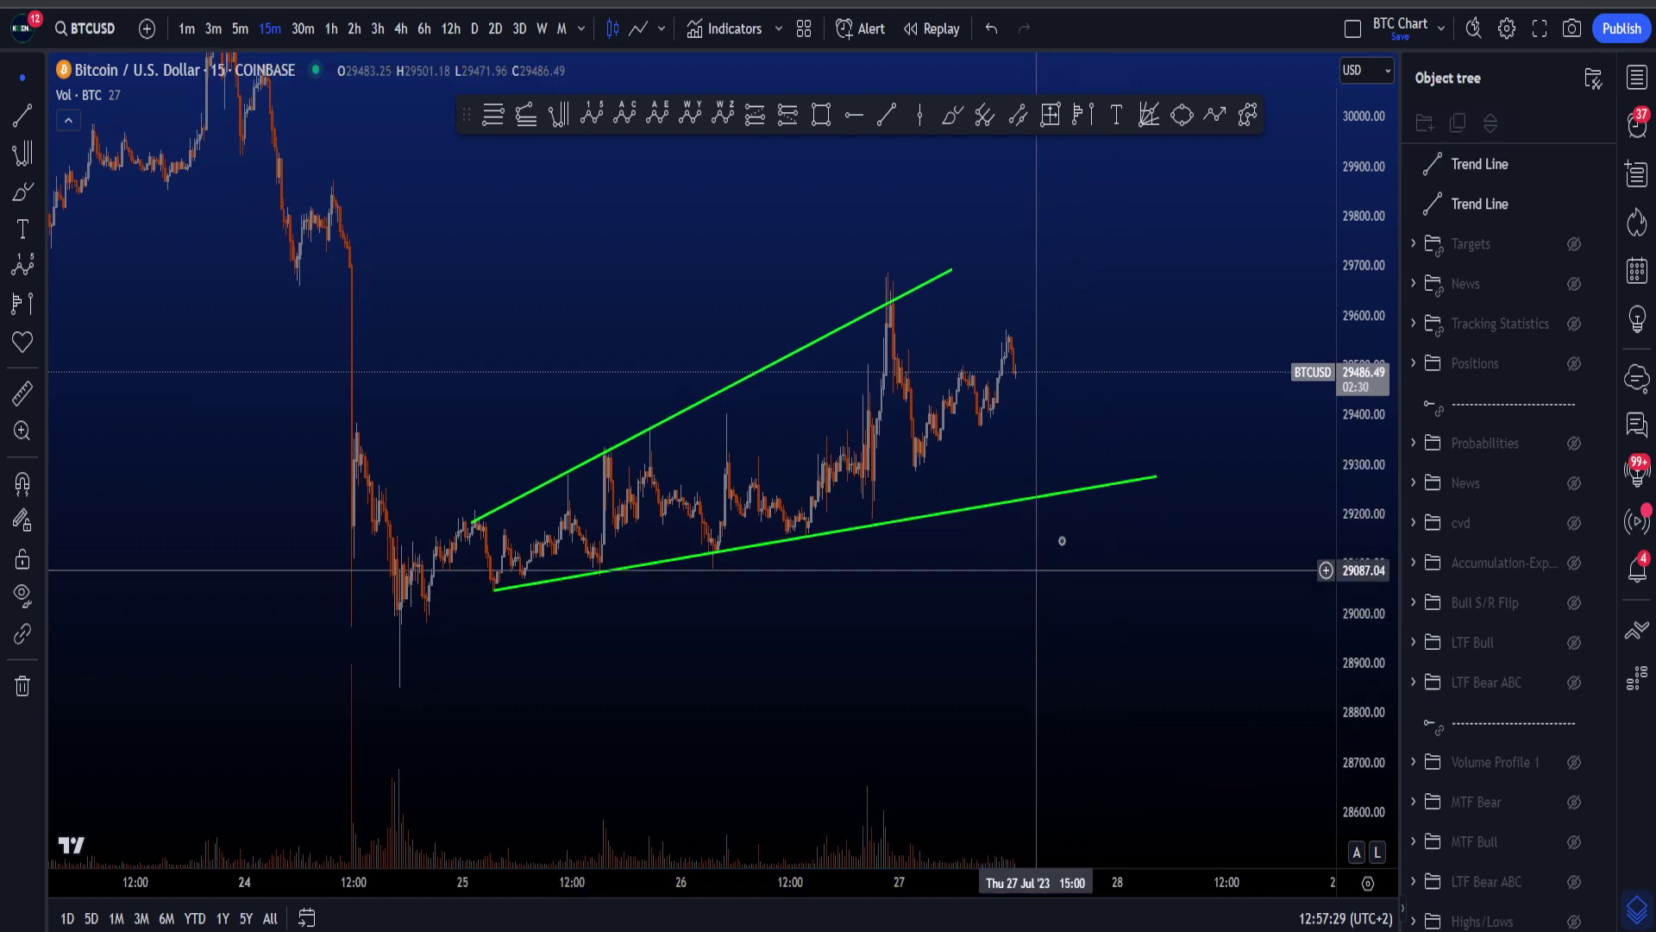
Delete both green trend lines around the rise from the 24 July low
left_click(1132, 486)
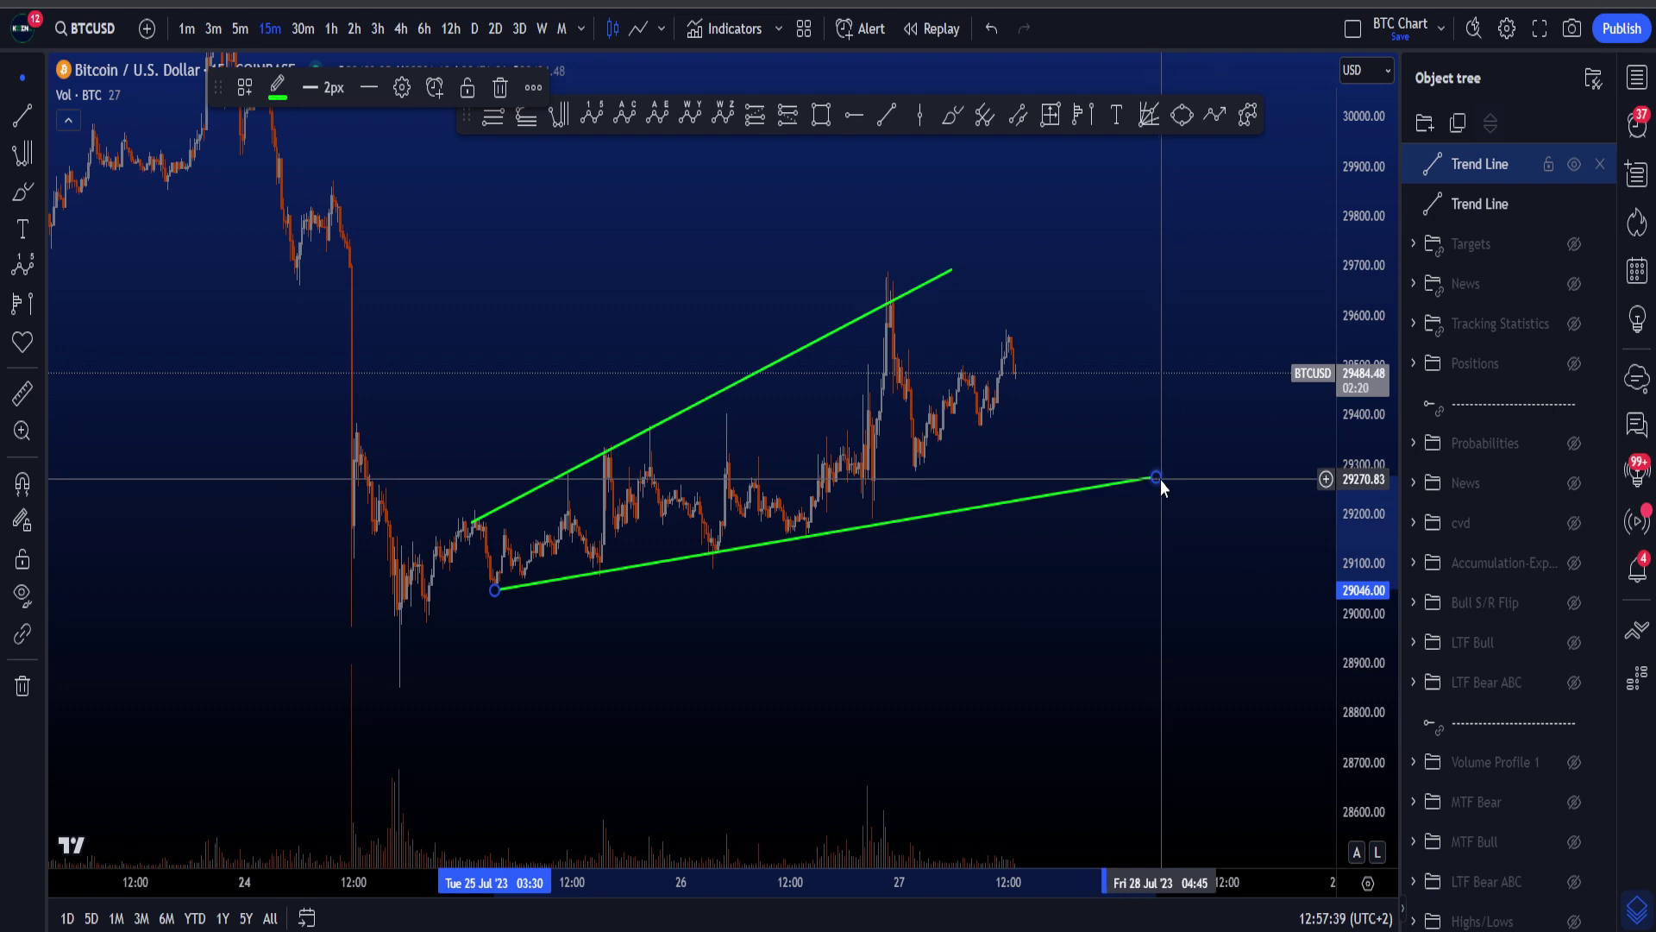
key("Delete")
left_click(952, 273)
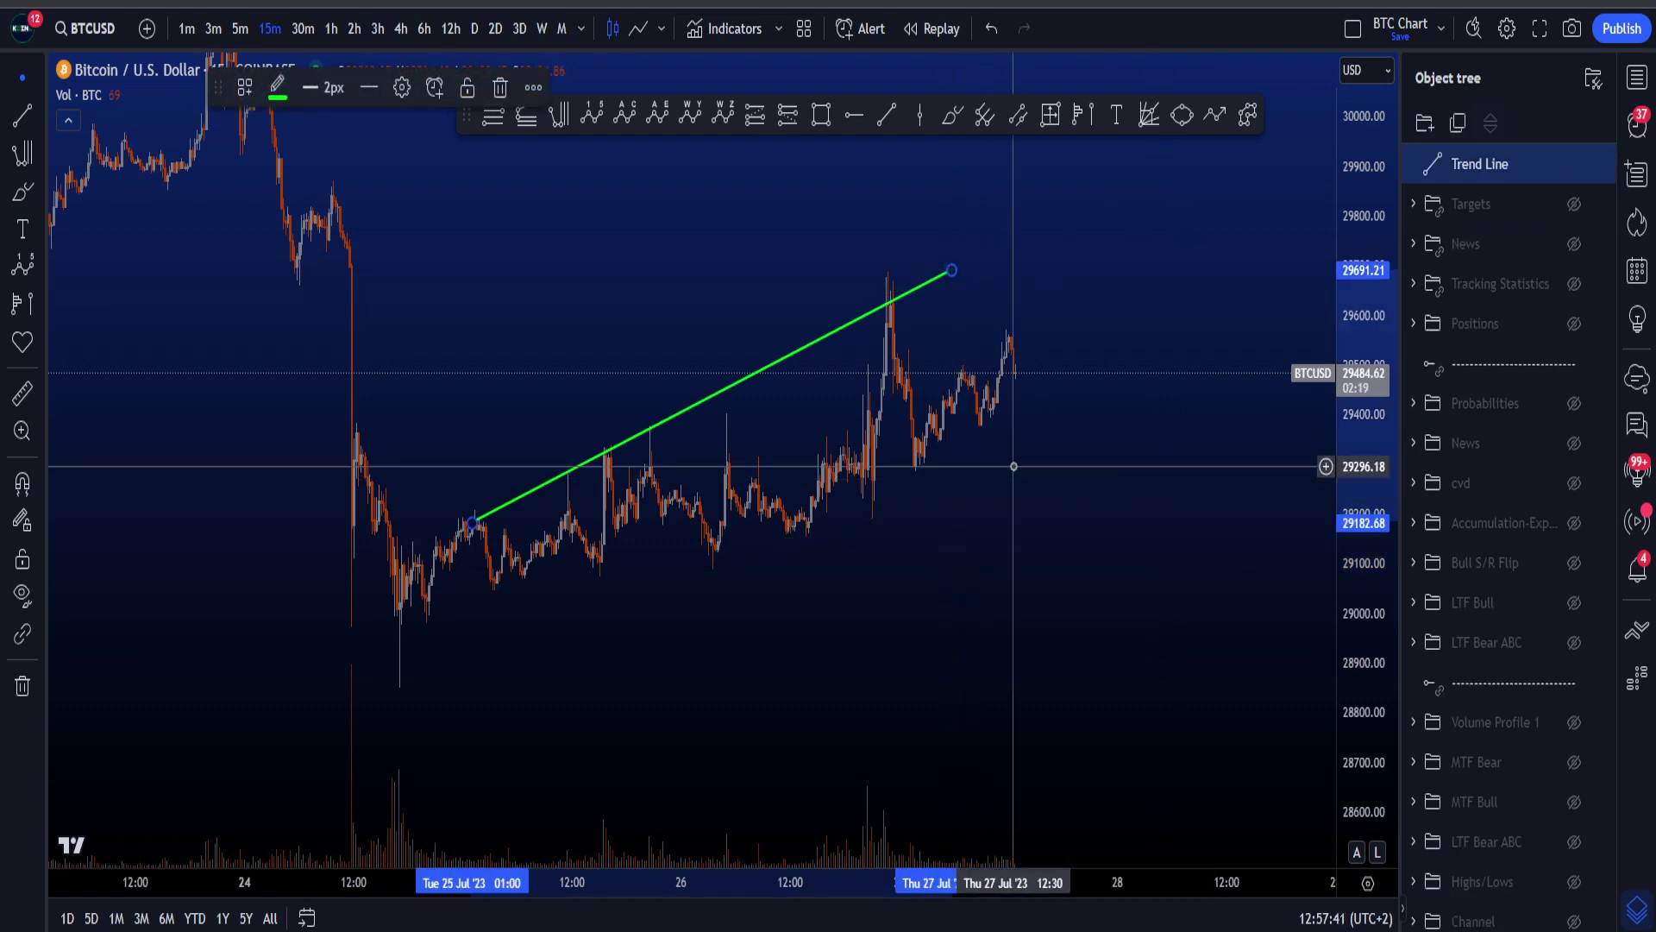
key("Delete")
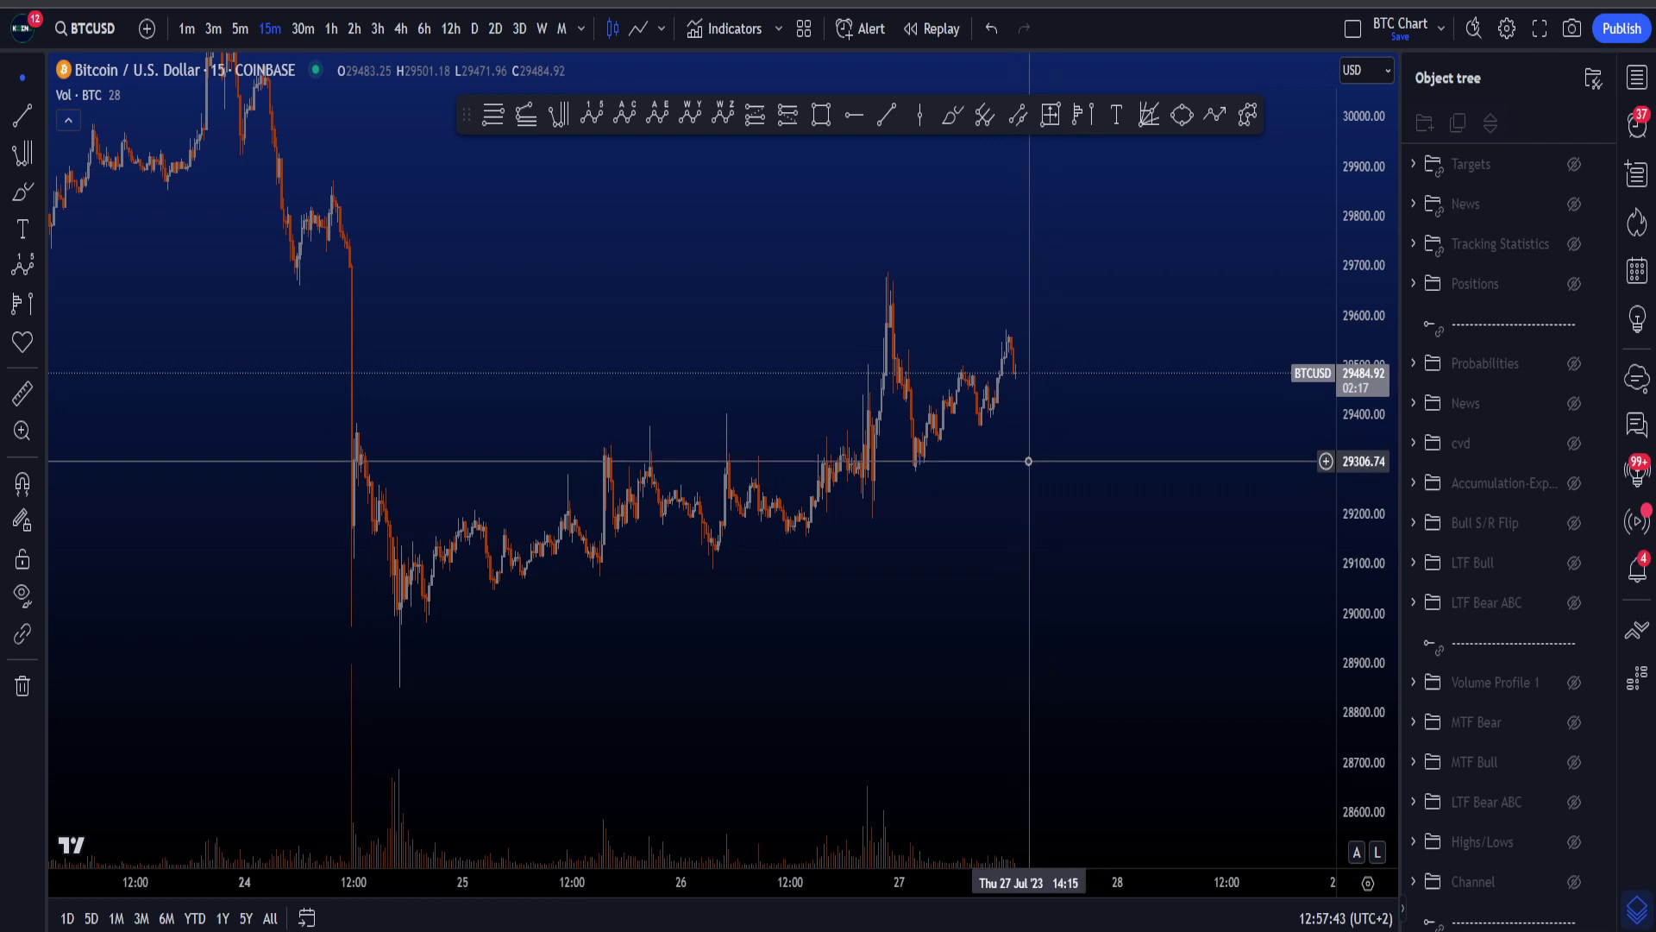
scroll(908, 438, "up", 2)
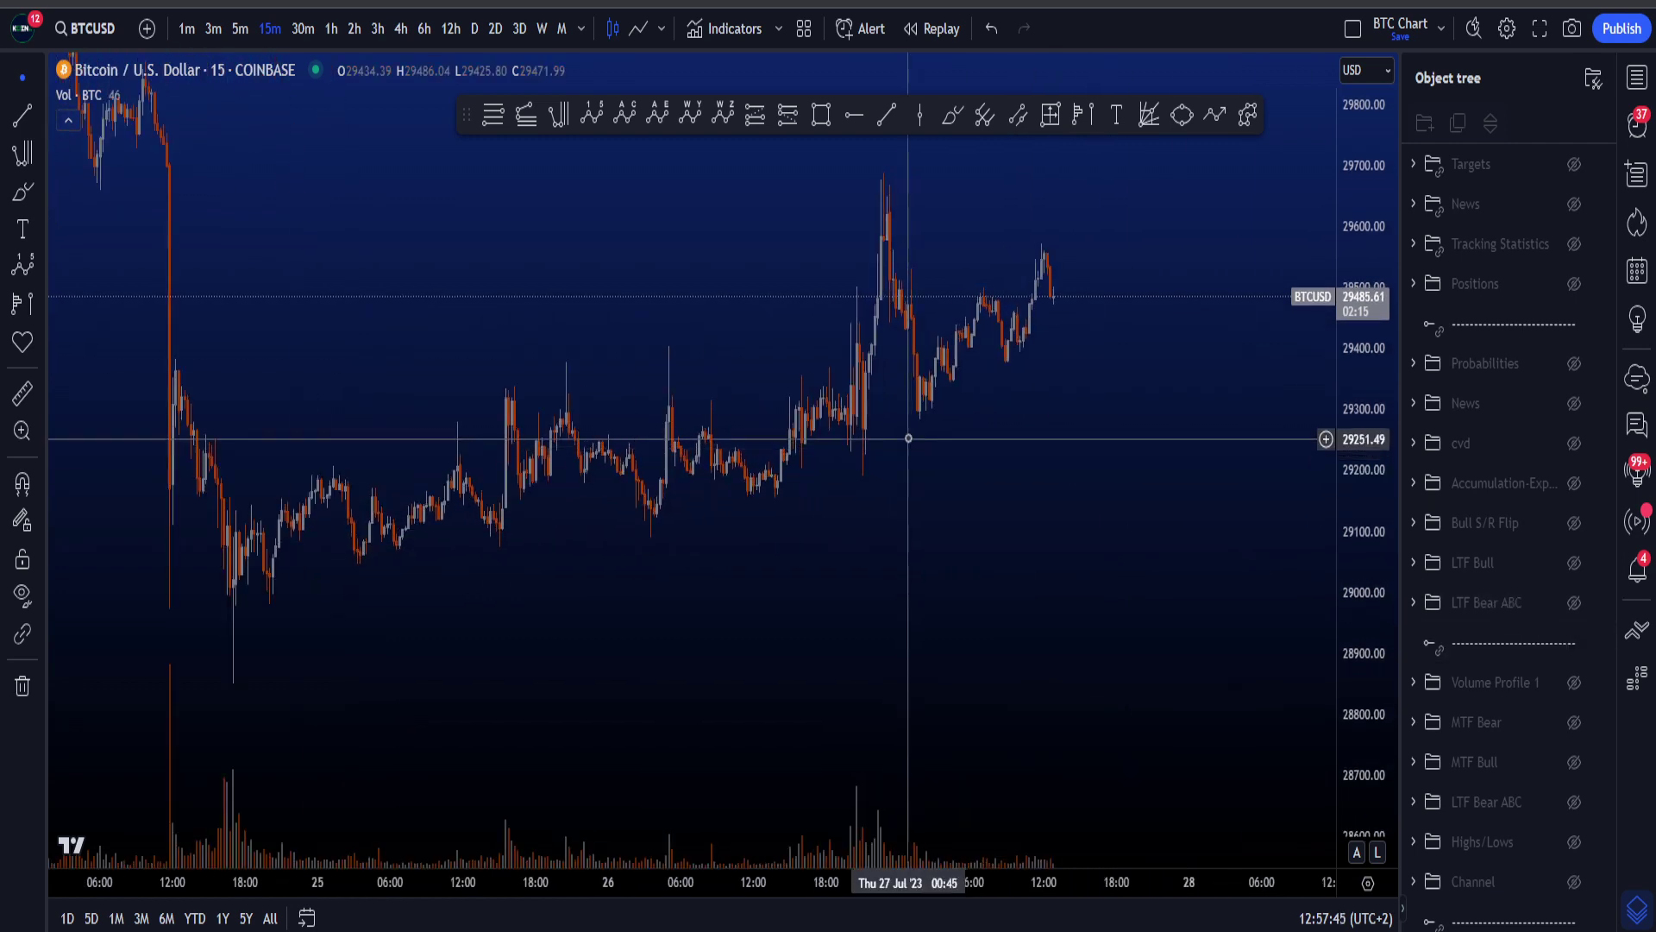
Sketch a wavy, step-like rising curve with the brush beneath the price rise from the 24 July low and delete it
left_click_drag(949, 471, 928, 476)
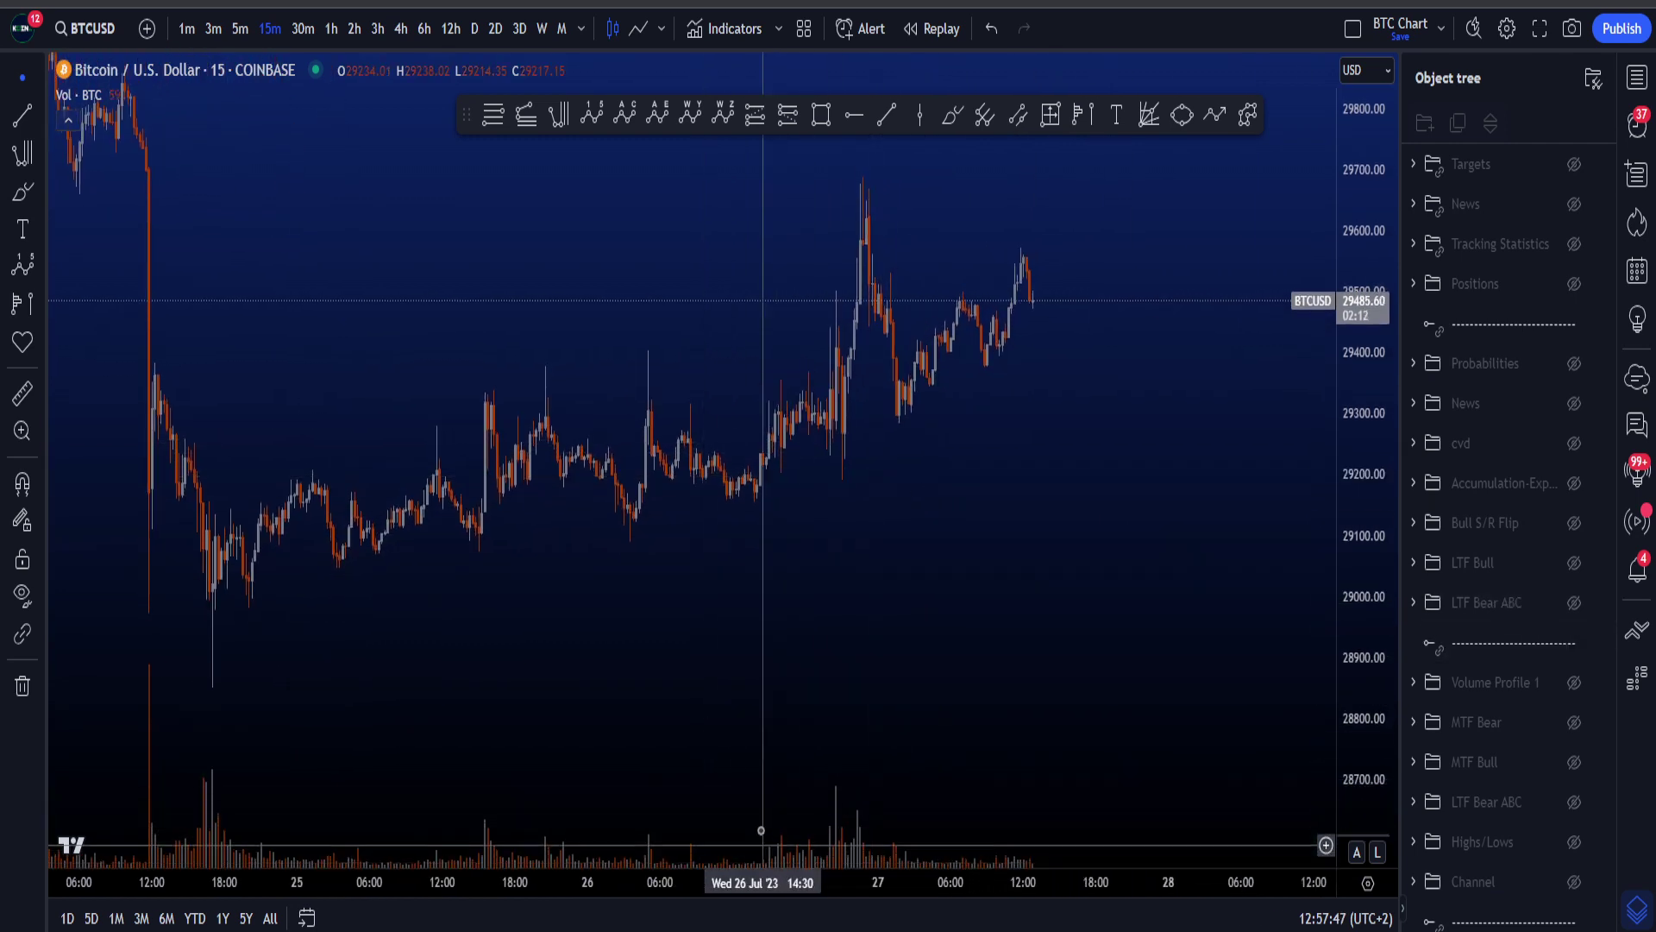
left_click_drag(888, 658, 861, 742)
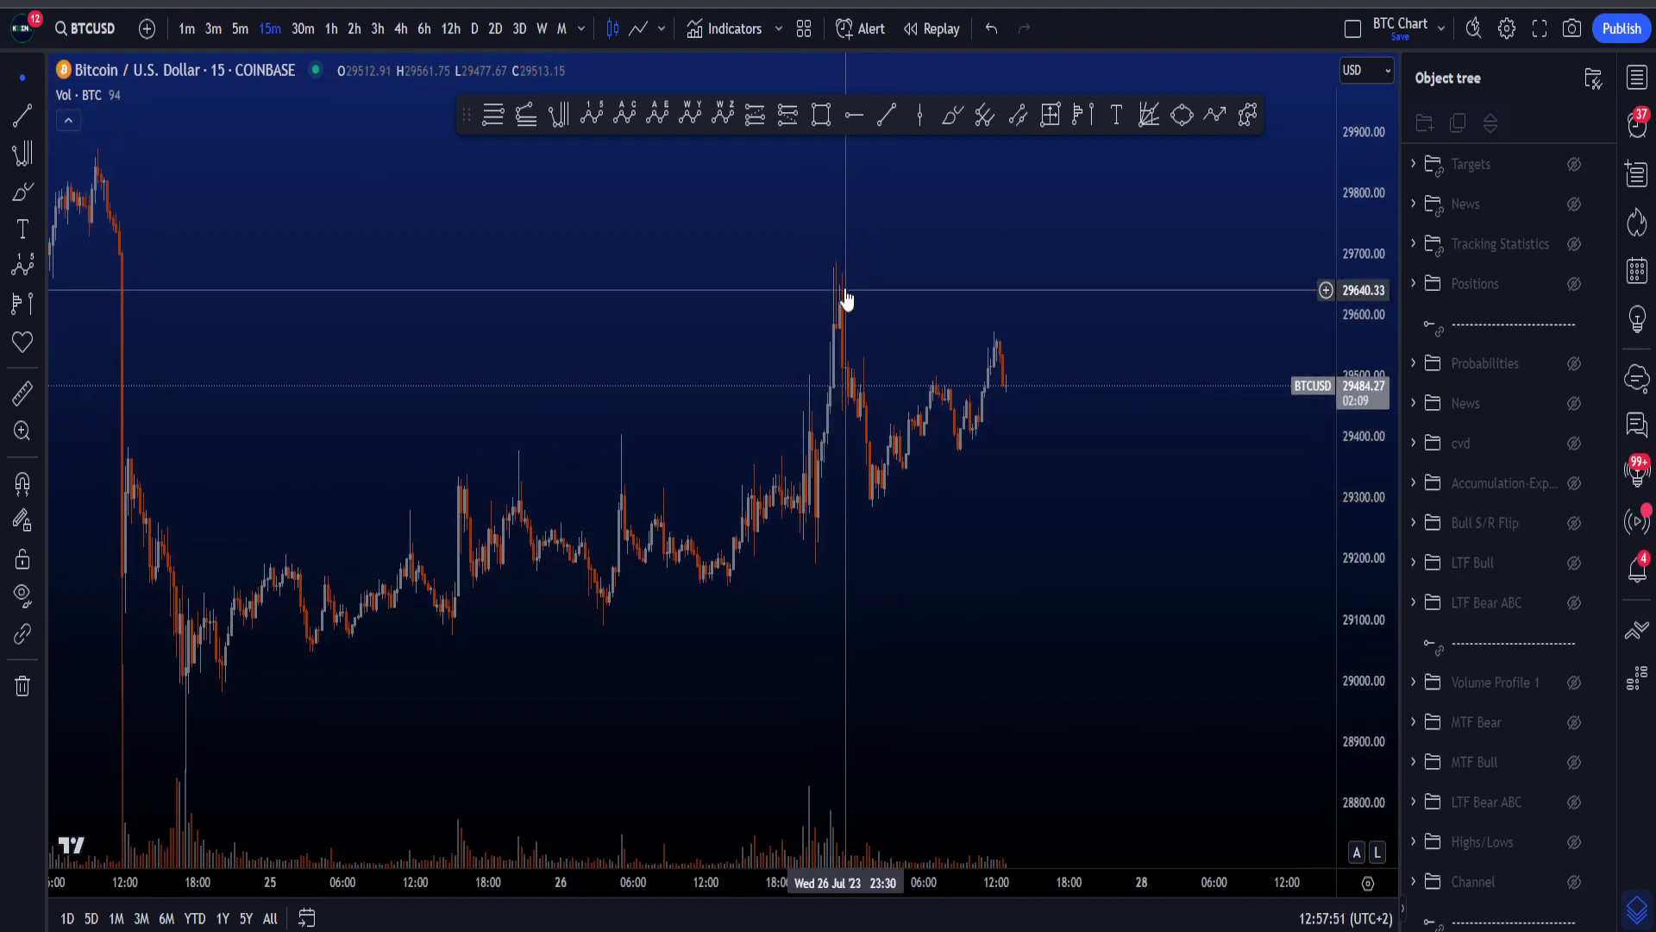
left_click_drag(1113, 553, 1018, 500)
scroll(1049, 500, "down", 1)
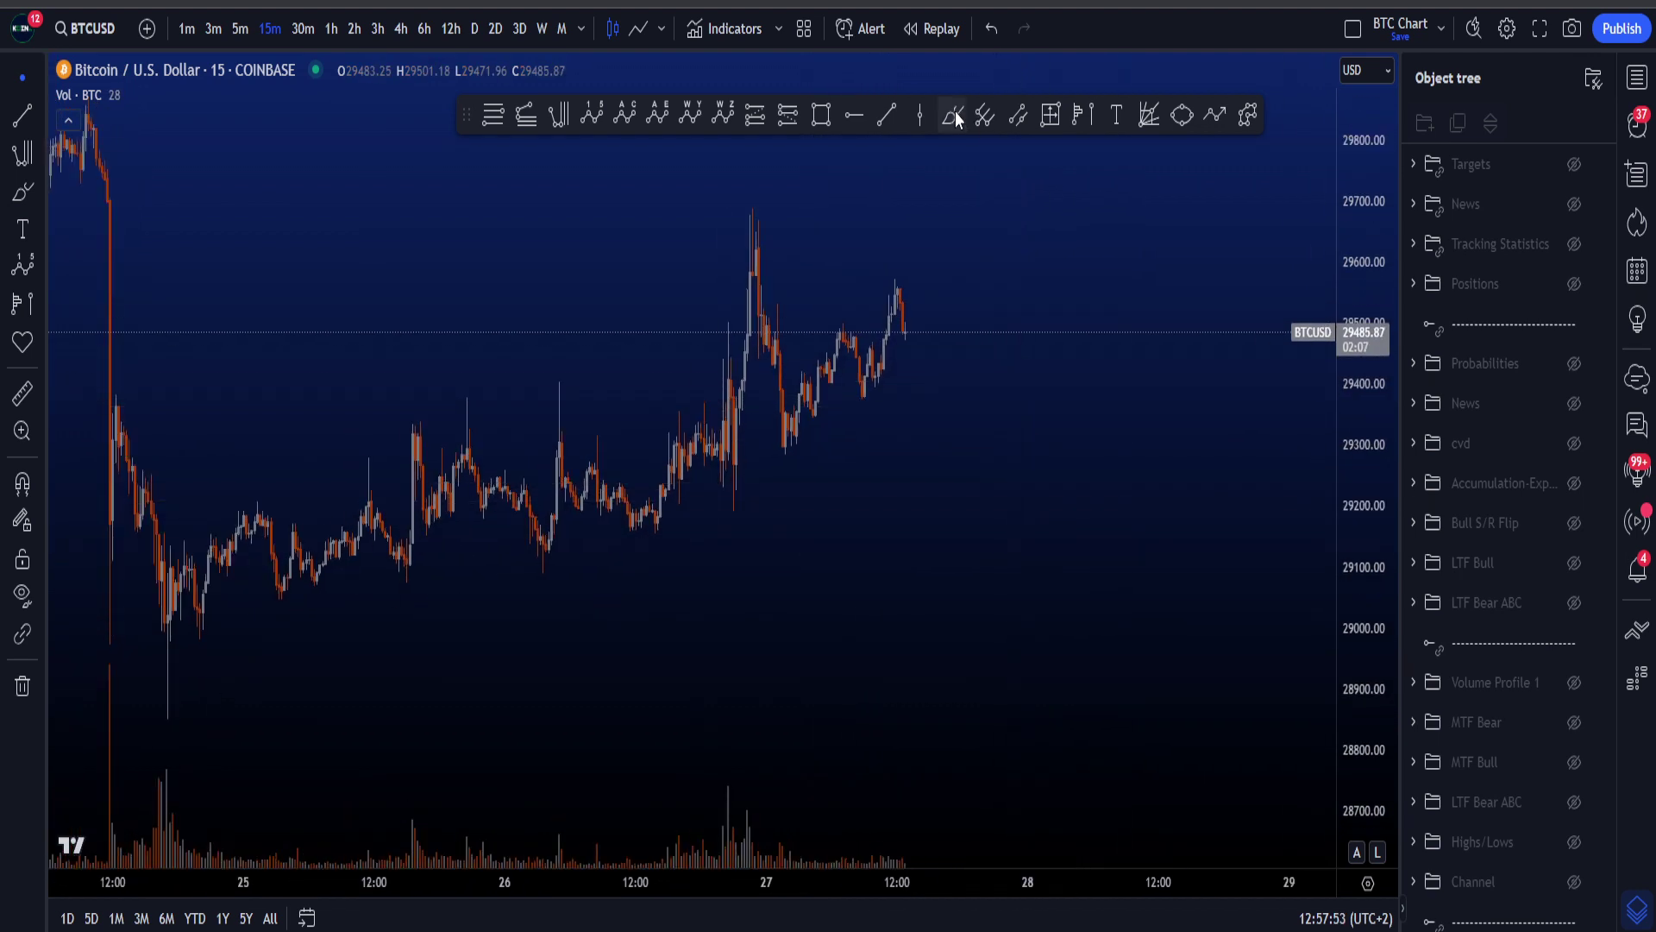
mouse_move(183, 660)
left_mouse_down()
mouse_move(545, 582)
mouse_move(787, 501)
mouse_move(898, 448)
mouse_move(913, 380)
left_mouse_up()
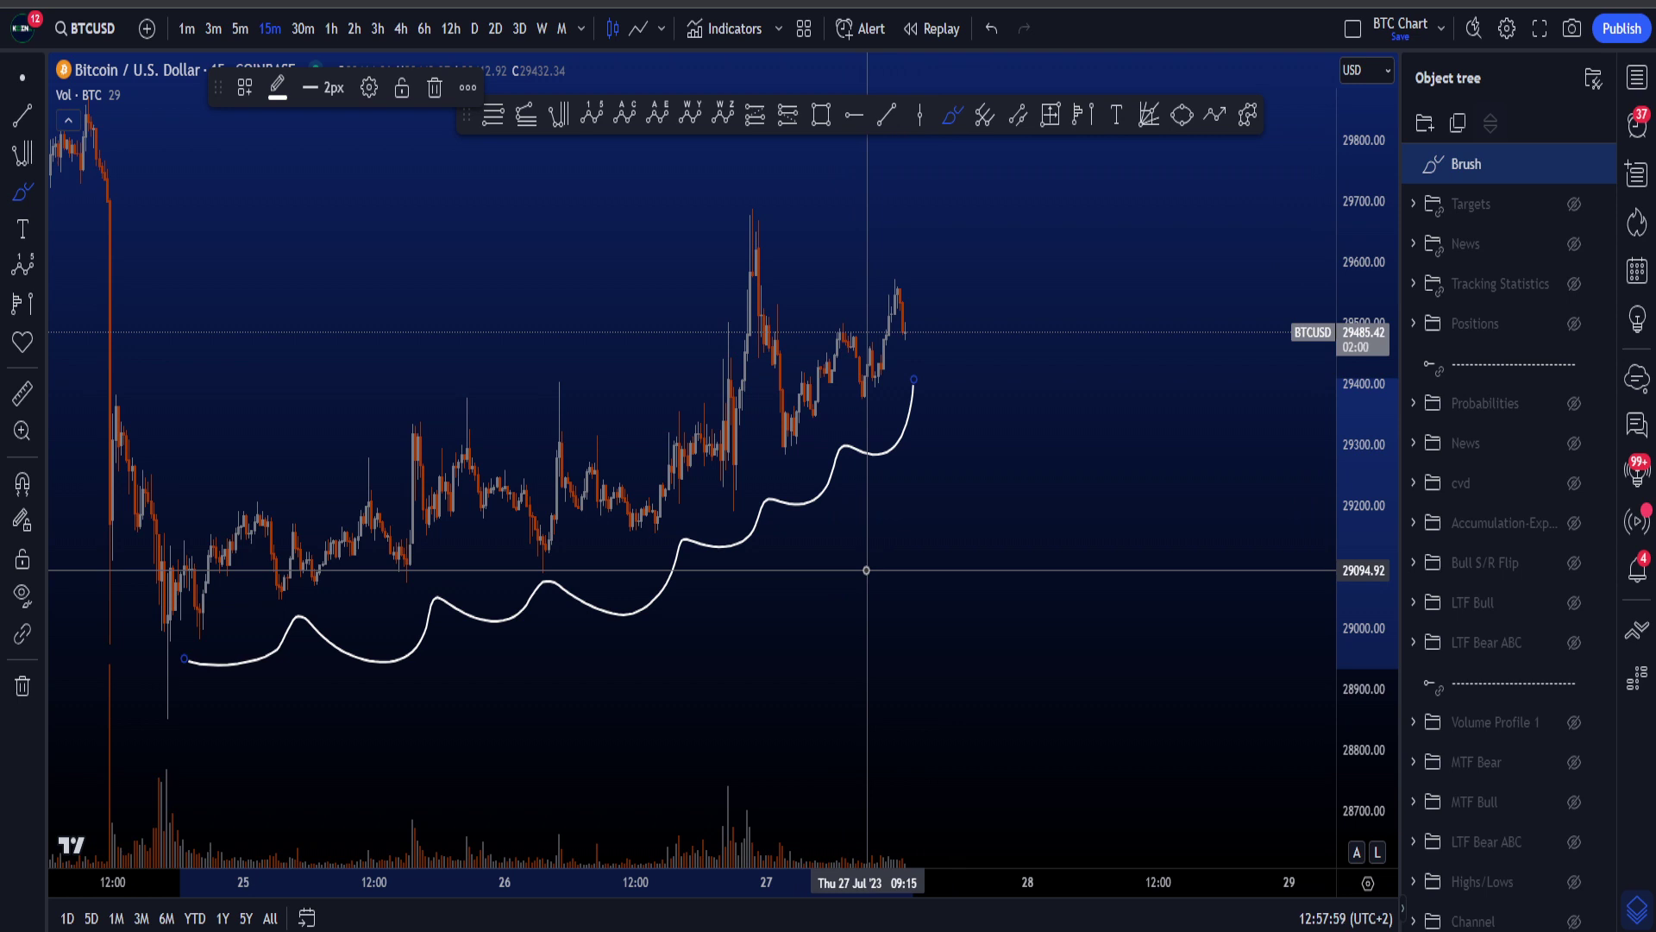
key("Delete")
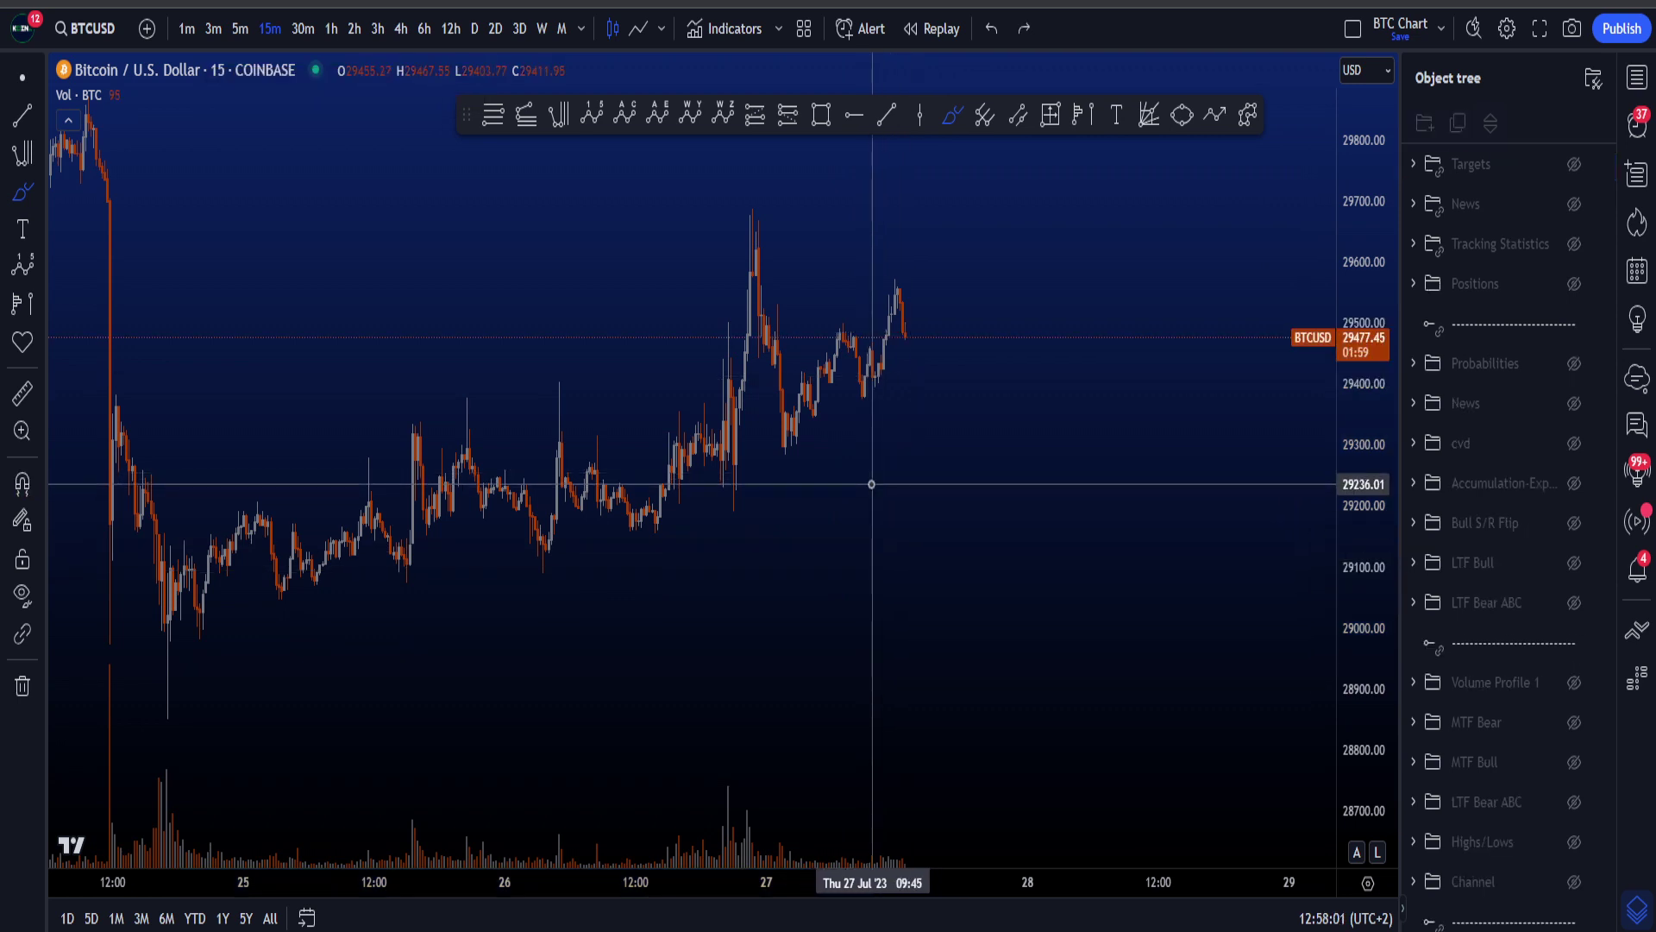
Show the Bull S/R Flip group and switch the chart to the 4-hour timeframe
left_click_drag(1365, 377, 1375, 419)
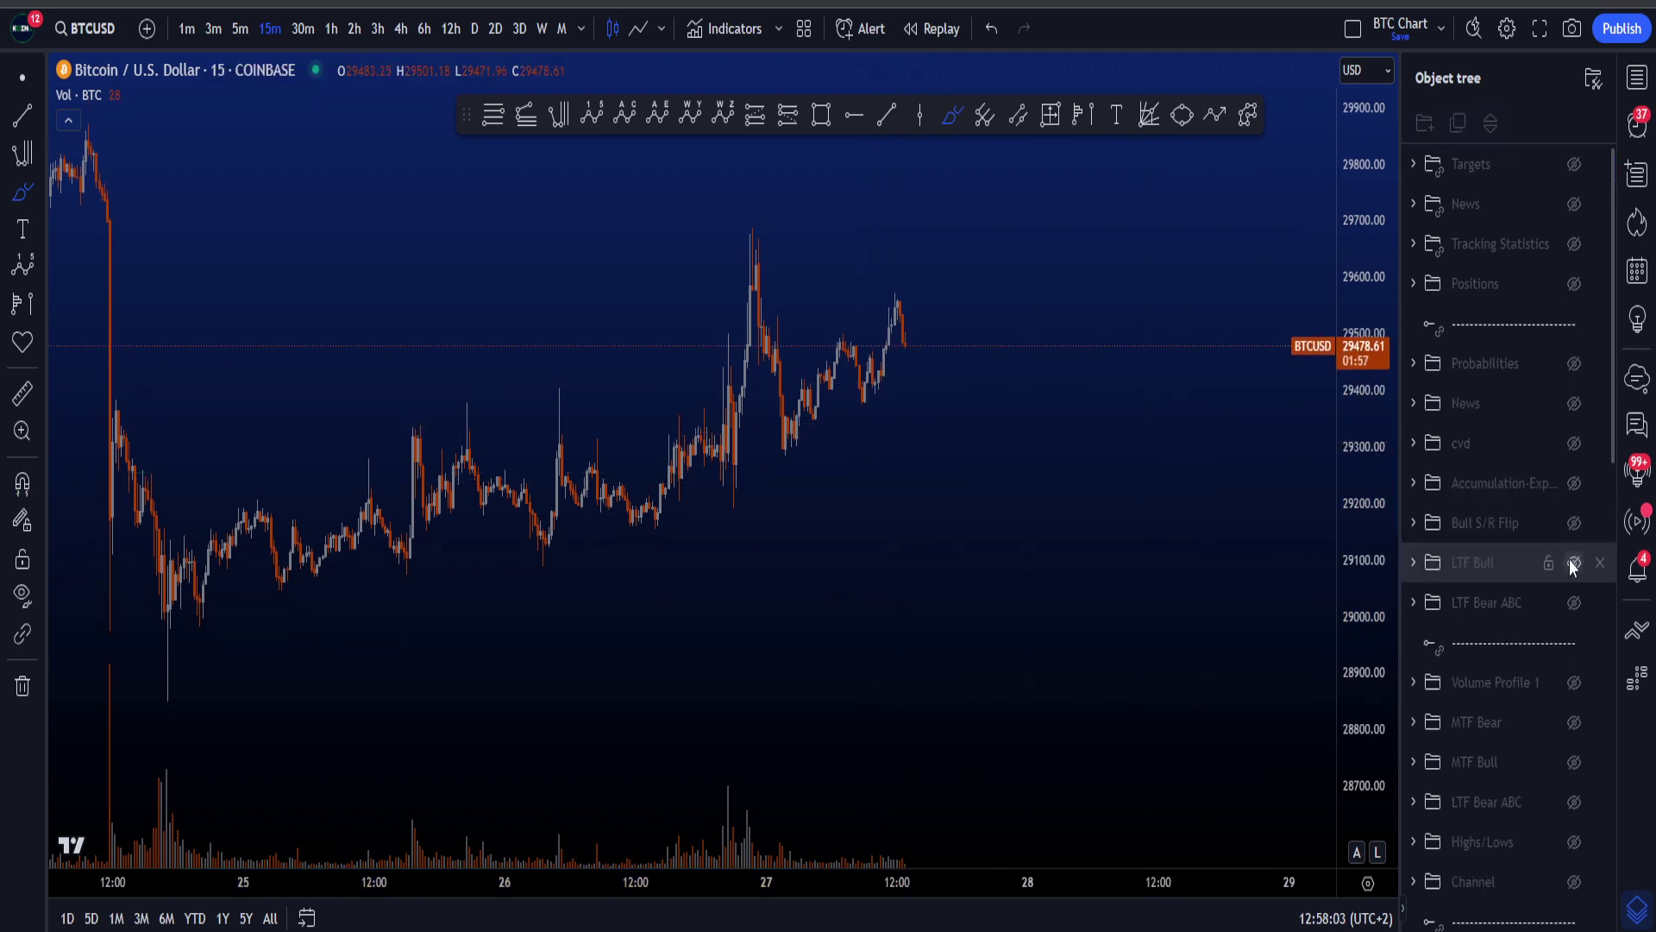
left_click(1575, 525)
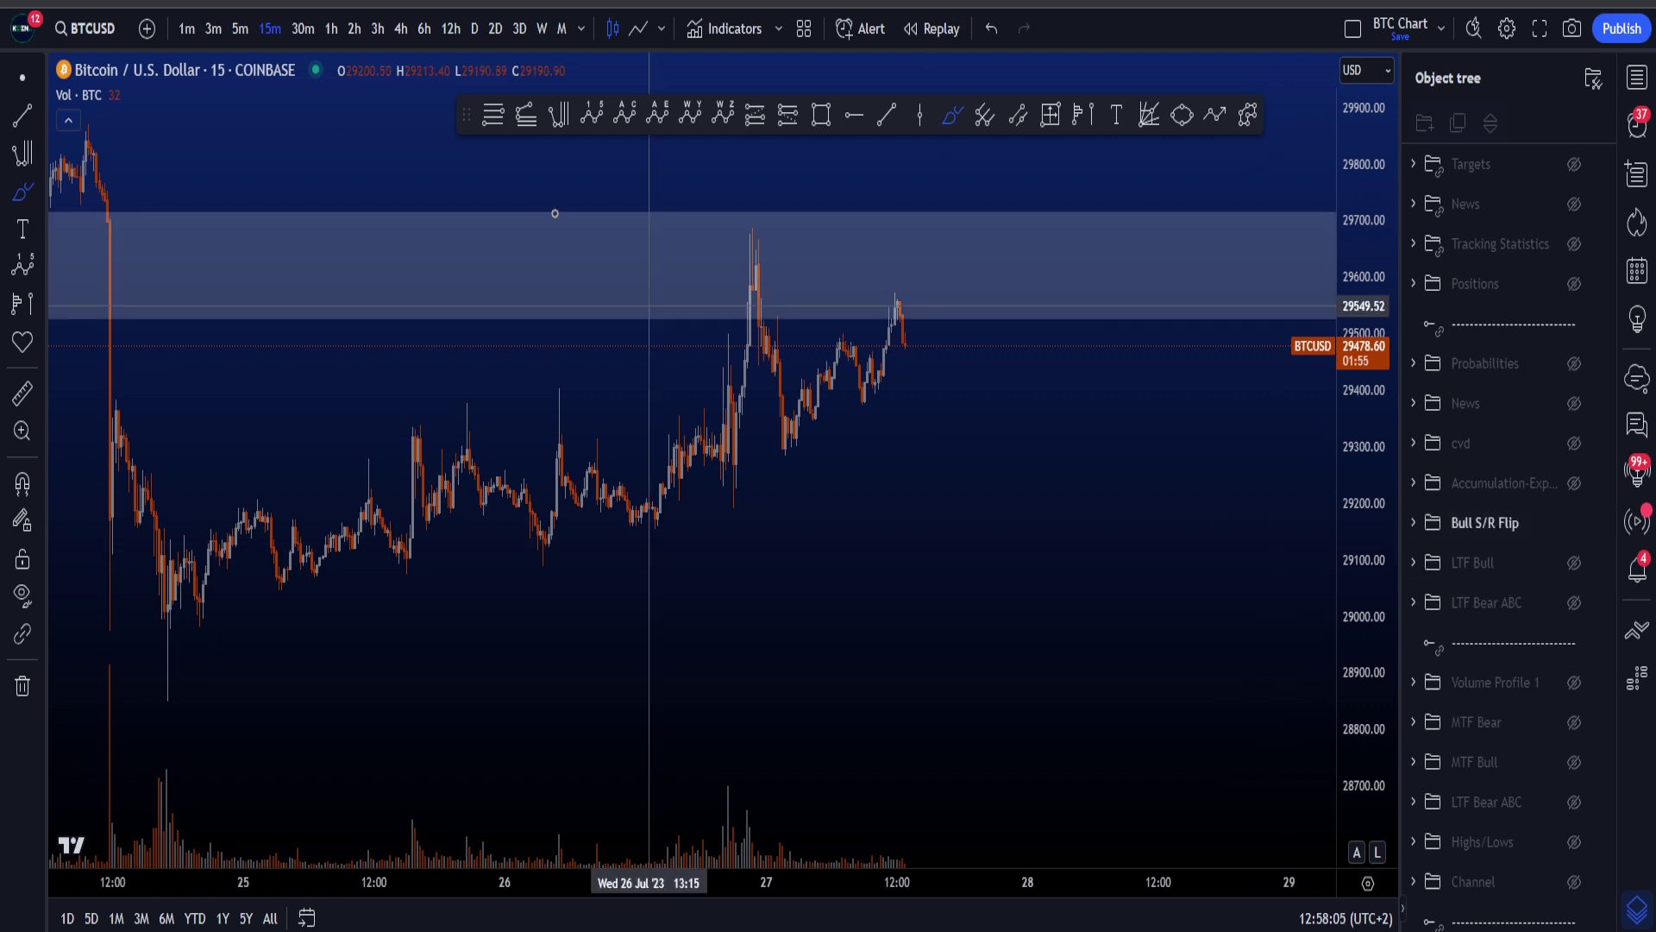
left_click(401, 28)
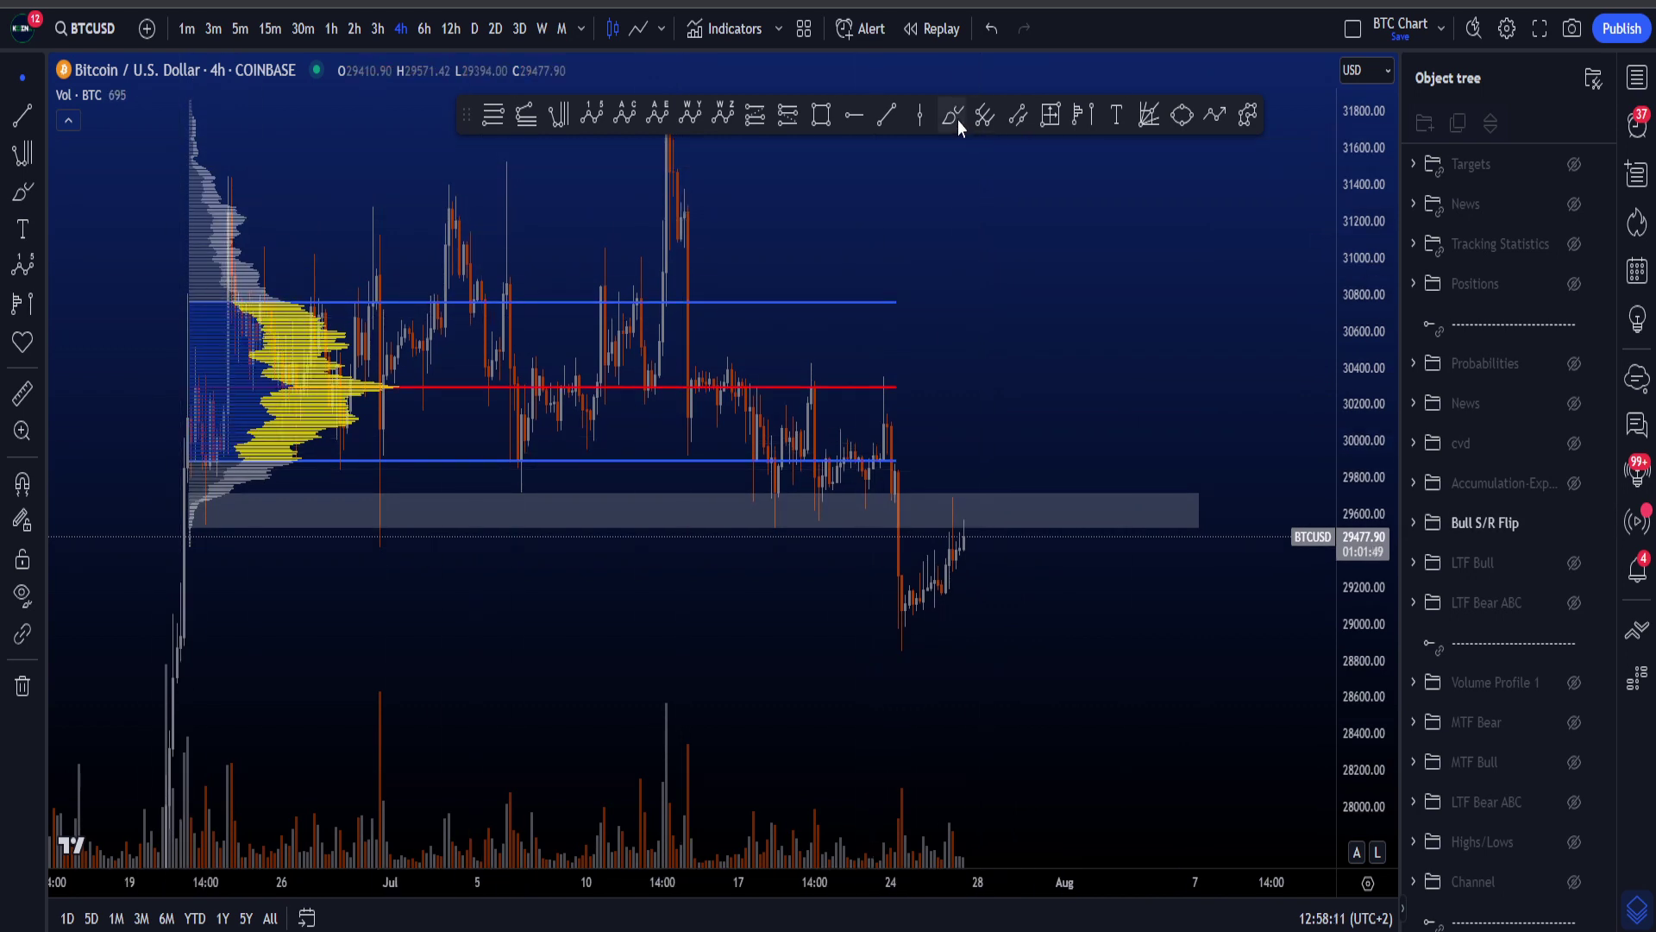
Trace and loop the price tests along the grey S/R zone from 22 June to 23 July, and undo the brush strokes
left_click_drag(172, 441, 199, 541)
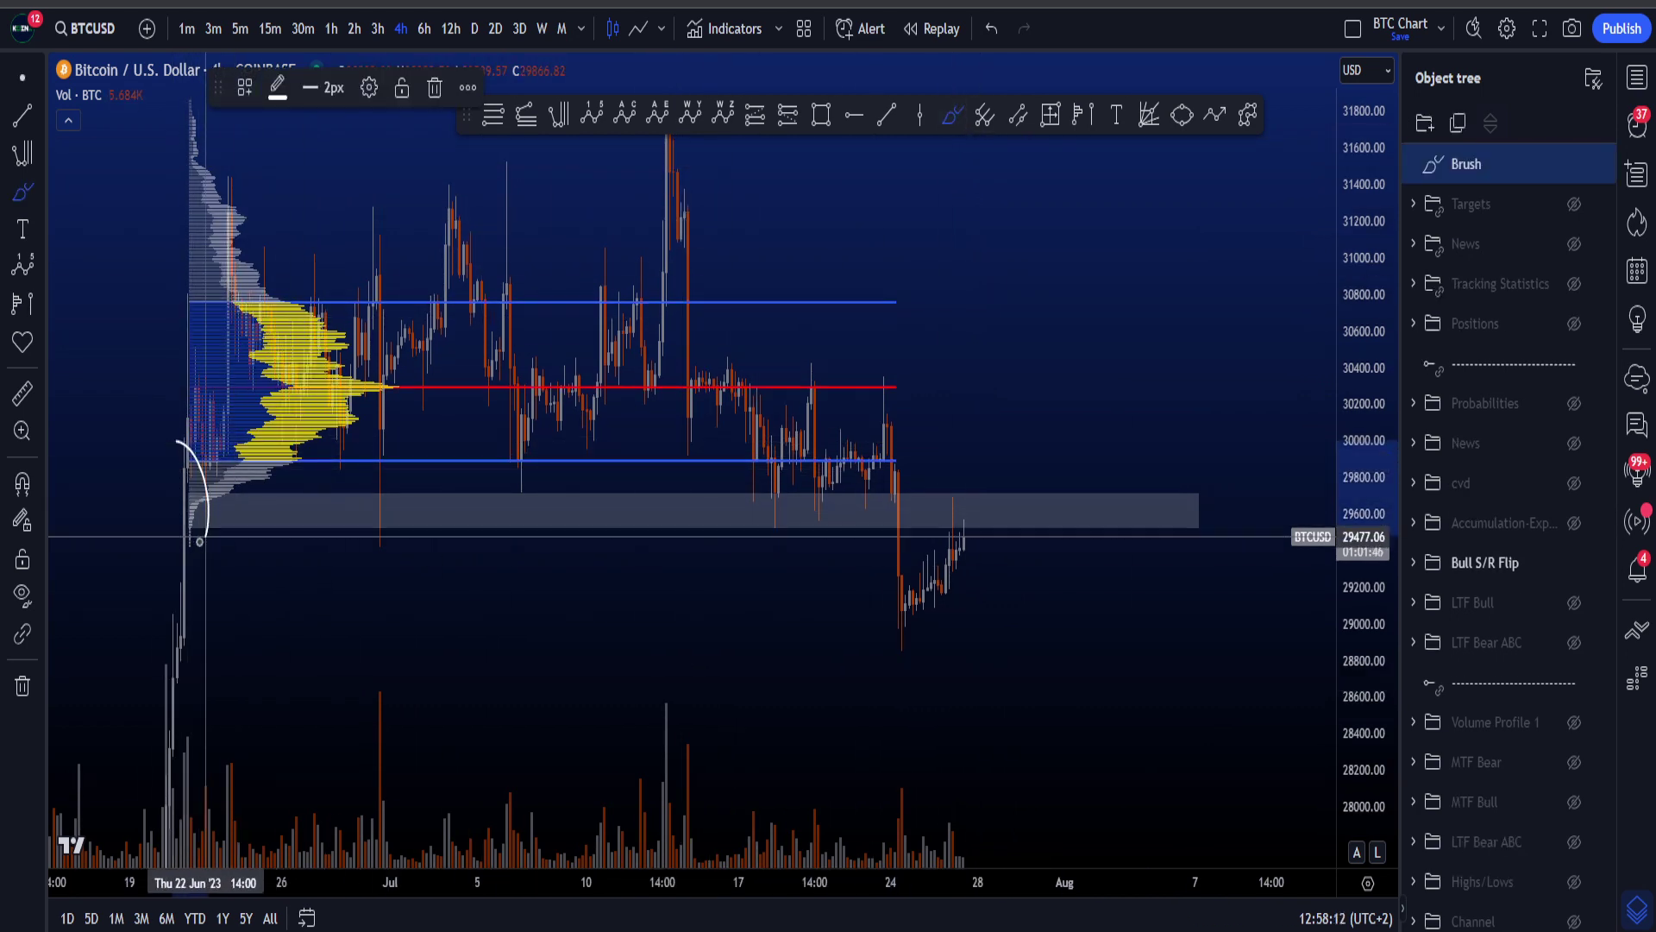
mouse_move(293, 501)
left_mouse_down()
mouse_move(522, 475)
mouse_move(716, 505)
mouse_move(769, 481)
mouse_move(789, 518)
mouse_move(850, 509)
mouse_move(832, 514)
left_mouse_up()
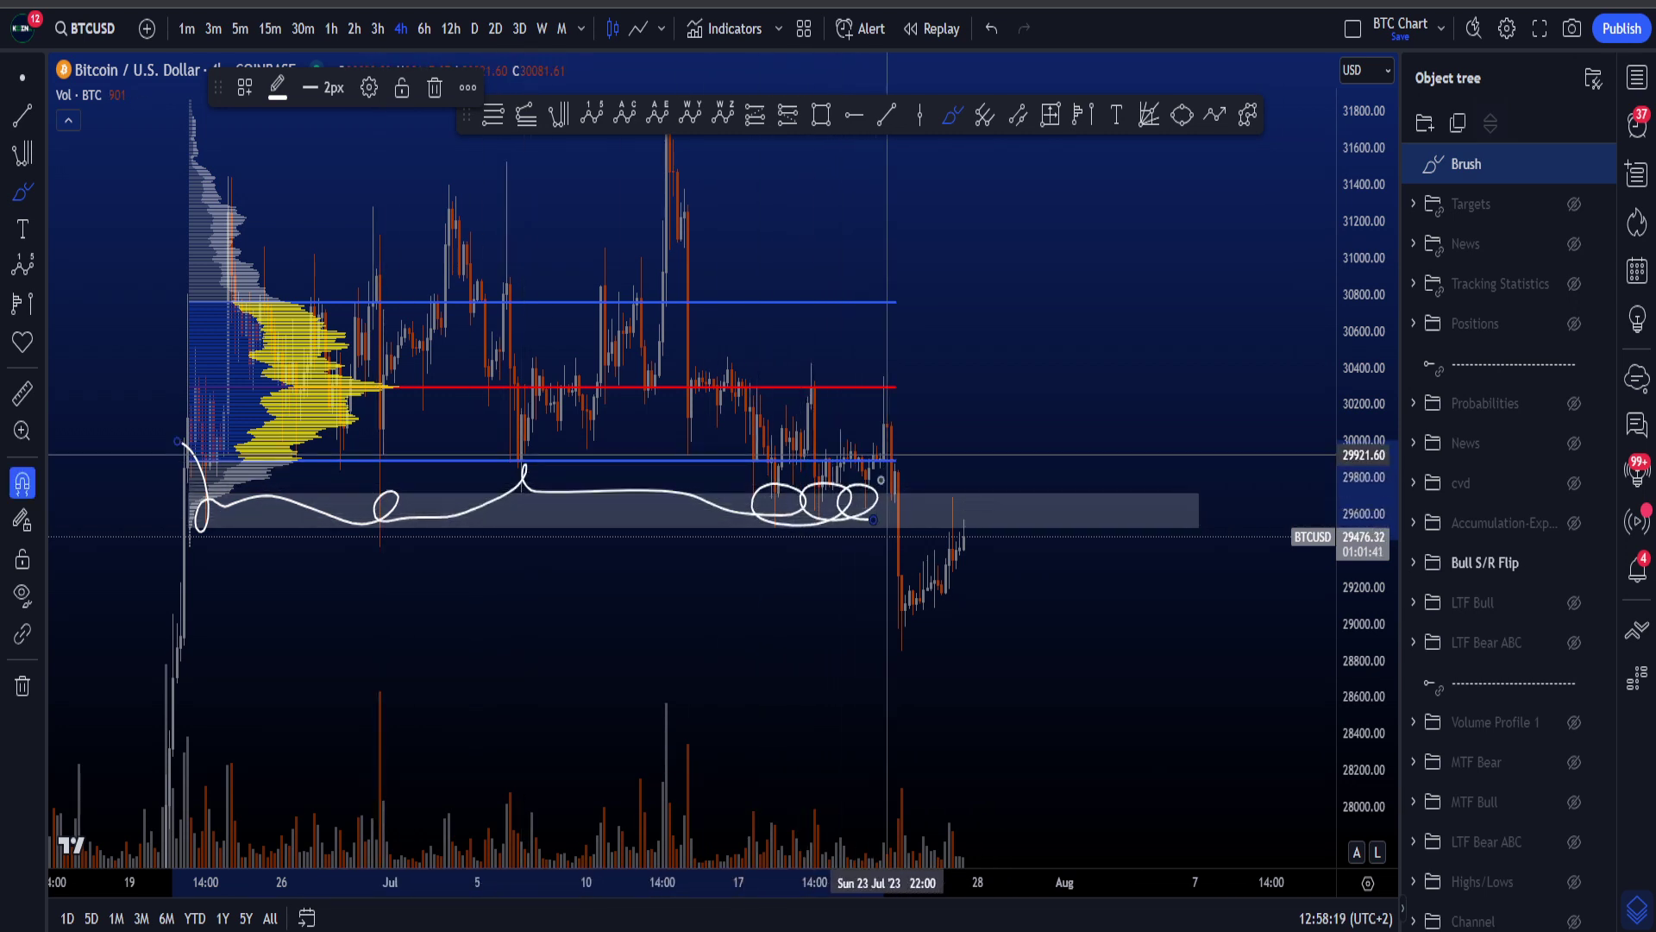
key("ctrl+z")
mouse_move(877, 435)
left_mouse_down()
mouse_move(905, 603)
mouse_move(981, 502)
left_mouse_up()
key("ctrl+z")
key("z")
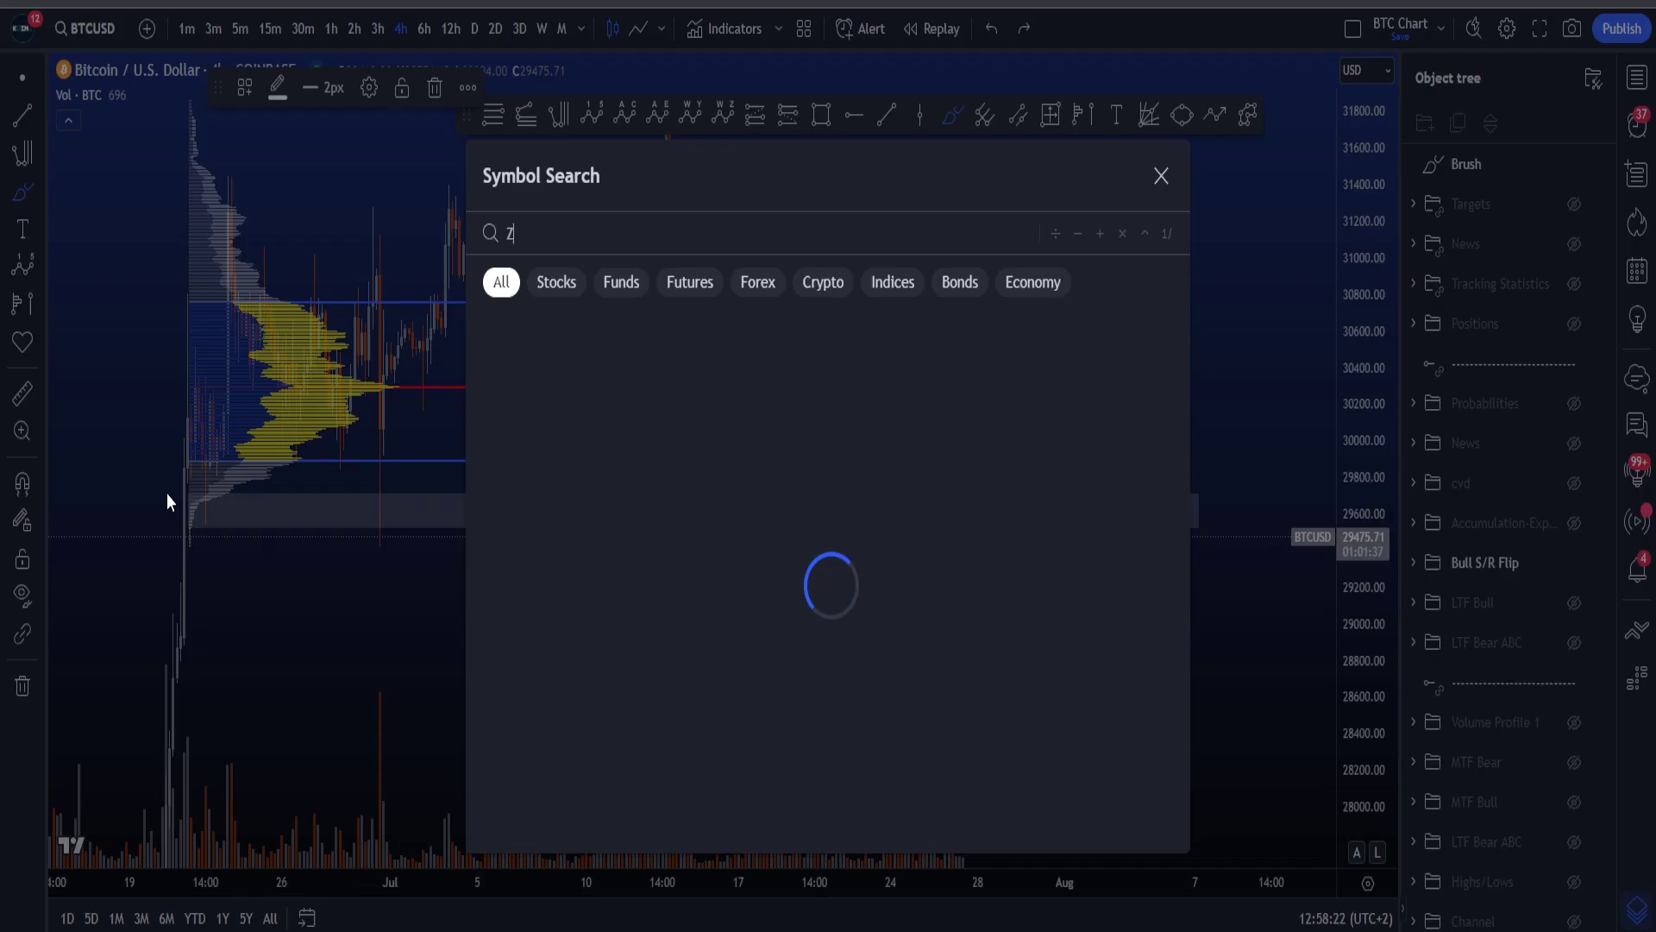
key("Escape")
Brush a stroke just above the grey S/R zone and a falling path below it, and undo both
mouse_move(669, 473)
left_mouse_down()
mouse_move(141, 596)
mouse_move(540, 480)
left_mouse_up()
key("ctrl+z")
mouse_move(1007, 496)
left_mouse_down()
mouse_move(930, 539)
mouse_move(1072, 759)
left_mouse_up()
key("ctrl+z")
key("ctrl+z")
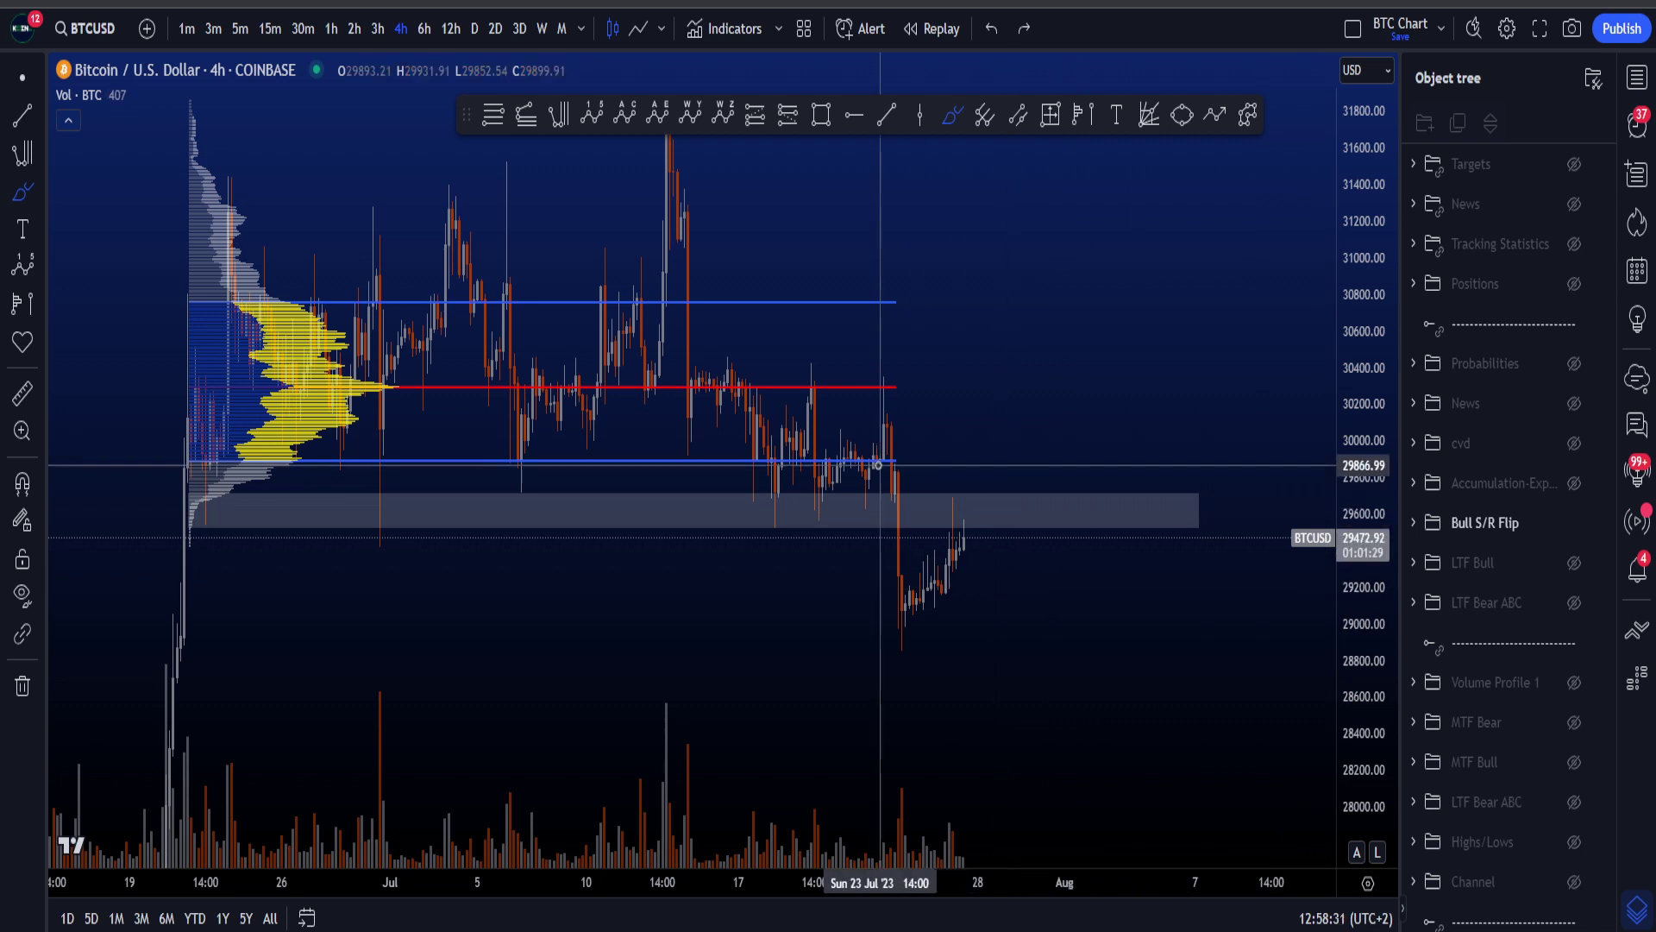
Outline the whole volume profile trading range above the grey zone with the brush and undo the outline
mouse_move(826, 524)
left_mouse_down()
mouse_move(944, 503)
mouse_move(148, 431)
mouse_move(863, 256)
left_mouse_up()
key("ctrl+z")
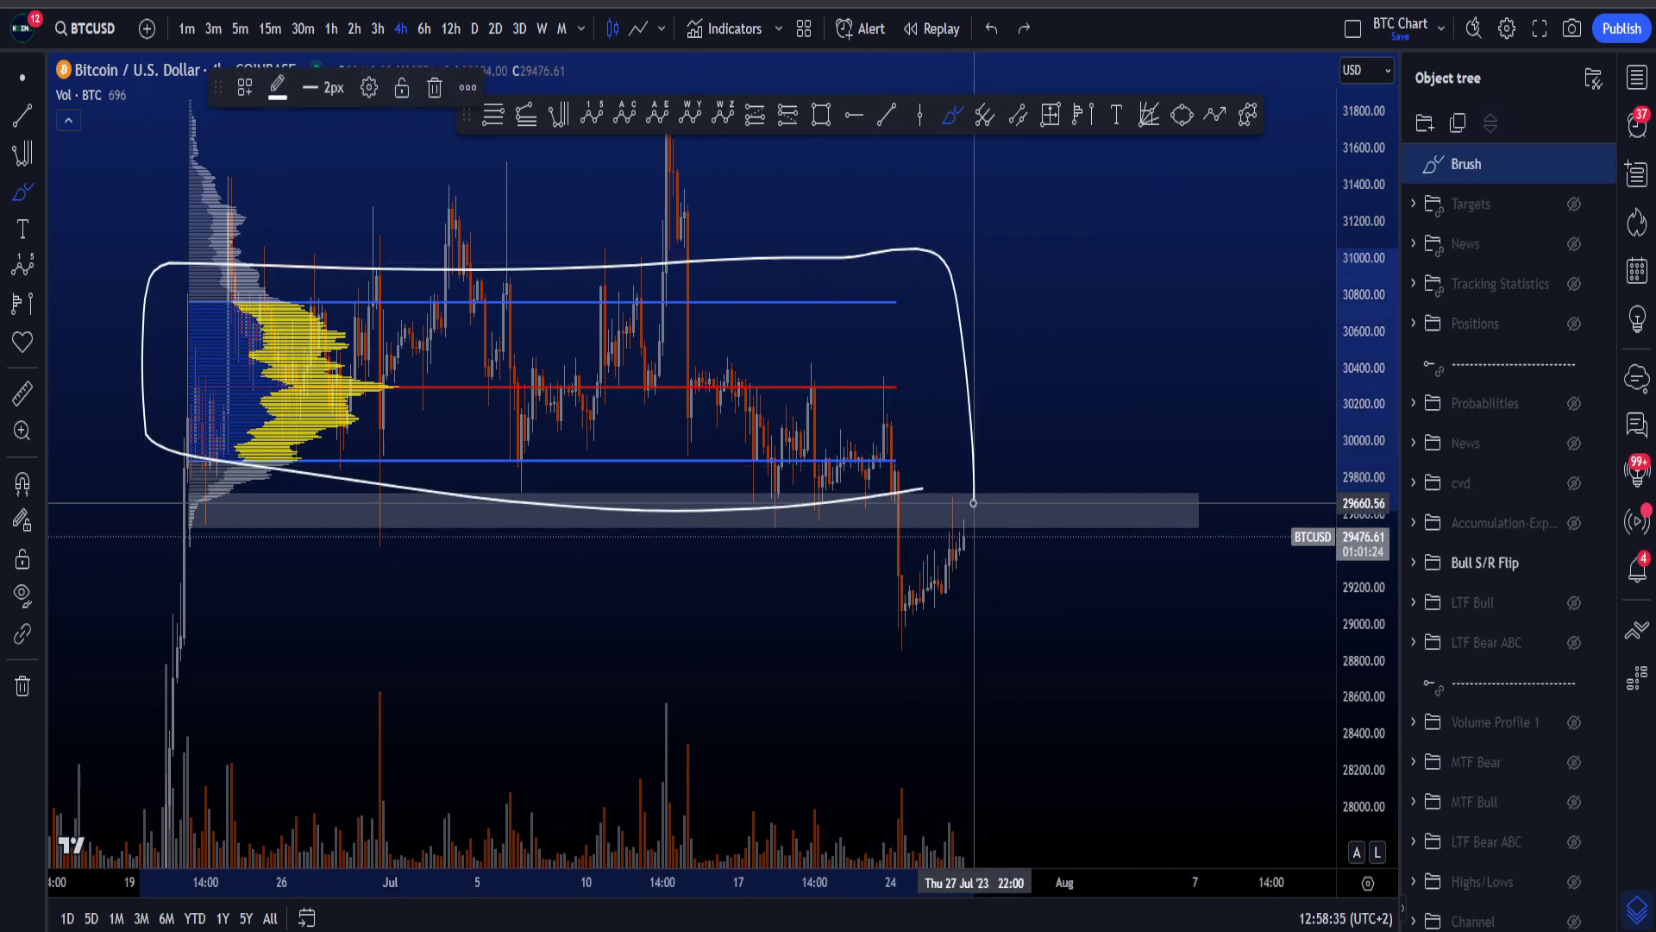
key("ctrl+z")
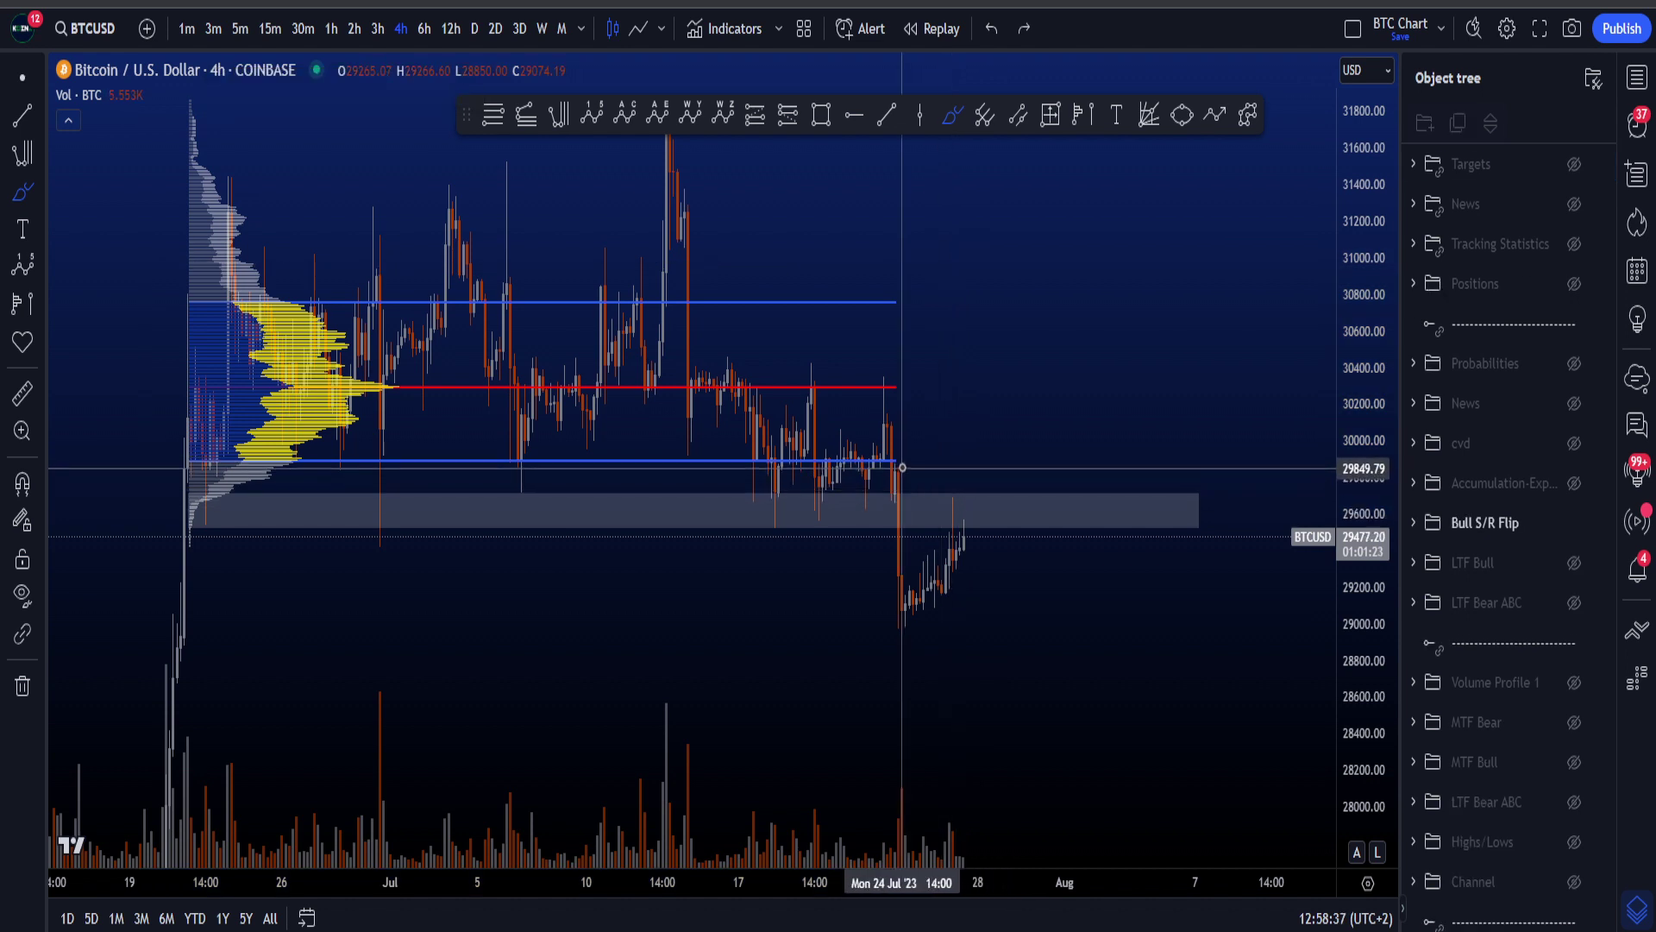
Sketch a rise above the lower blue line, a retest of it and a continuation to about 30300, and undo all strokes
mouse_move(902, 467)
left_mouse_down()
mouse_move(879, 503)
mouse_move(968, 495)
mouse_move(898, 496)
mouse_move(990, 432)
left_mouse_up()
key("ctrl+z")
key("ctrl+z")
key("ctrl+z")
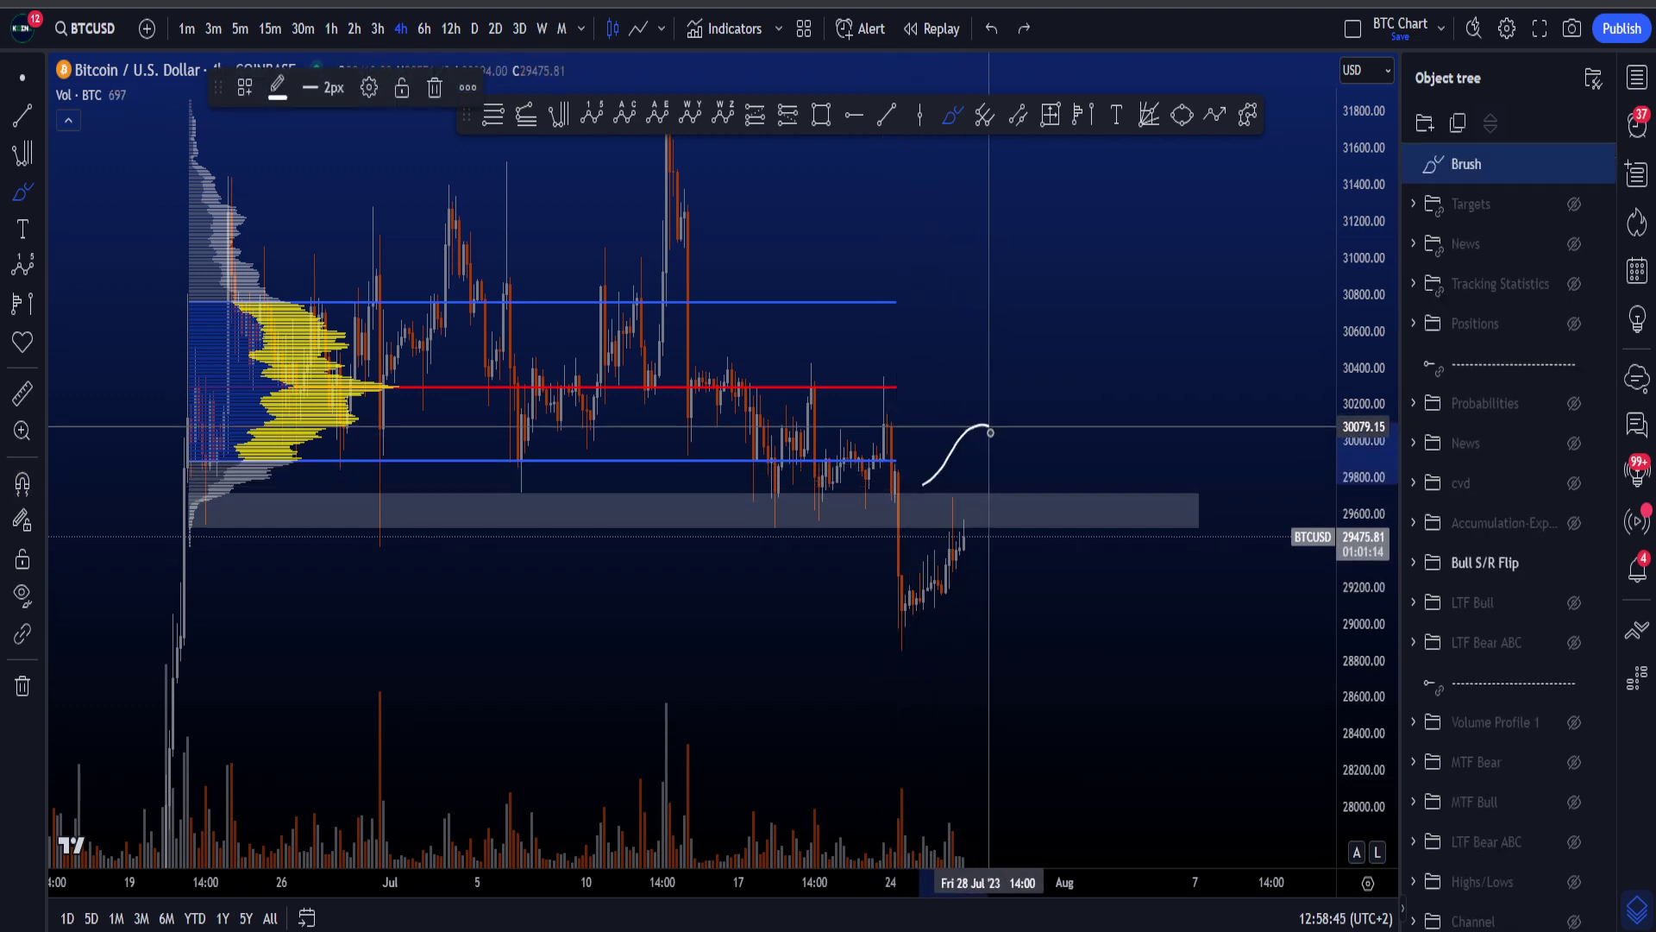
mouse_move(893, 463)
left_mouse_down()
mouse_move(1008, 452)
mouse_move(1032, 399)
left_mouse_up()
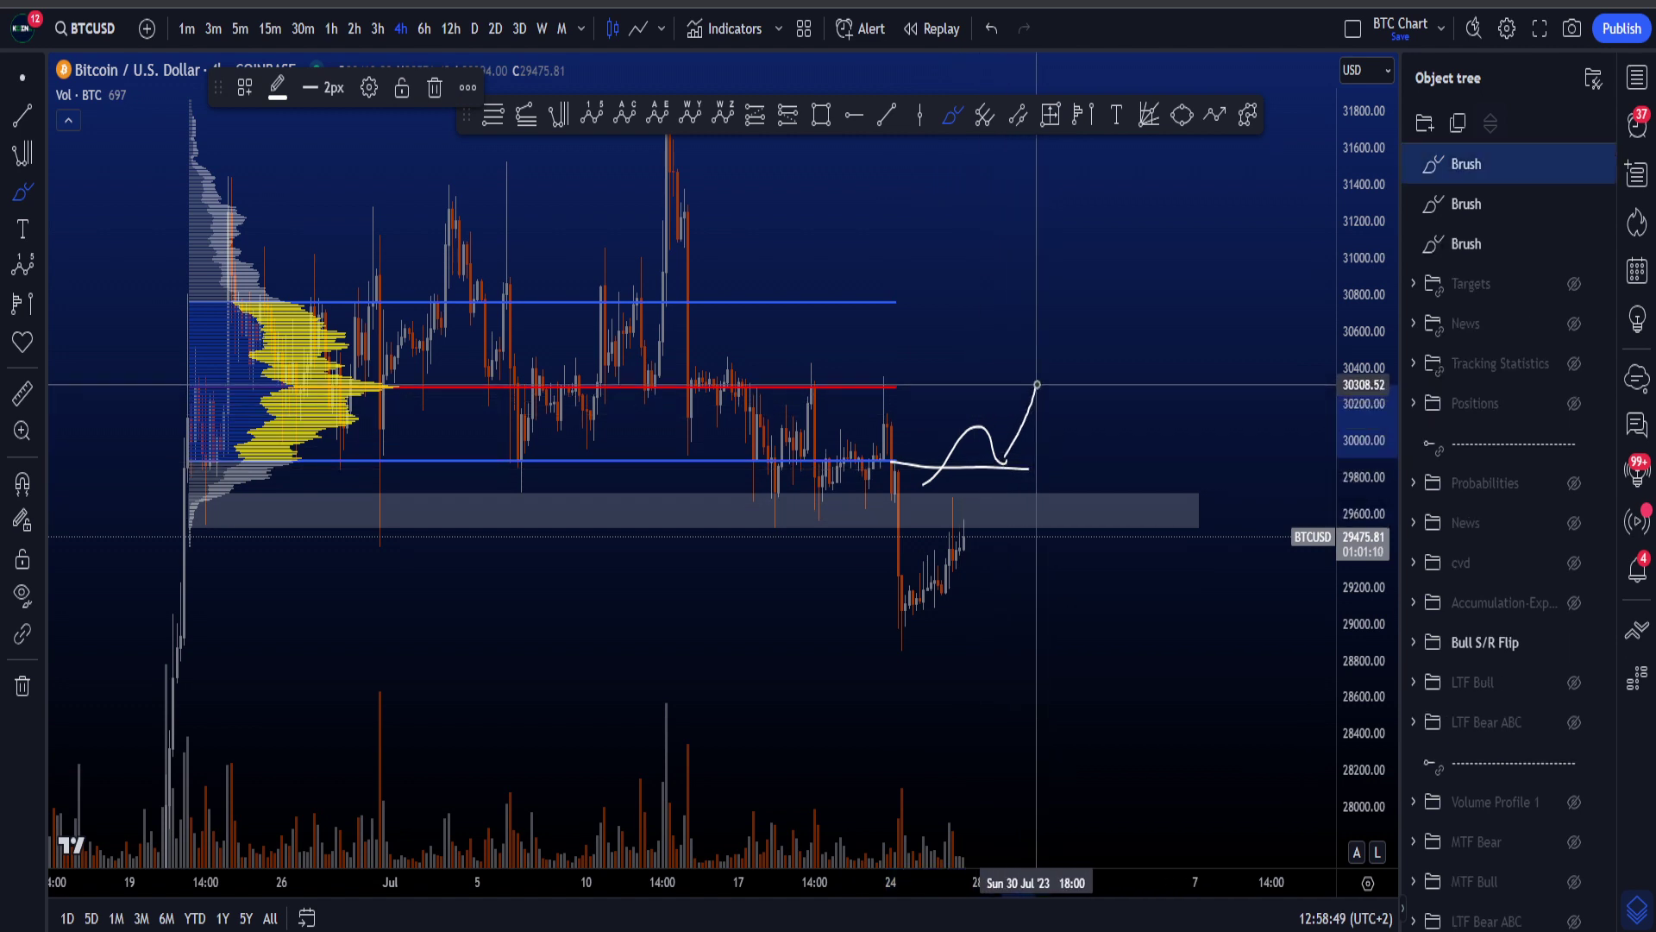
key("ctrl+z")
key("ctrl+z")
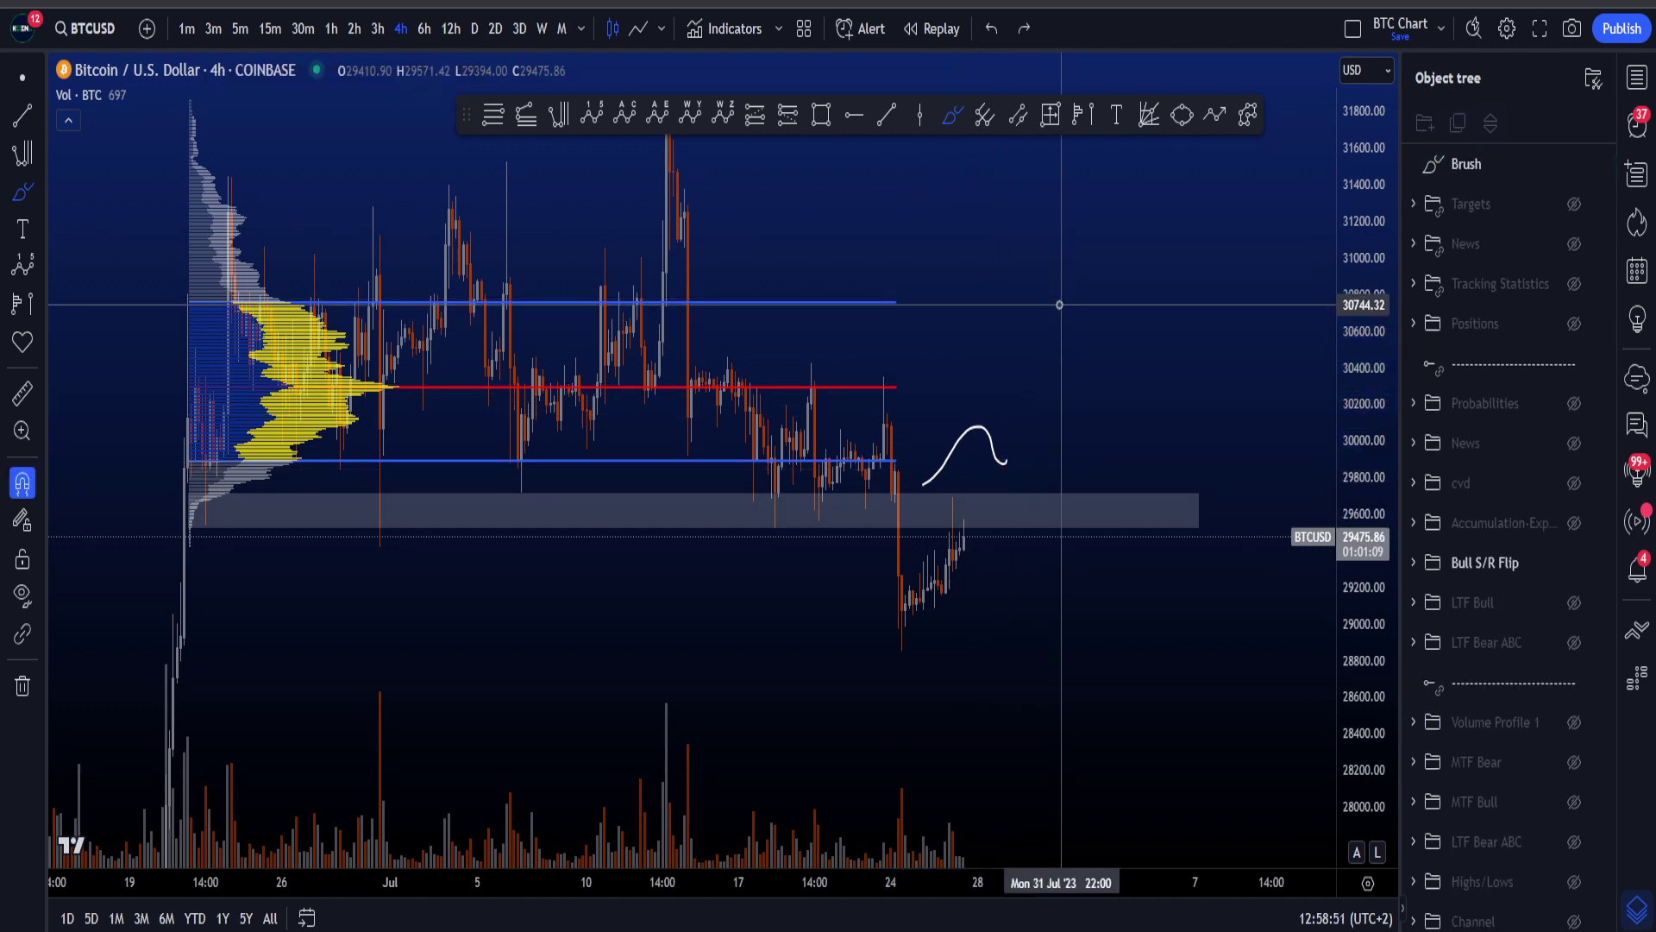
mouse_move(937, 491)
left_mouse_down()
mouse_move(277, 505)
mouse_move(555, 200)
mouse_move(939, 477)
left_mouse_up()
key("ctrl+z")
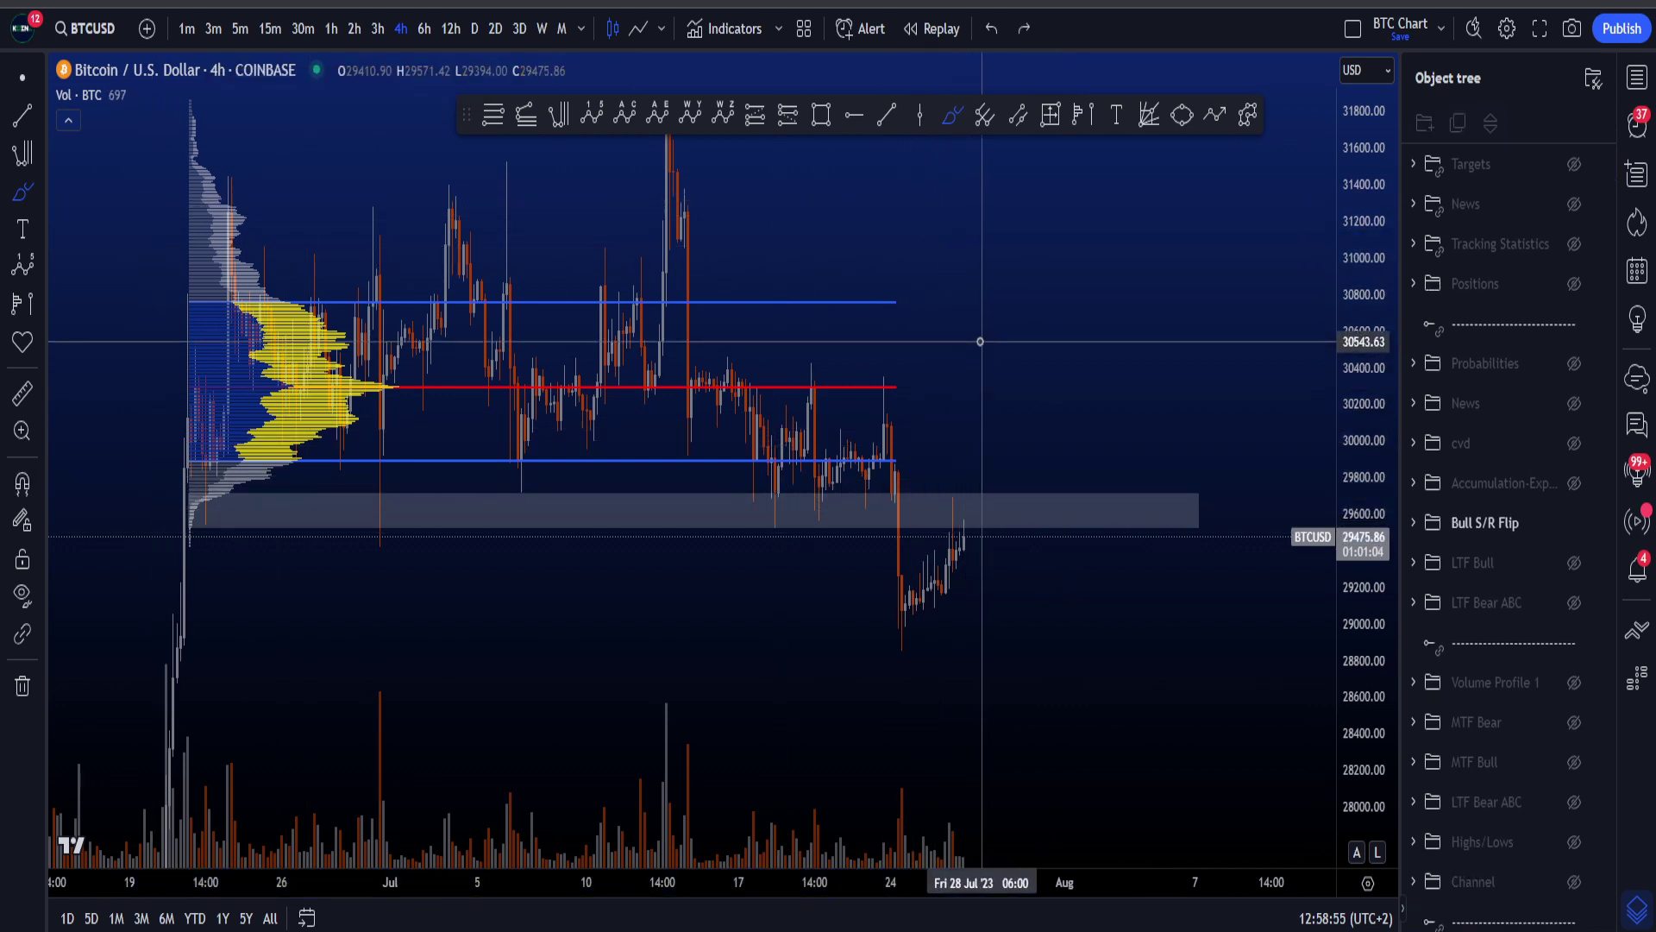
mouse_move(1017, 302)
left_mouse_down()
mouse_move(901, 314)
mouse_move(1052, 317)
left_mouse_up()
key("ctrl+z")
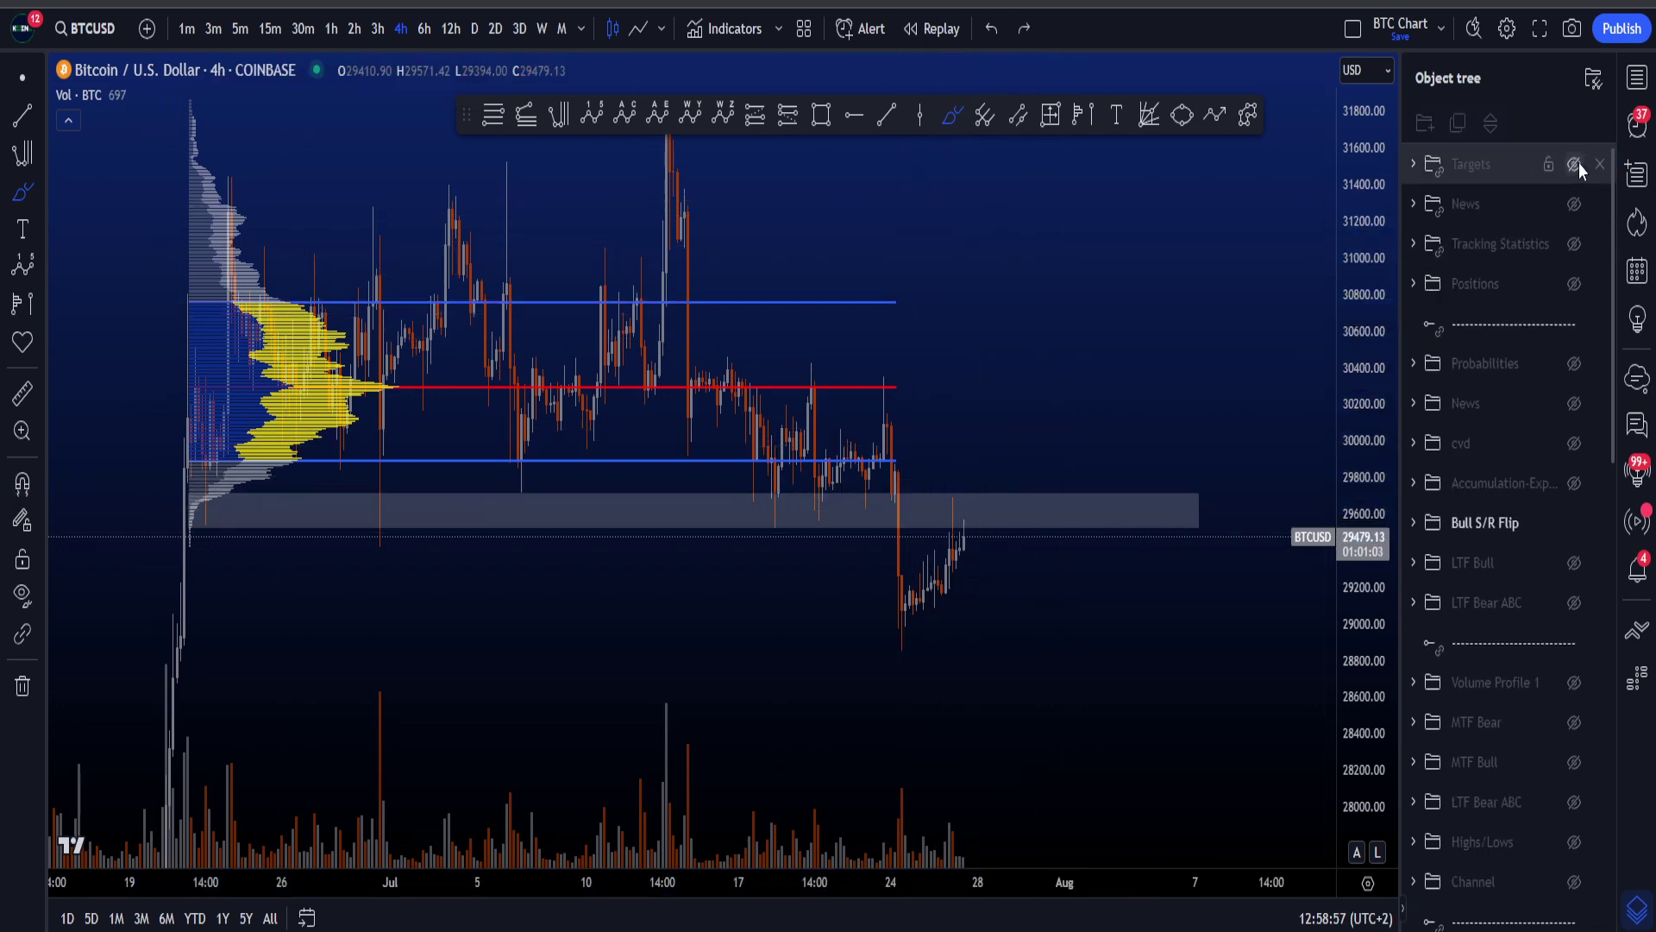
Show the Targets group and delete the grey target zone near 30200 that starts at the 20 July high
left_click(1575, 164)
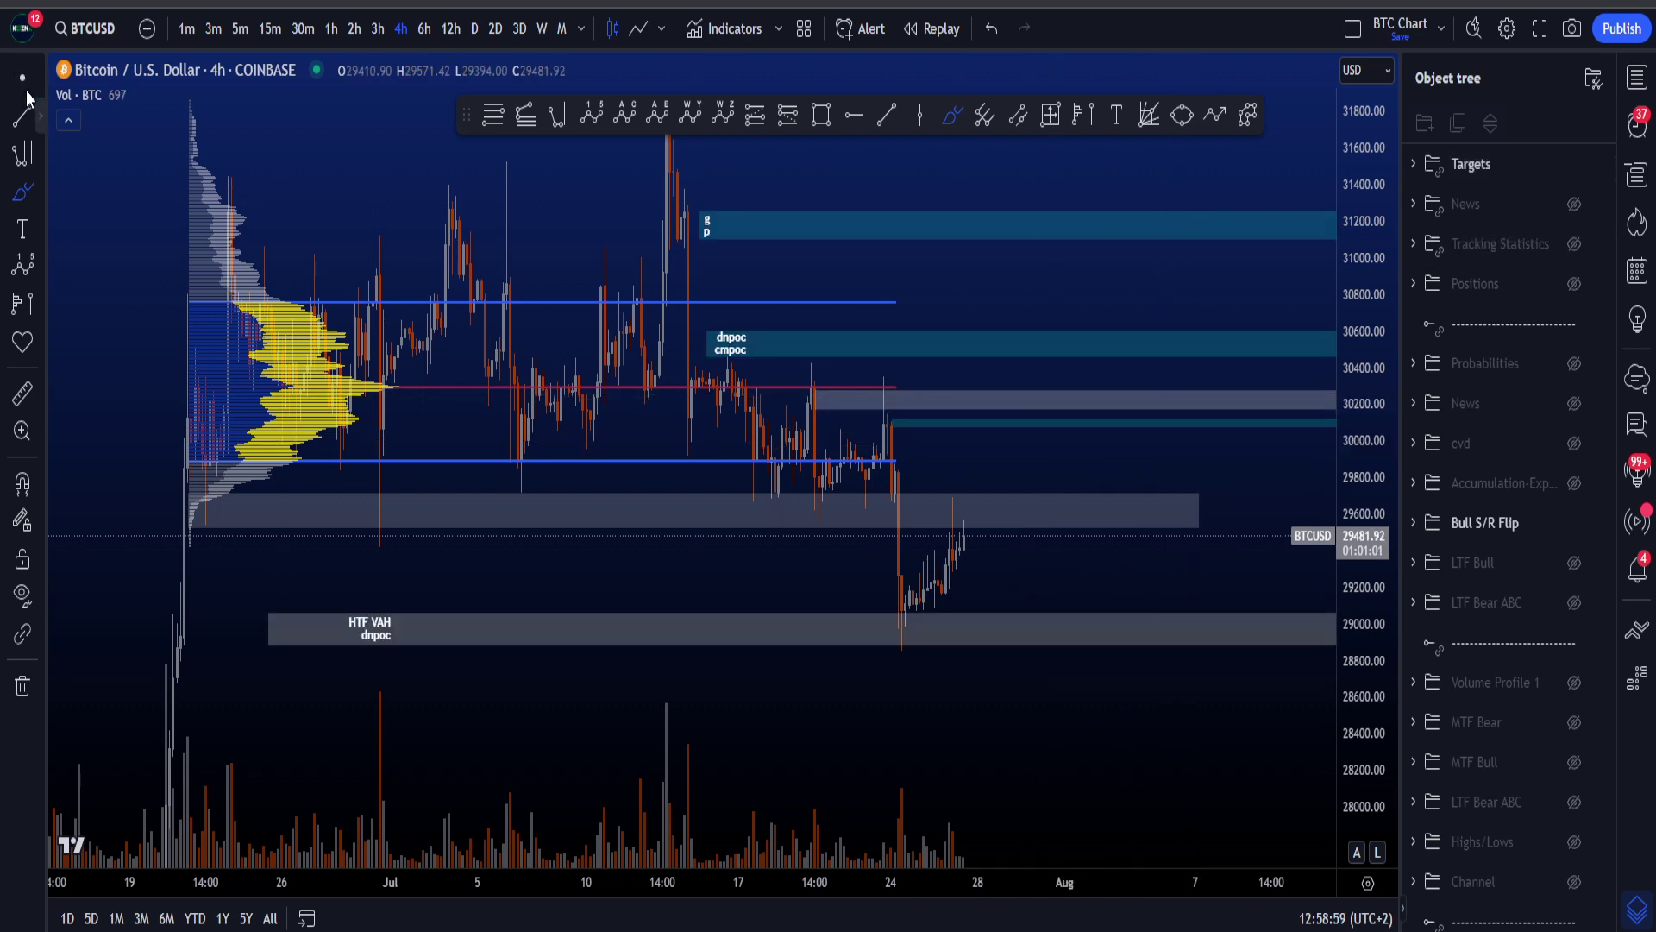
left_click_drag(1350, 514, 1350, 457)
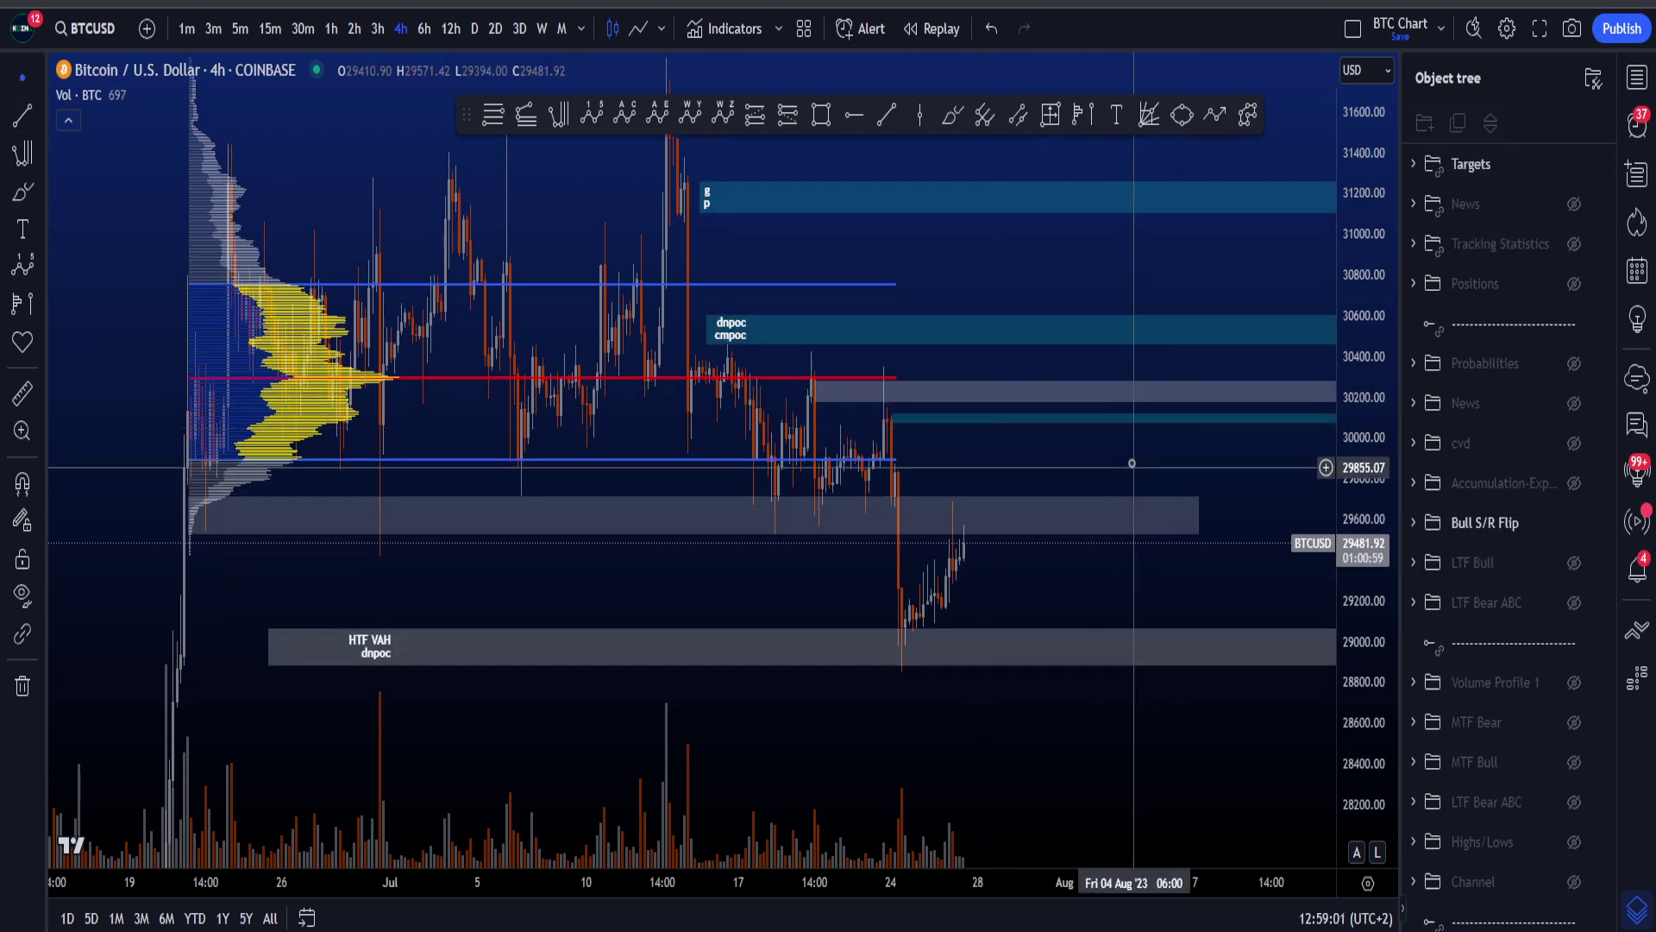
left_click_drag(1131, 466, 1116, 519)
key("Delete")
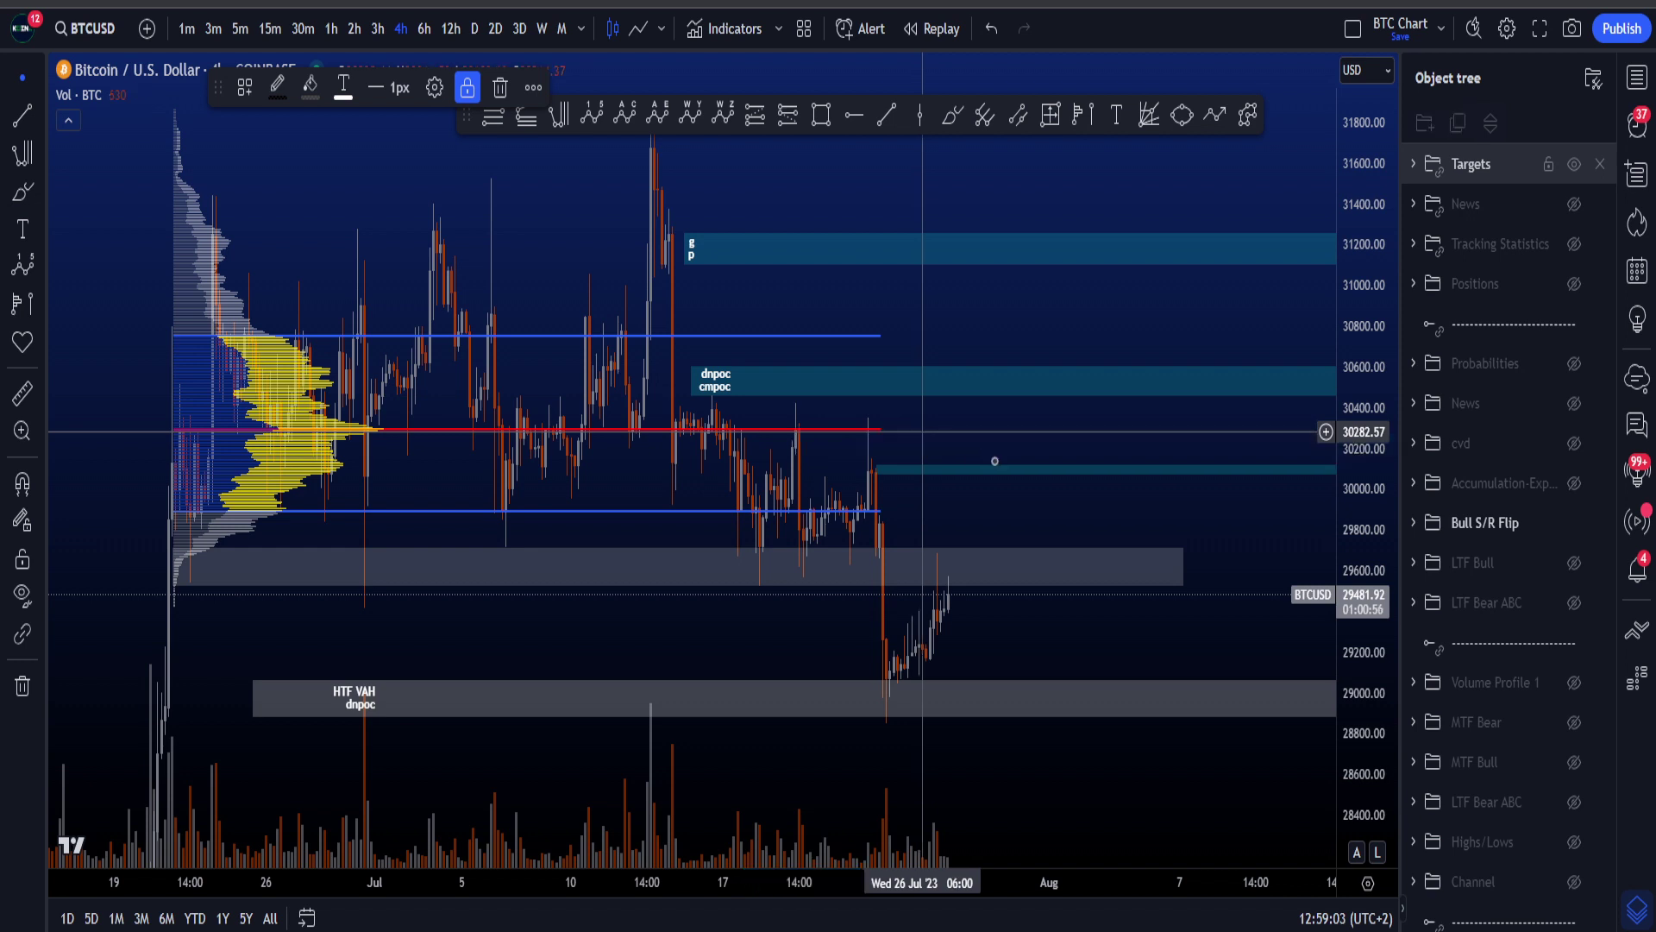
Examine the upper and lower price bounds of the three teal target zones, from the lowest to the highest
left_click_drag(1007, 493, 999, 502)
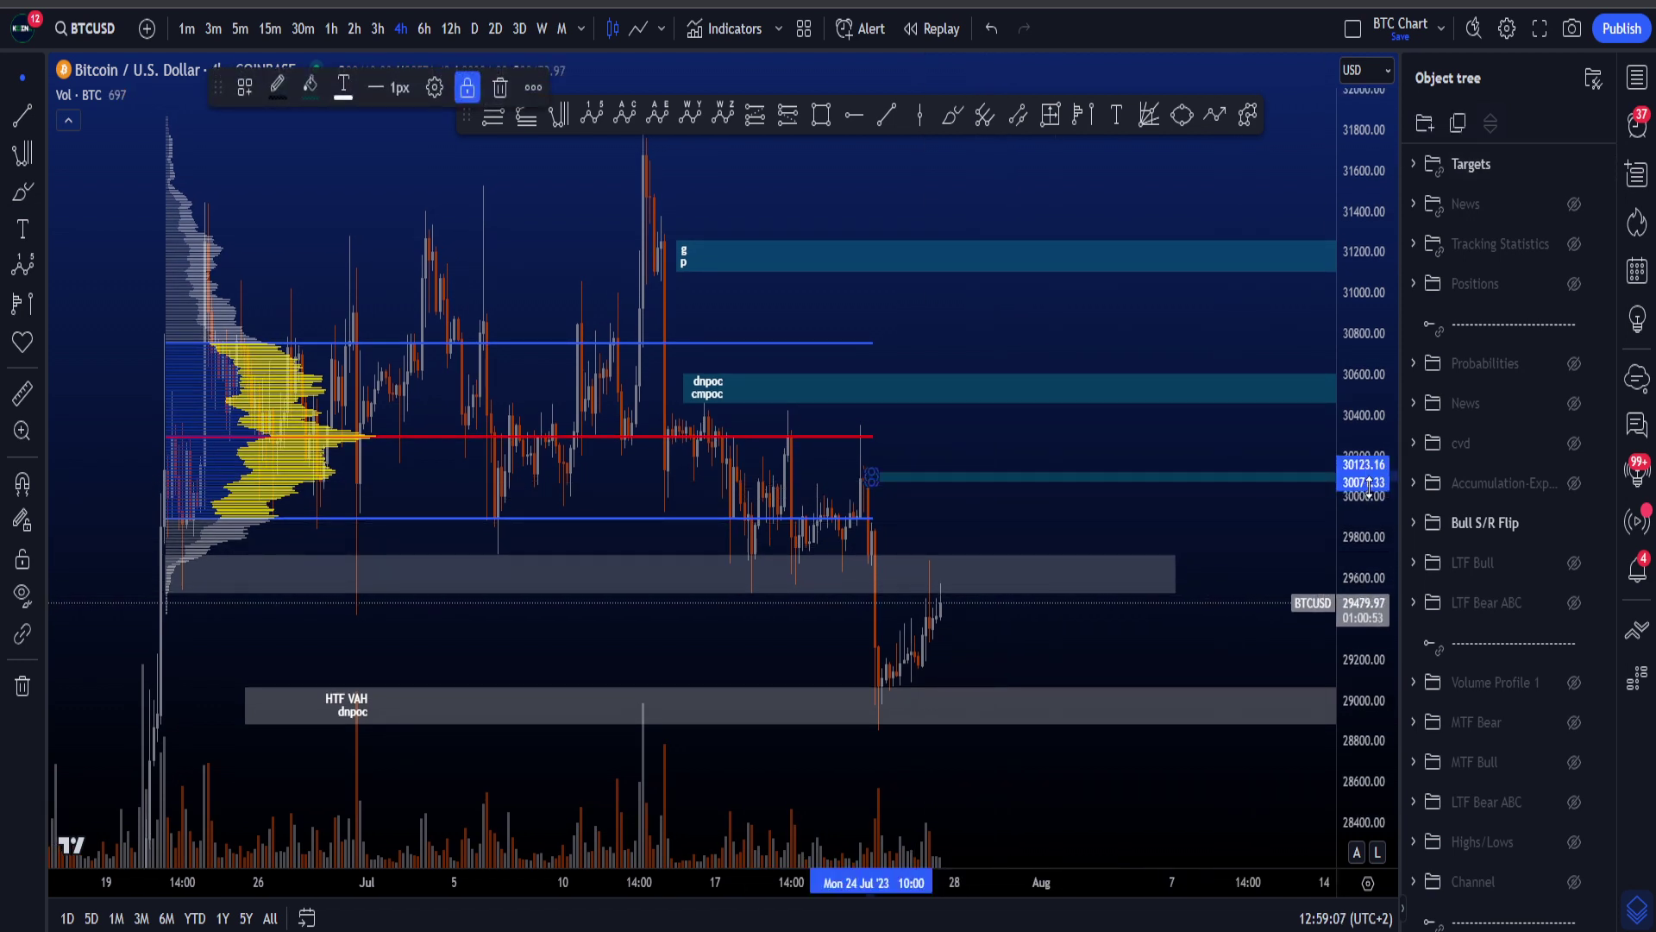
left_click(1032, 392)
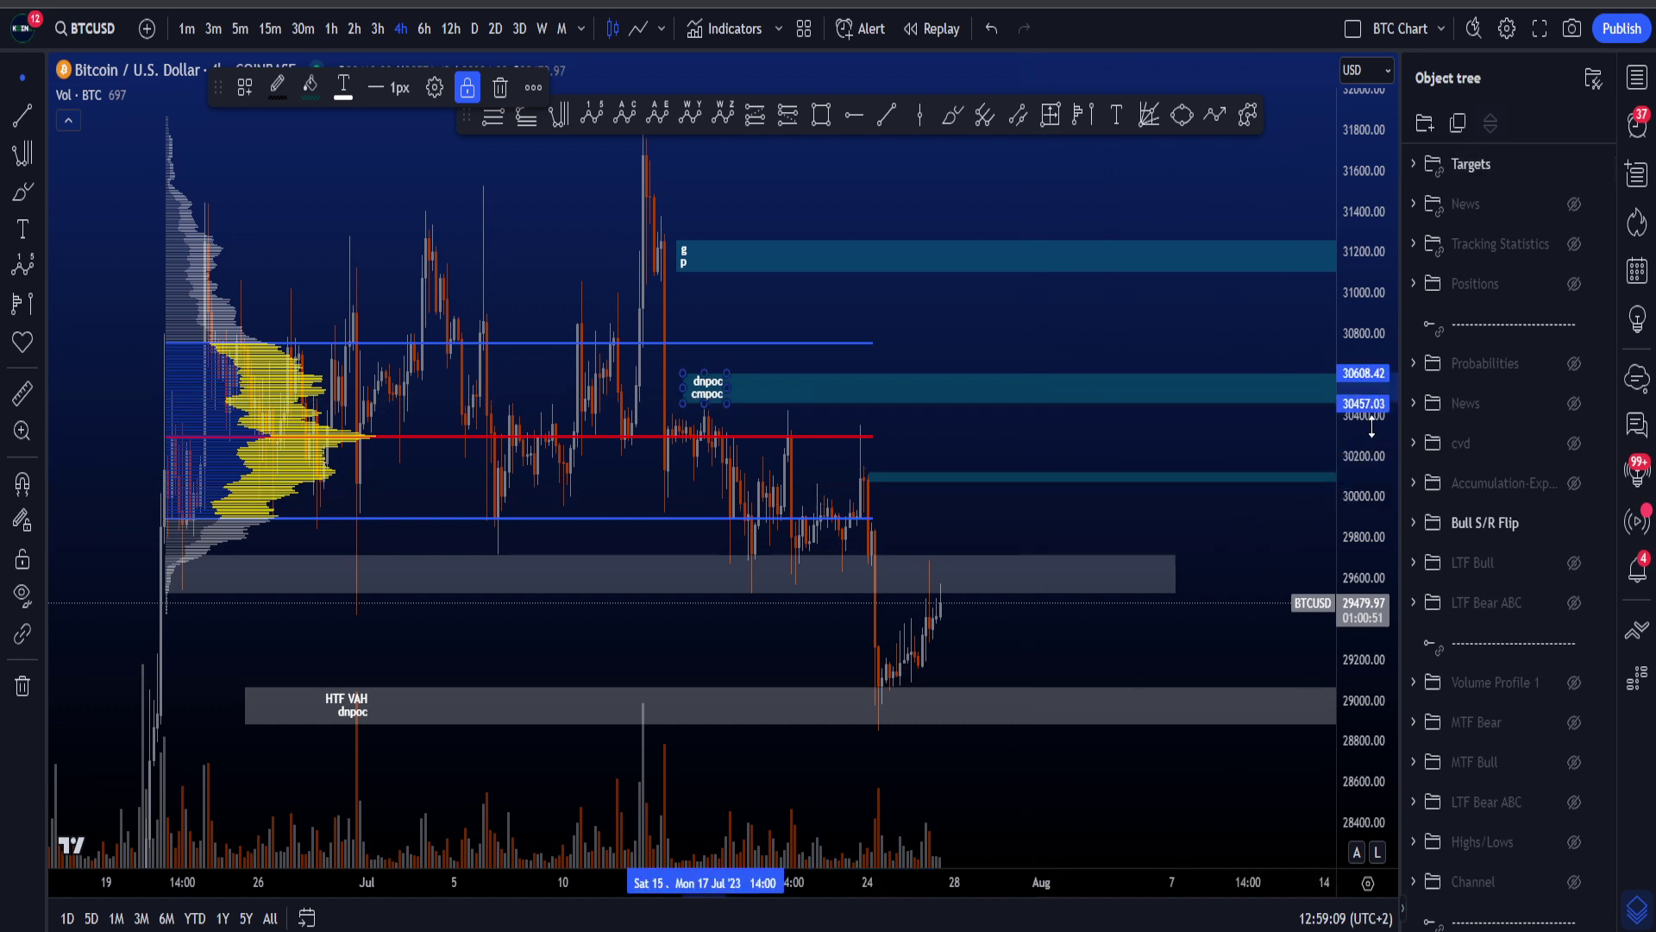
left_click(1109, 266)
left_click_drag(1265, 313, 1271, 384)
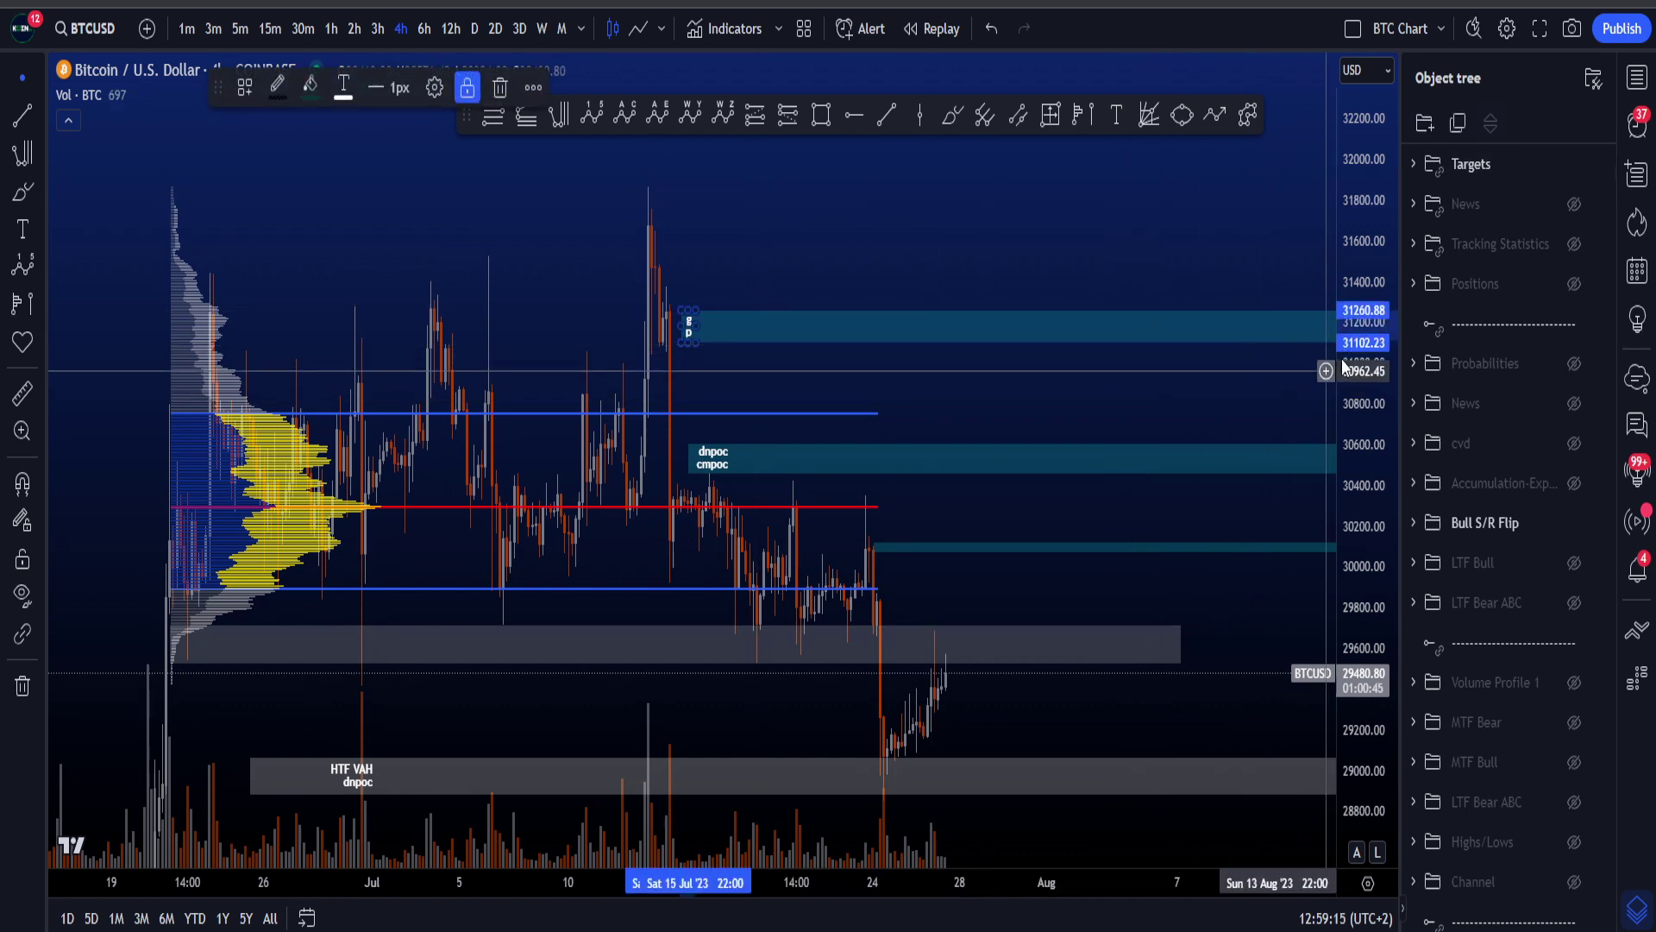
left_click_drag(1238, 373, 1217, 279)
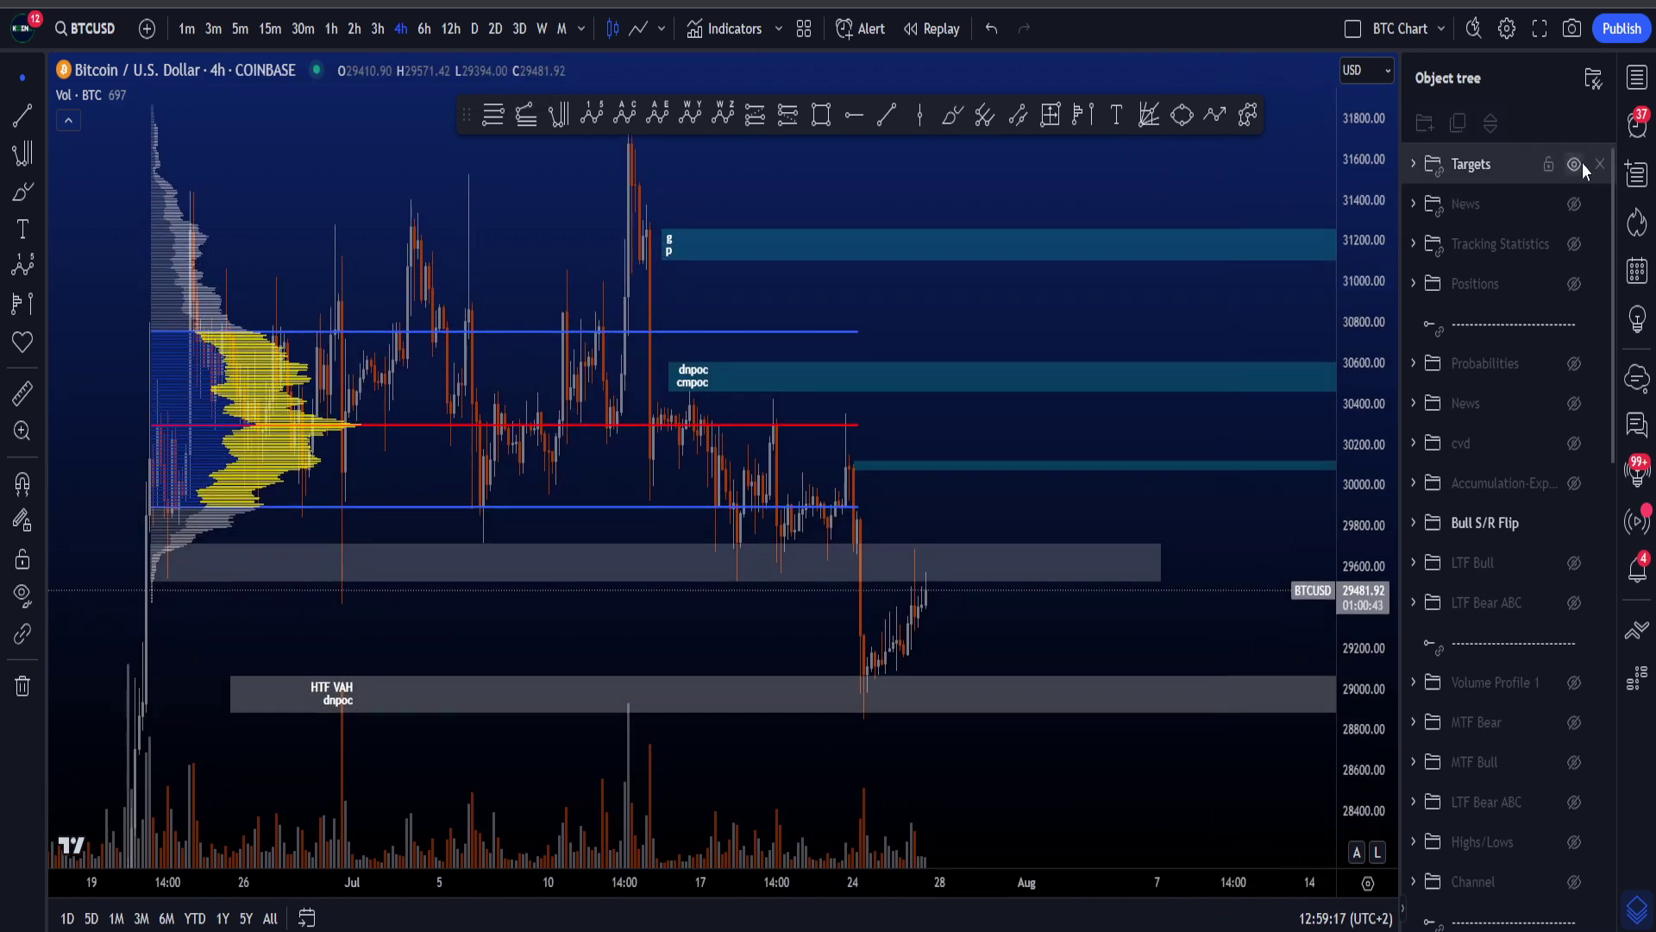
Hide the Targets and Bull S/R Flip groups and show the Accumulation-Expansion group
left_click(1575, 165)
left_click_drag(1130, 430, 1118, 402)
left_click_drag(1367, 423, 1367, 440)
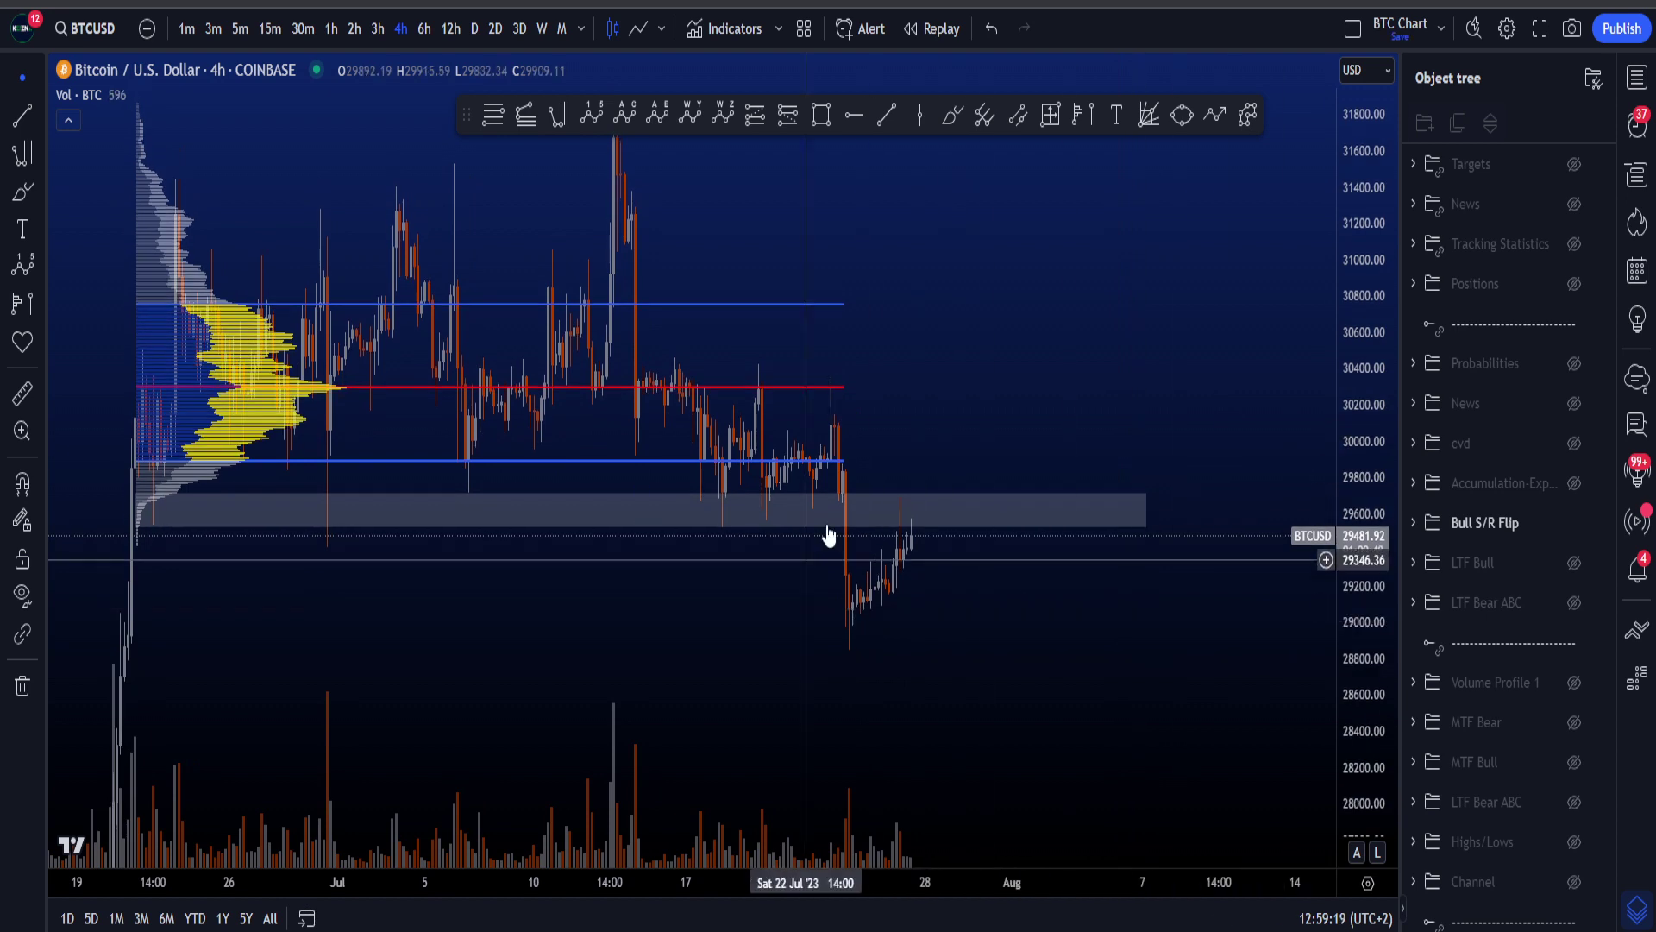
left_click(1574, 523)
left_click(1574, 483)
left_click_drag(1347, 473, 1348, 684)
scroll(1261, 552, "down", 1)
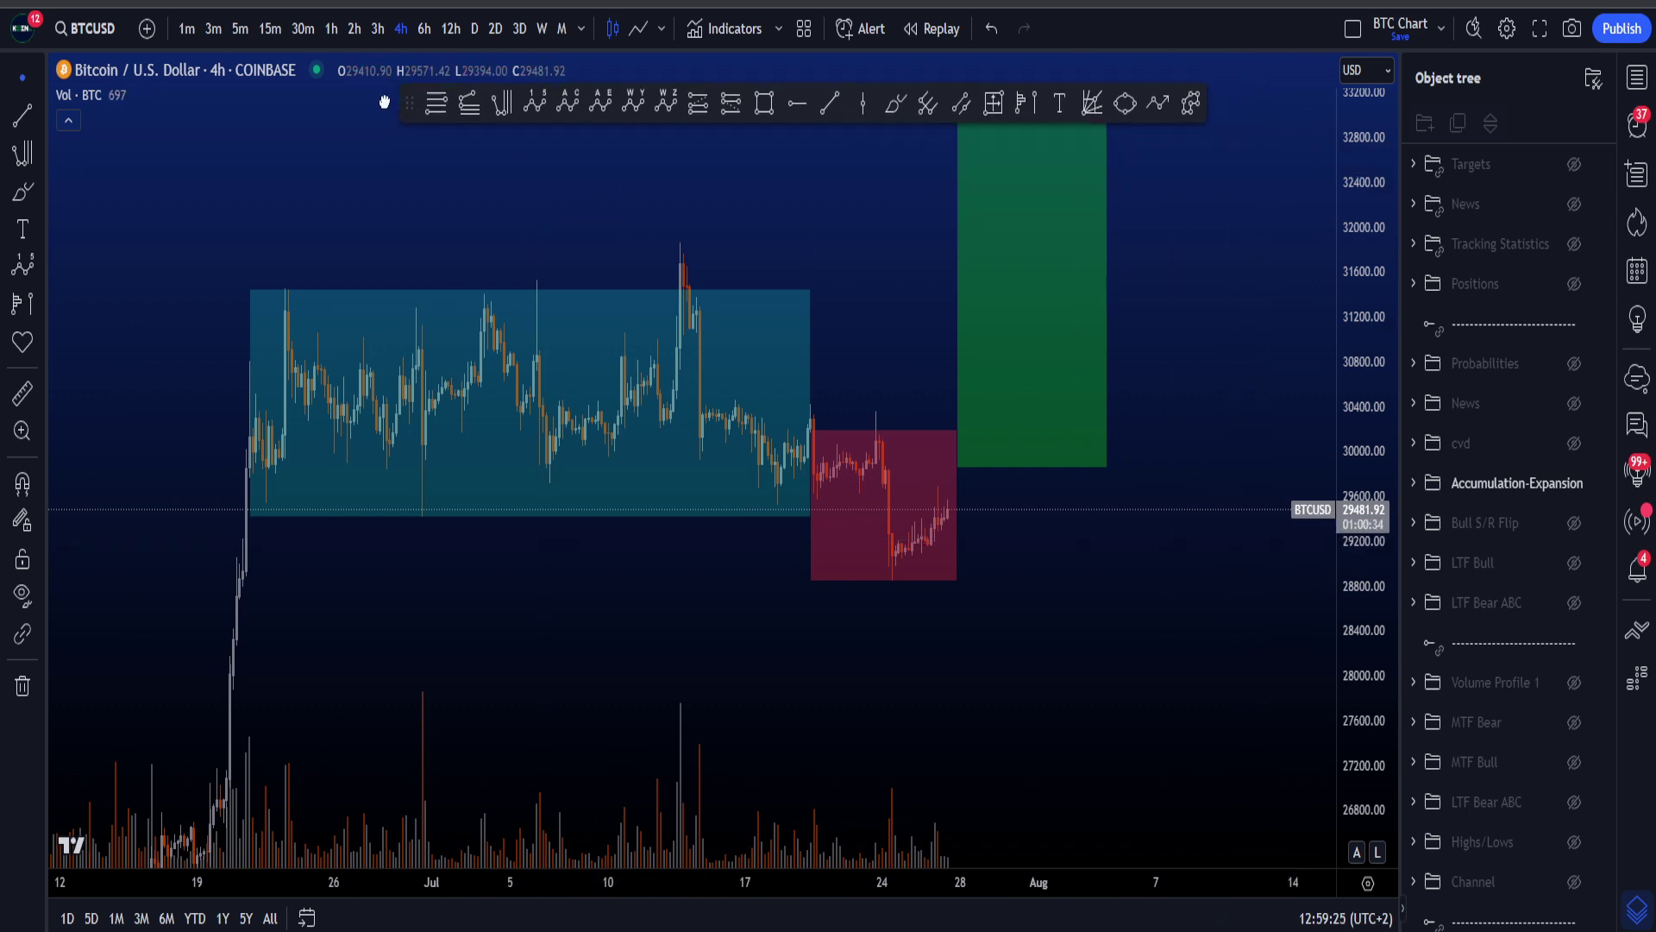
Move the floating drawing toolbar away from the green expansion box
left_click_drag(385, 102, 389, 96)
left_click_drag(660, 213, 608, 255)
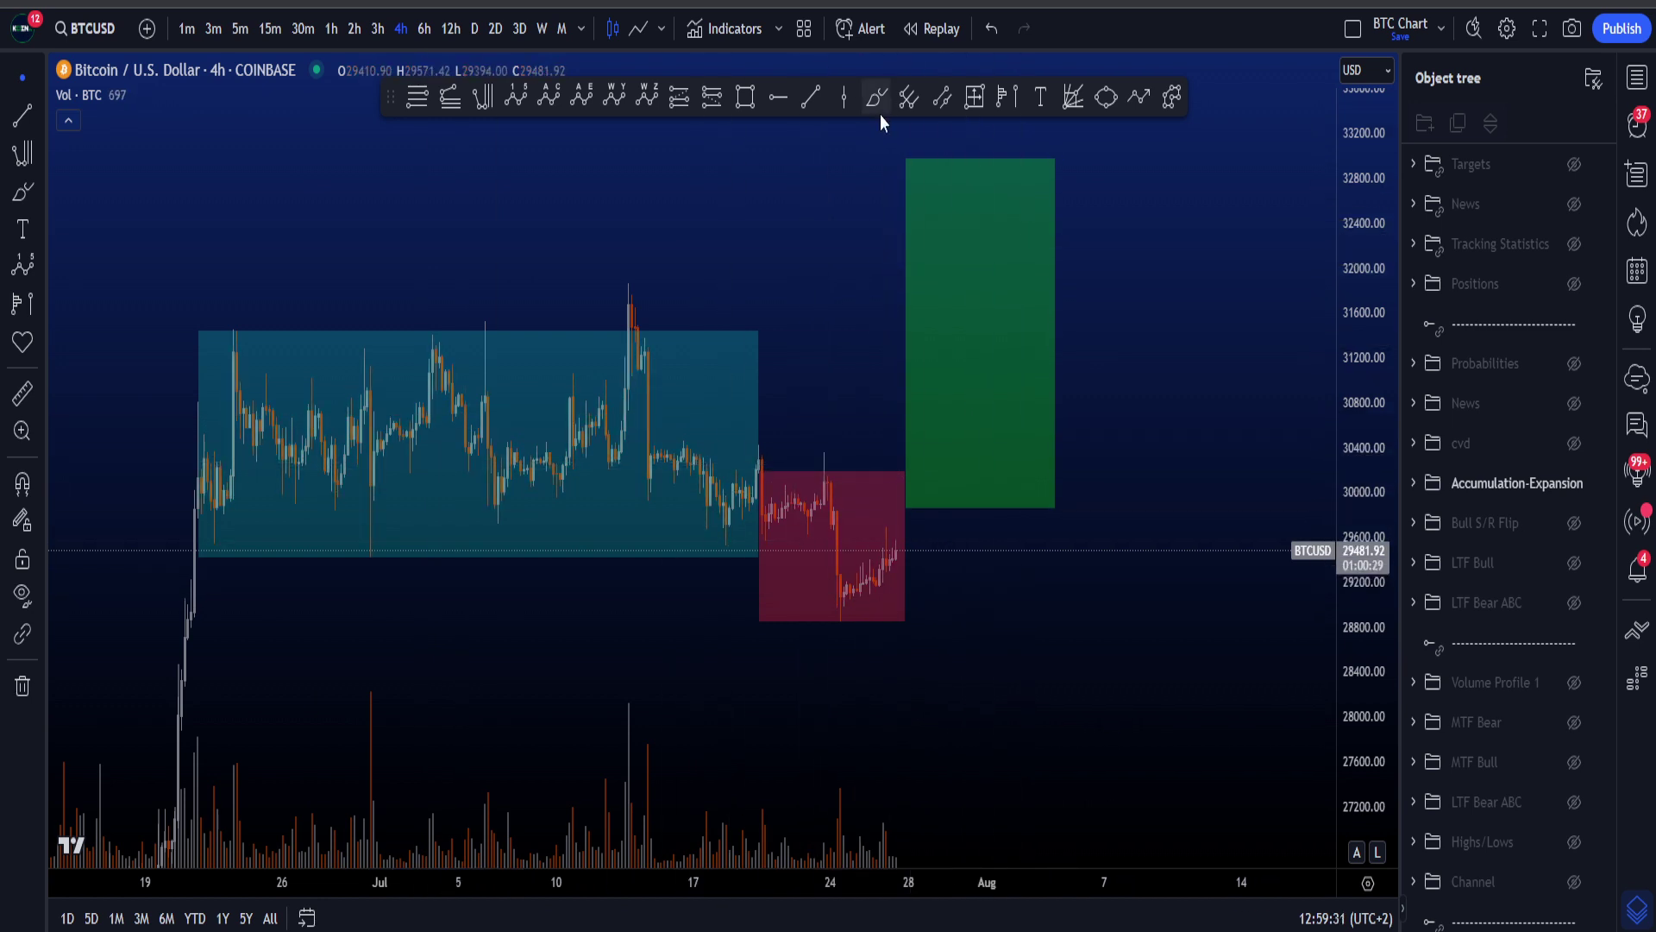
left_click_drag(1355, 567, 1356, 543)
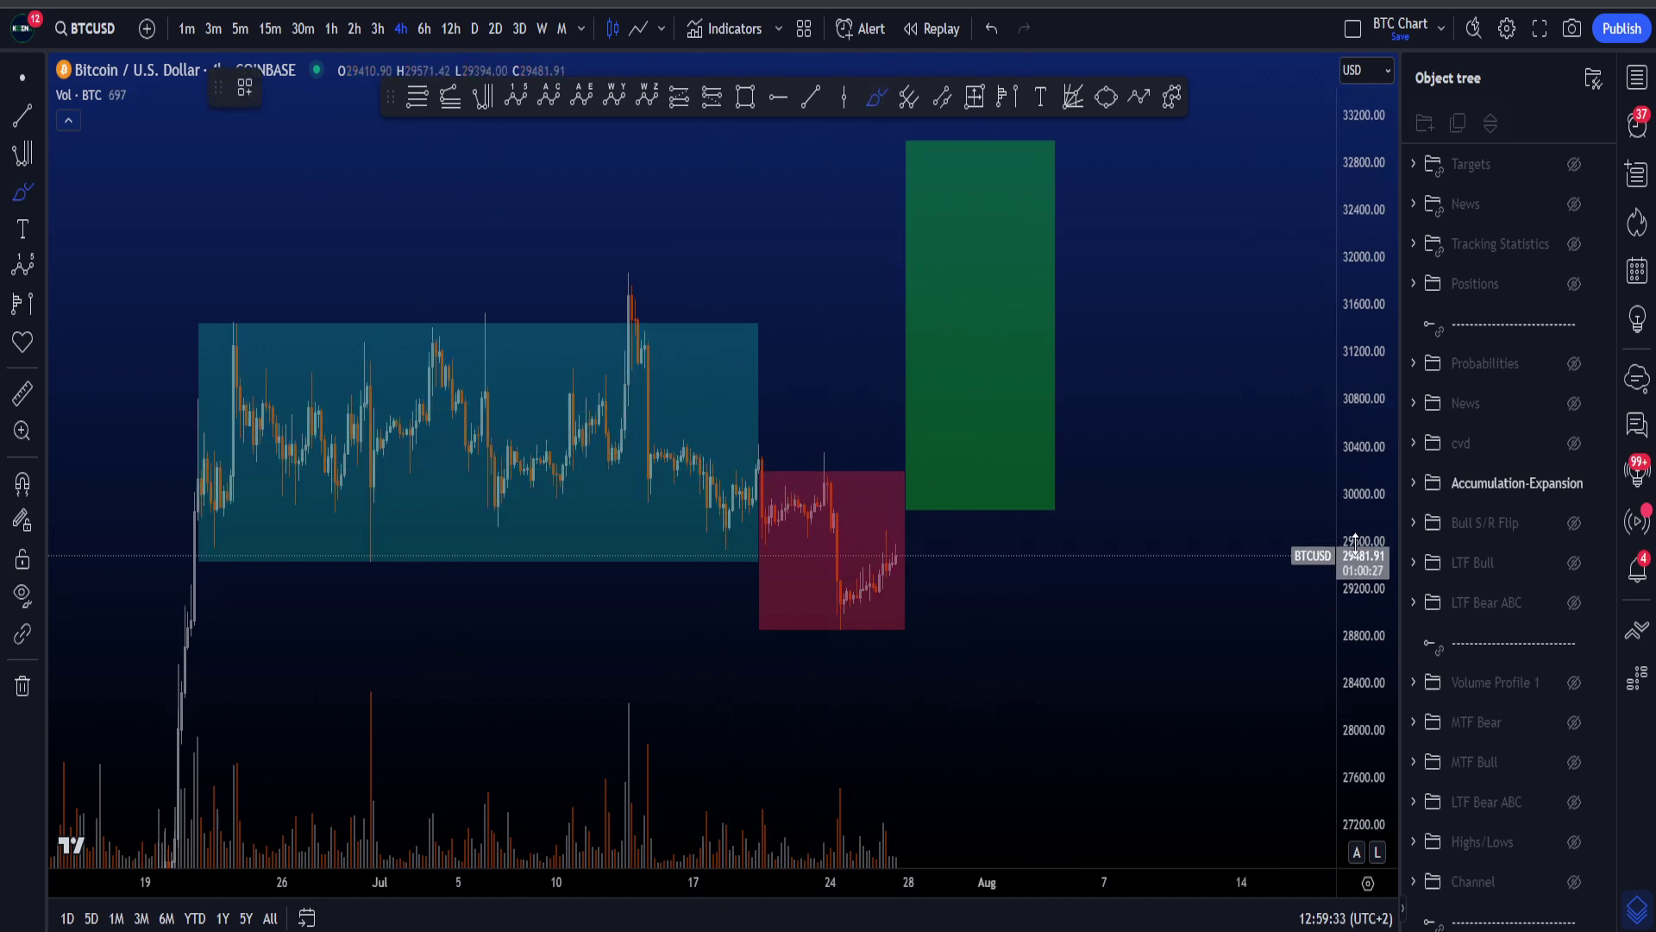
Outline the teal accumulation box with the brush and undo the strokes
mouse_move(200, 329)
left_mouse_down()
mouse_move(377, 329)
mouse_move(780, 625)
mouse_move(135, 579)
mouse_move(345, 322)
left_mouse_up()
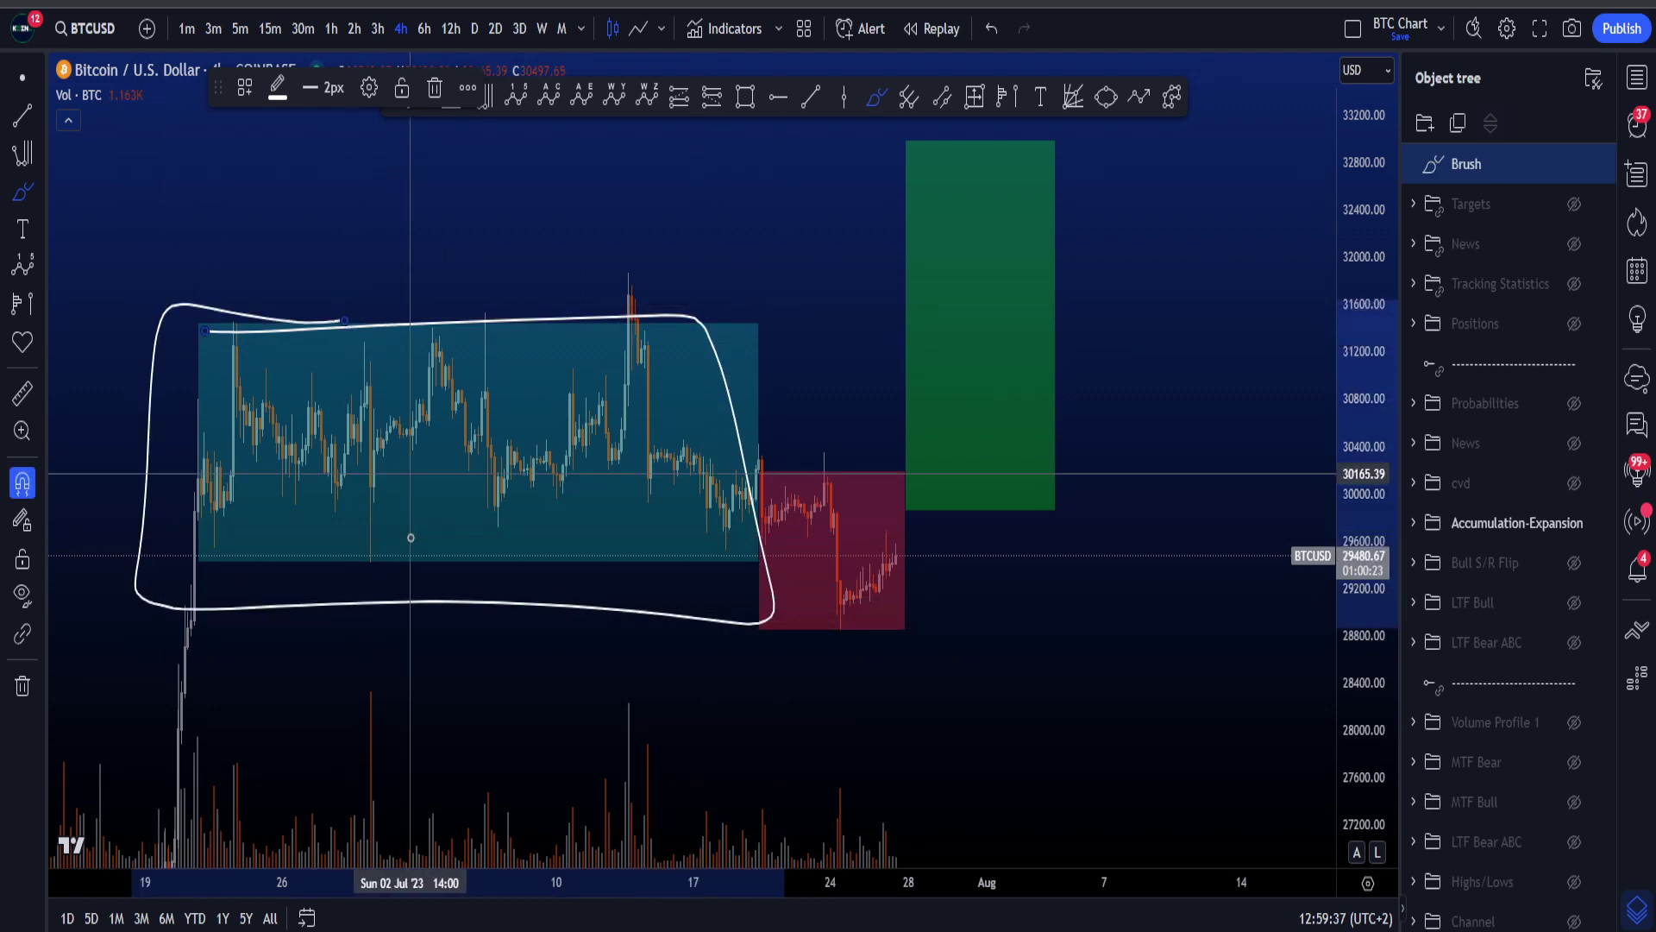
key("ctrl+z")
mouse_move(202, 325)
left_mouse_down()
mouse_move(400, 566)
mouse_move(277, 325)
left_mouse_up()
key("ctrl+z")
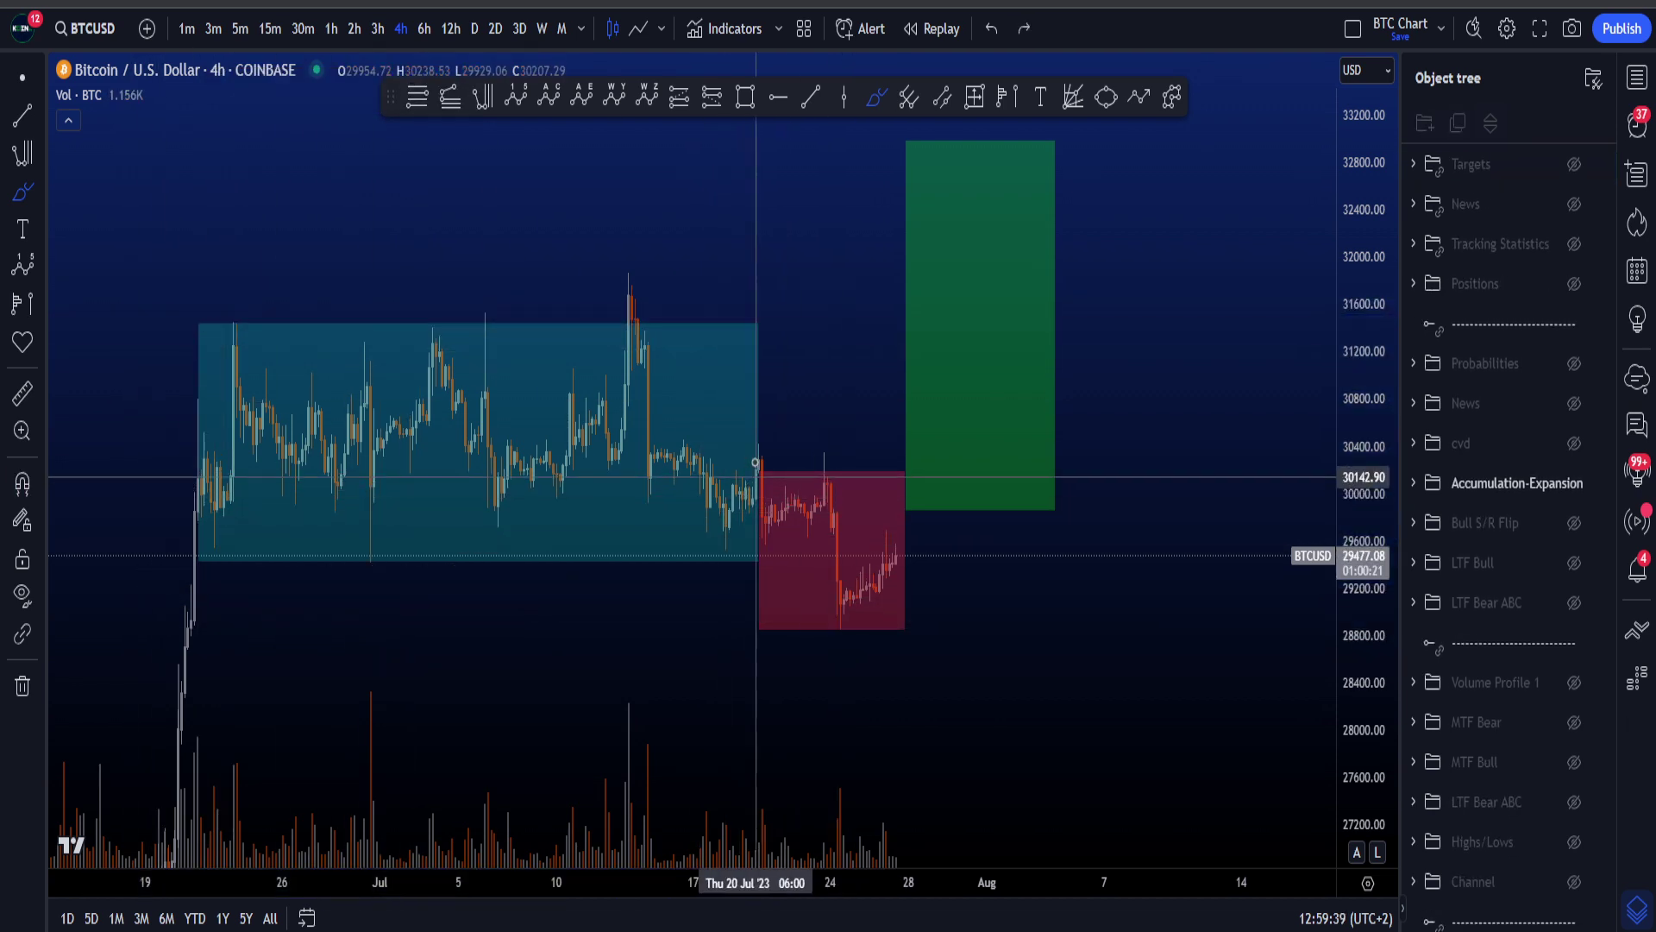
Mark the price drop and recovery inside the red box with brush strokes and undo them
mouse_move(758, 453)
left_mouse_down()
mouse_move(857, 604)
mouse_move(862, 665)
left_mouse_up()
key("ctrl+z")
mouse_move(788, 533)
left_mouse_down()
mouse_move(296, 599)
mouse_move(880, 562)
left_mouse_up()
key("ctrl+z")
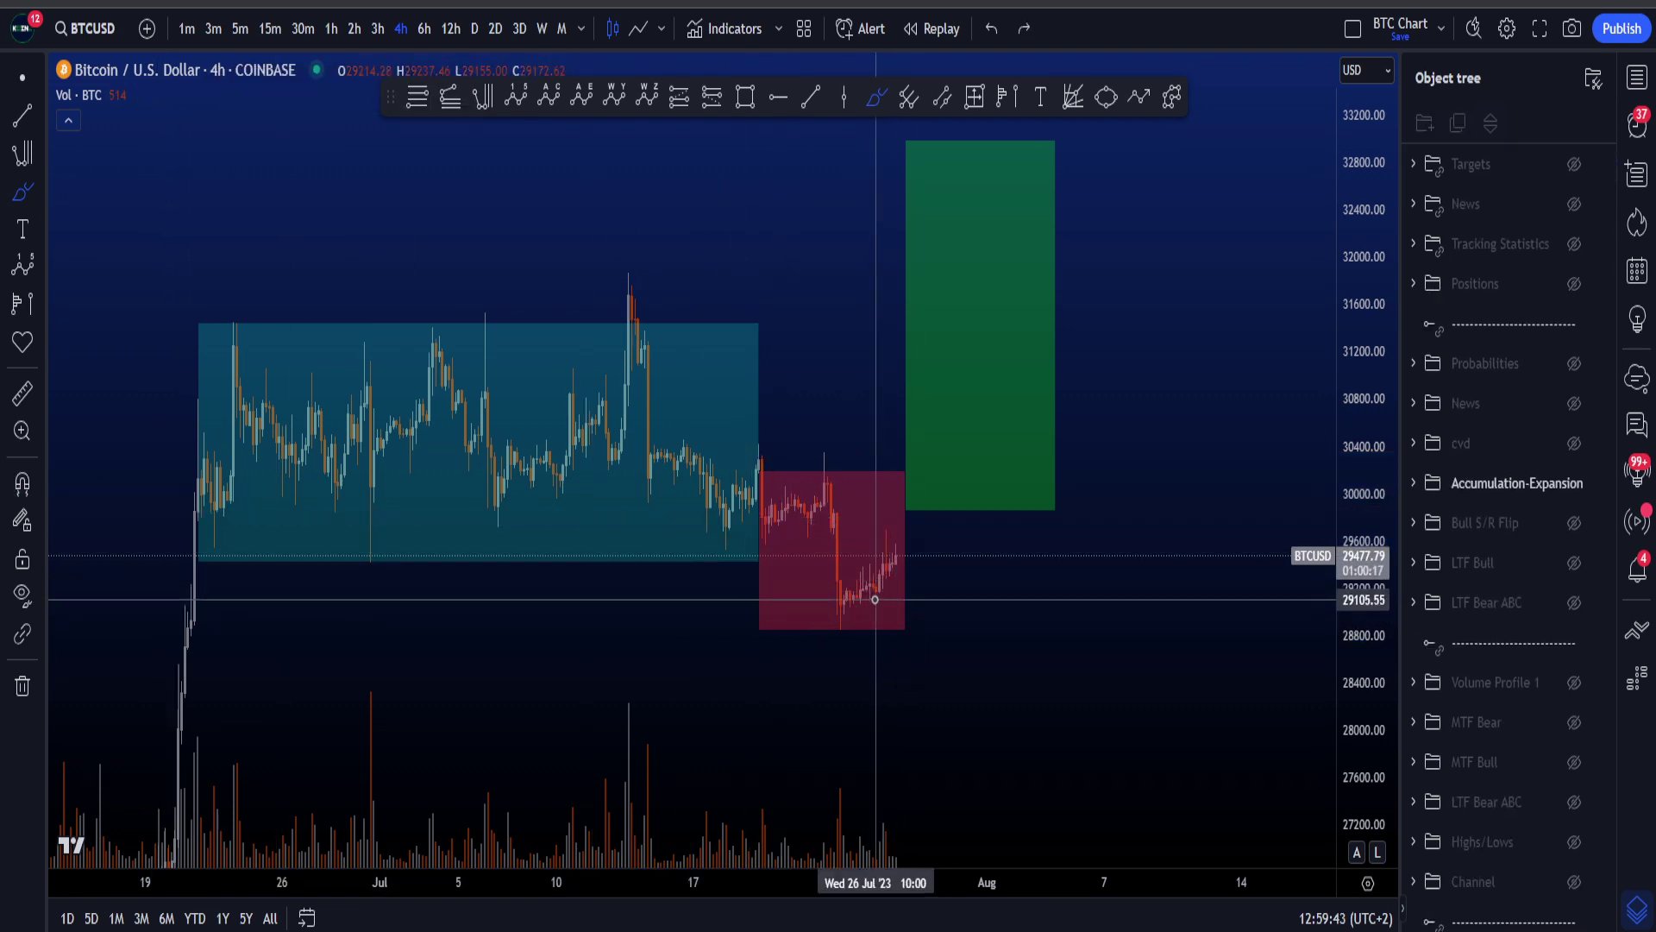
mouse_move(866, 597)
left_mouse_down()
mouse_move(780, 621)
mouse_move(894, 603)
mouse_move(854, 604)
mouse_move(840, 562)
left_mouse_up()
key("ctrl+z")
key("ctrl+z")
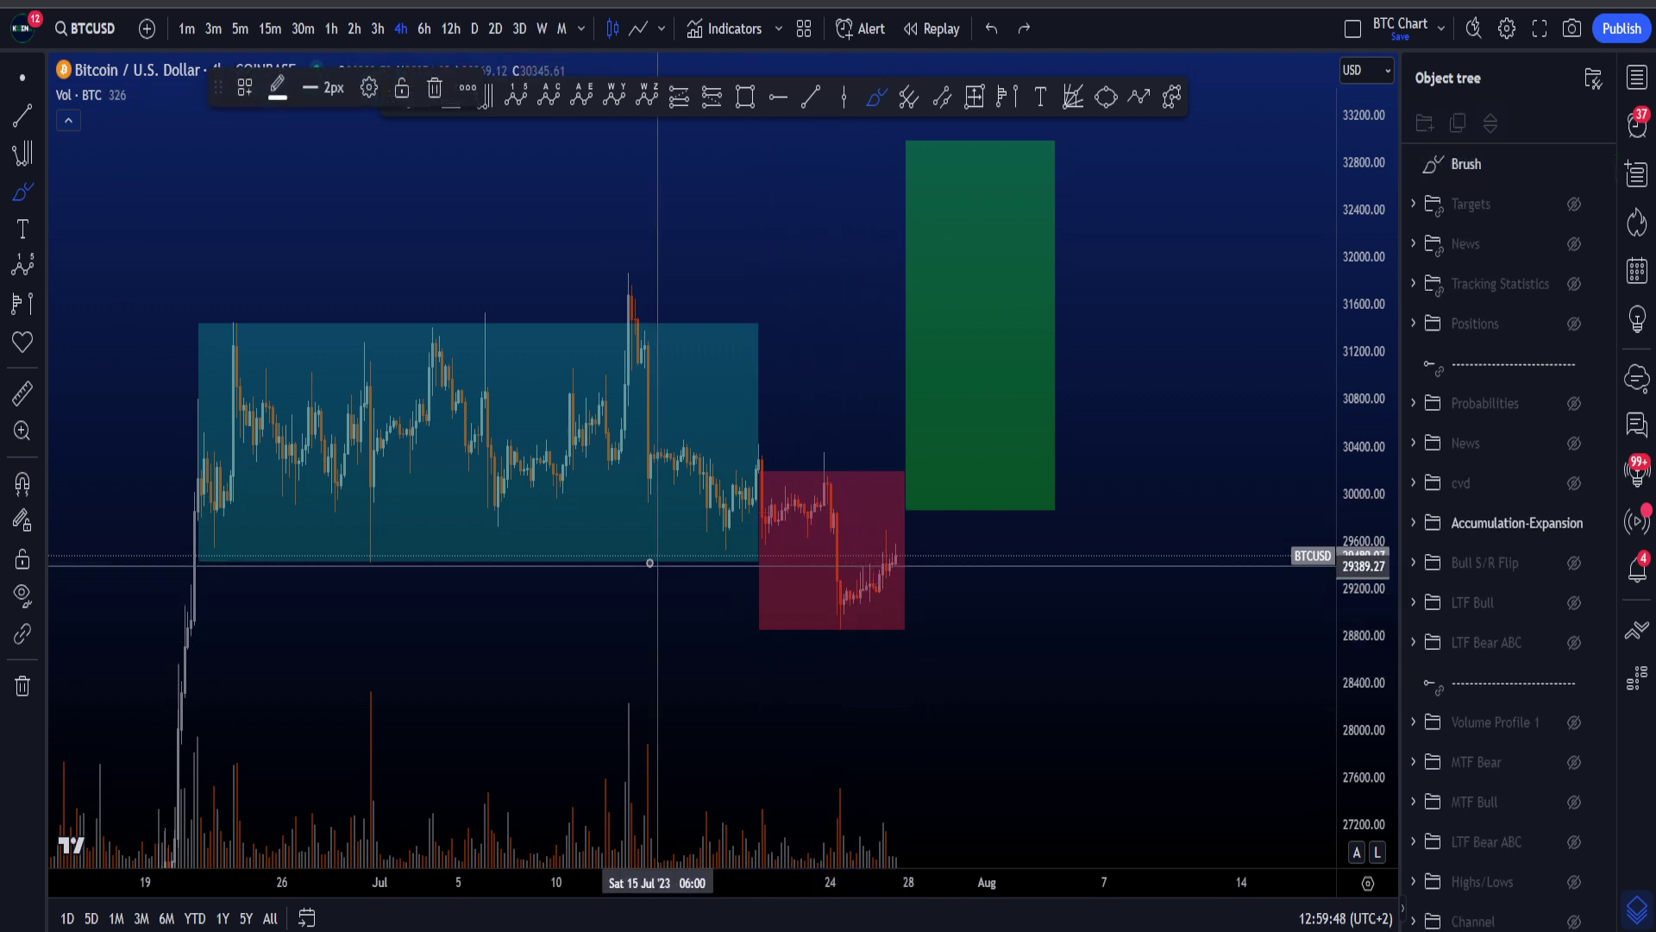
Sketch a brush path from the teal box to the top of the green expansion box and undo it
mouse_move(277, 518)
left_mouse_down()
mouse_move(799, 546)
mouse_move(914, 531)
mouse_move(1034, 157)
left_mouse_up()
key("ctrl+z")
key("ctrl+z")
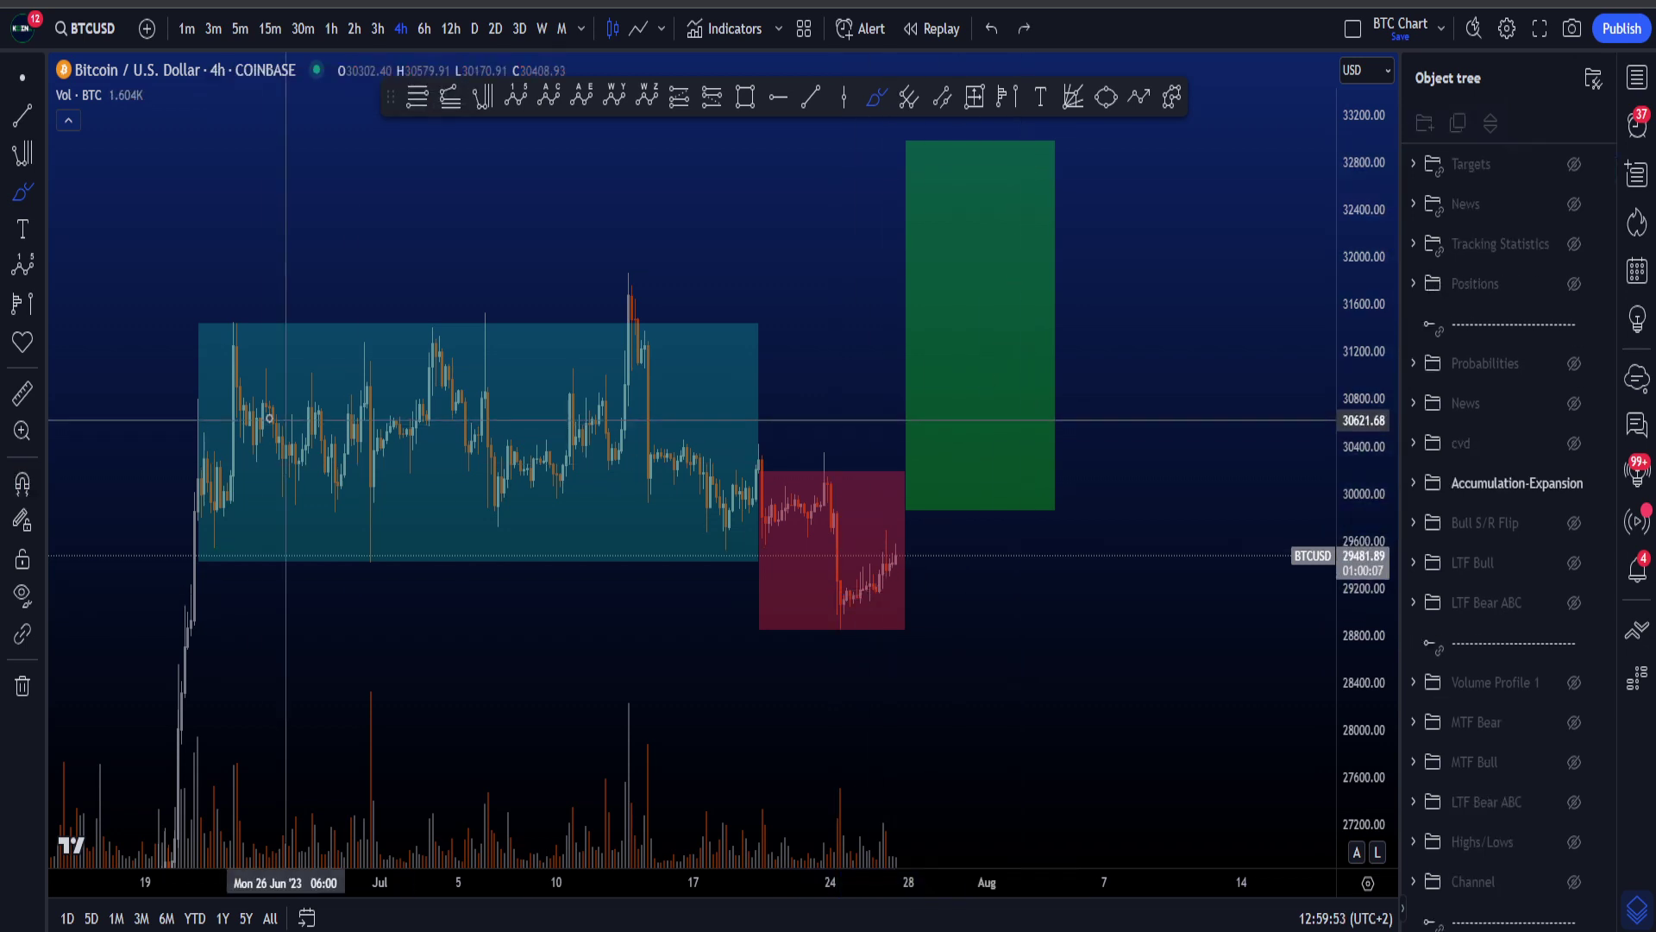
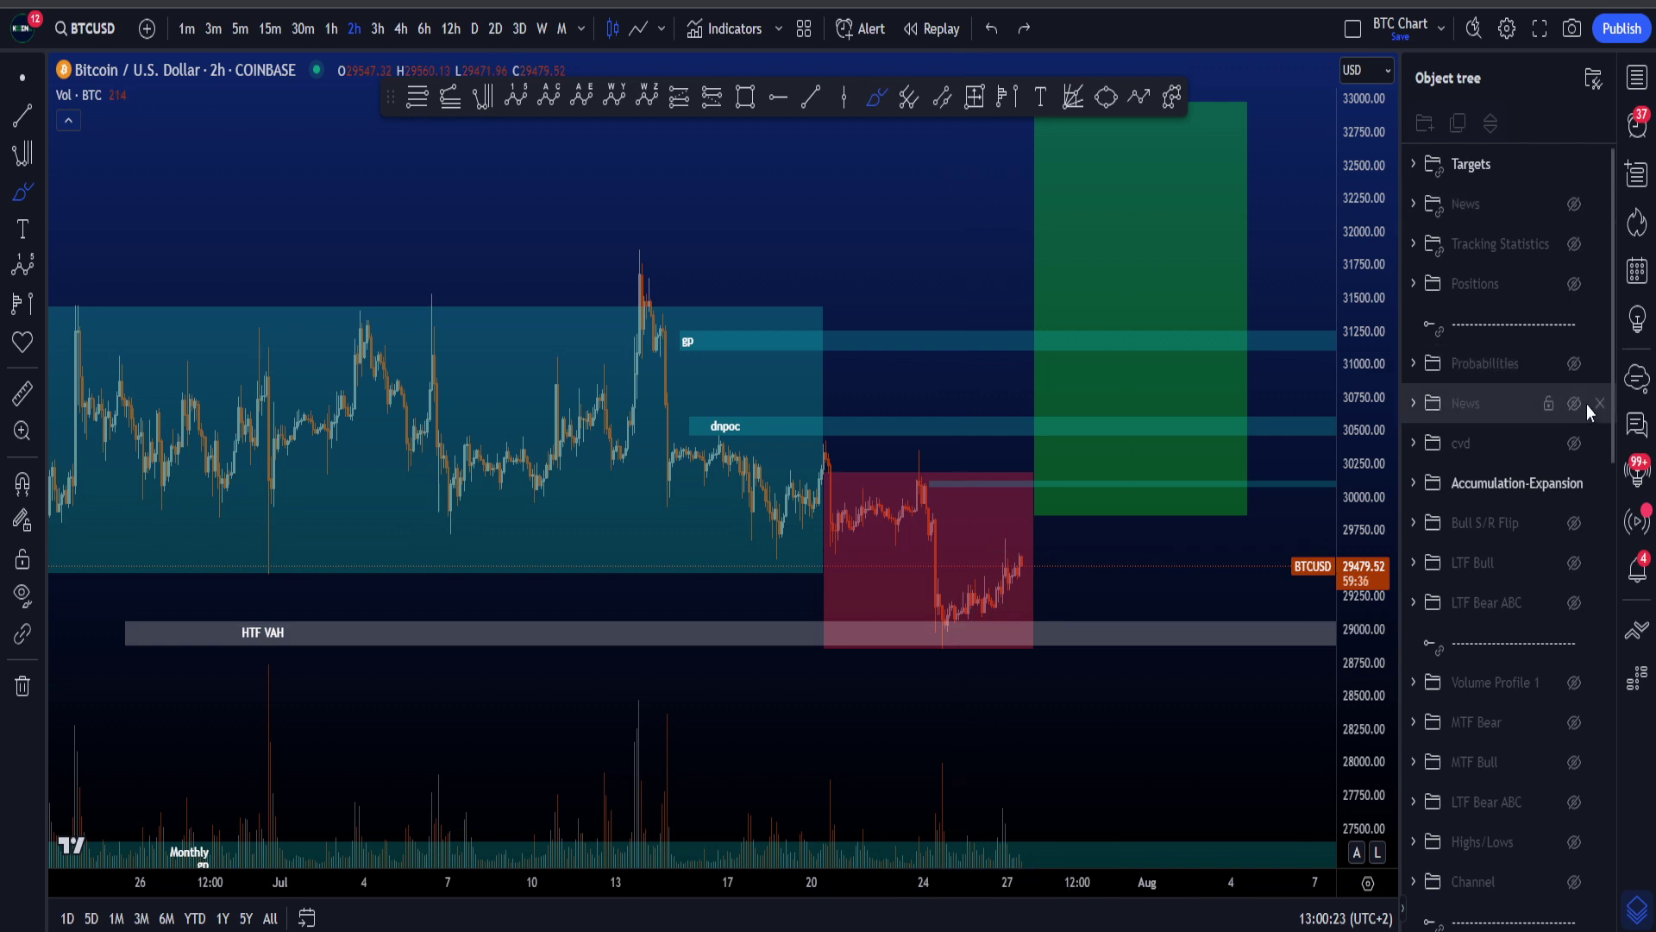
Hide the Accumulation-Expansion drawings so that only the Targets levels are shown on the chart
left_click(1574, 482)
left_click_drag(1358, 733, 1357, 688)
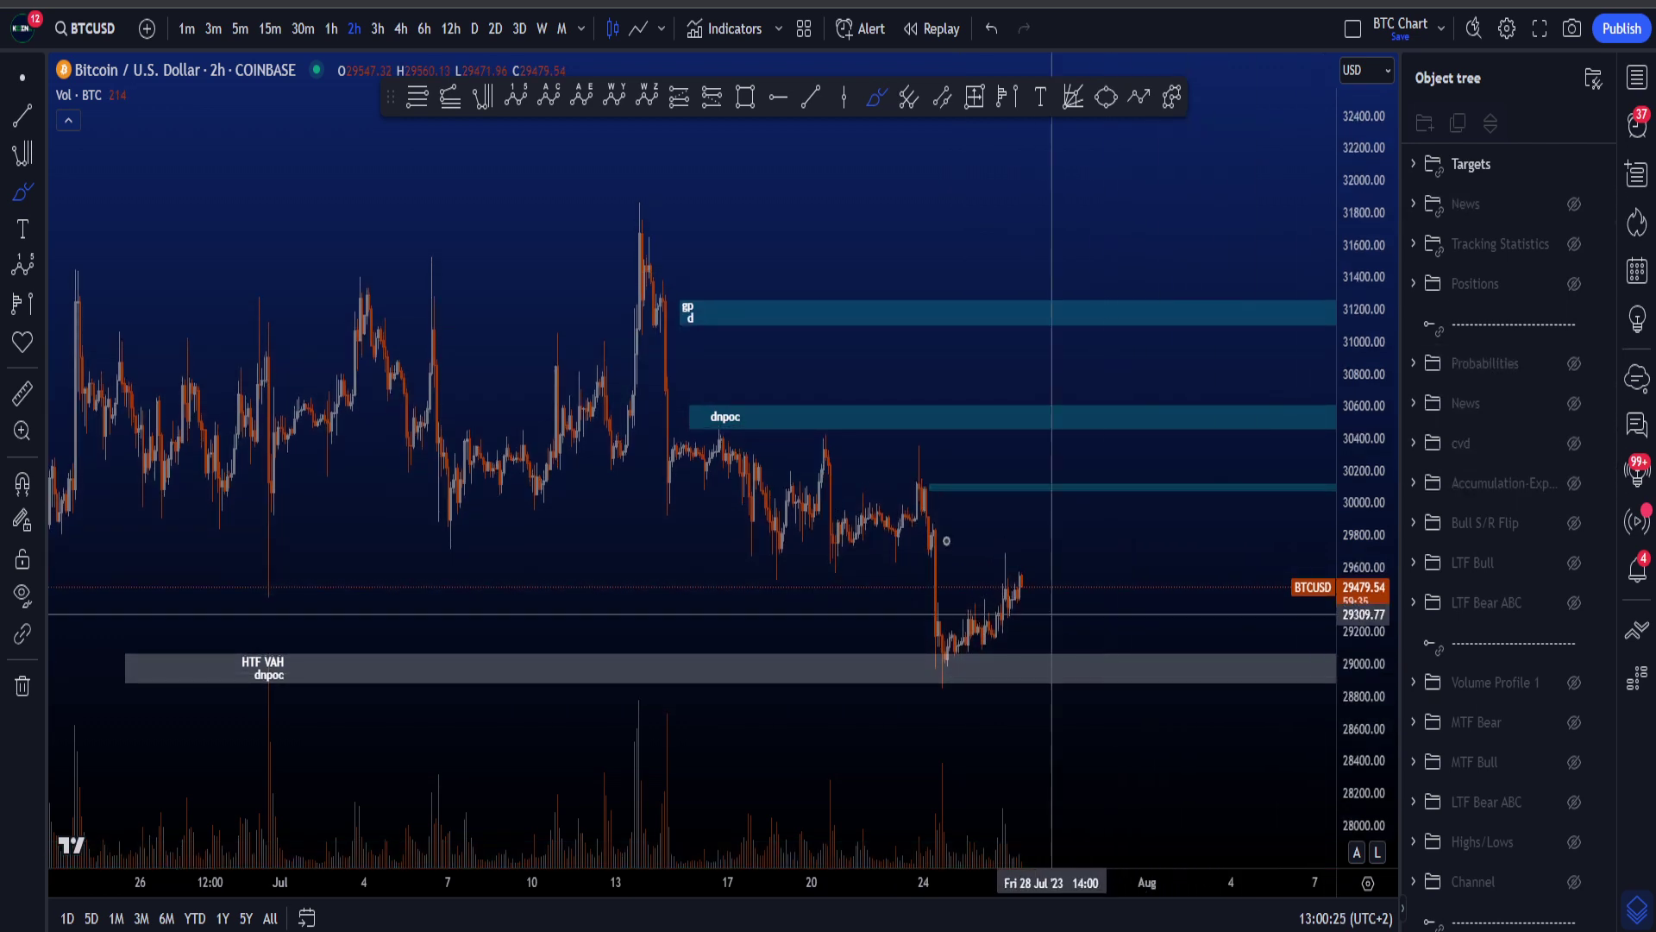
left_click_drag(1059, 275, 1008, 141)
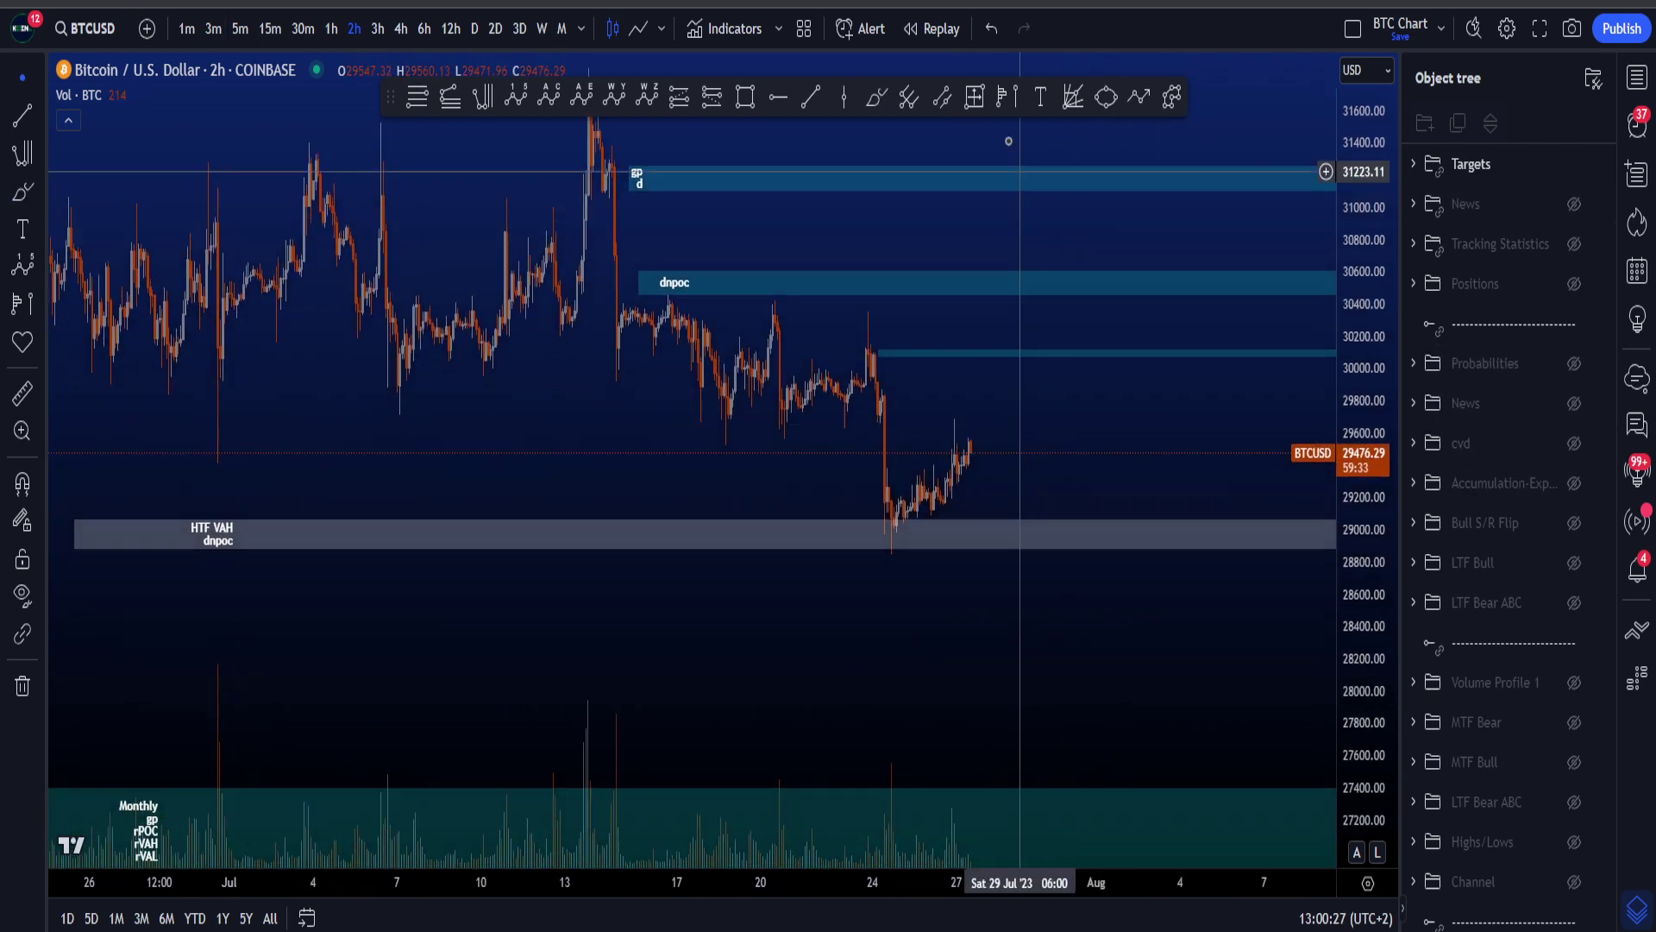
Circle the latest price and the recent low at the HTF VAH zone with brush strokes and undo them
mouse_move(991, 424)
left_mouse_down()
mouse_move(945, 479)
mouse_move(953, 427)
mouse_move(980, 458)
mouse_move(941, 470)
mouse_move(938, 446)
left_mouse_up()
key("ctrl+z")
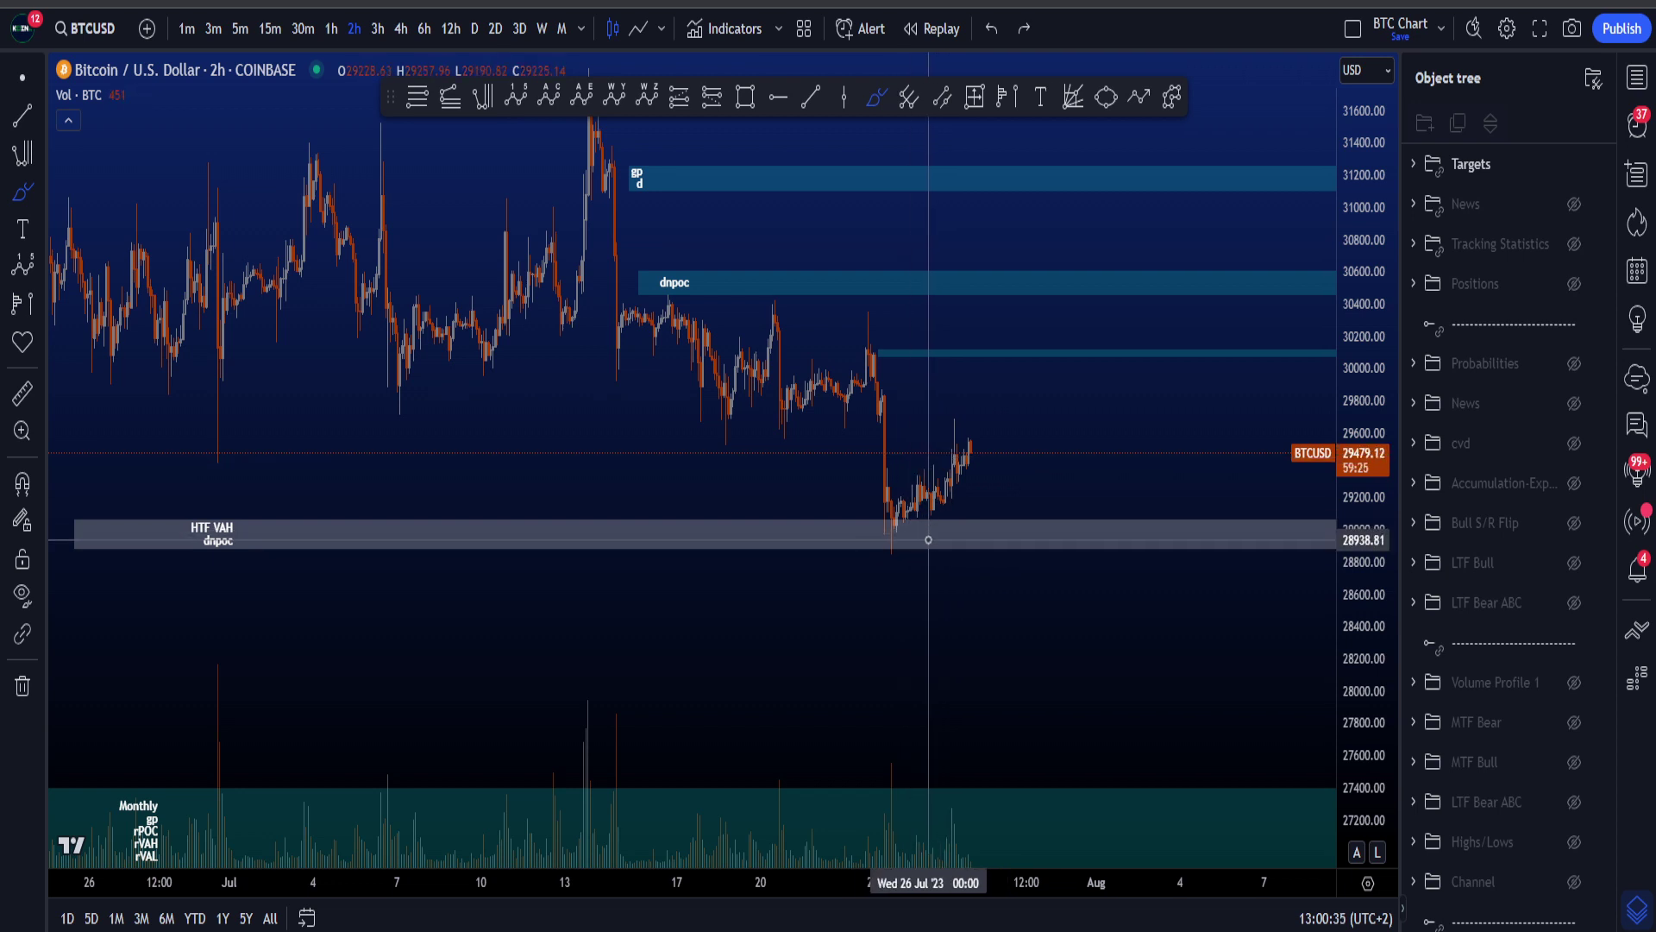
mouse_move(956, 505)
left_mouse_down()
mouse_move(850, 529)
mouse_move(937, 496)
mouse_move(861, 546)
left_mouse_up()
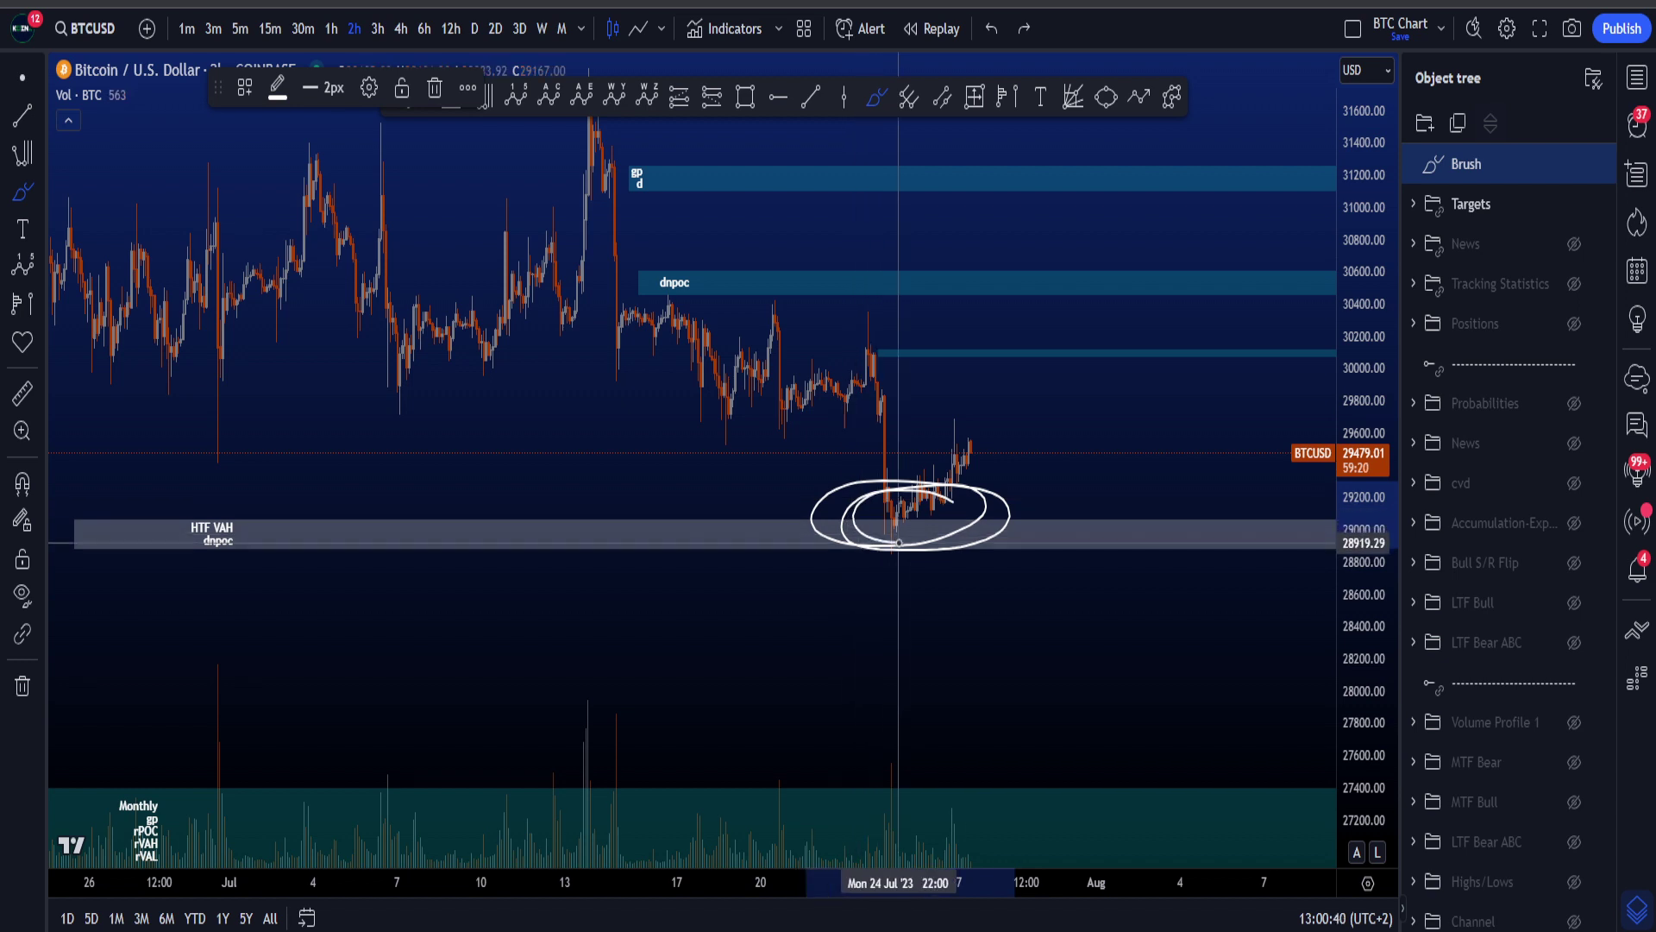
key("ctrl+z")
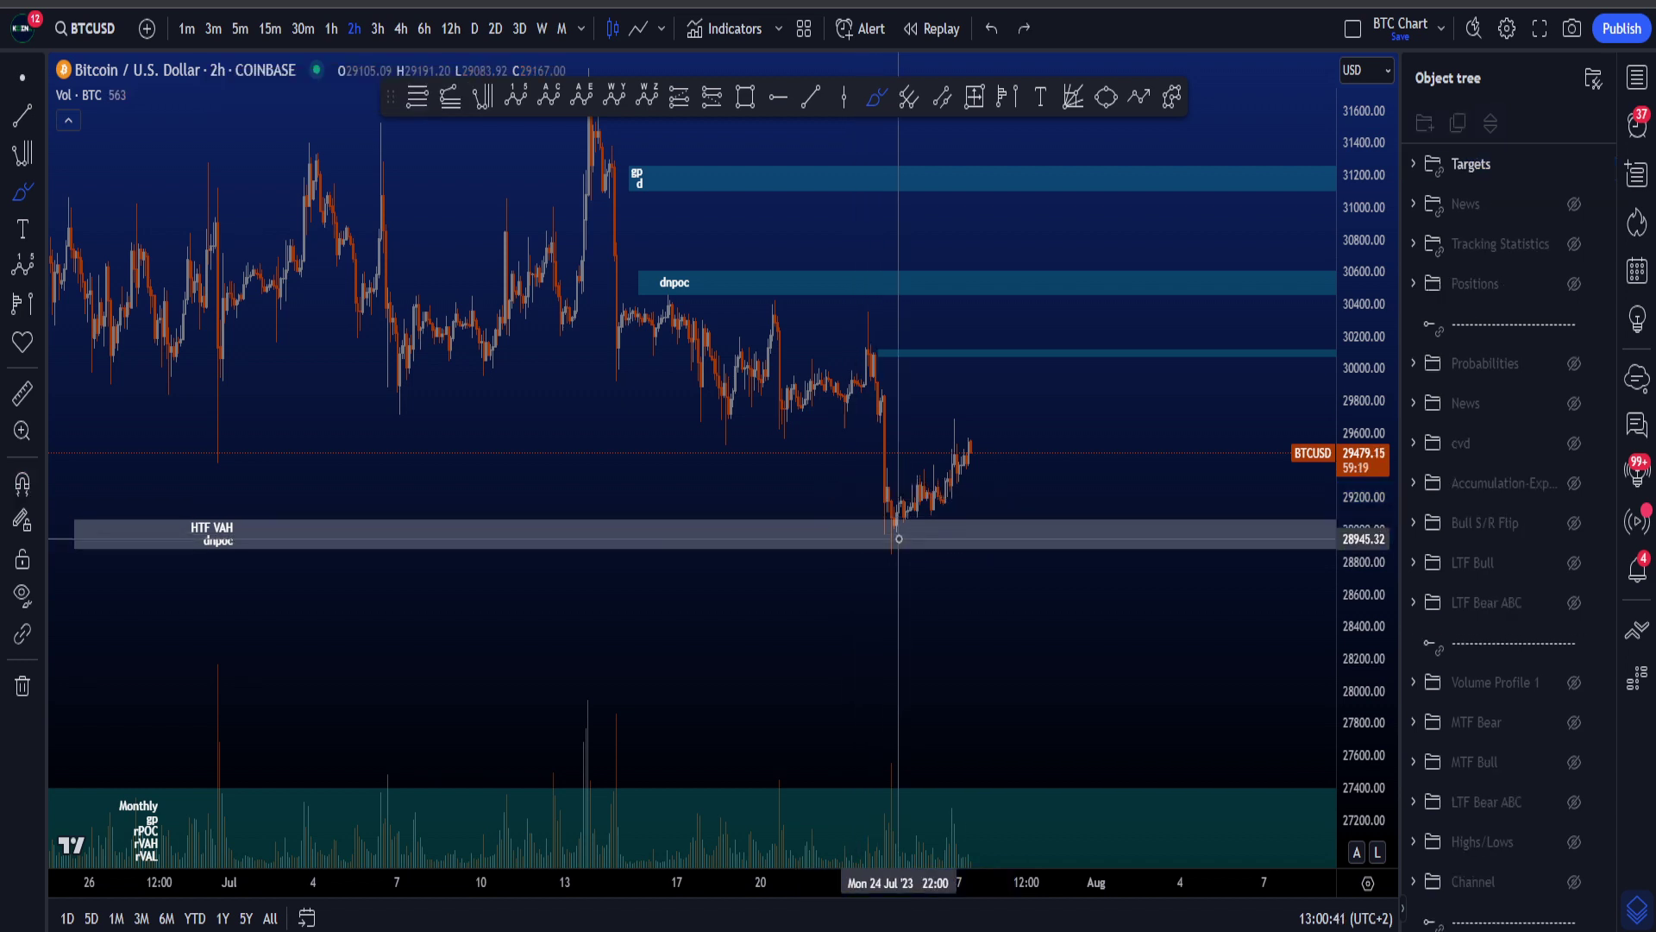
left_click_drag(936, 508, 861, 545)
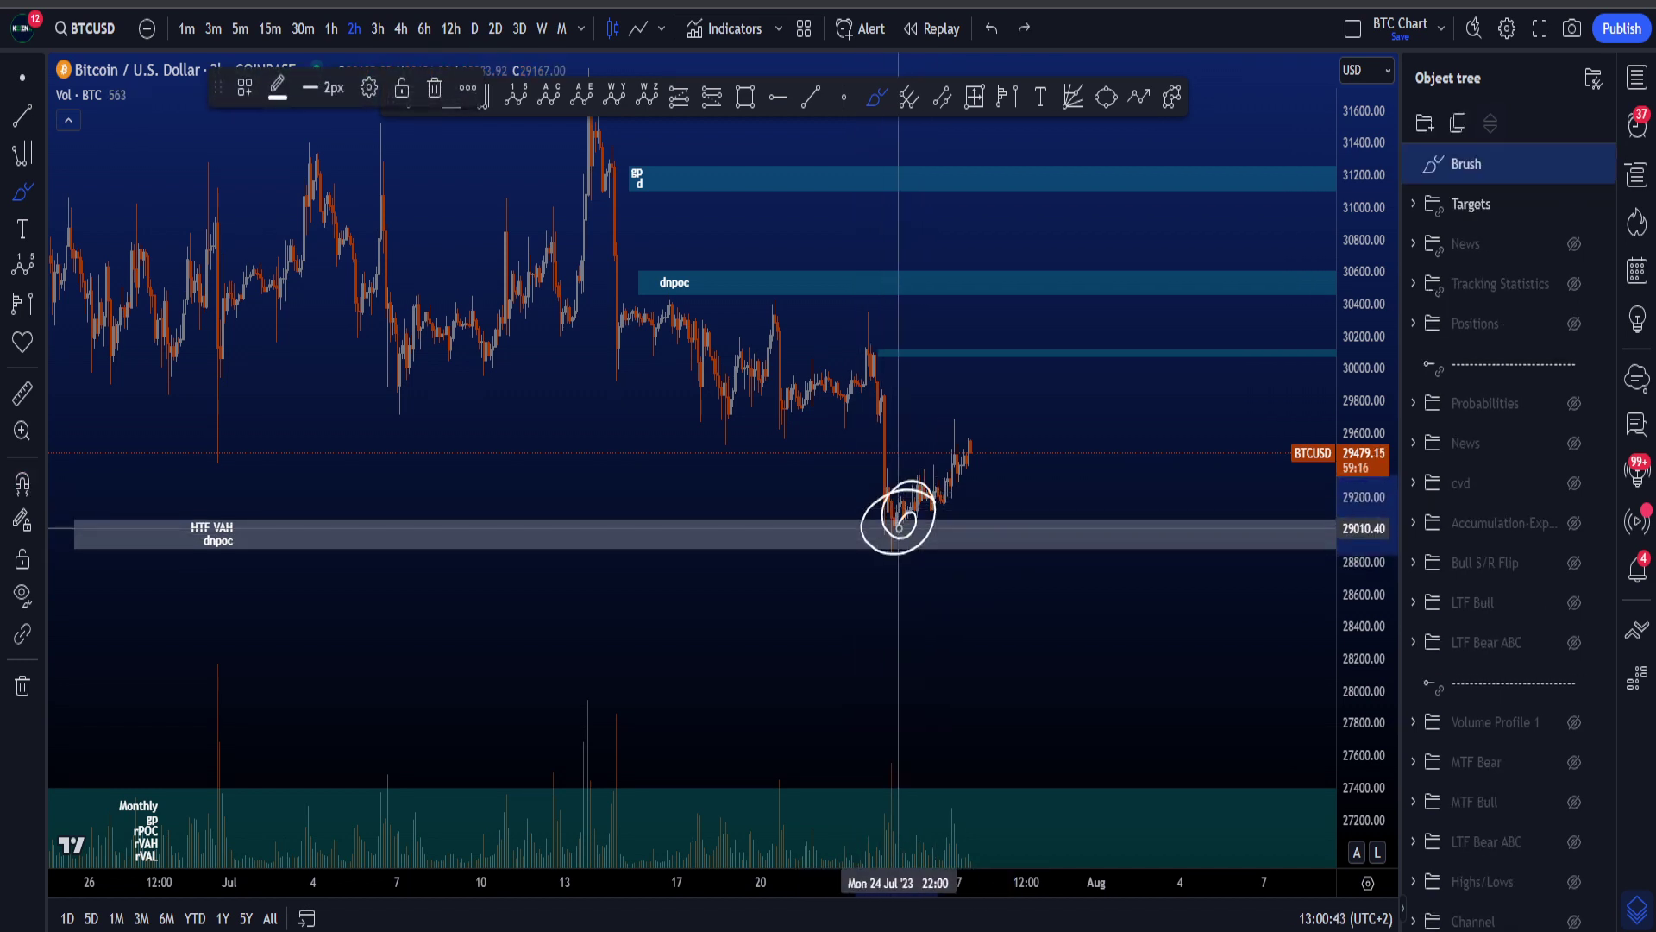
key("ctrl+z")
left_click_drag(1006, 431, 966, 455)
key("ctrl+z")
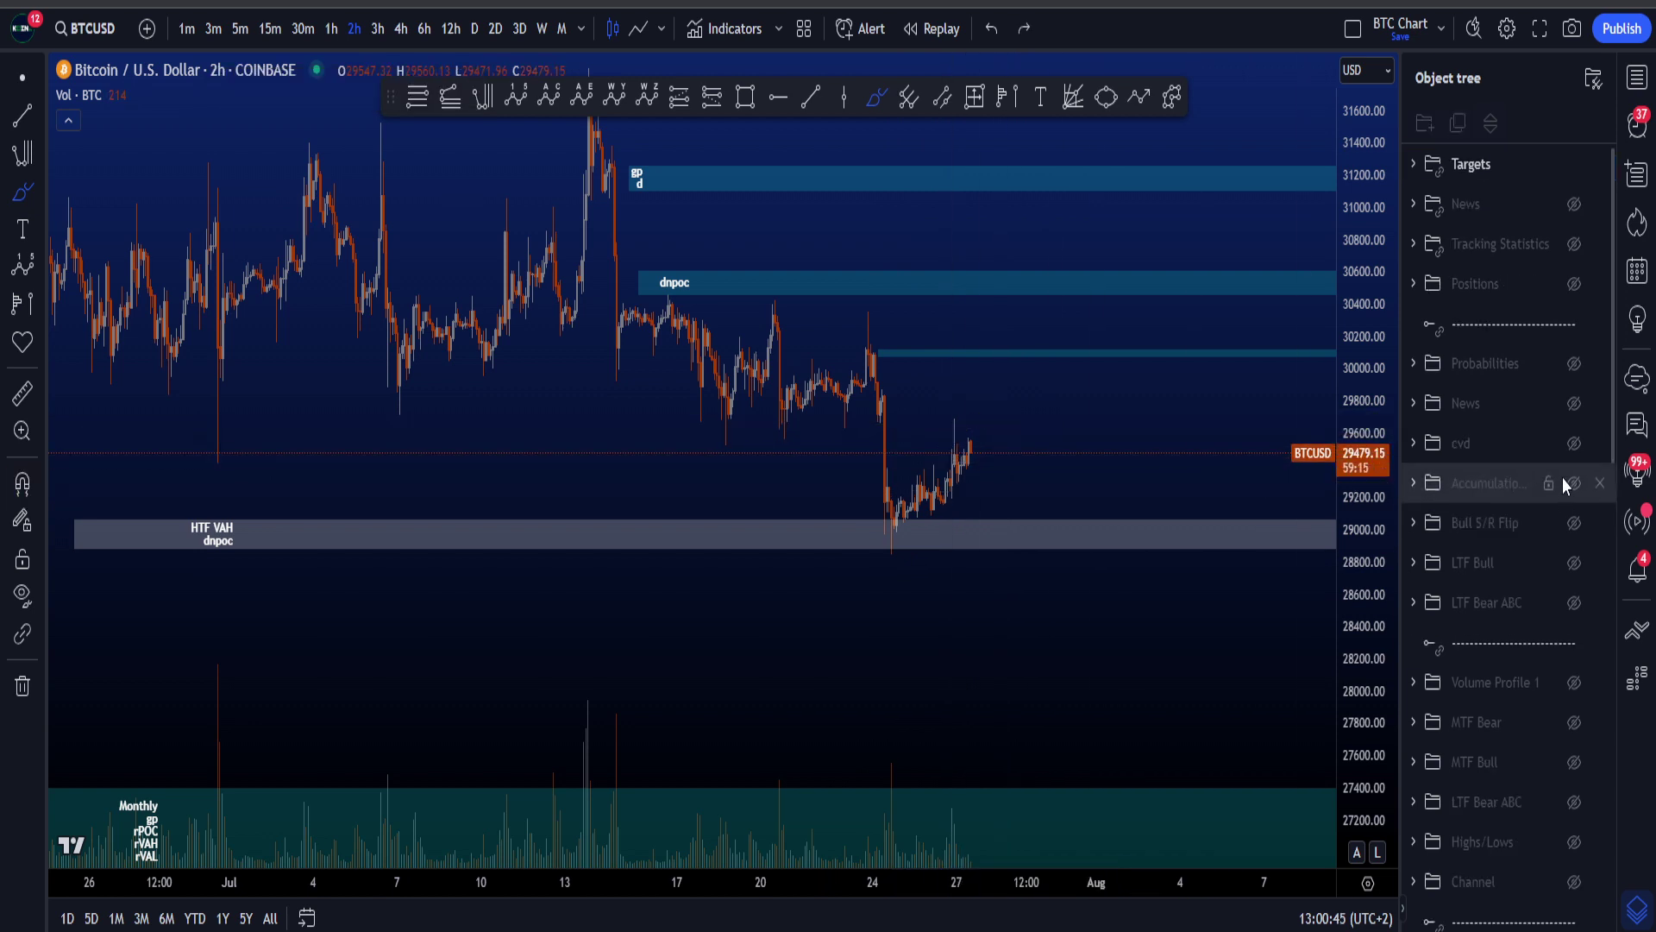
Show the Bull S/R Flip drawings and hide the Targets drawings
left_click(1575, 522)
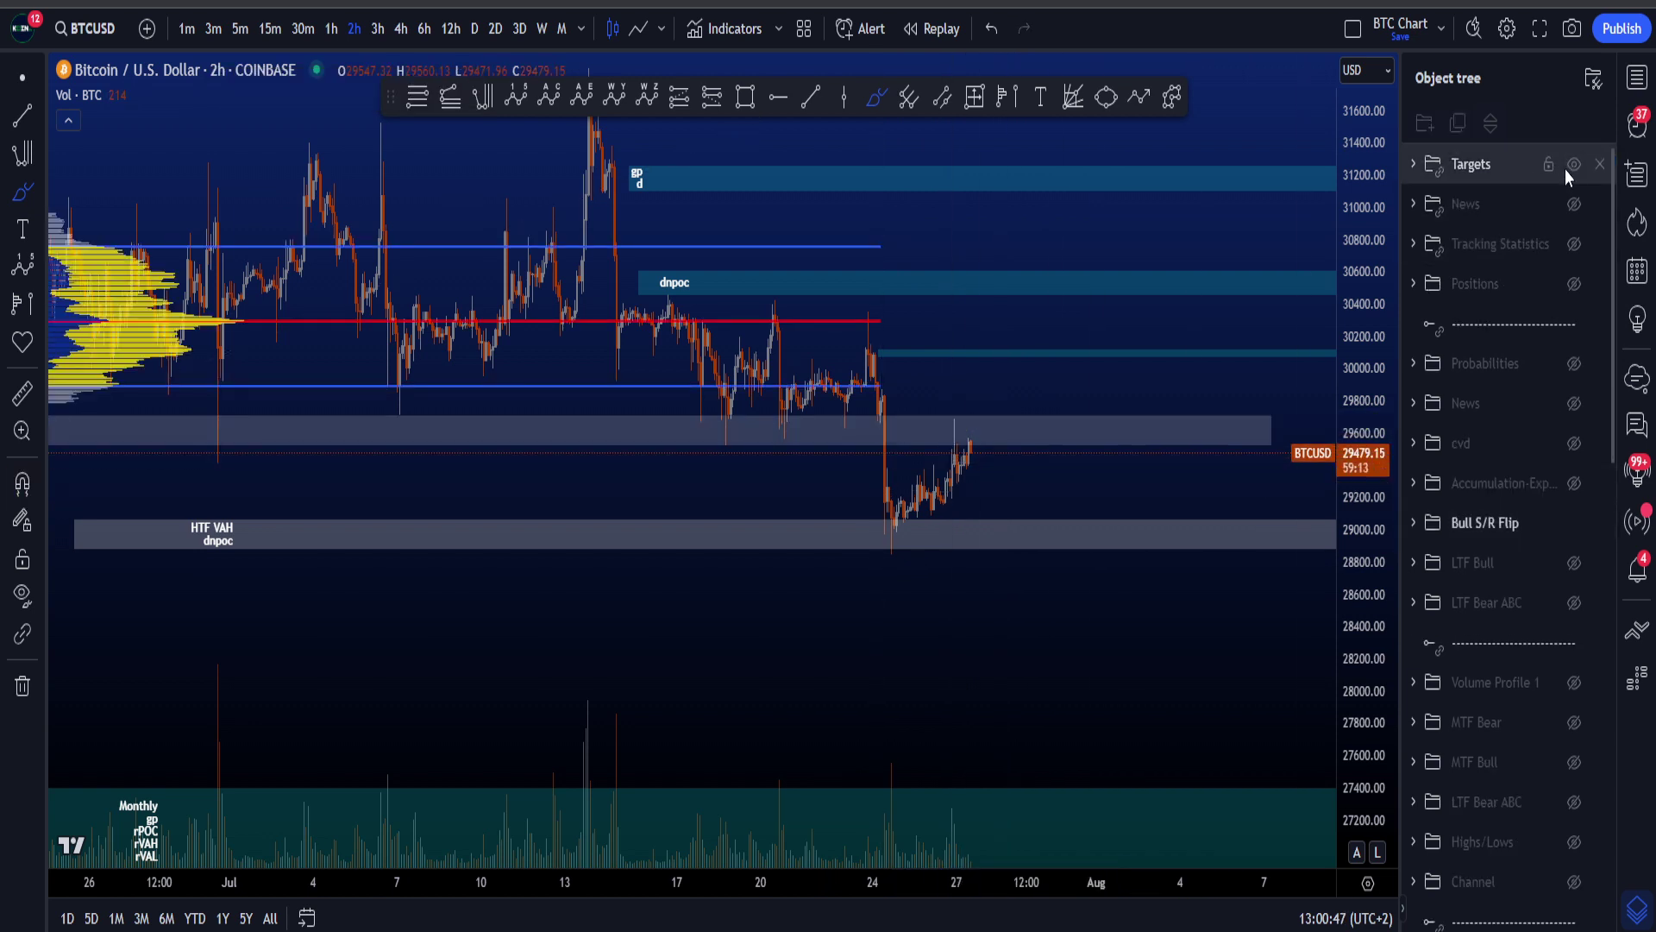
left_click(1575, 164)
scroll(1212, 406, "down", 2)
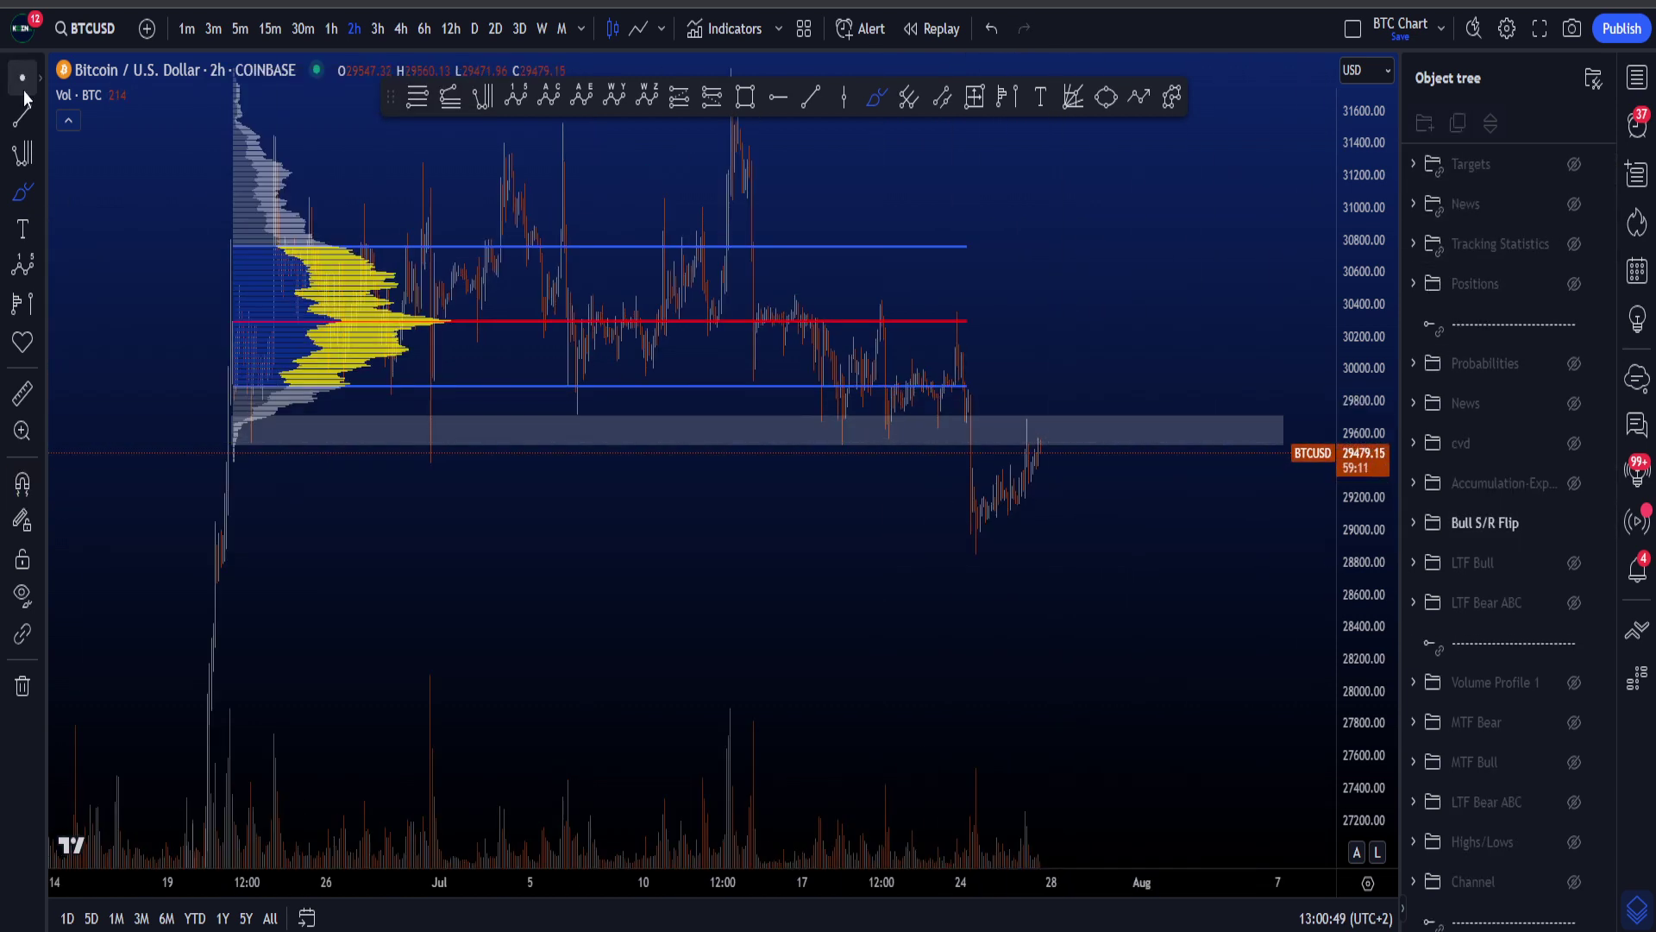
scroll(1243, 629, "up", 5)
left_click(939, 509)
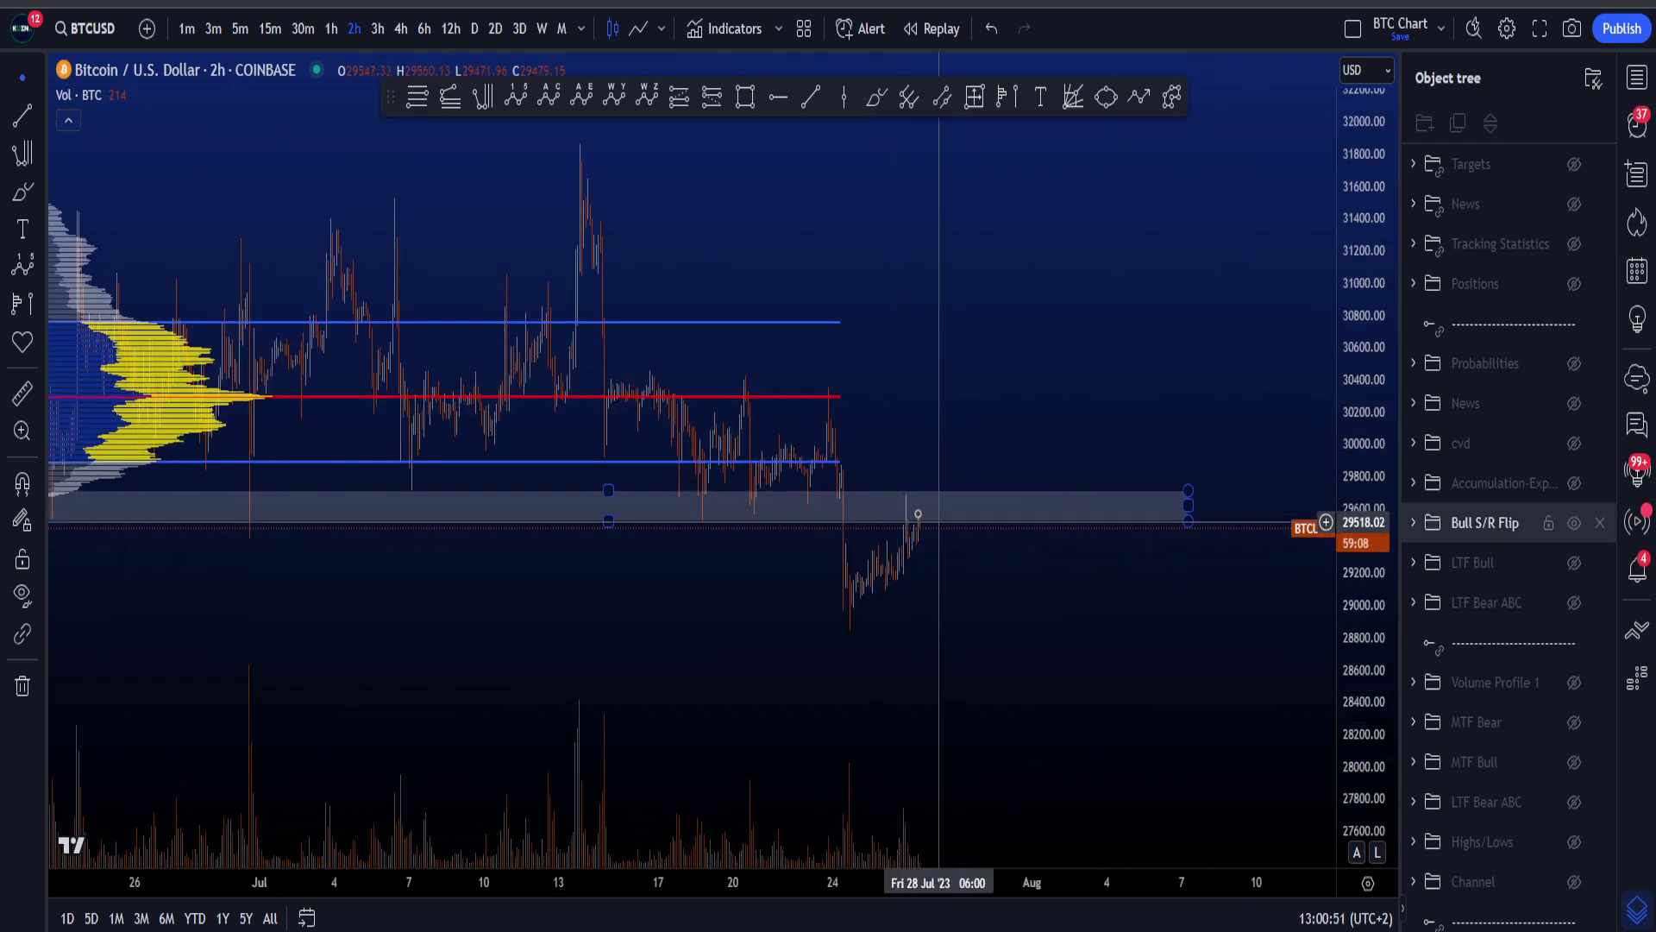
scroll(901, 215, "up", 2)
Sketch a brush path breaking above the grey zone, retesting it and rising further, circle the retest, and undo the strokes
left_click_drag(897, 539, 918, 517)
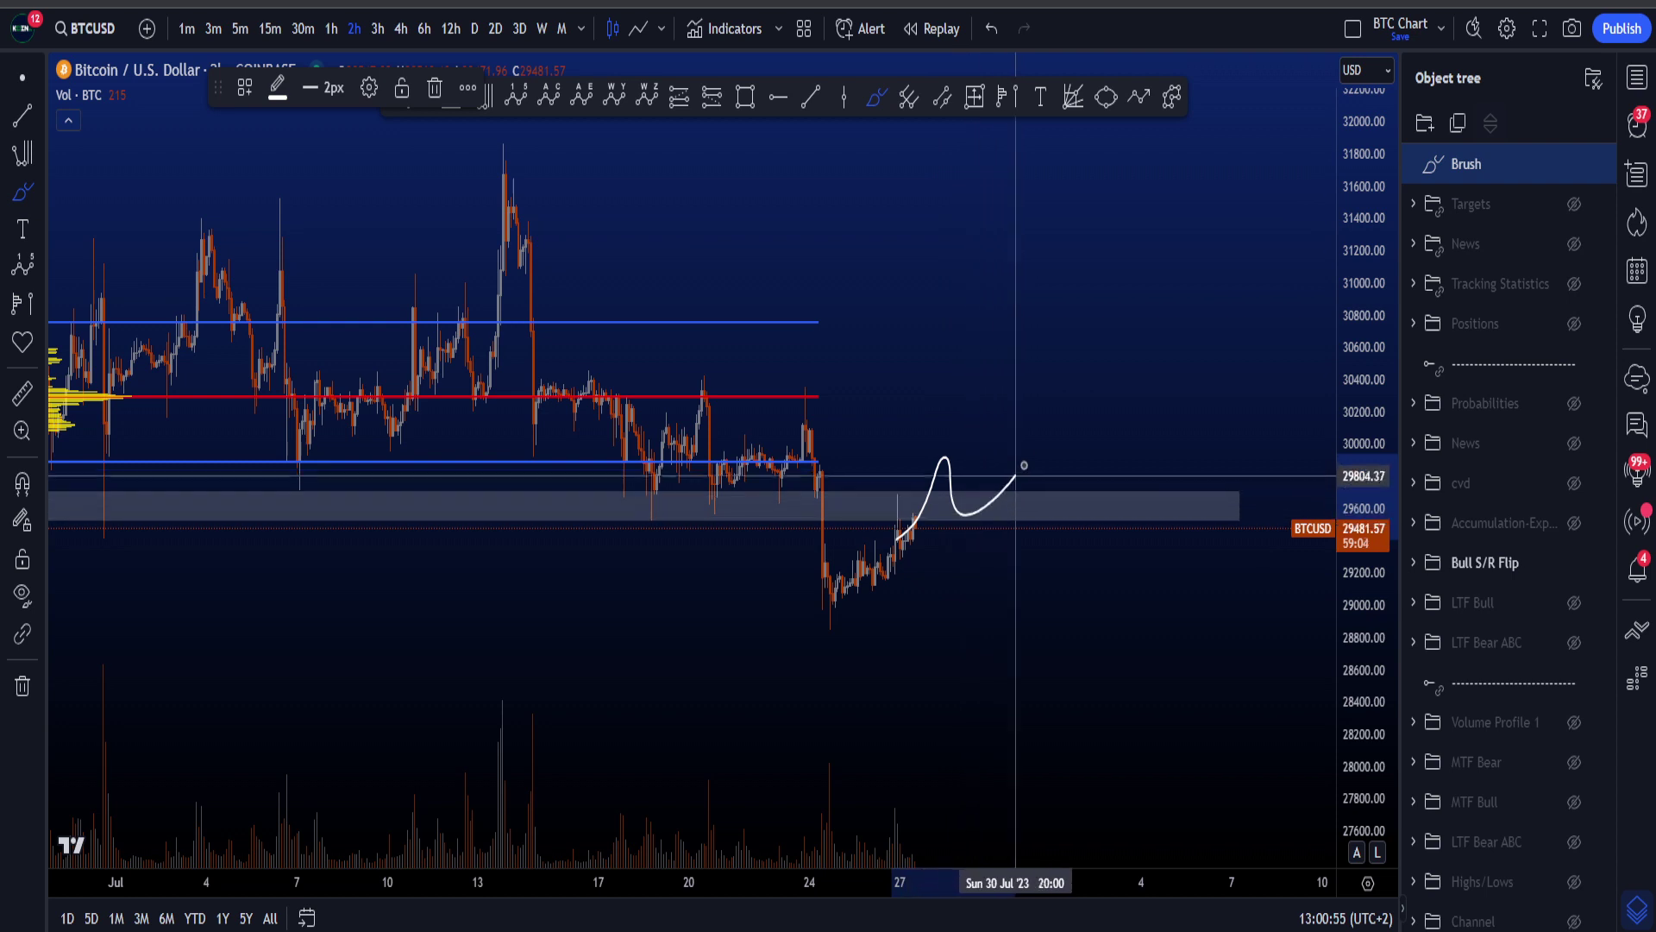
left_click_drag(1010, 494, 922, 511)
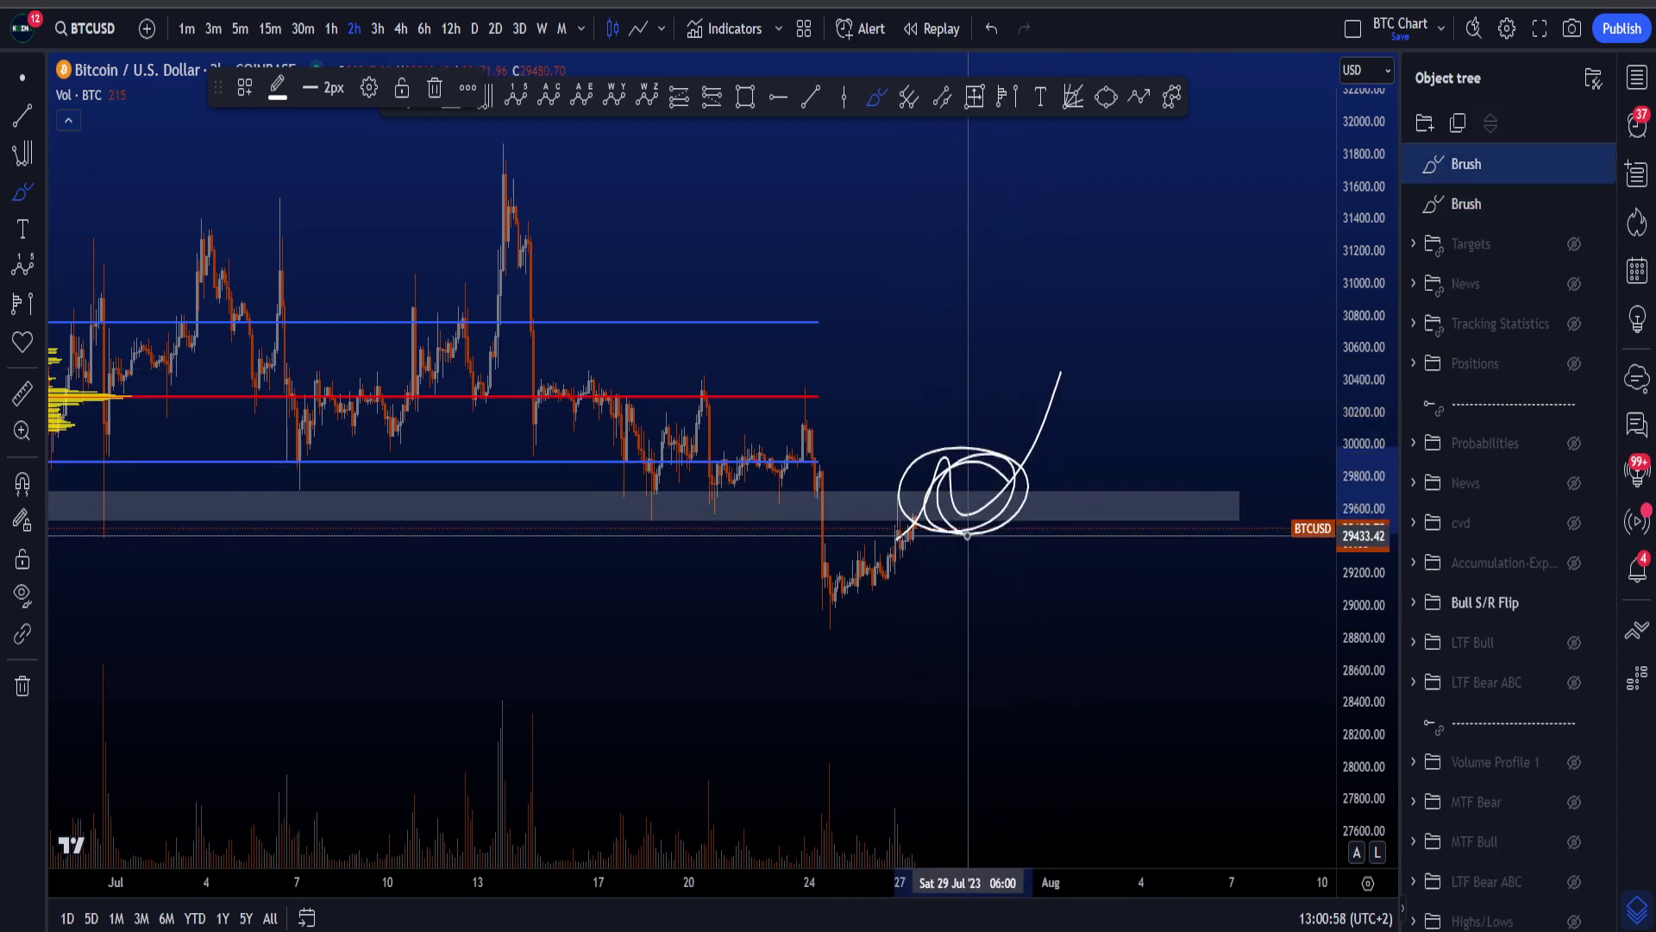
key("ctrl+z")
mouse_move(947, 504)
left_mouse_down()
mouse_move(1018, 502)
mouse_move(1013, 454)
mouse_move(1072, 284)
left_mouse_up()
key("ctrl+z")
key("ctrl+z")
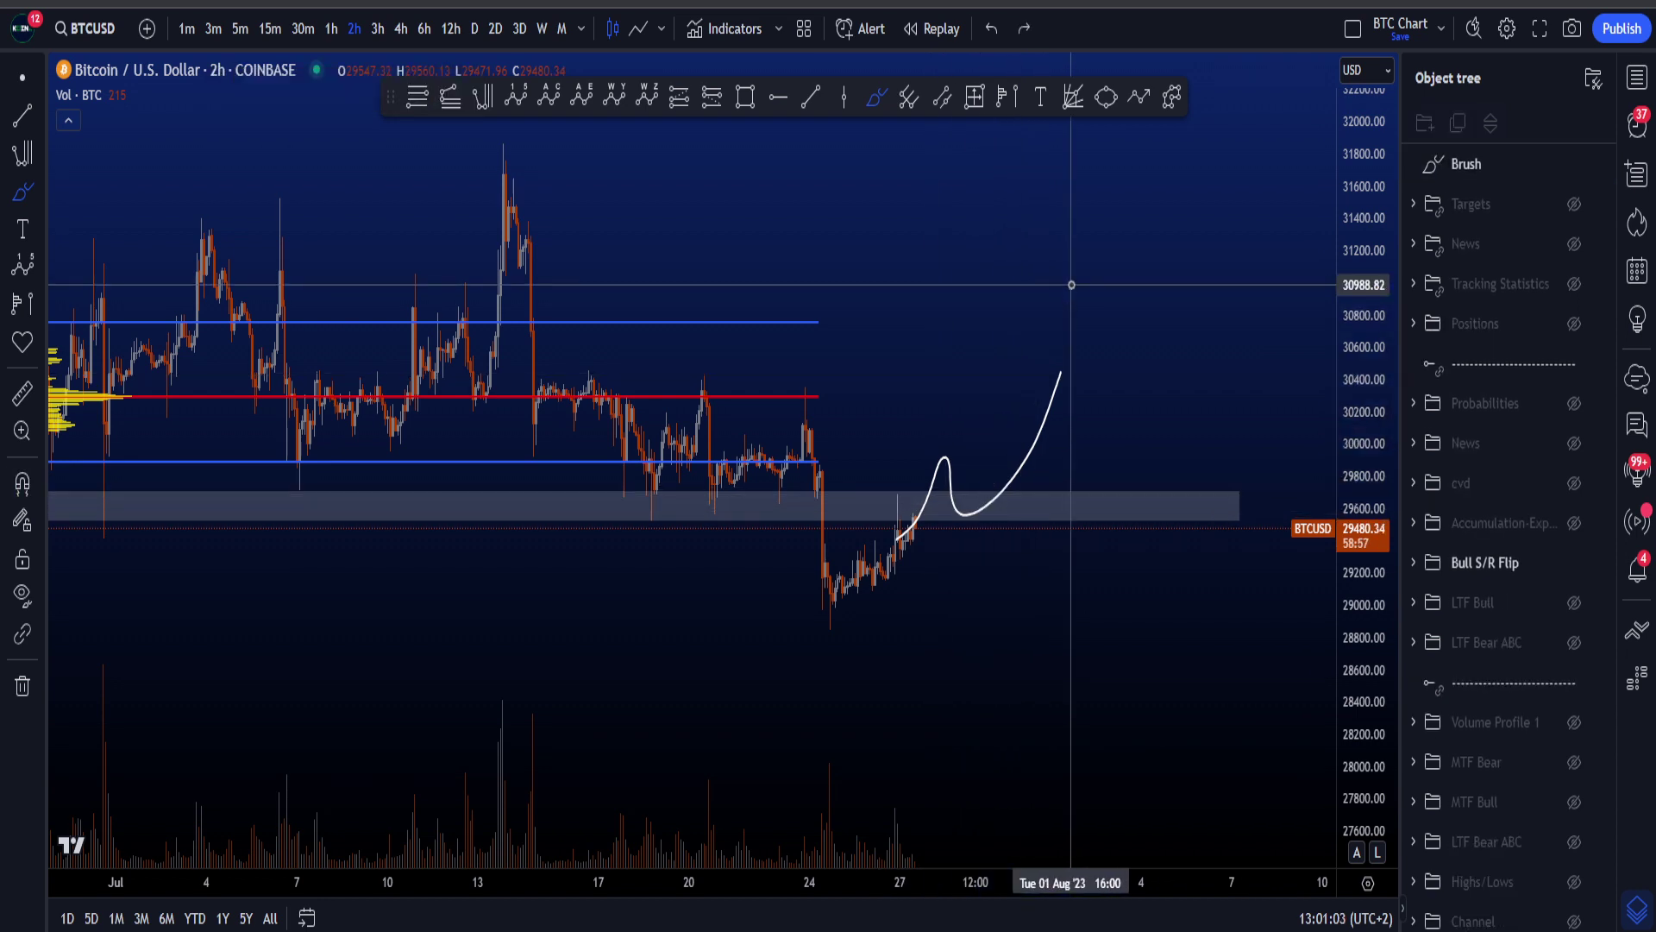
Circle the price touch at the grey zone, trace along the zone with the brush, and undo both strokes
left_click_drag(869, 529, 923, 525)
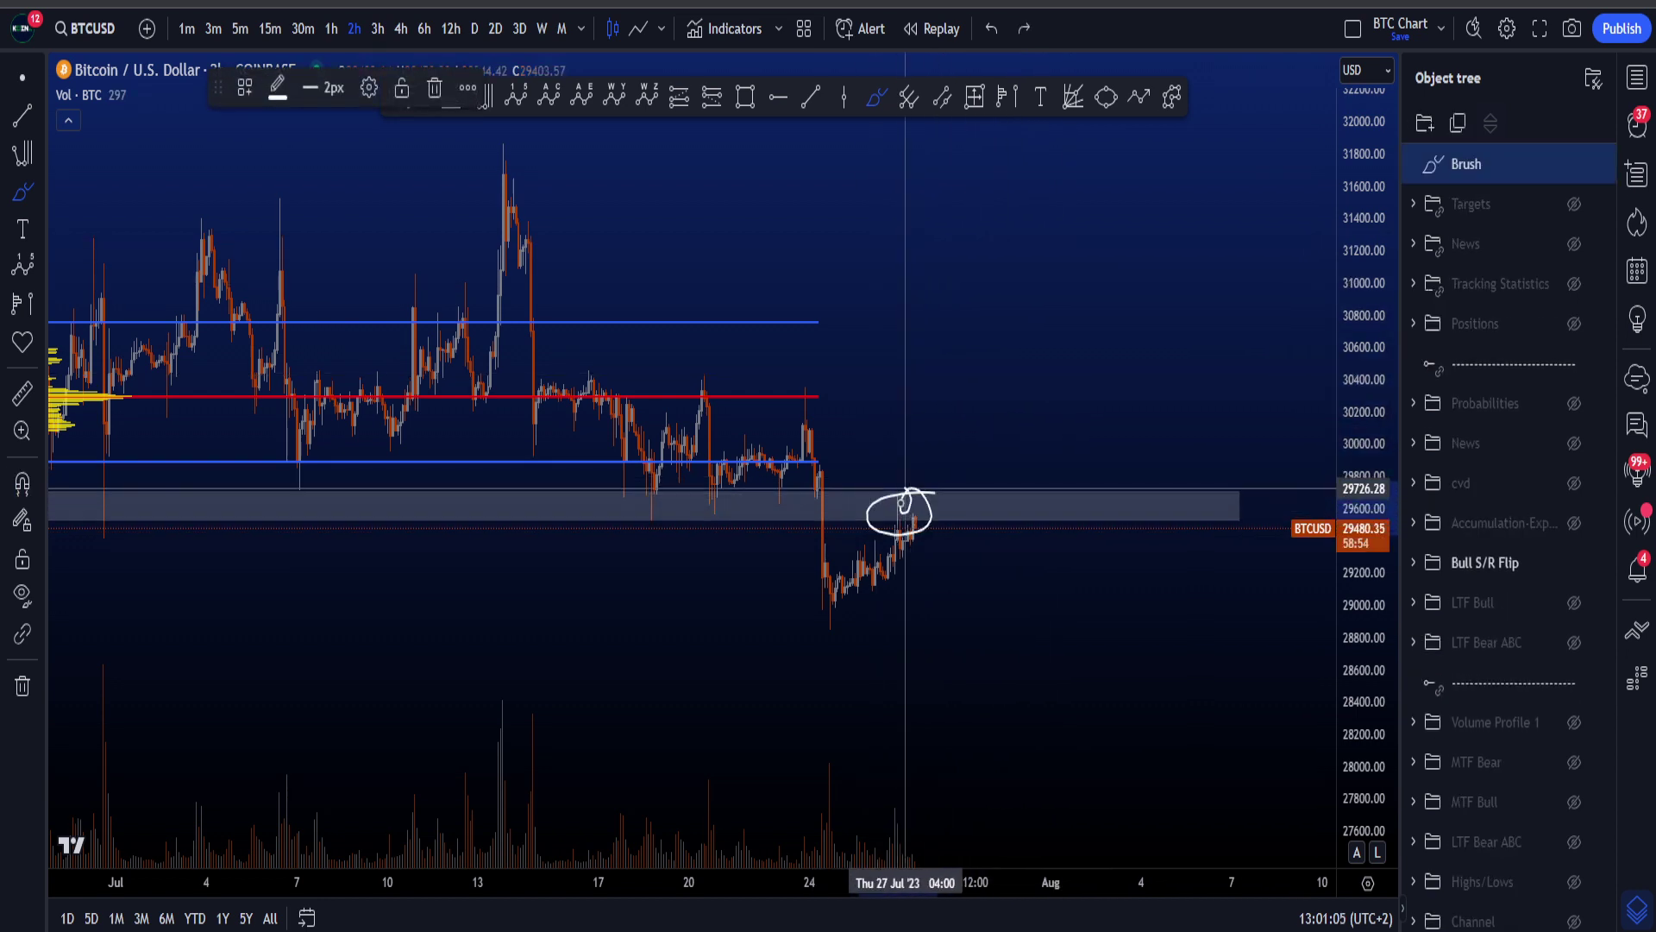
key("ctrl+z")
scroll(813, 505, "down", 2)
left_click_drag(612, 507, 1067, 521)
key("ctrl+z")
Sketch a brush path falling from the grey zone, circle the latest candles at the zone, and undo both strokes
scroll(998, 517, "up", 2)
mouse_move(899, 507)
left_mouse_down()
mouse_move(966, 647)
mouse_move(973, 811)
left_mouse_up()
key("ctrl+z")
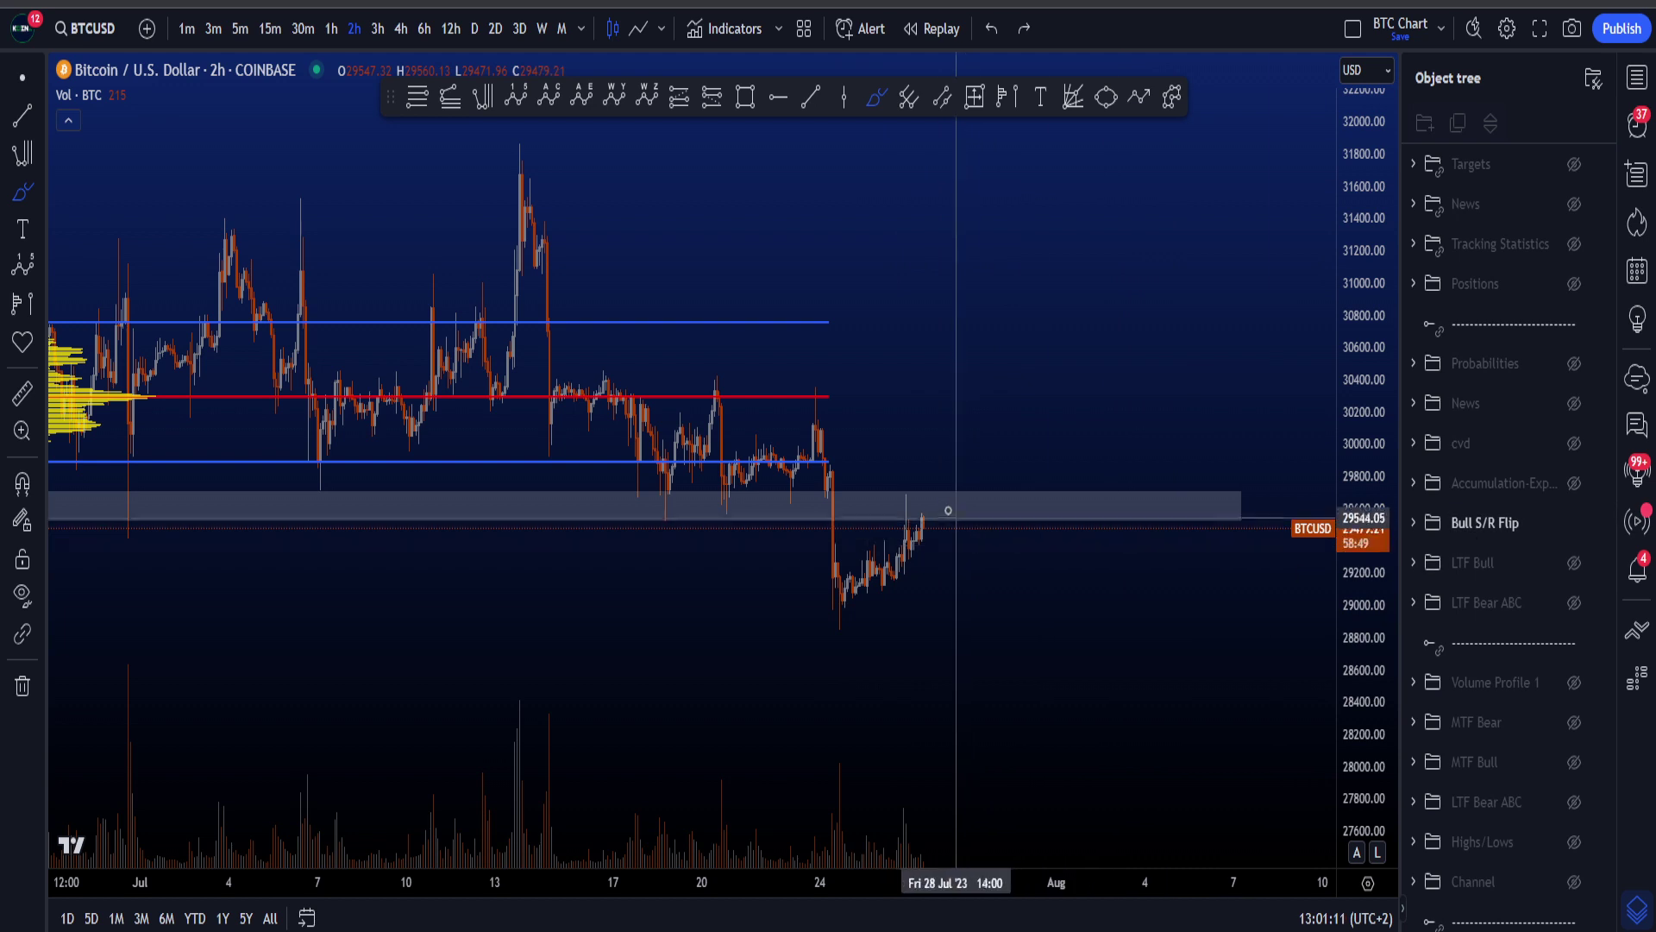
mouse_move(948, 505)
left_mouse_down()
mouse_move(889, 503)
mouse_move(942, 488)
left_mouse_up()
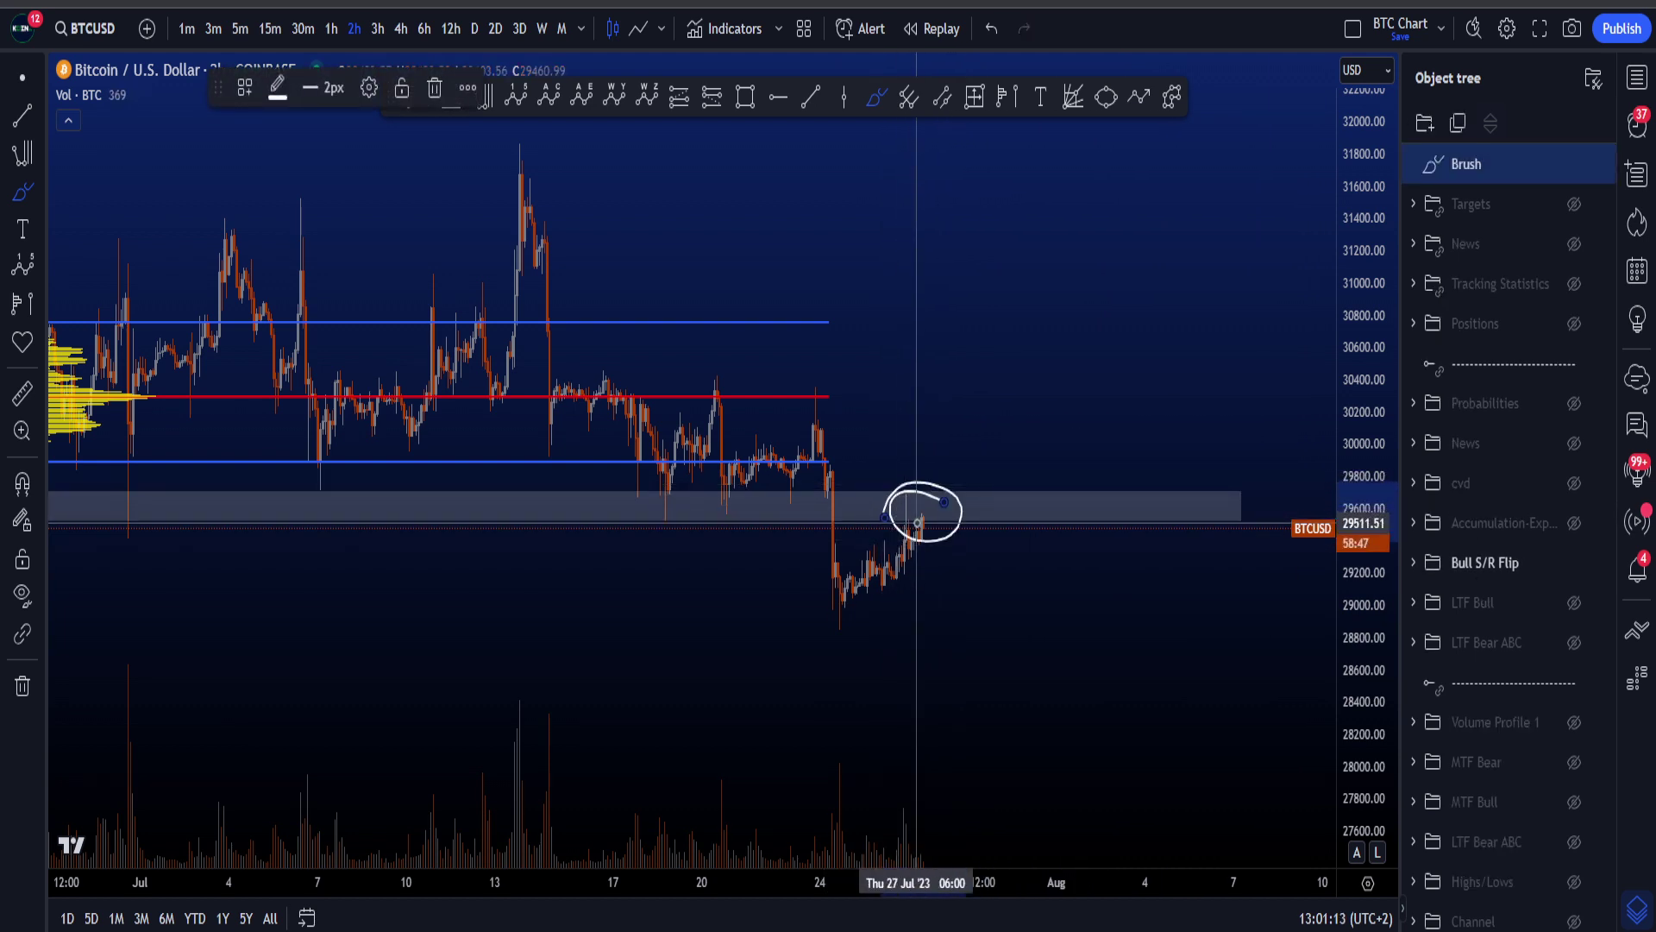
key("ctrl+z")
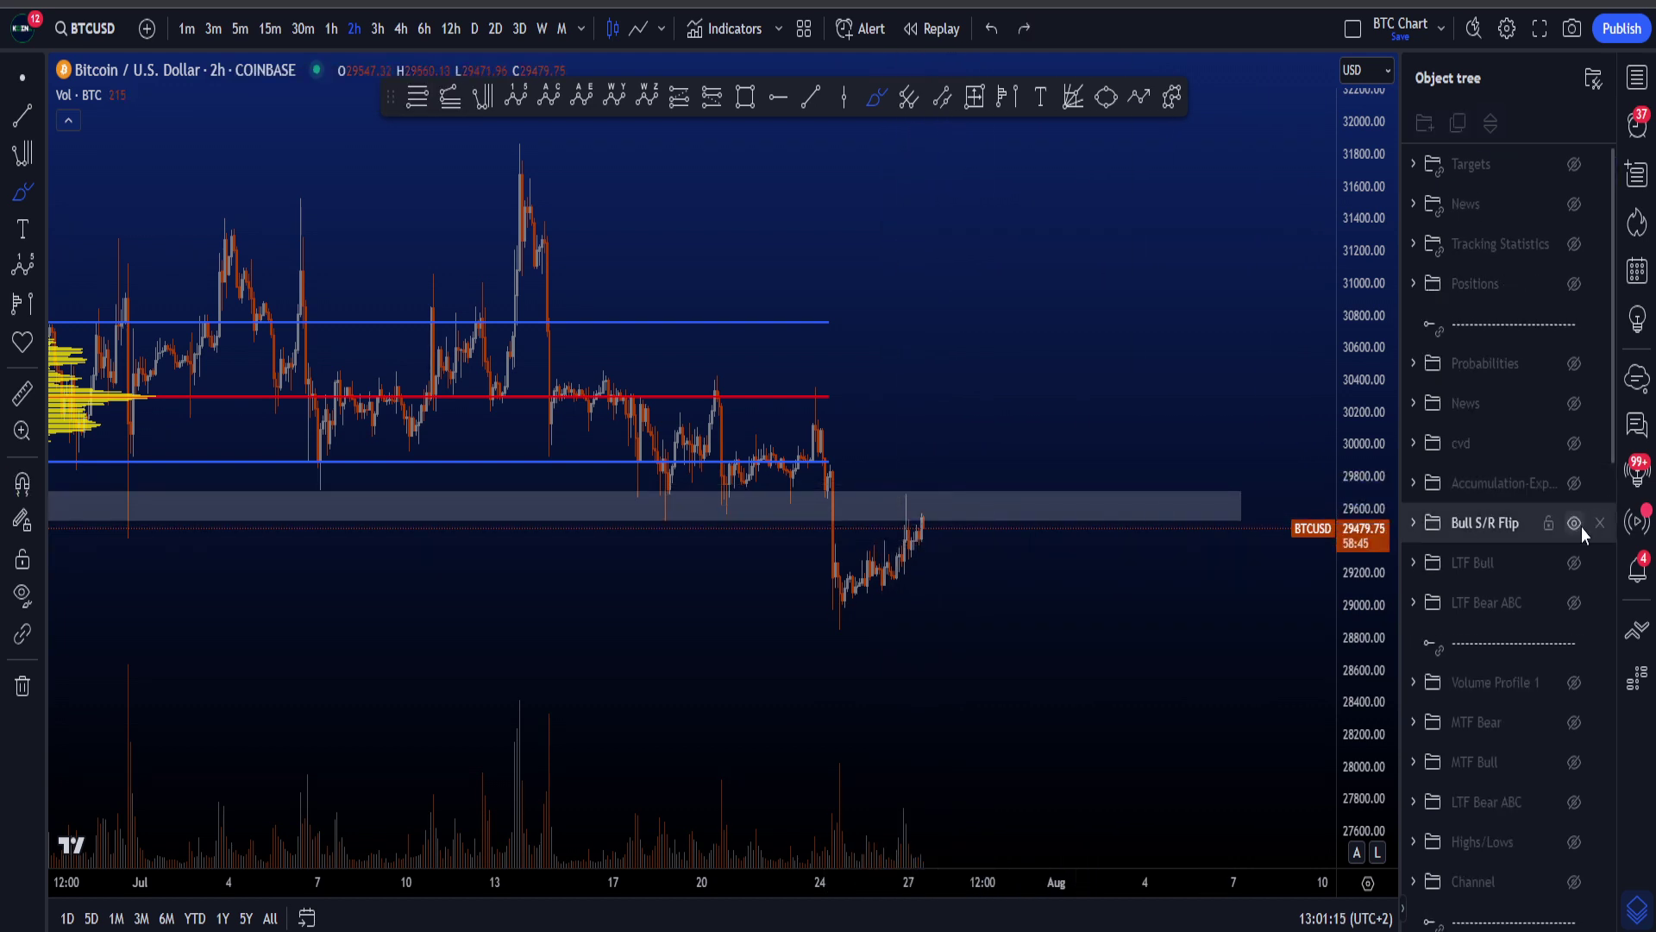
Hide the Bull S/R Flip drawings, show the cvd drawings, and set the chart to the 15-minute timeframe
left_click(1581, 526)
left_click(1575, 443)
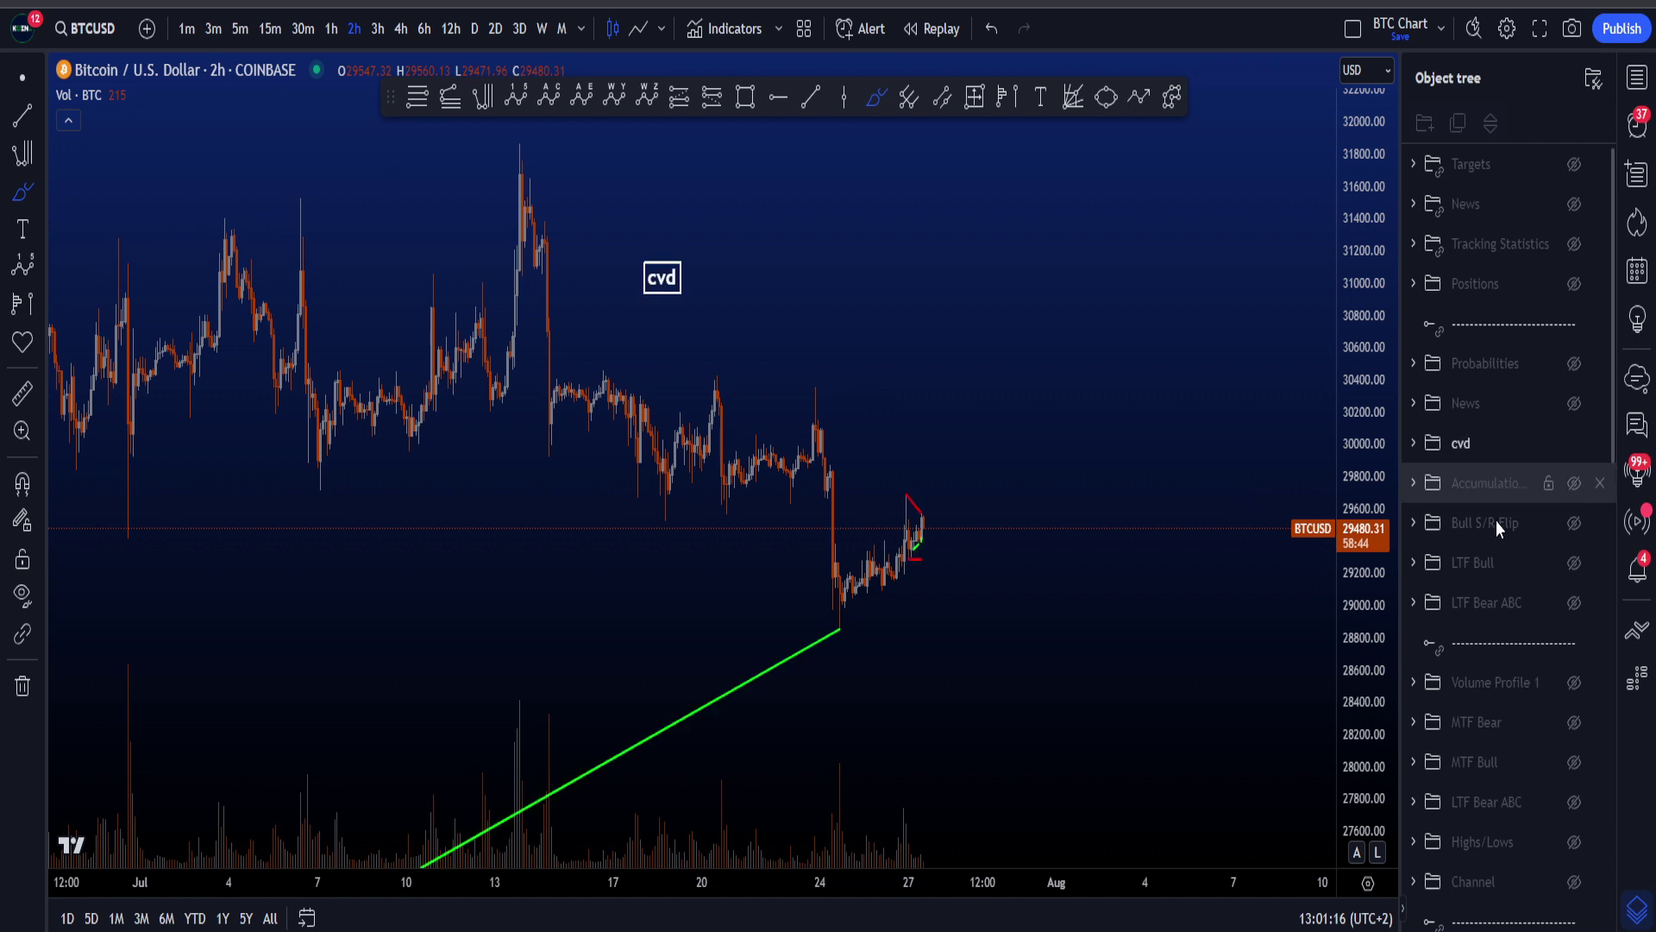
left_click(271, 33)
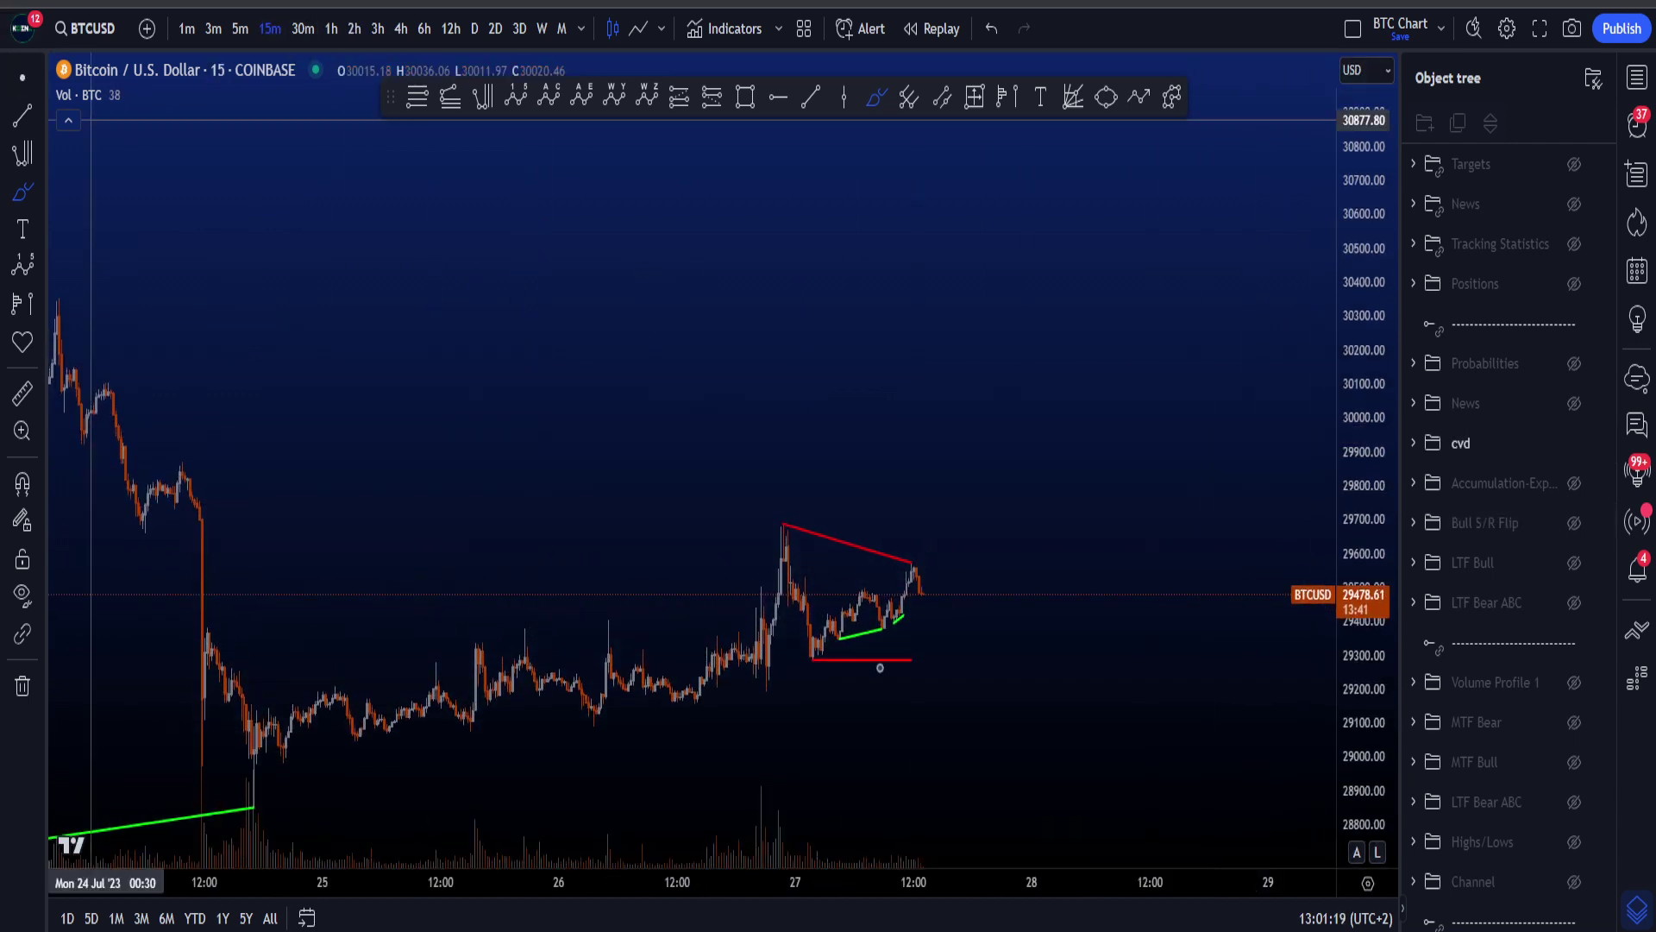
scroll(1021, 584, "down", 5)
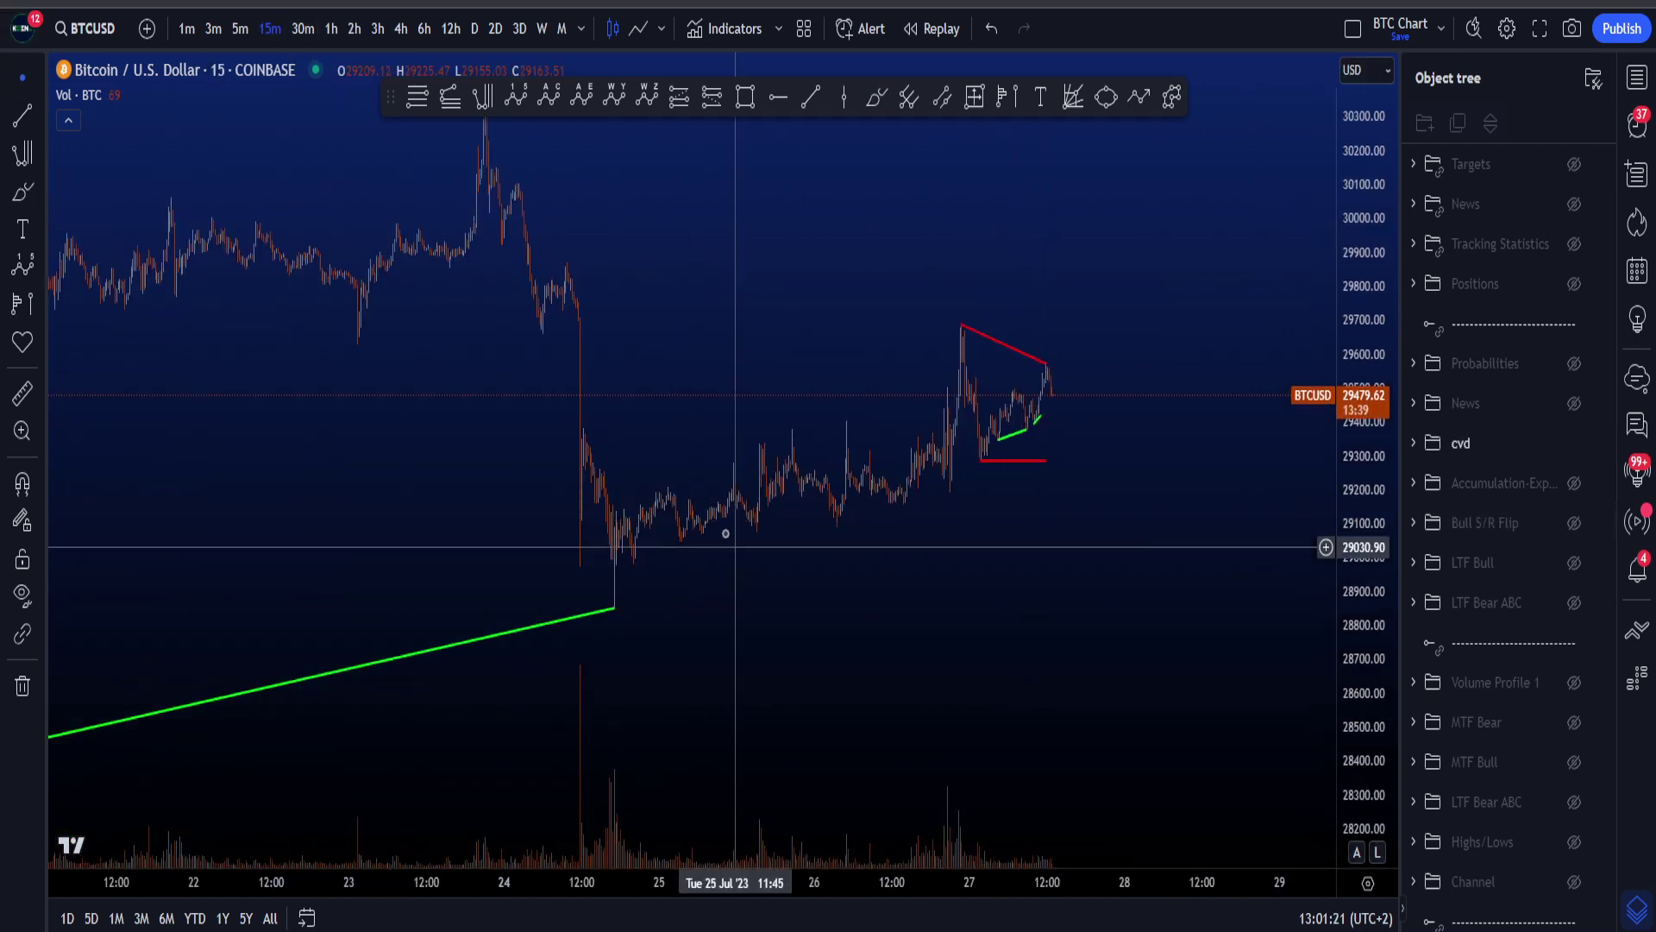
scroll(1064, 562, "up", 4)
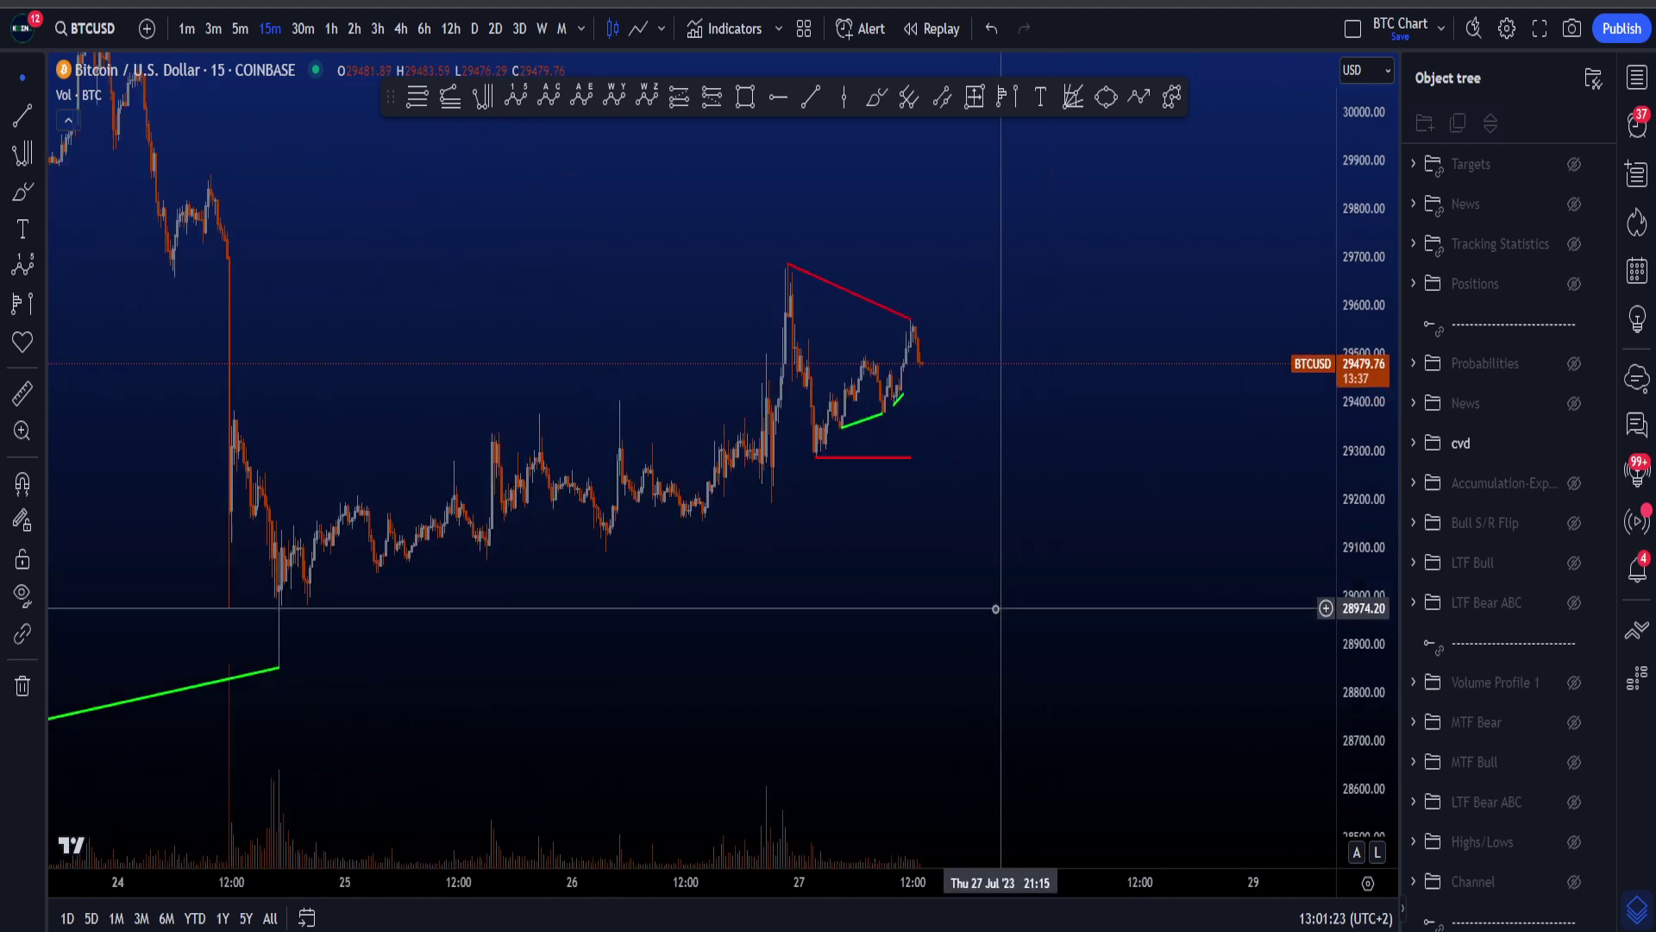
left_click_drag(834, 605, 943, 547)
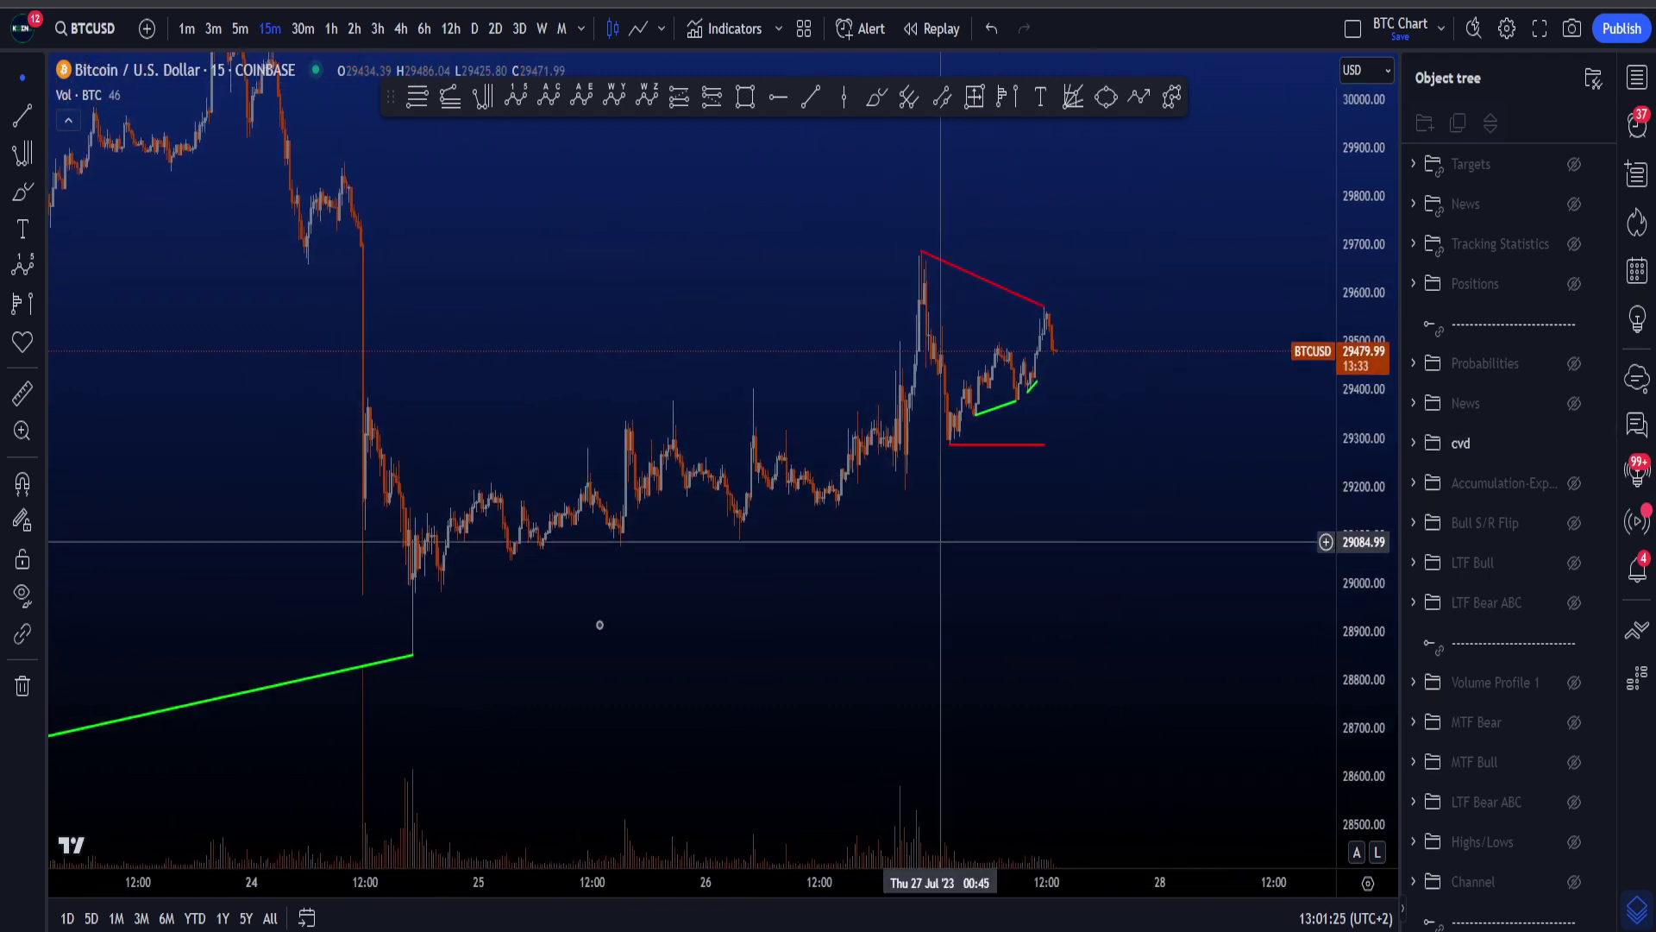
Switch to the 1-hour timeframe and examine the long green cvd line from the mid-June low to the late-July low
left_click(331, 29)
scroll(1199, 742, "down", 5)
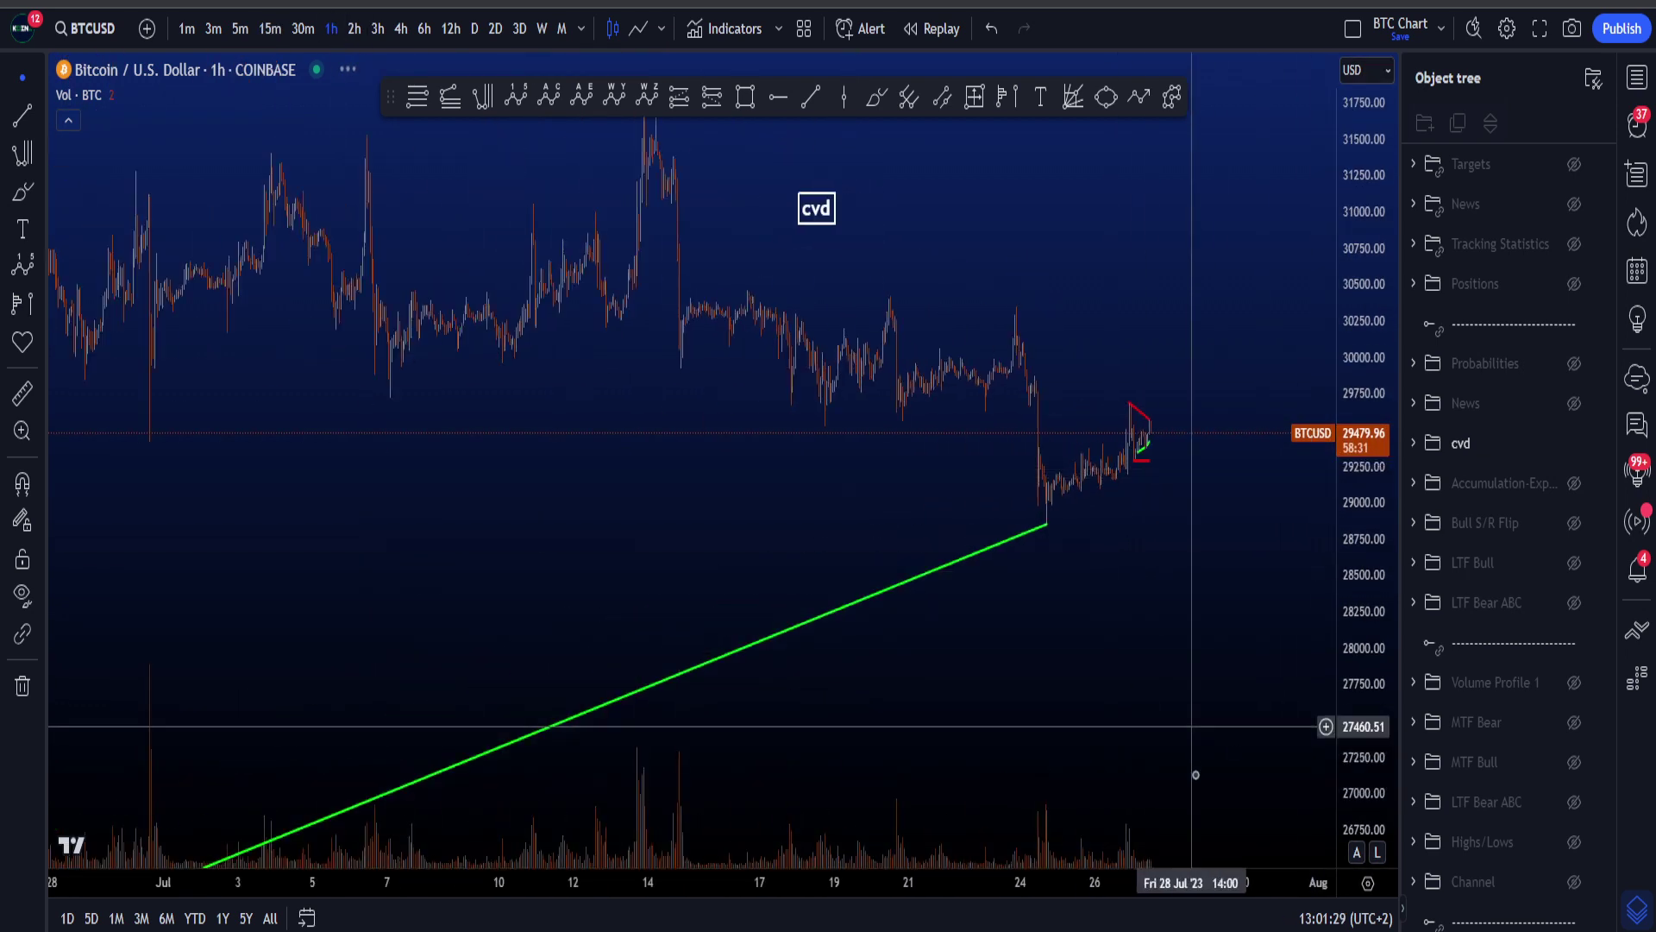
scroll(1196, 775, "down", 4)
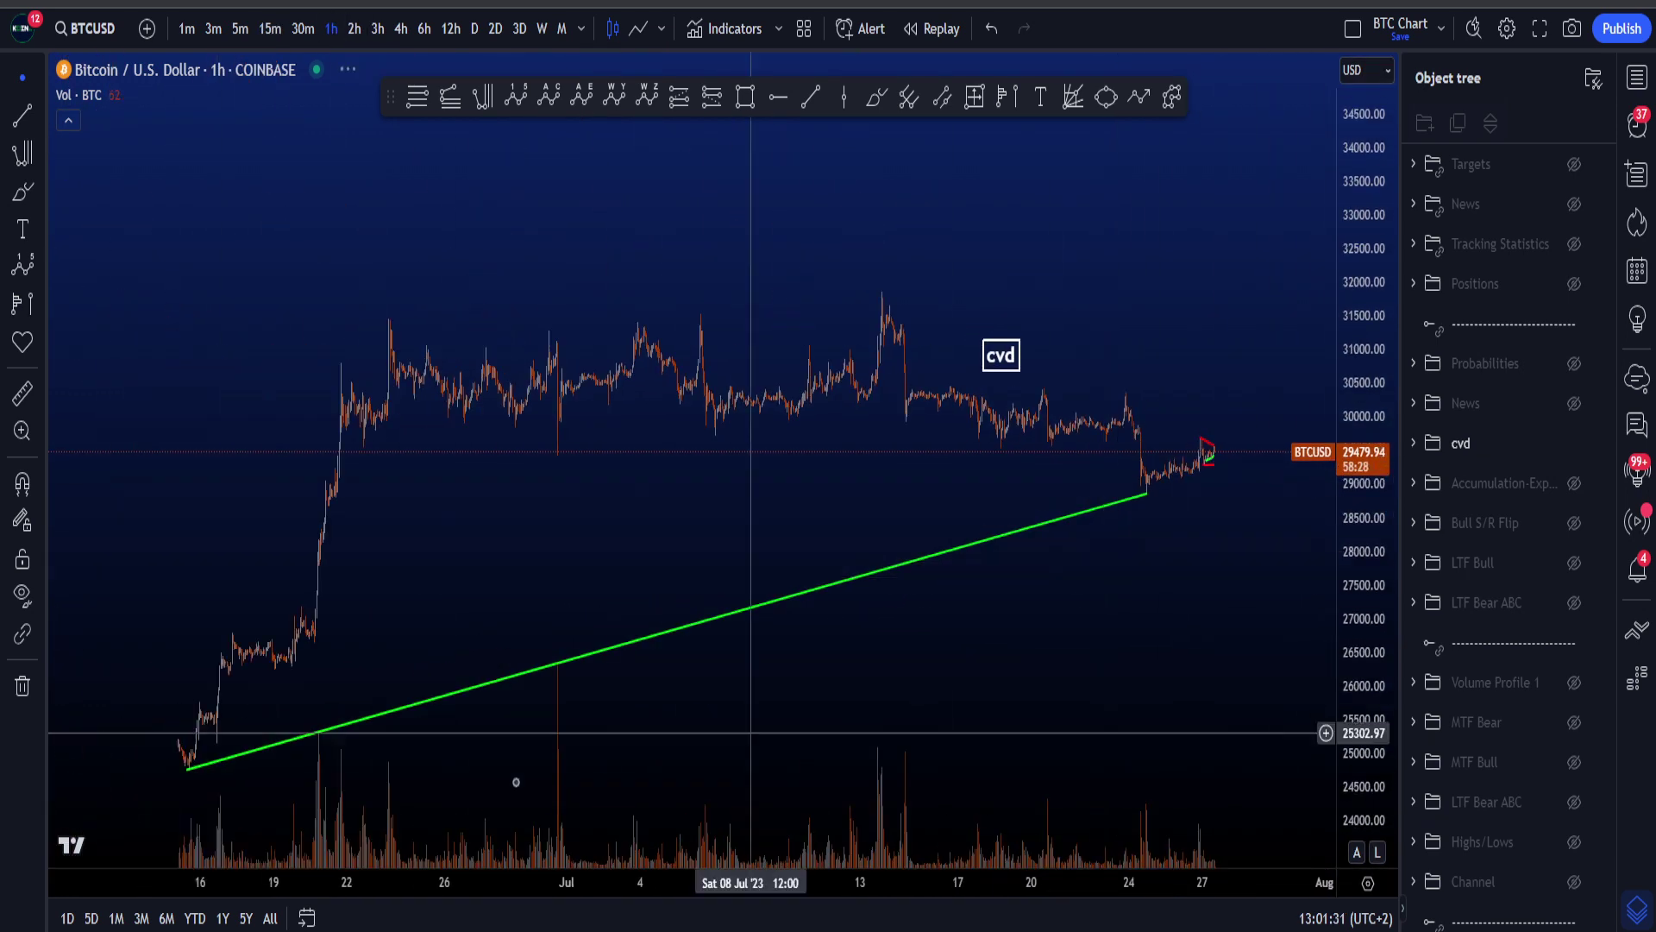
scroll(1242, 581, "up", 5)
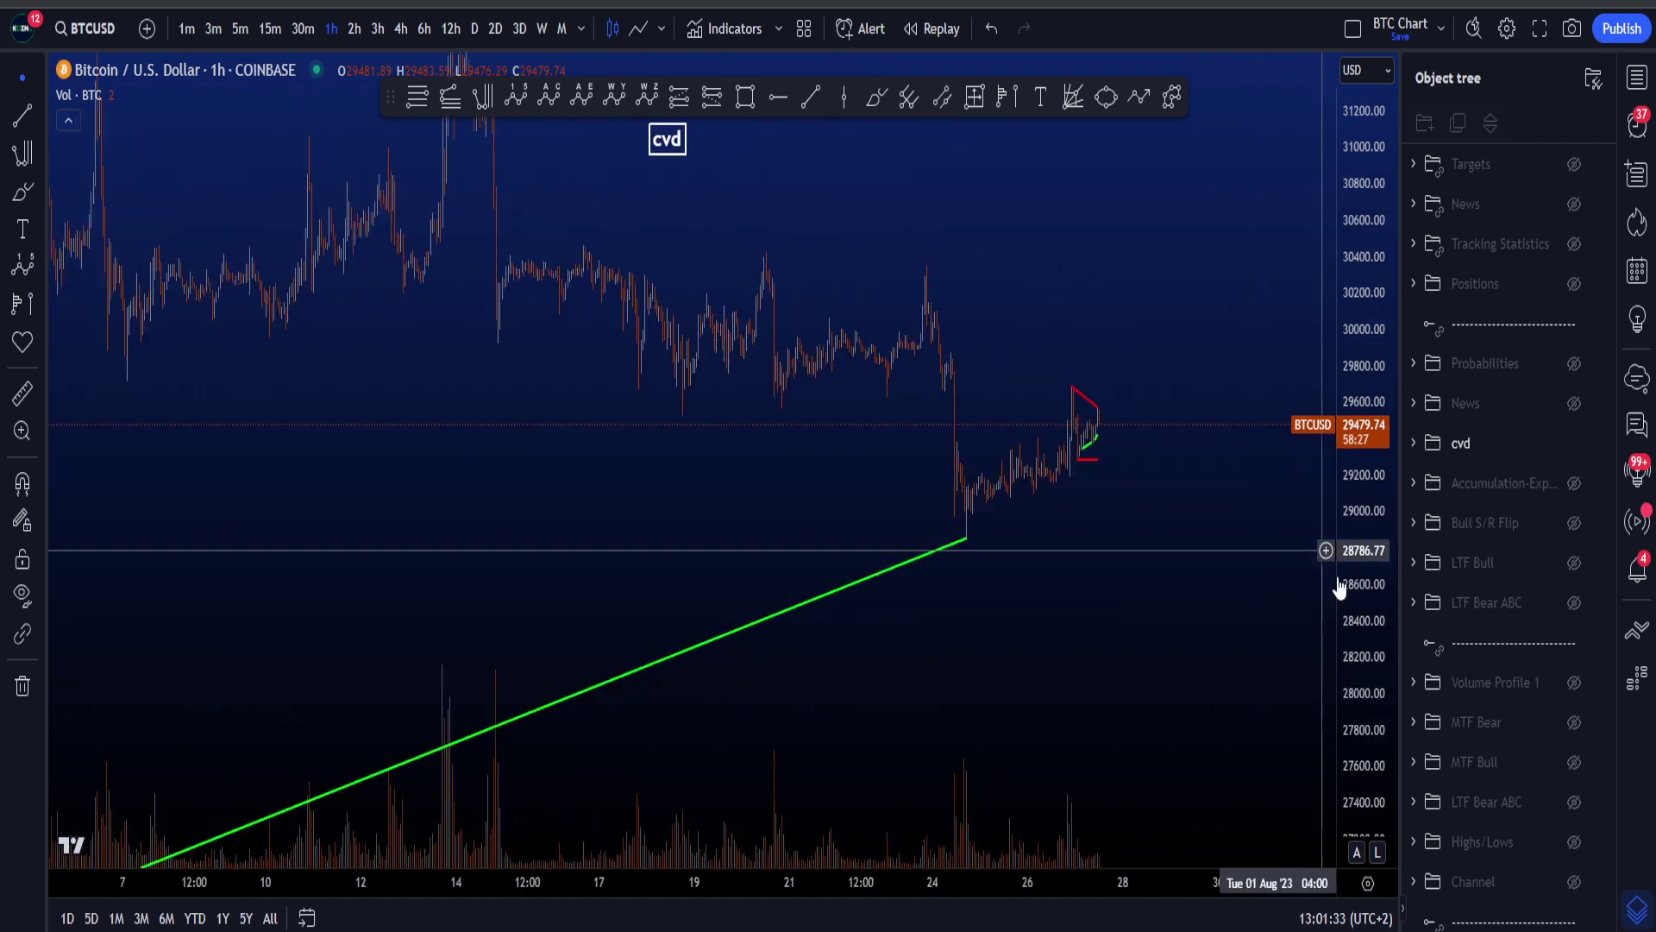
scroll(1208, 537, "up", 4)
Return the chart to the 15-minute timeframe and frame the short red and green cvd lines around 27 July
left_click(263, 31)
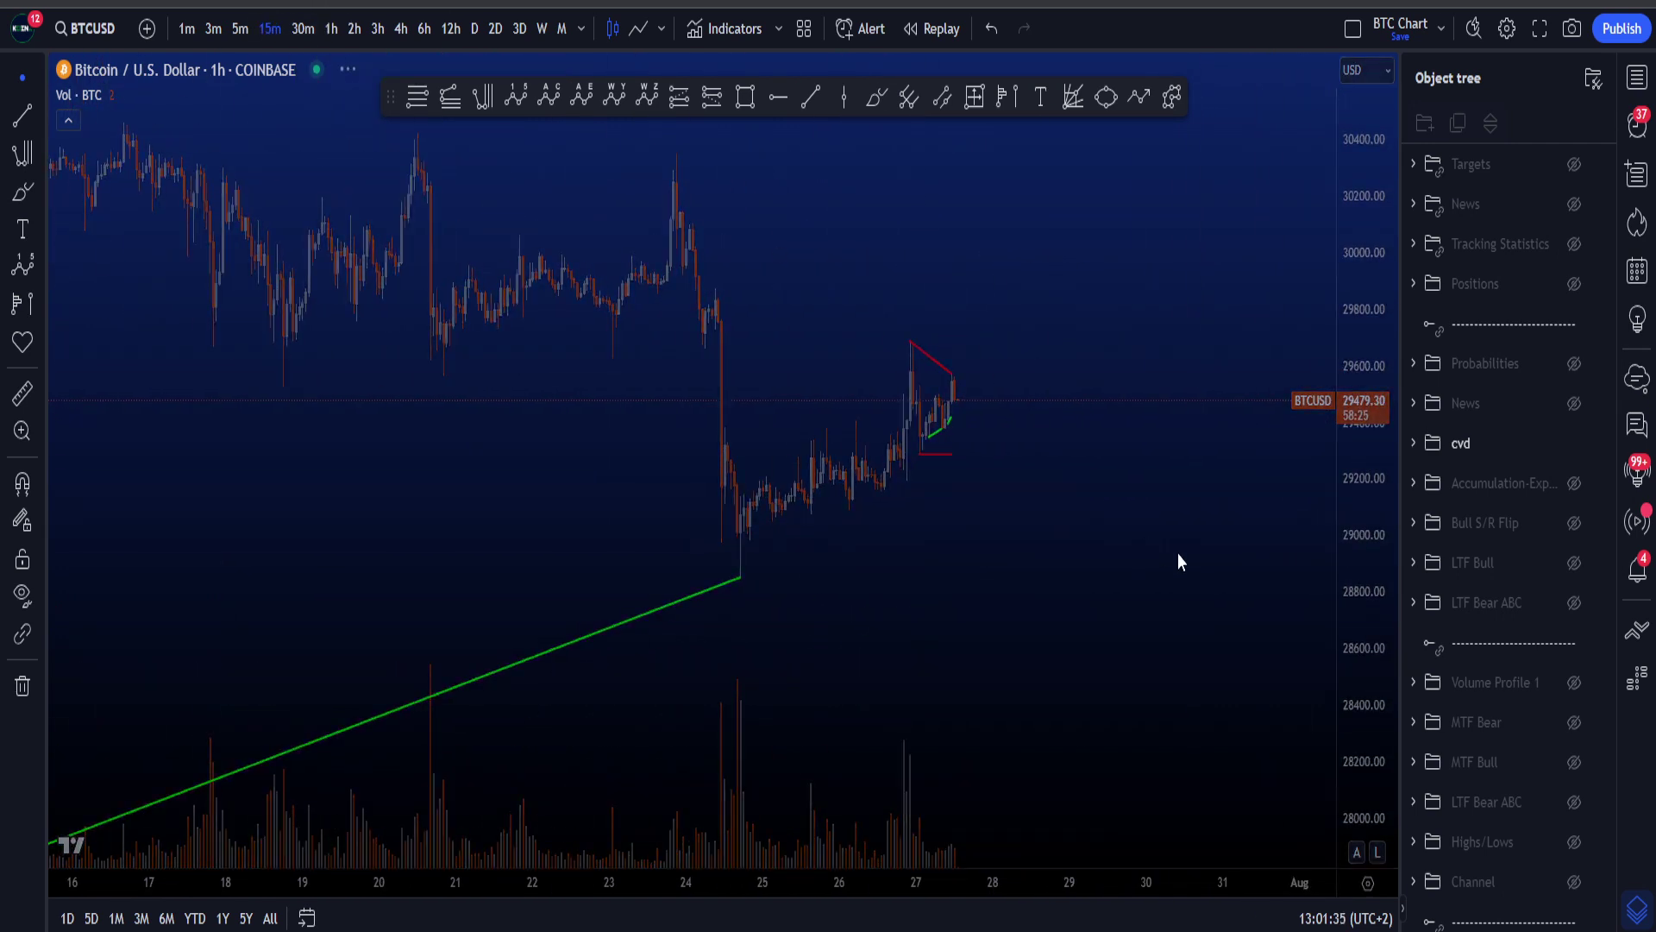
scroll(1242, 623, "down", 2)
left_click_drag(1380, 765, 1342, 230)
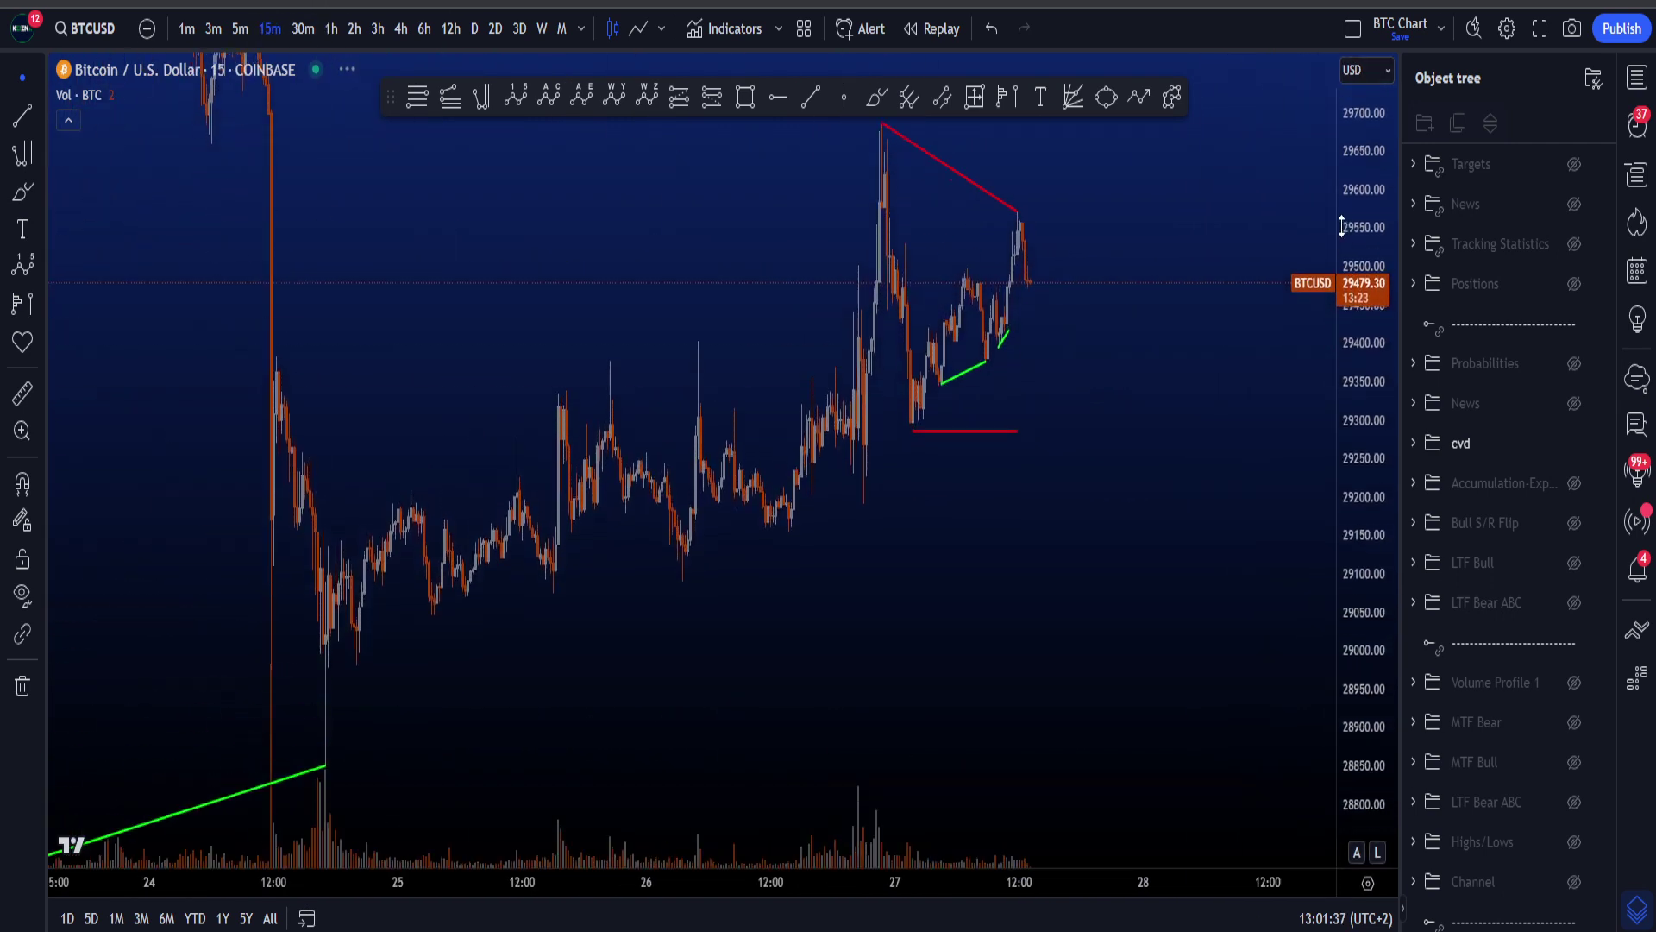
scroll(1149, 343, "up", 3)
left_click_drag(1130, 386, 1126, 538)
left_click_drag(1368, 470, 1368, 532)
scroll(1056, 343, "up", 2)
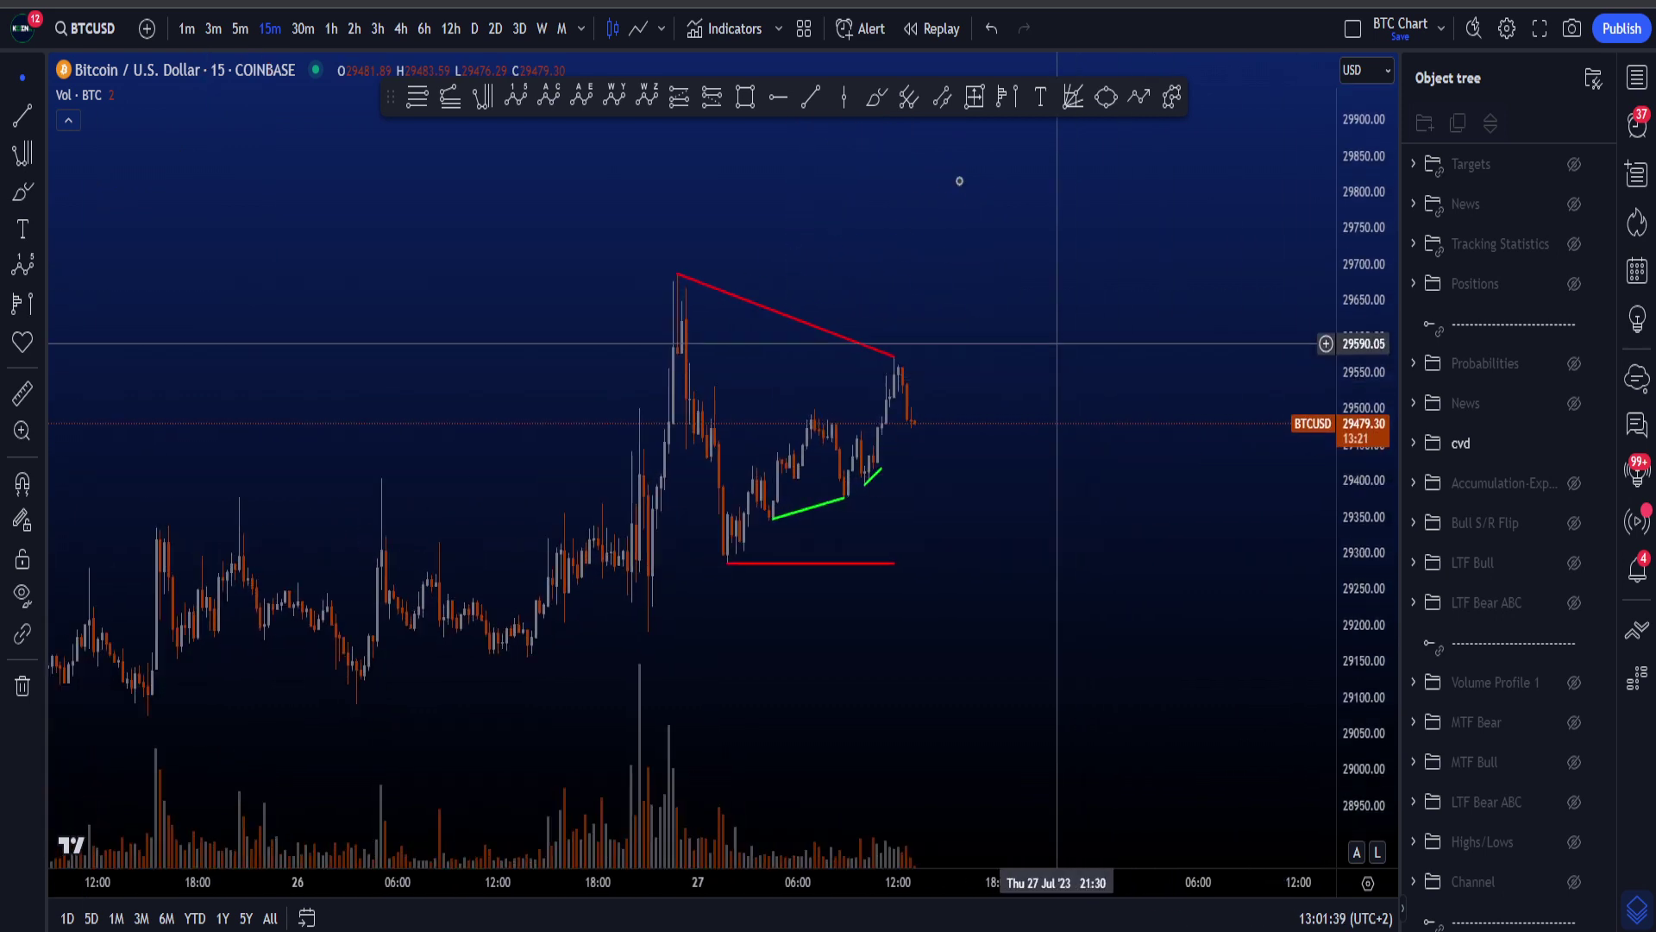
Mark the upper and lower red cvd lines and circle the low at the lower one with the brush, undoing each stroke
mouse_move(708, 263)
left_mouse_down()
mouse_move(673, 253)
mouse_move(777, 342)
mouse_move(882, 367)
left_mouse_up()
key("ctrl+z")
left_click_drag(745, 597, 845, 585)
key("ctrl+z")
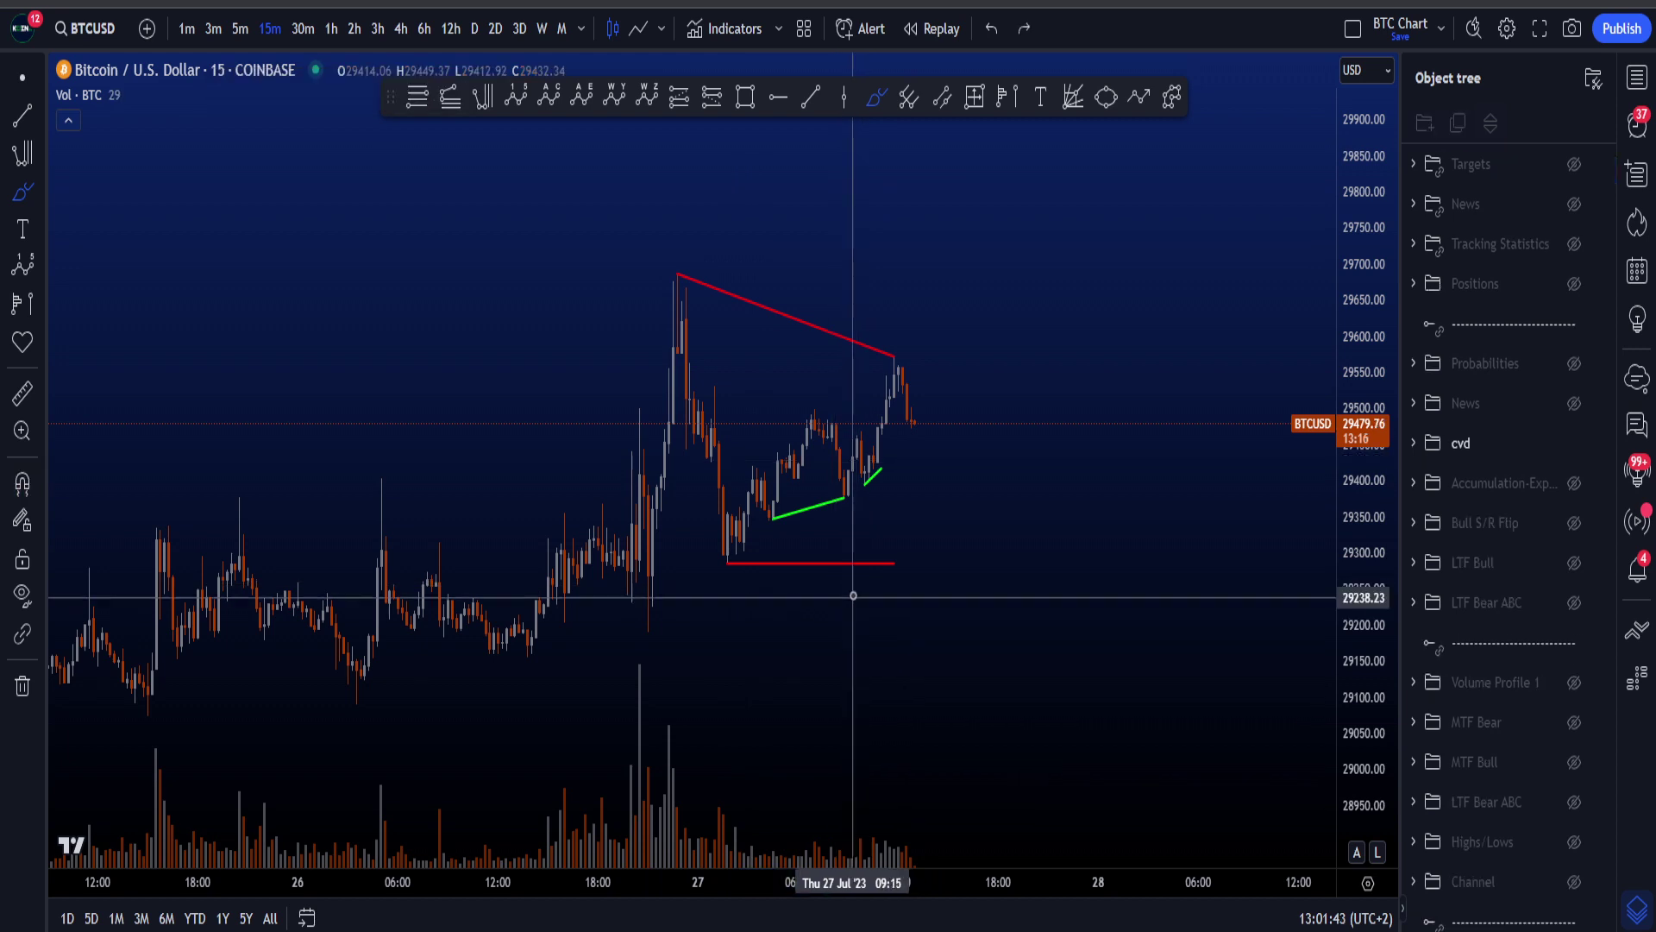
mouse_move(738, 548)
left_mouse_down()
mouse_move(744, 593)
mouse_move(729, 545)
left_mouse_up()
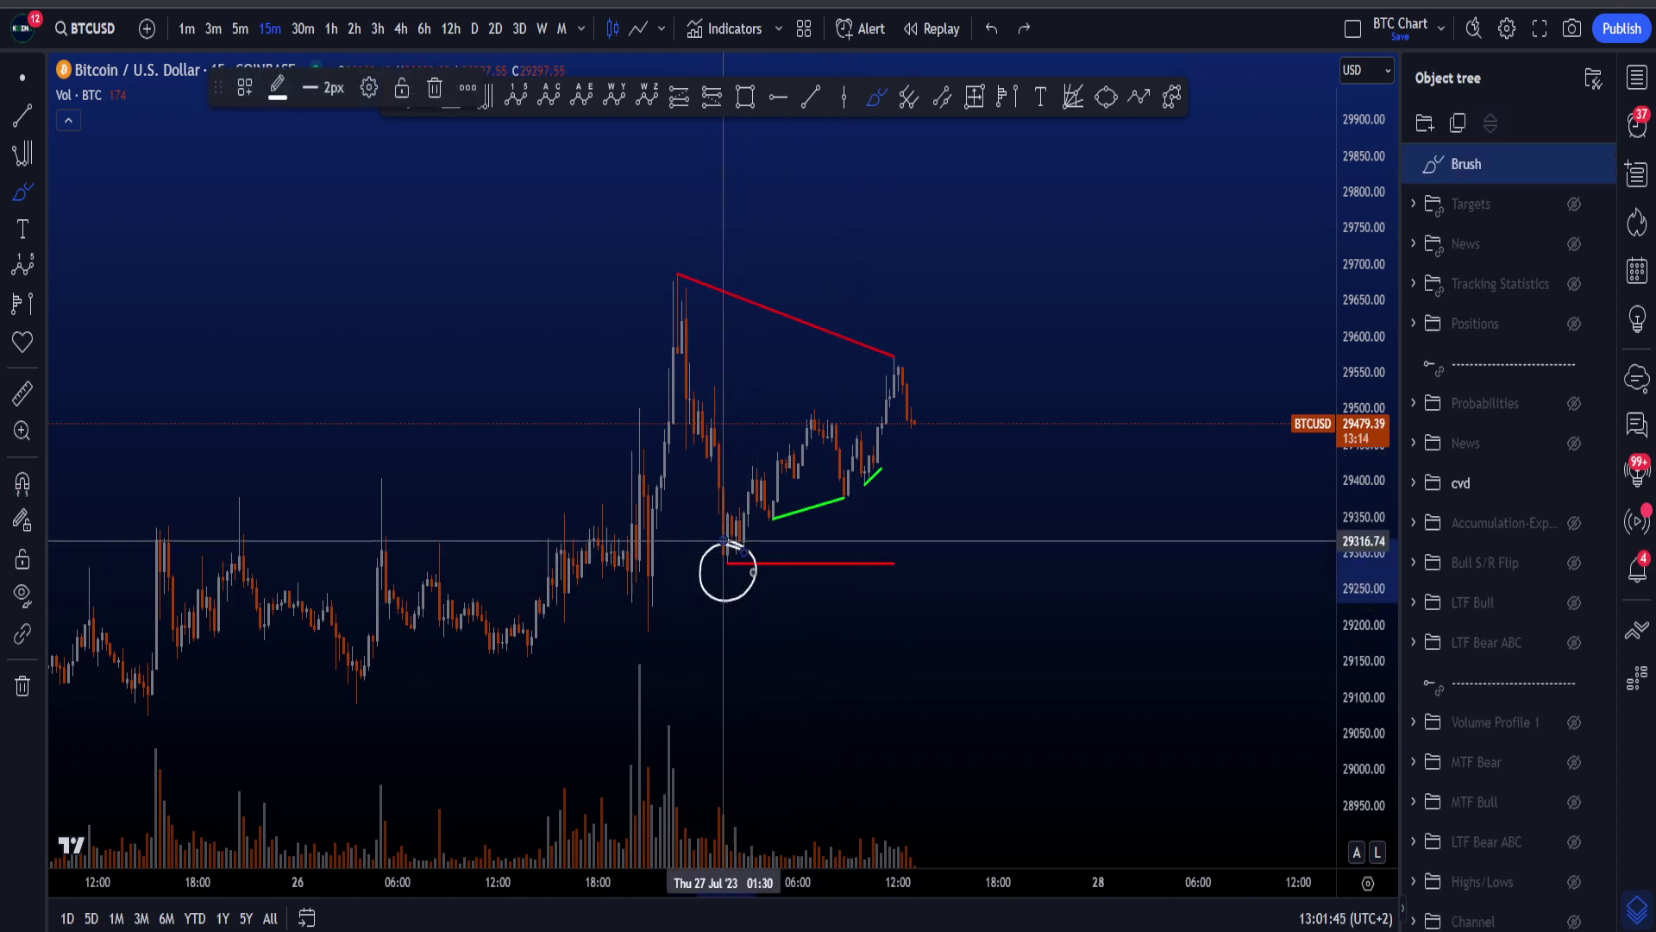
key("ctrl+z")
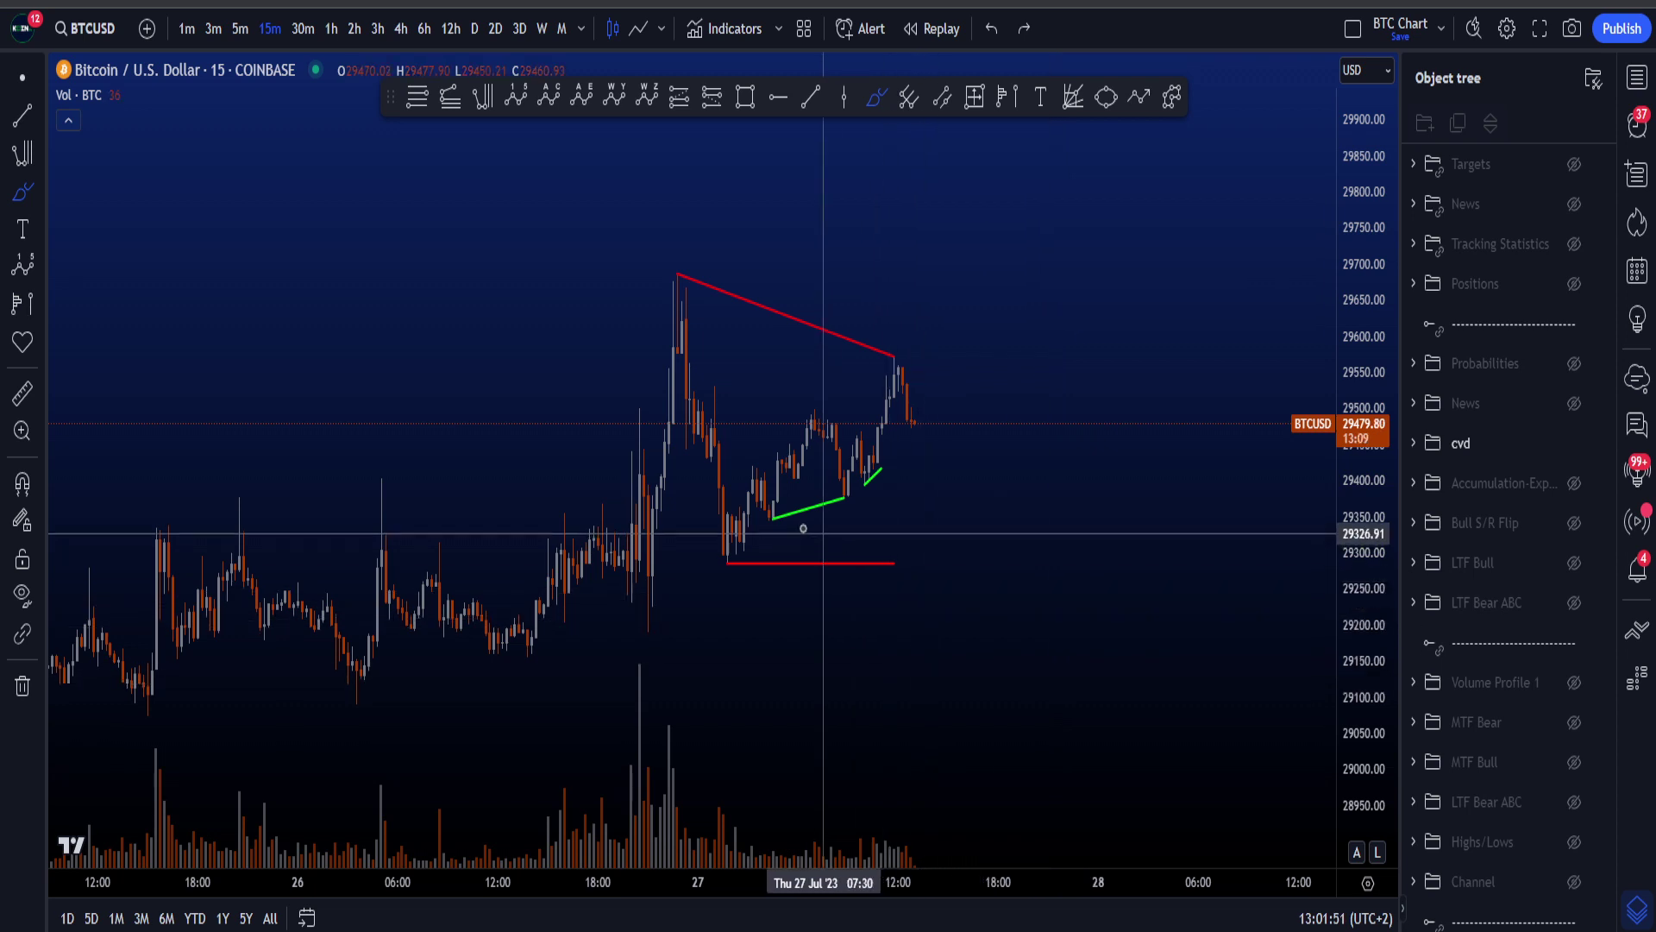
Outline the price rise above the lower red line and mark the green cvd line with the brush, undoing the strokes
mouse_move(724, 552)
left_mouse_down()
mouse_move(917, 370)
mouse_move(713, 536)
left_mouse_up()
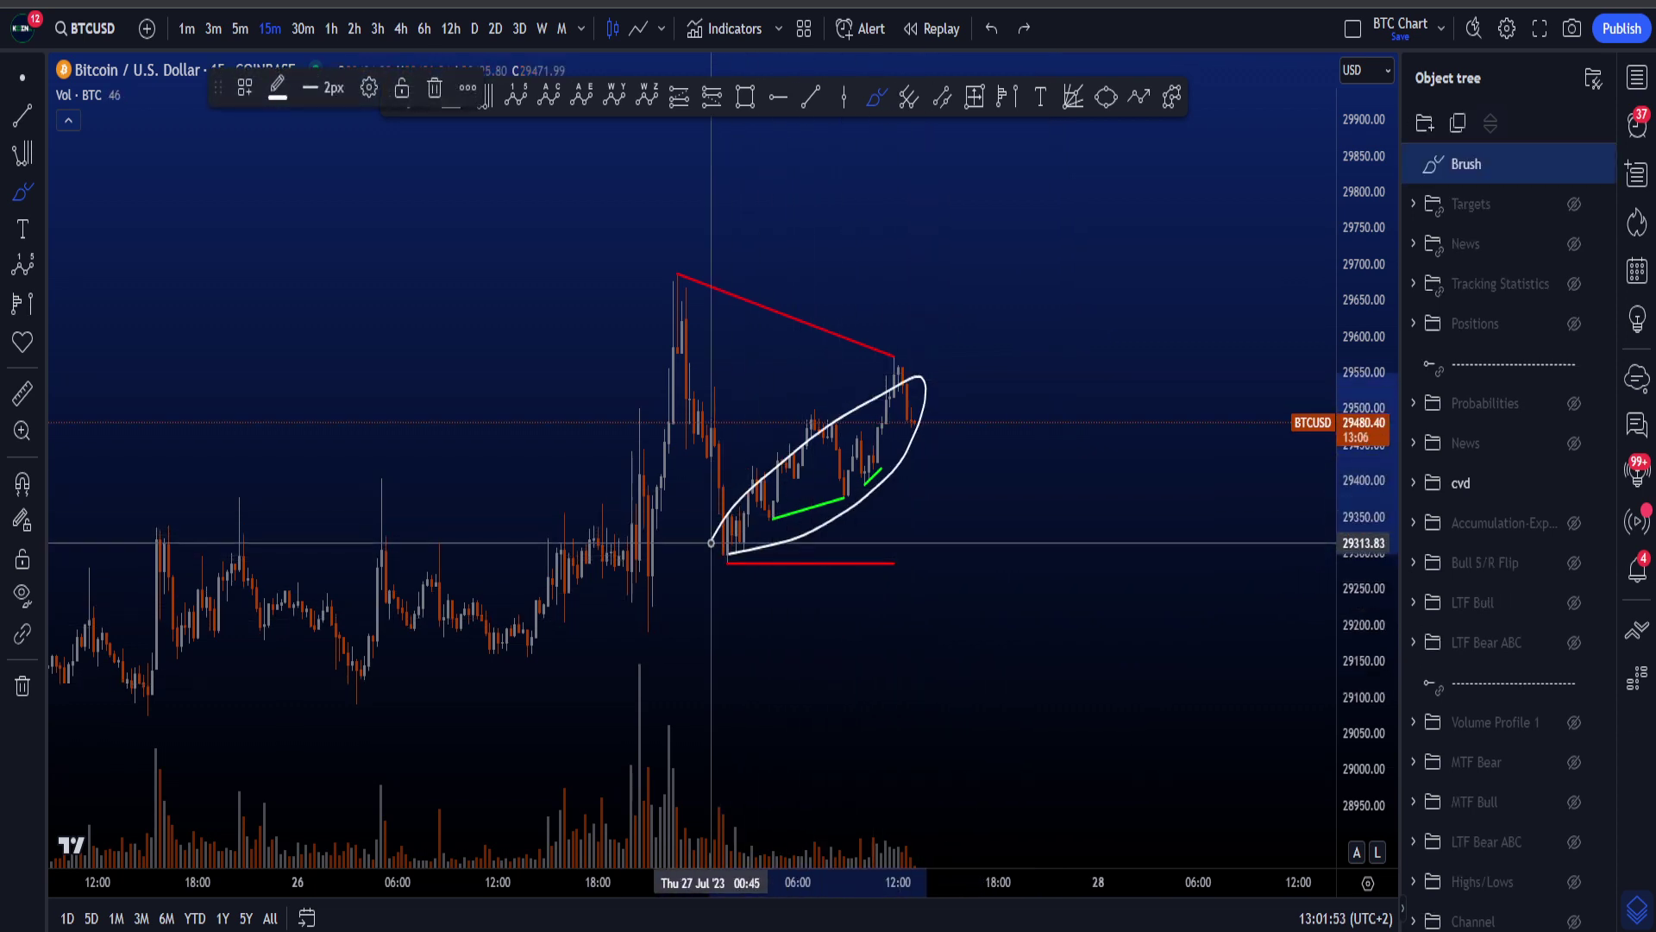
key("ctrl+z")
left_click_drag(1381, 681, 1381, 576)
scroll(979, 554, "up", 2)
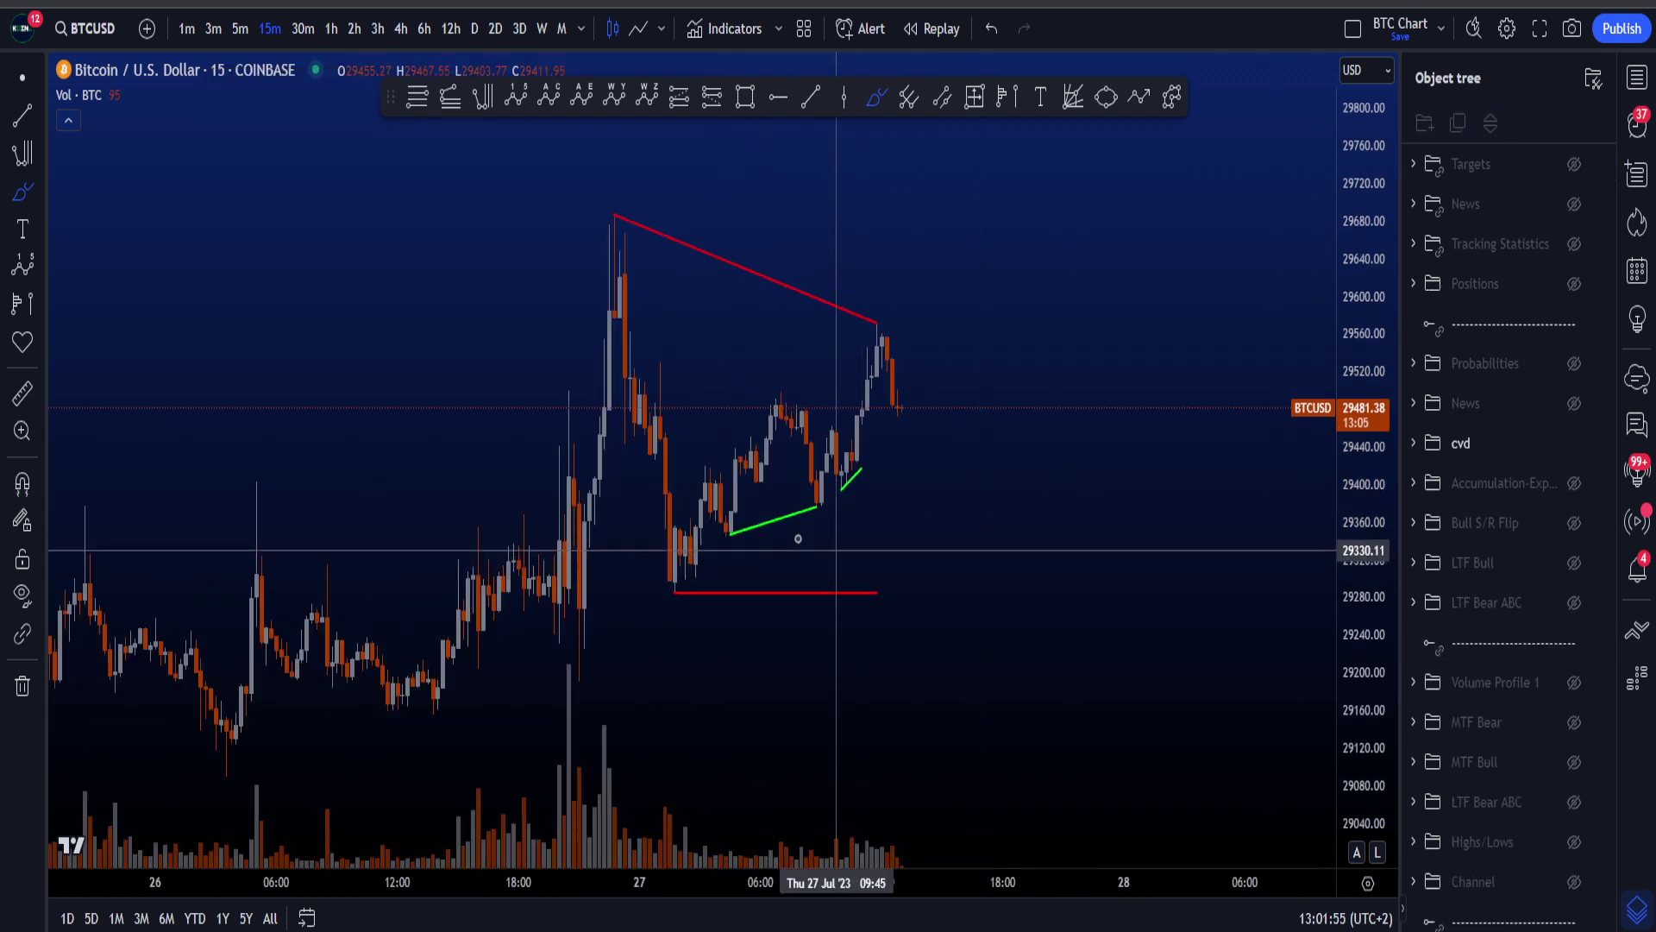
mouse_move(723, 547)
left_mouse_down()
mouse_move(831, 492)
mouse_move(798, 470)
left_mouse_up()
key("ctrl+z")
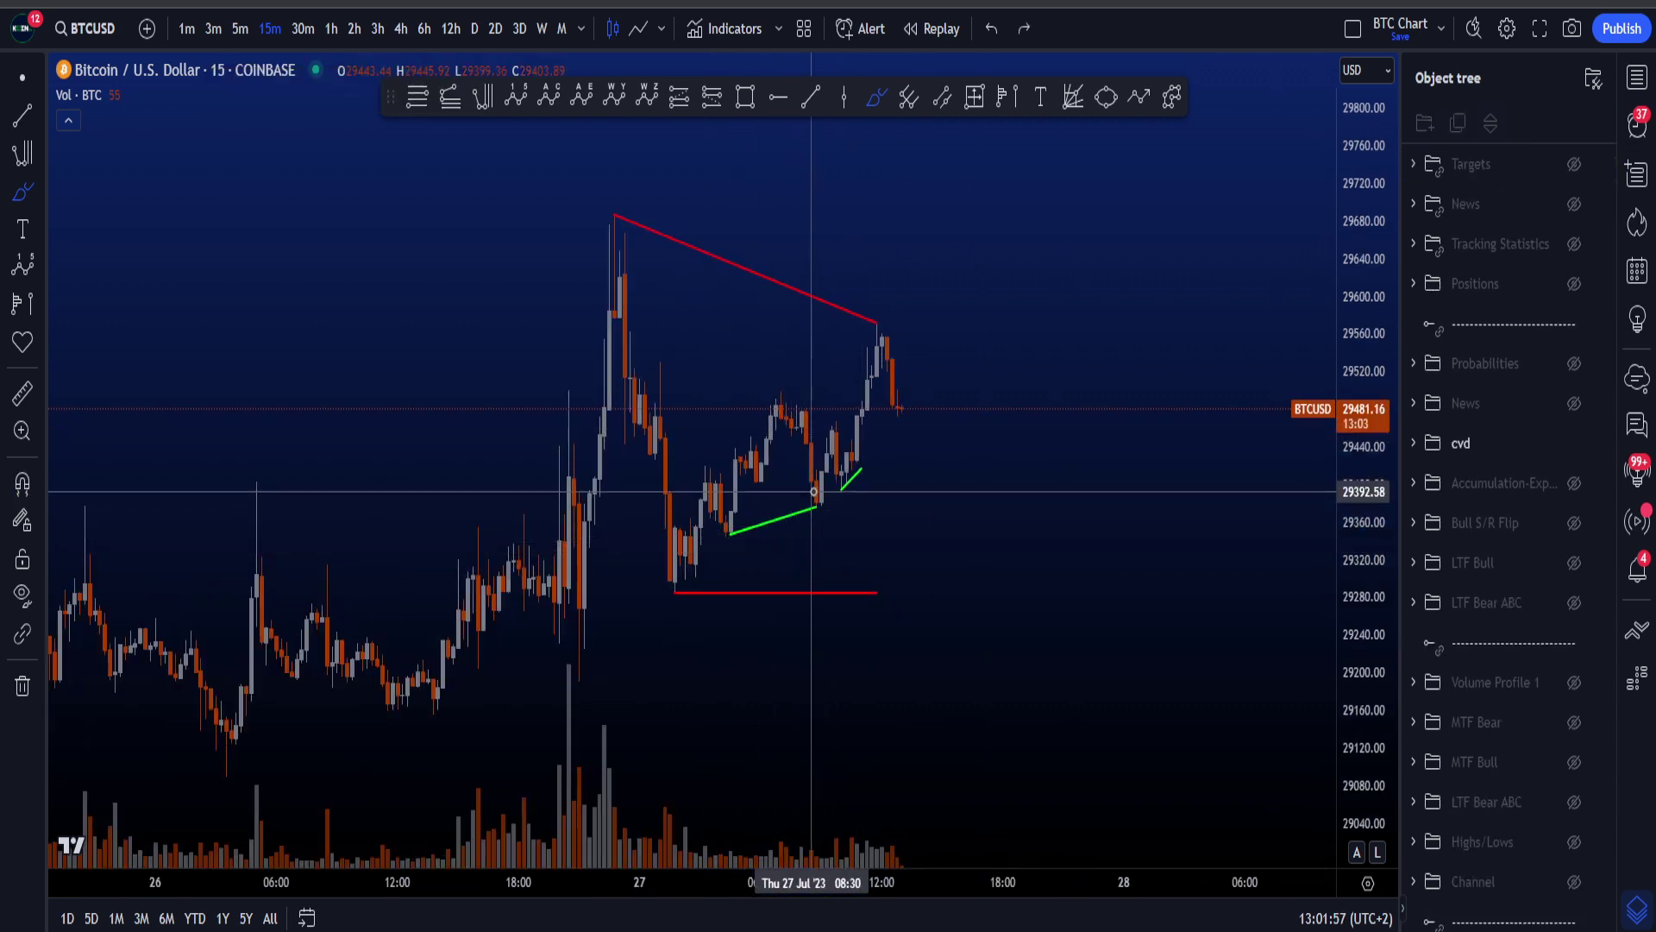
Circle the swing high before the last dip and the shortest green cvd line with the brush, undoing each stroke
left_click_drag(797, 380, 793, 380)
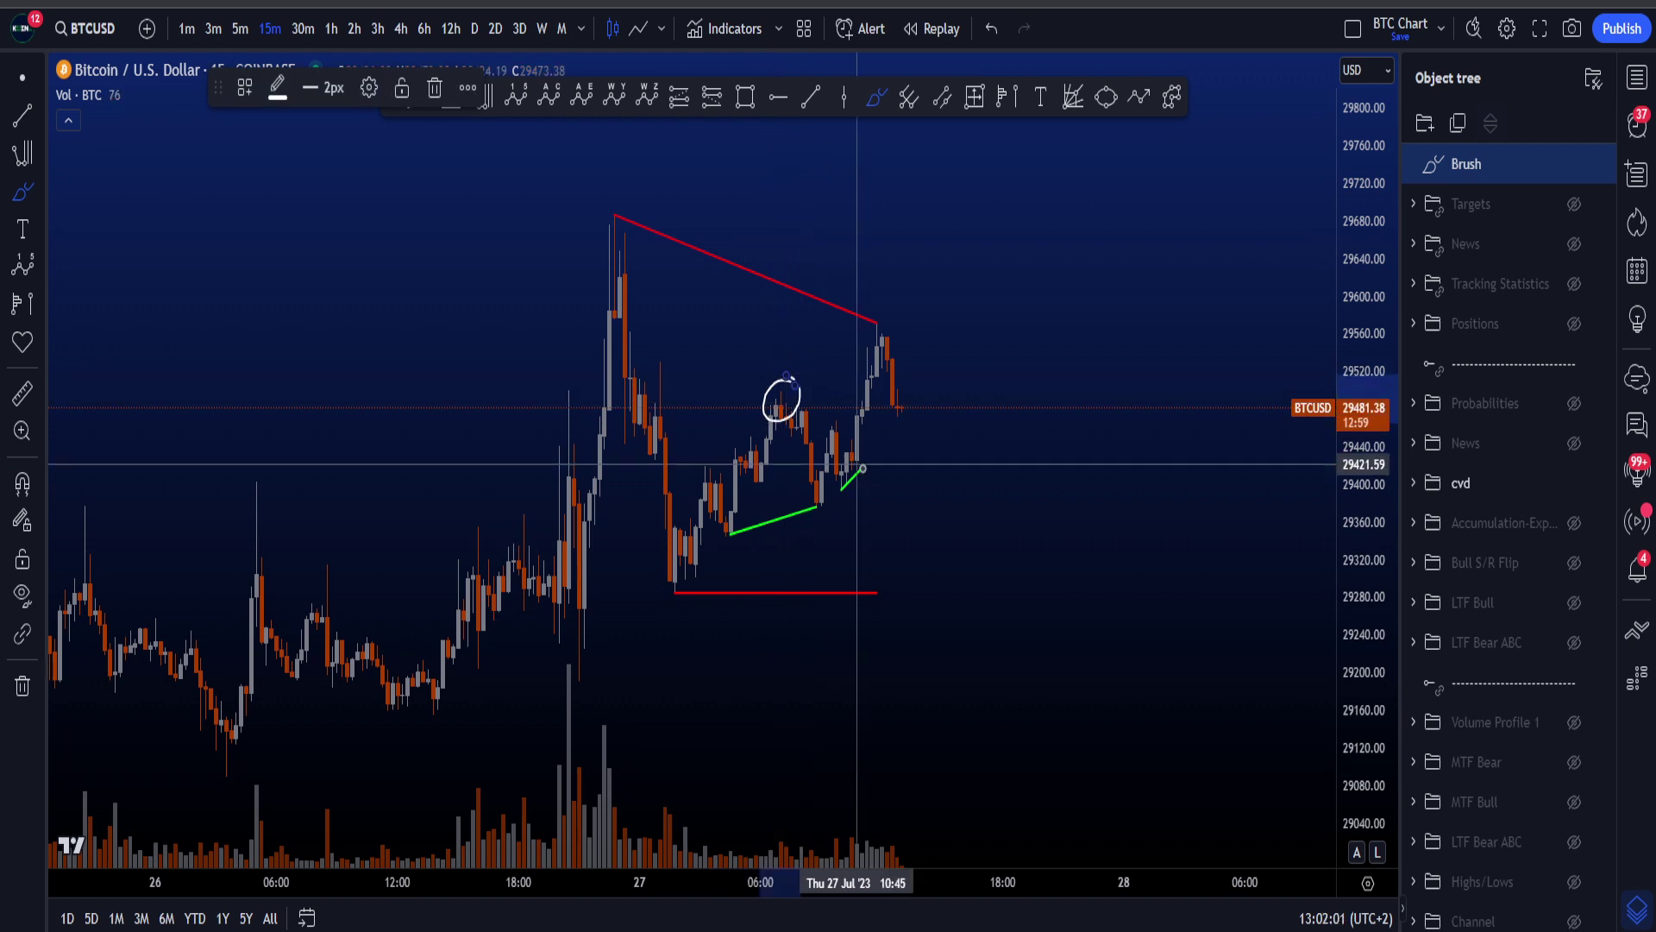
key("ctrl+z")
mouse_move(850, 490)
left_mouse_down()
mouse_move(873, 451)
mouse_move(854, 488)
left_mouse_up()
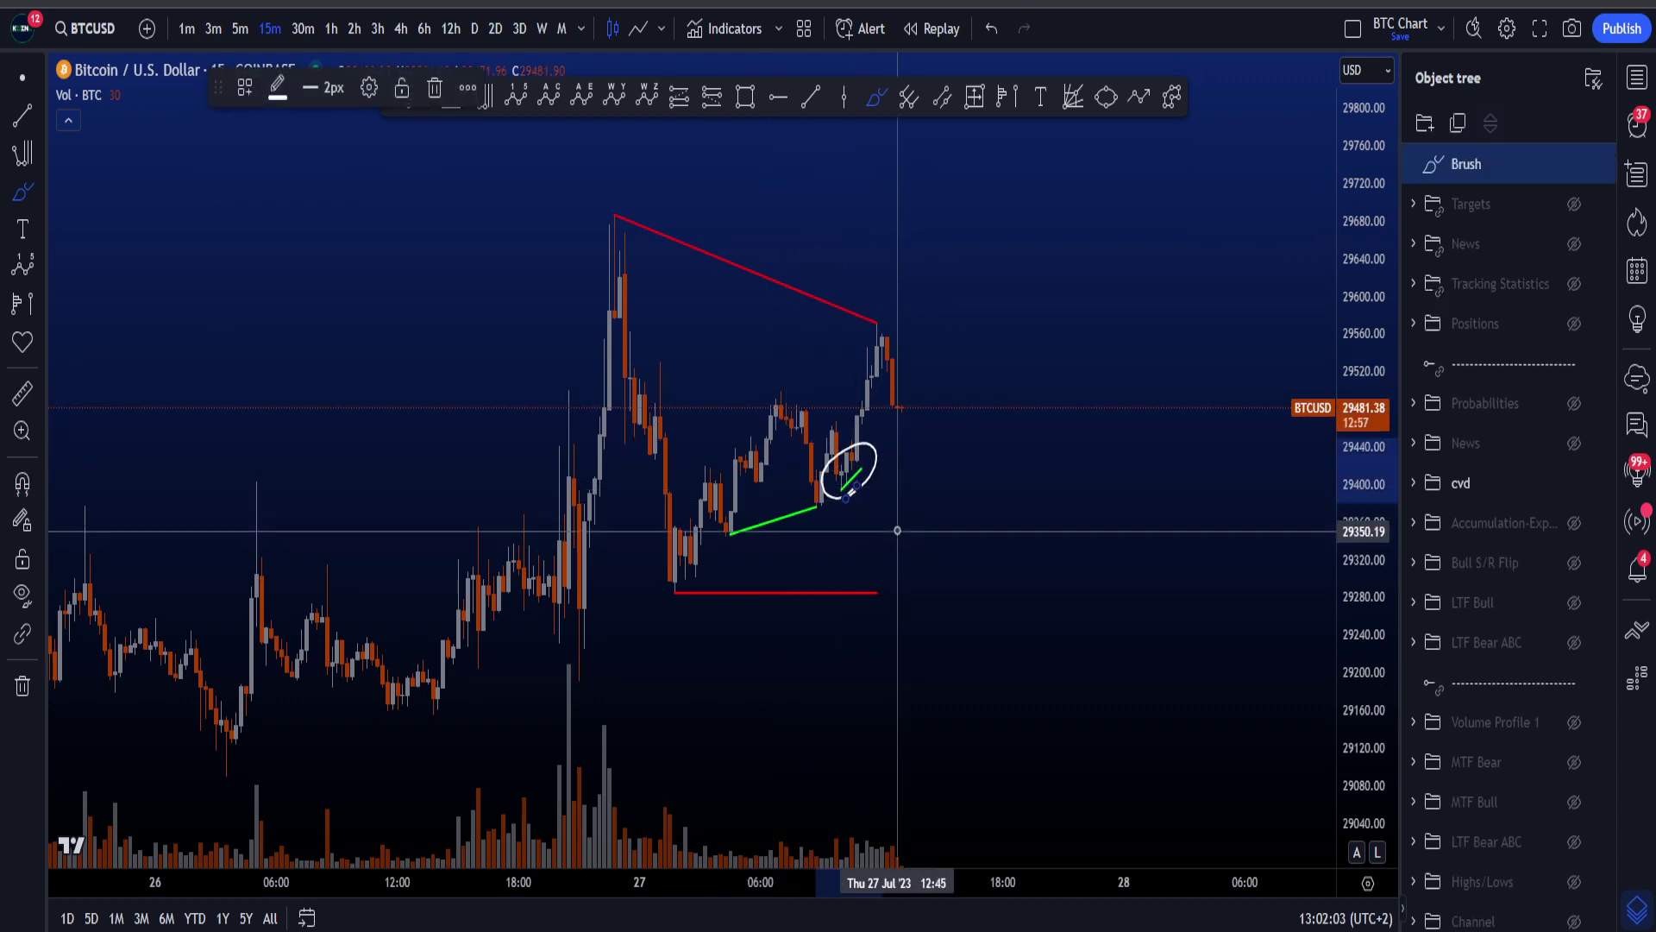
key("ctrl+z")
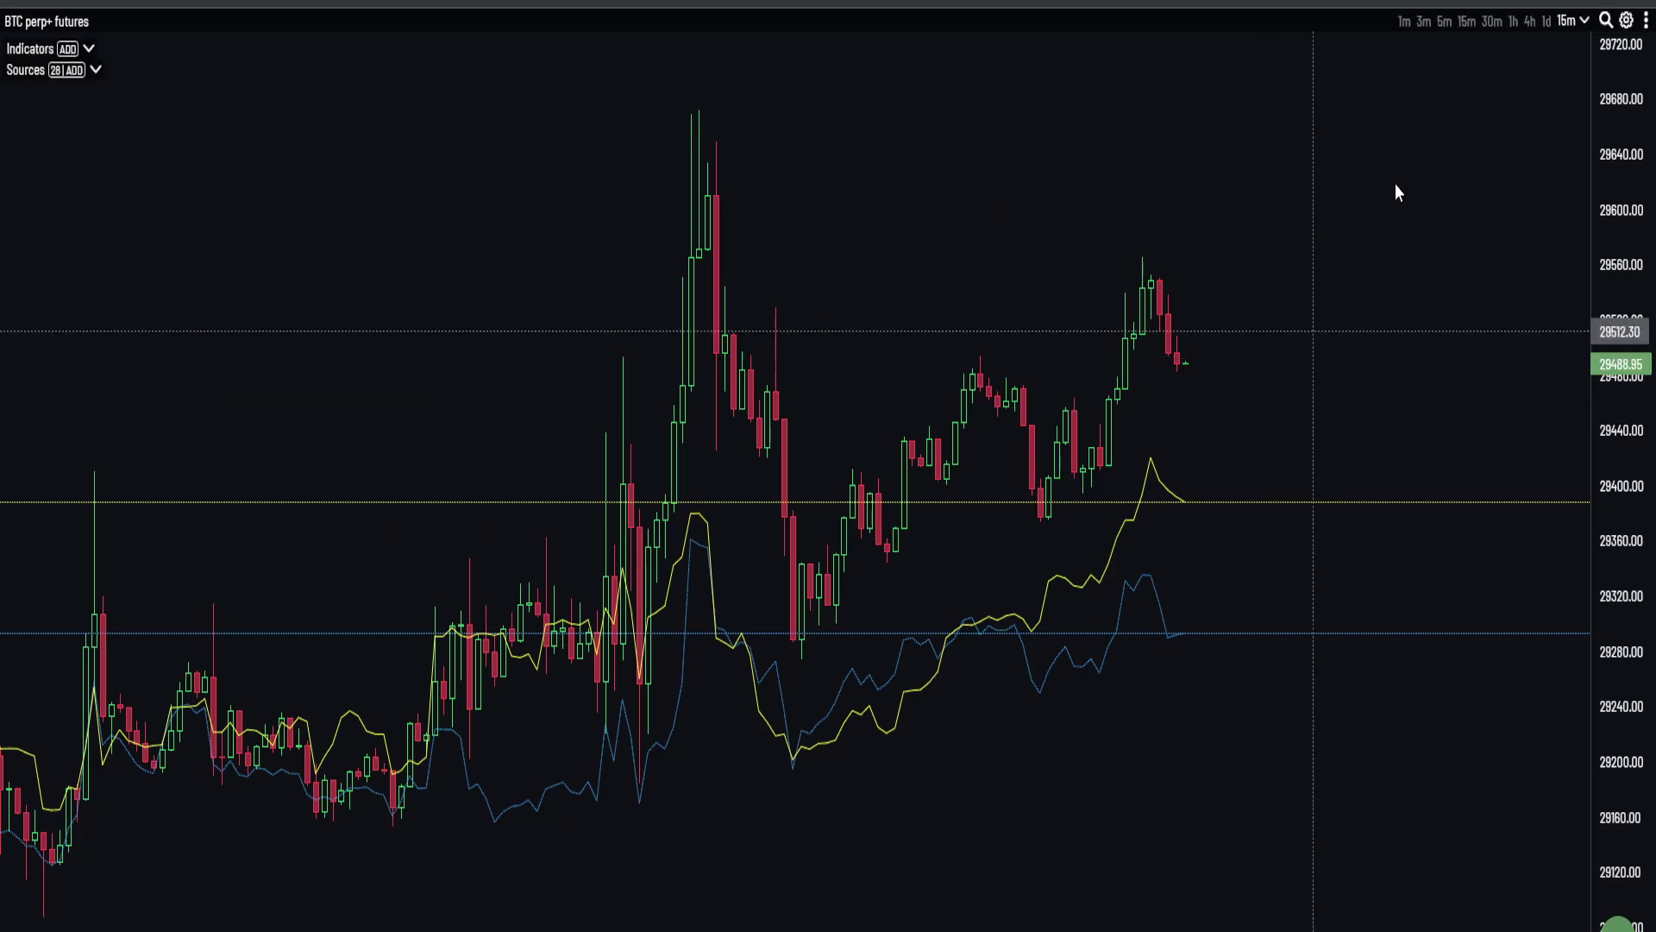
Switch to the BTC perp+ futures chart on the 15-minute timeframe and frame the candles above the yellow and blue lines
left_click(1465, 21)
left_click_drag(1630, 95, 1544, 426)
left_click_drag(1441, 426, 1264, 421)
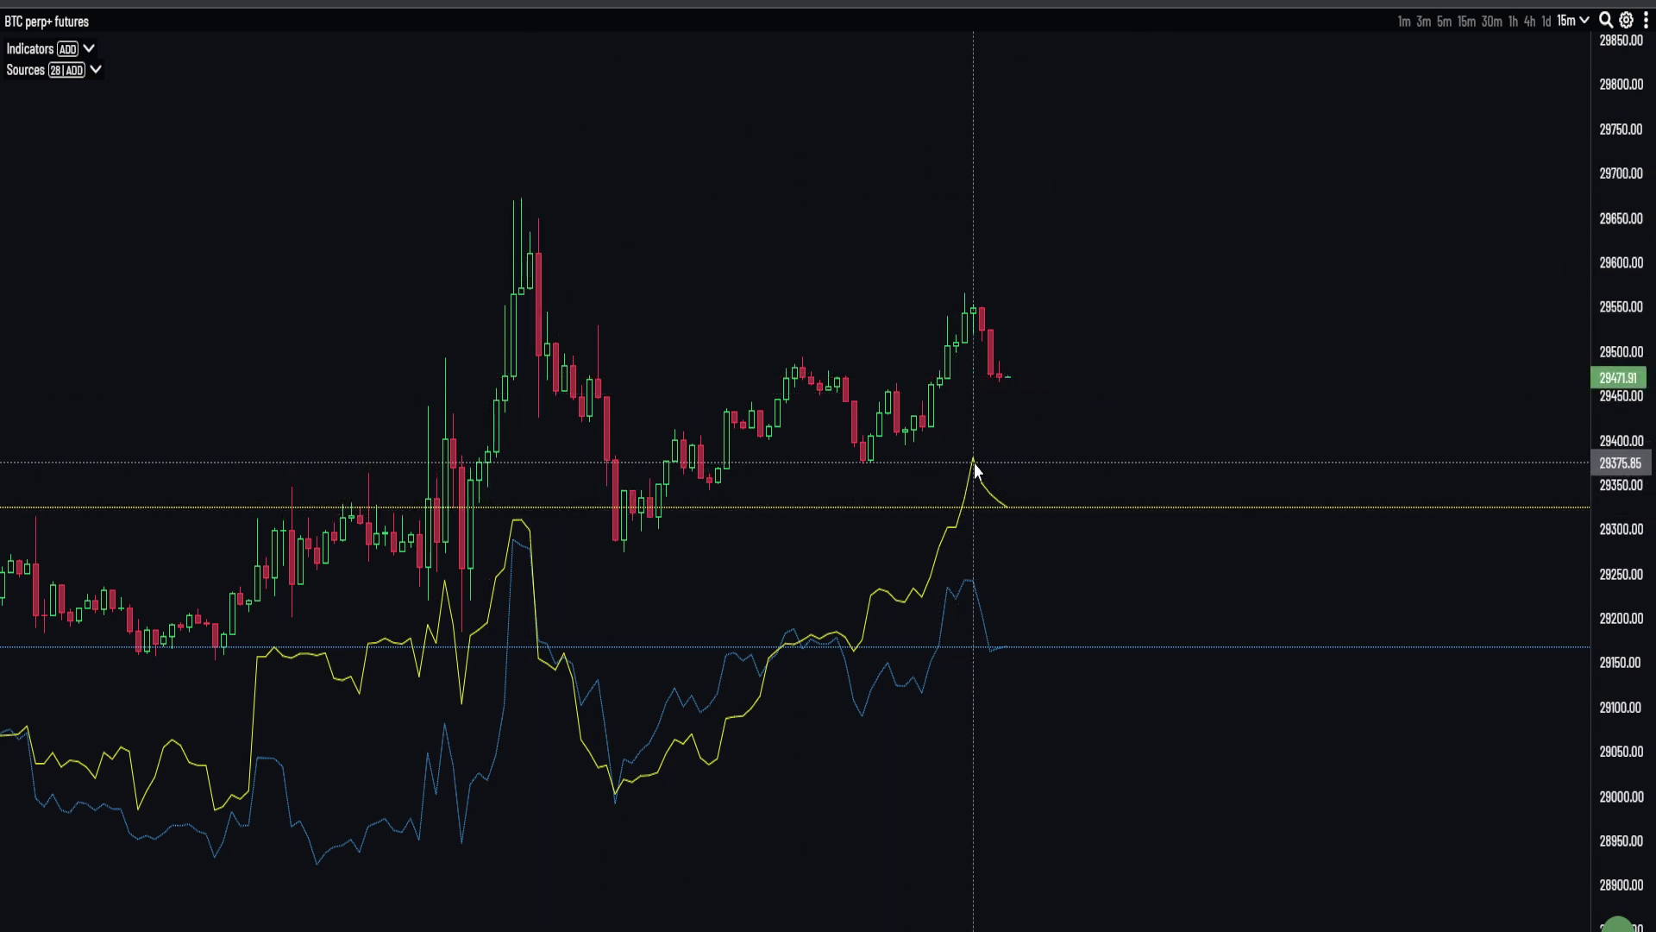
left_click_drag(1032, 442, 985, 428)
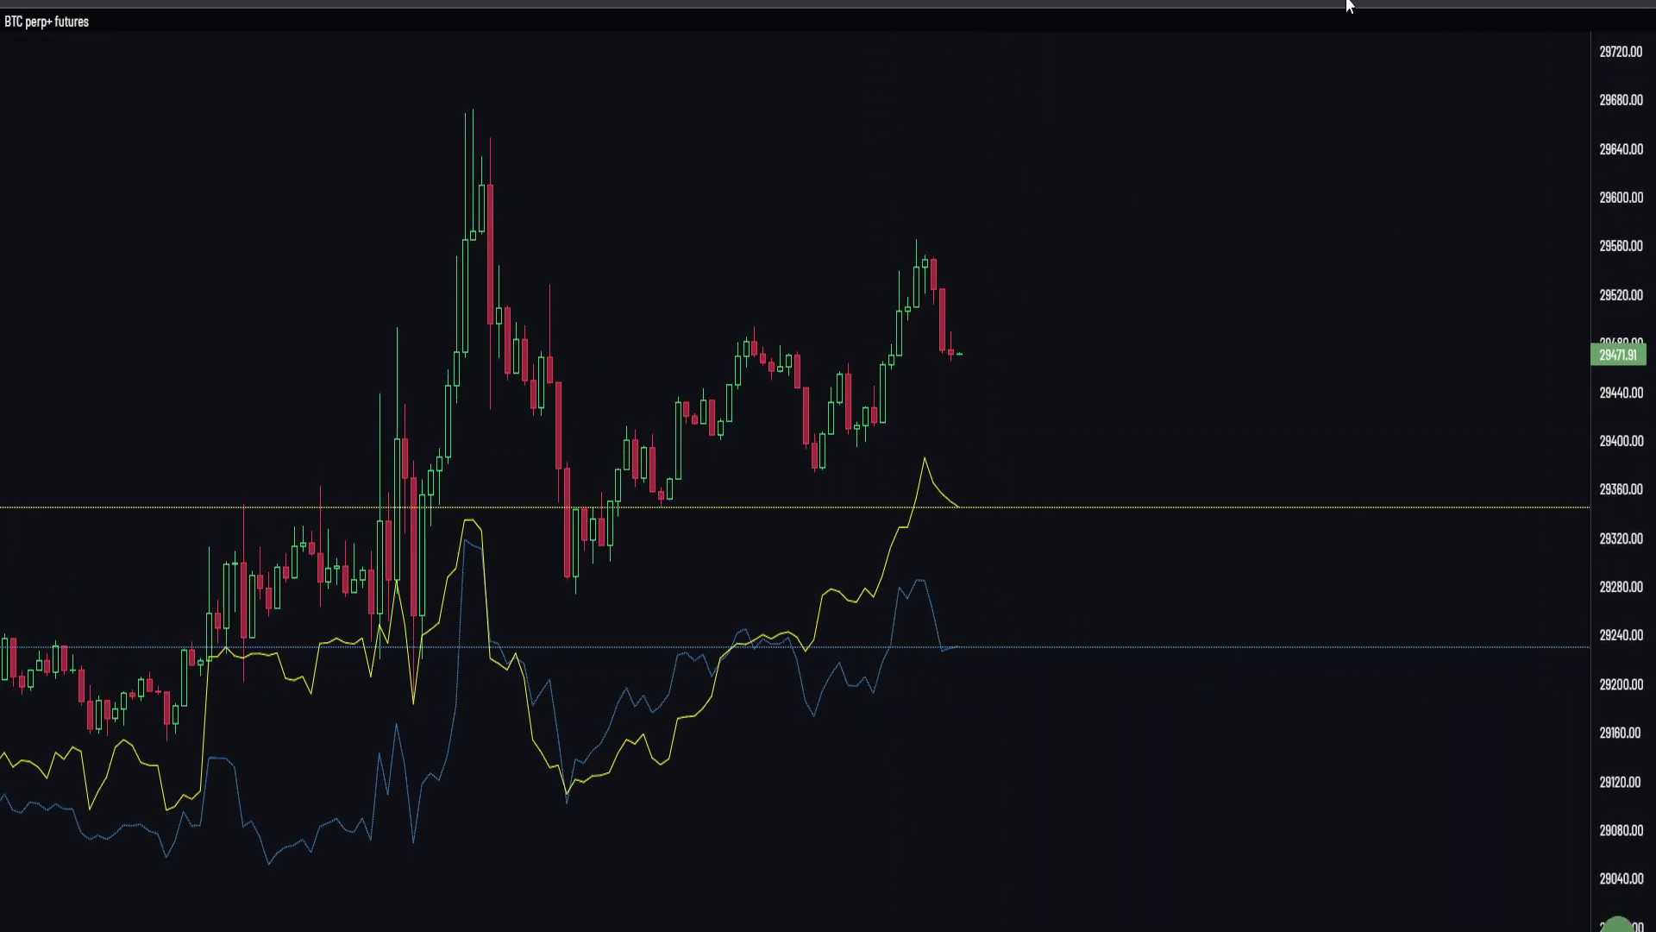
Set the futures chart to the 5-minute timeframe and compare the recent price lows with the yellow and blue lines
left_click(1446, 22)
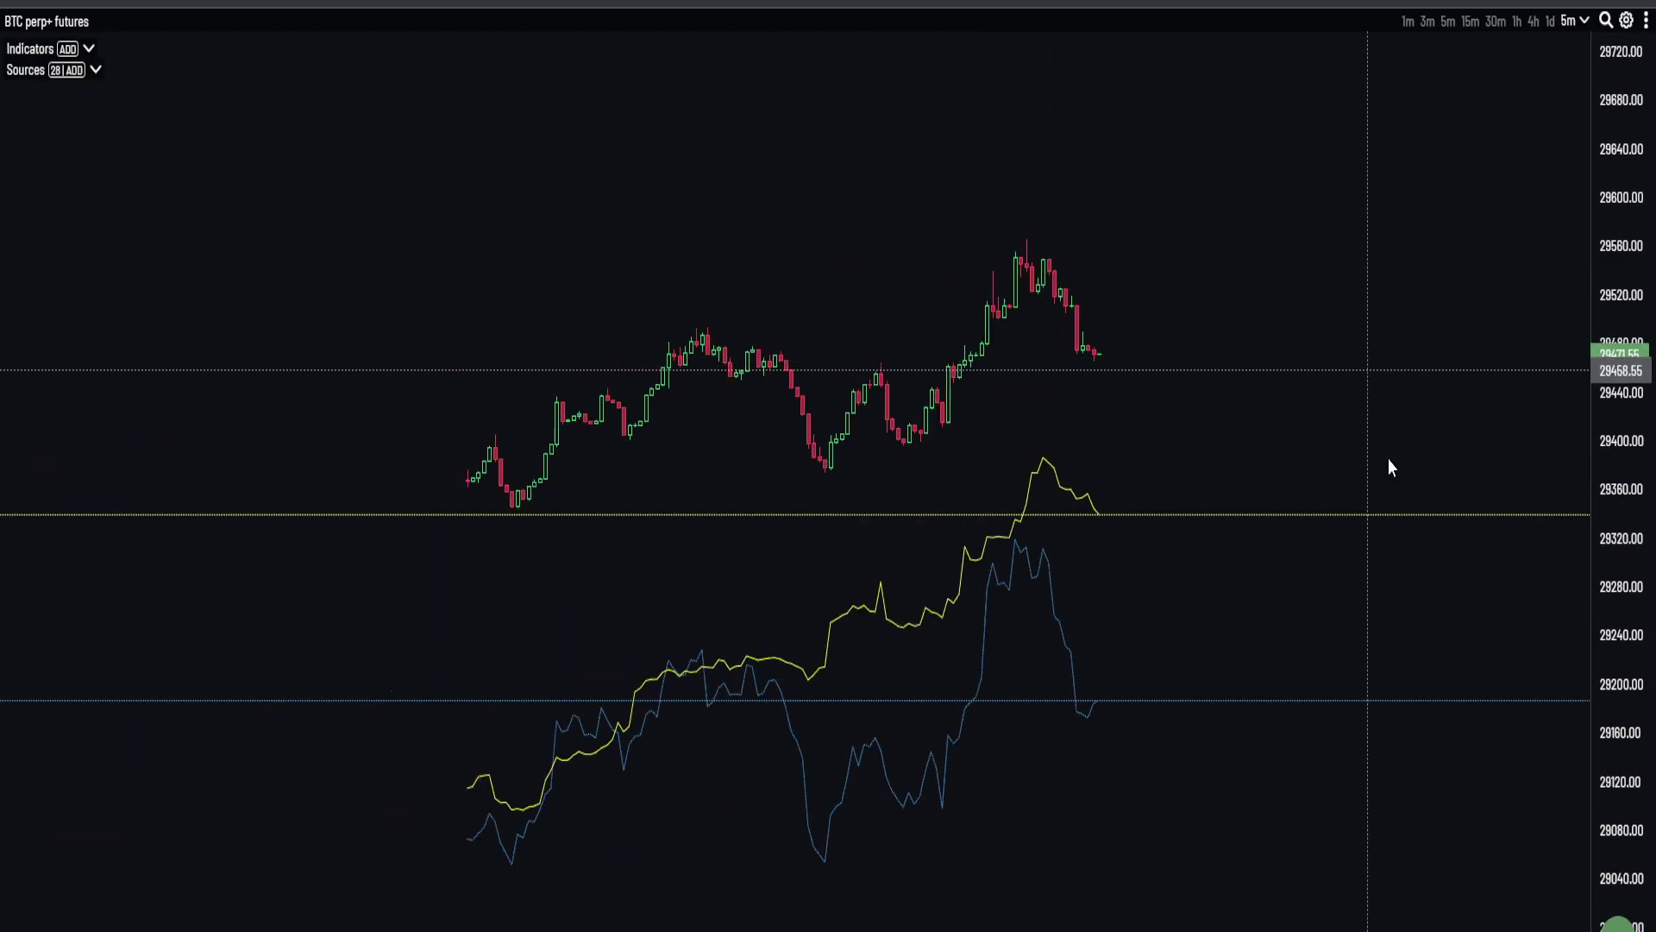
left_click_drag(1602, 721, 1575, 200)
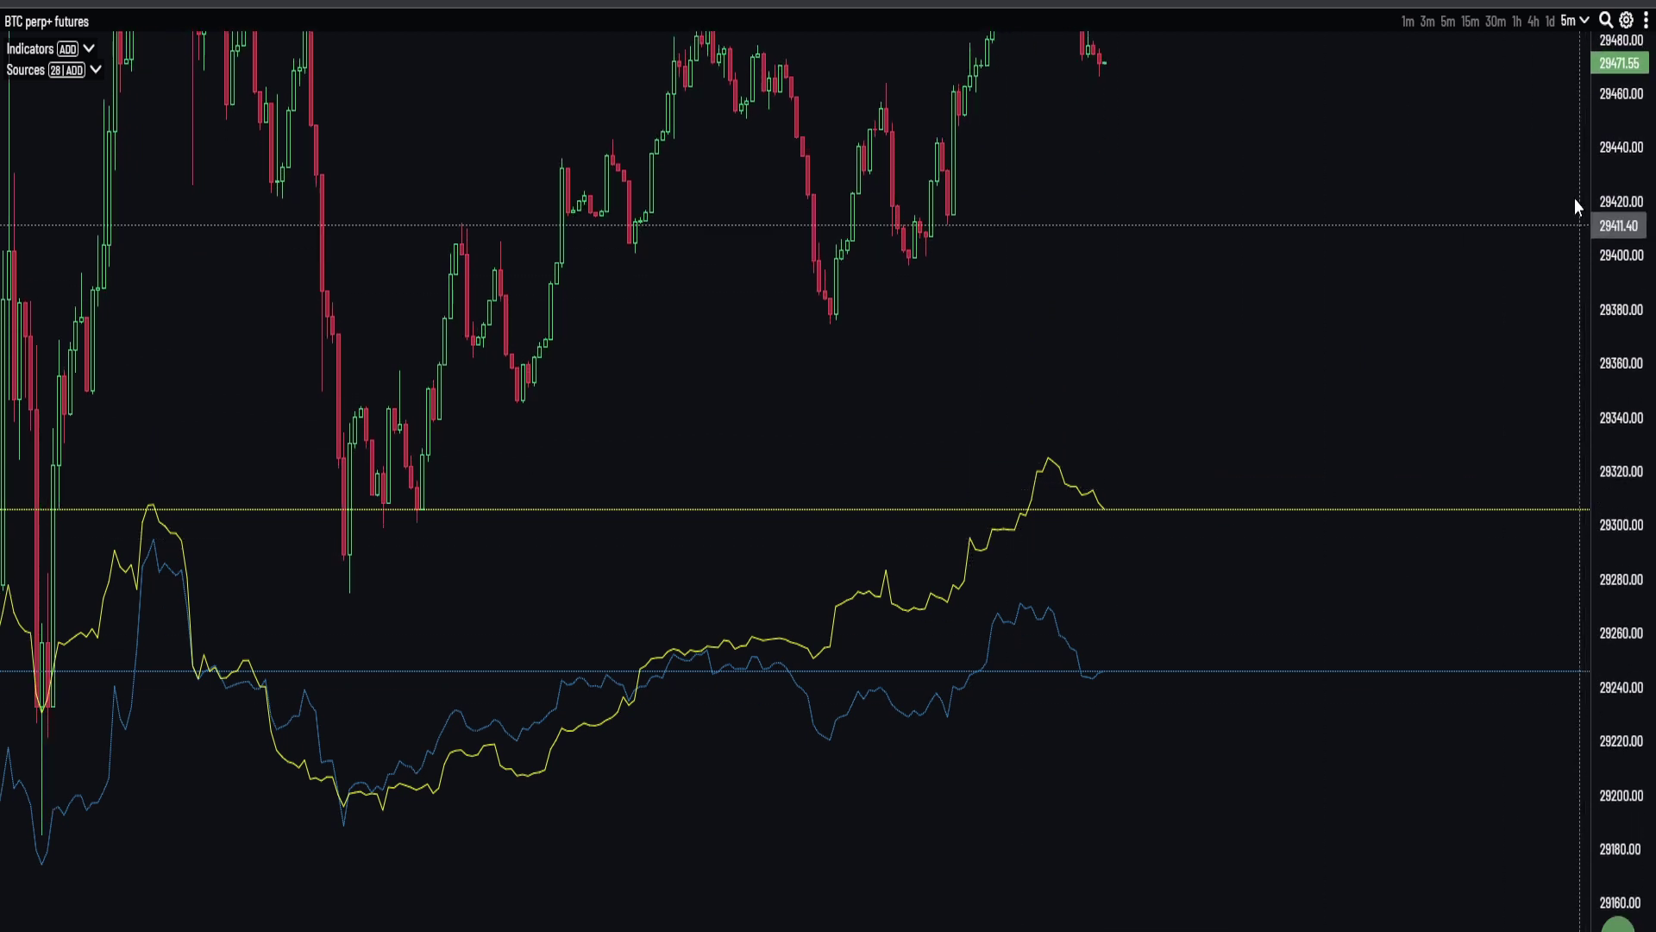
scroll(1067, 319, "up", 3)
left_click_drag(869, 323, 860, 412)
scroll(859, 436, "up", 3)
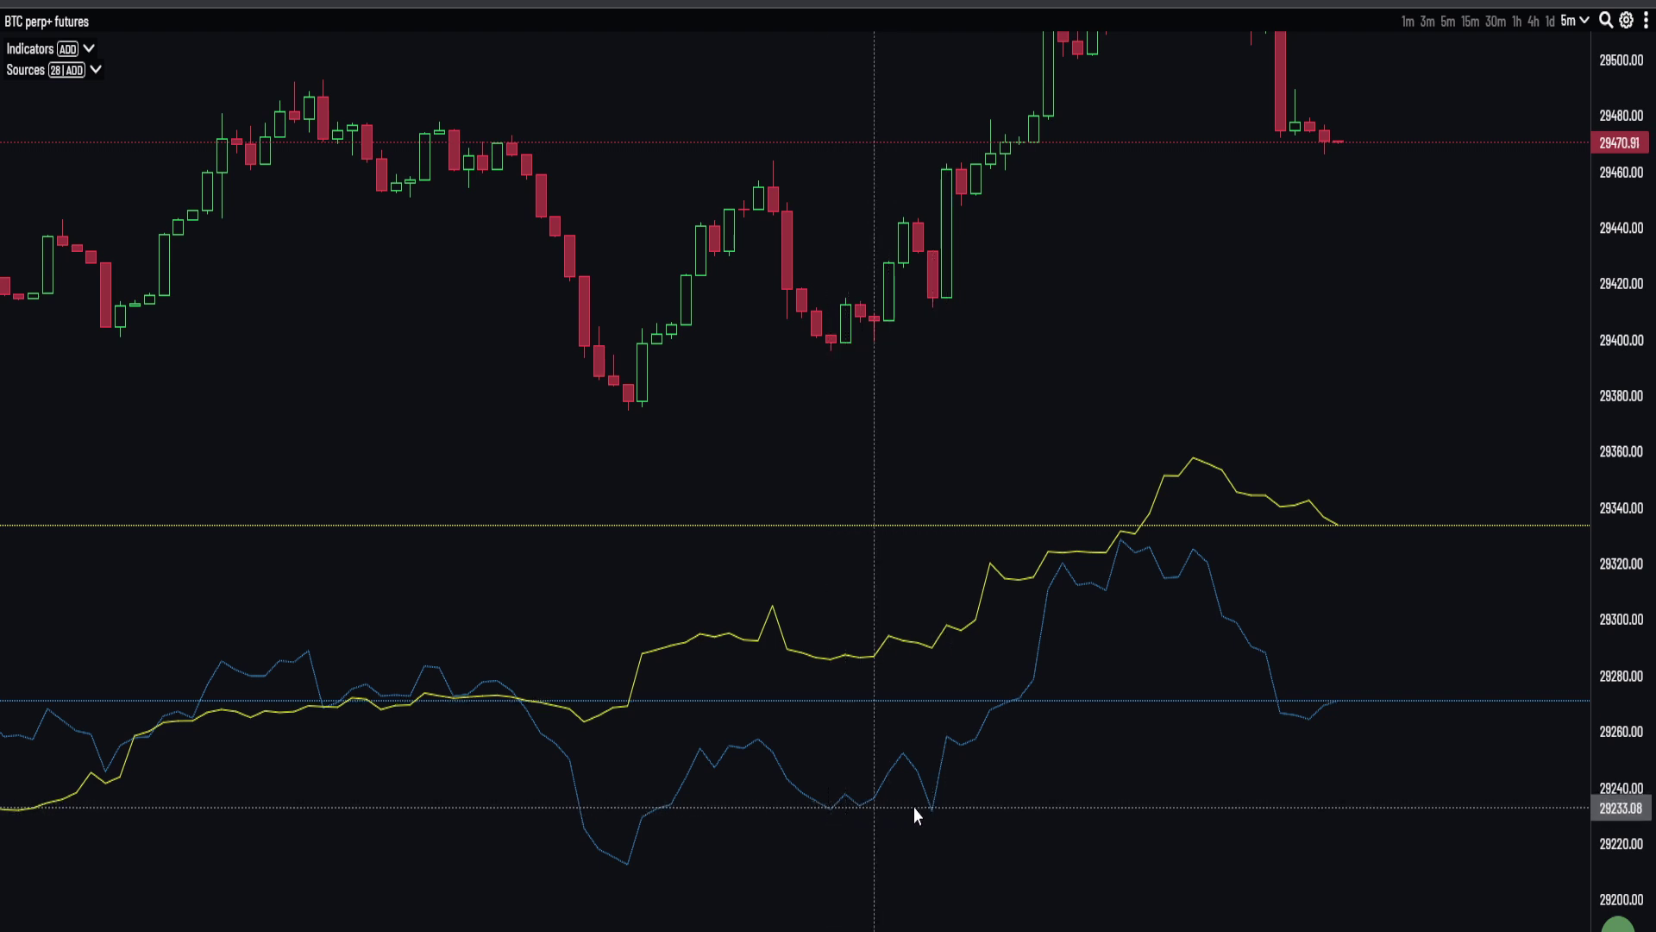
scroll(931, 806, "down", 3)
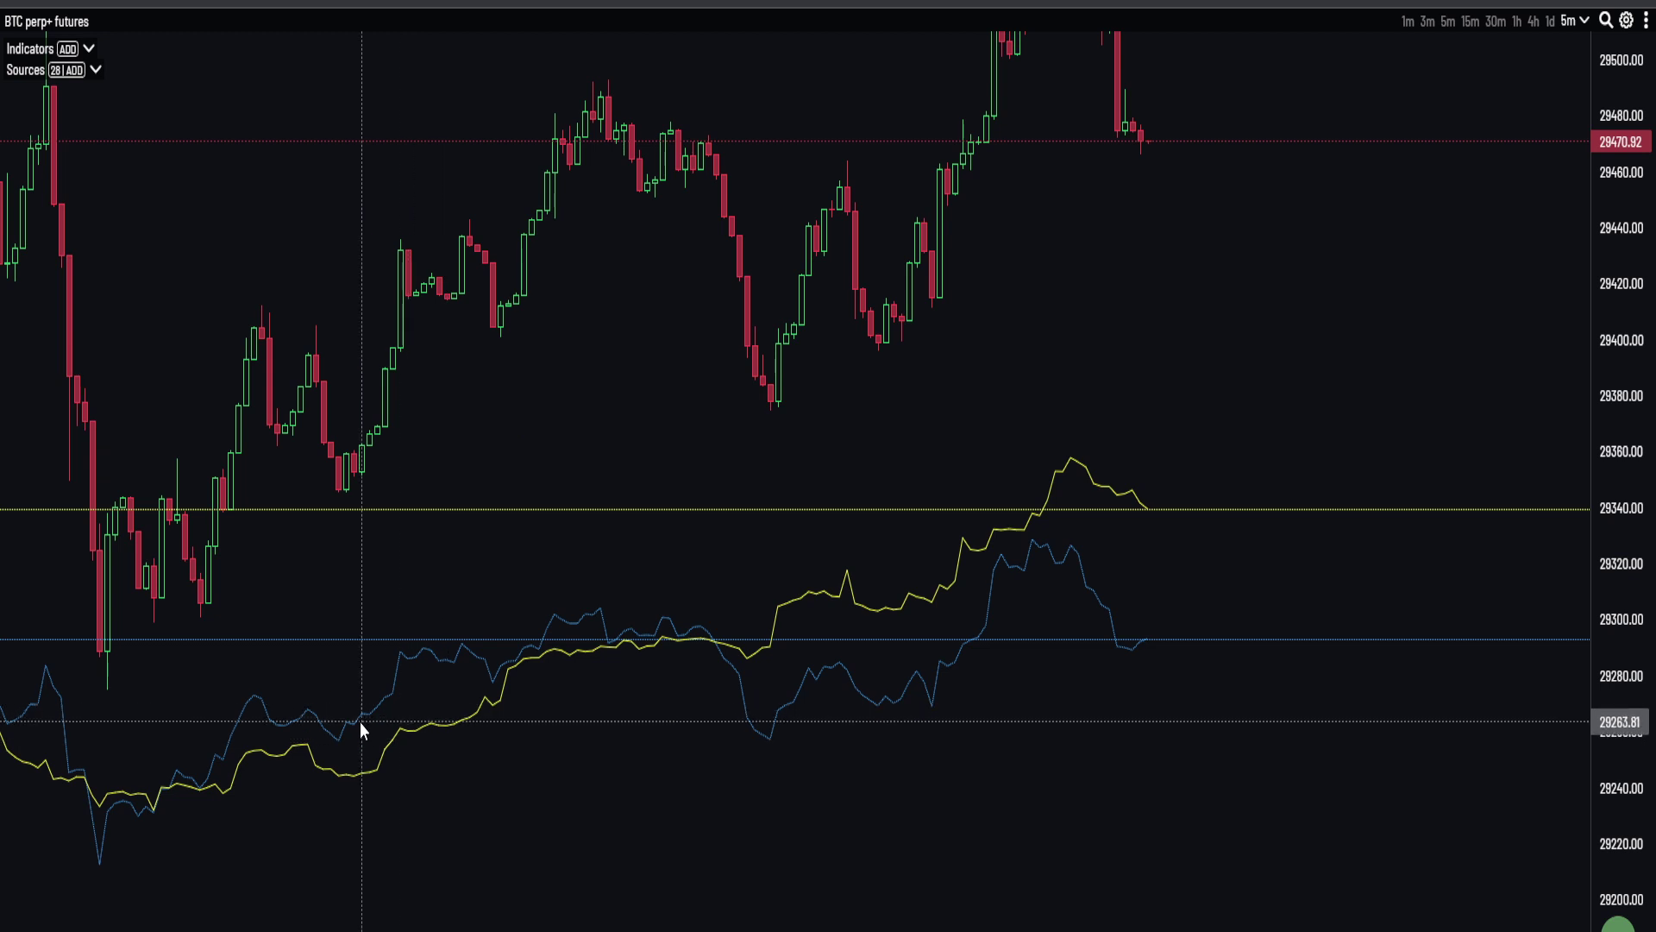
left_click_drag(984, 399, 975, 450)
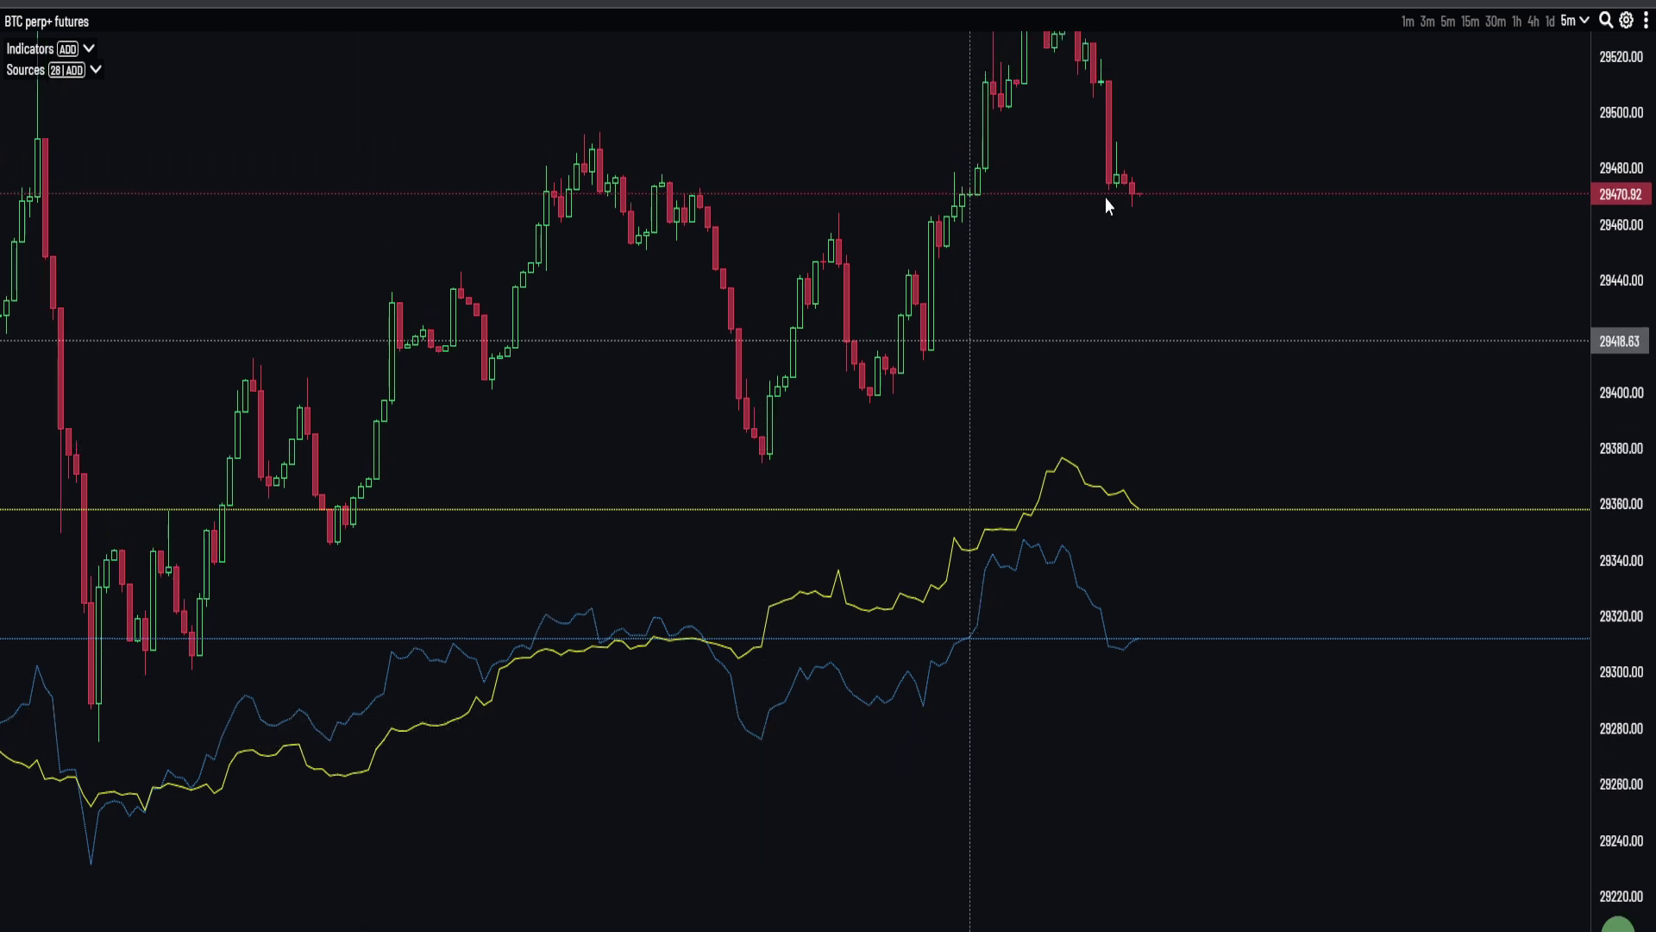
Check the 15-minute futures view, then examine the latest peak and pullback again on the 5-minute timeframe
left_click(1468, 22)
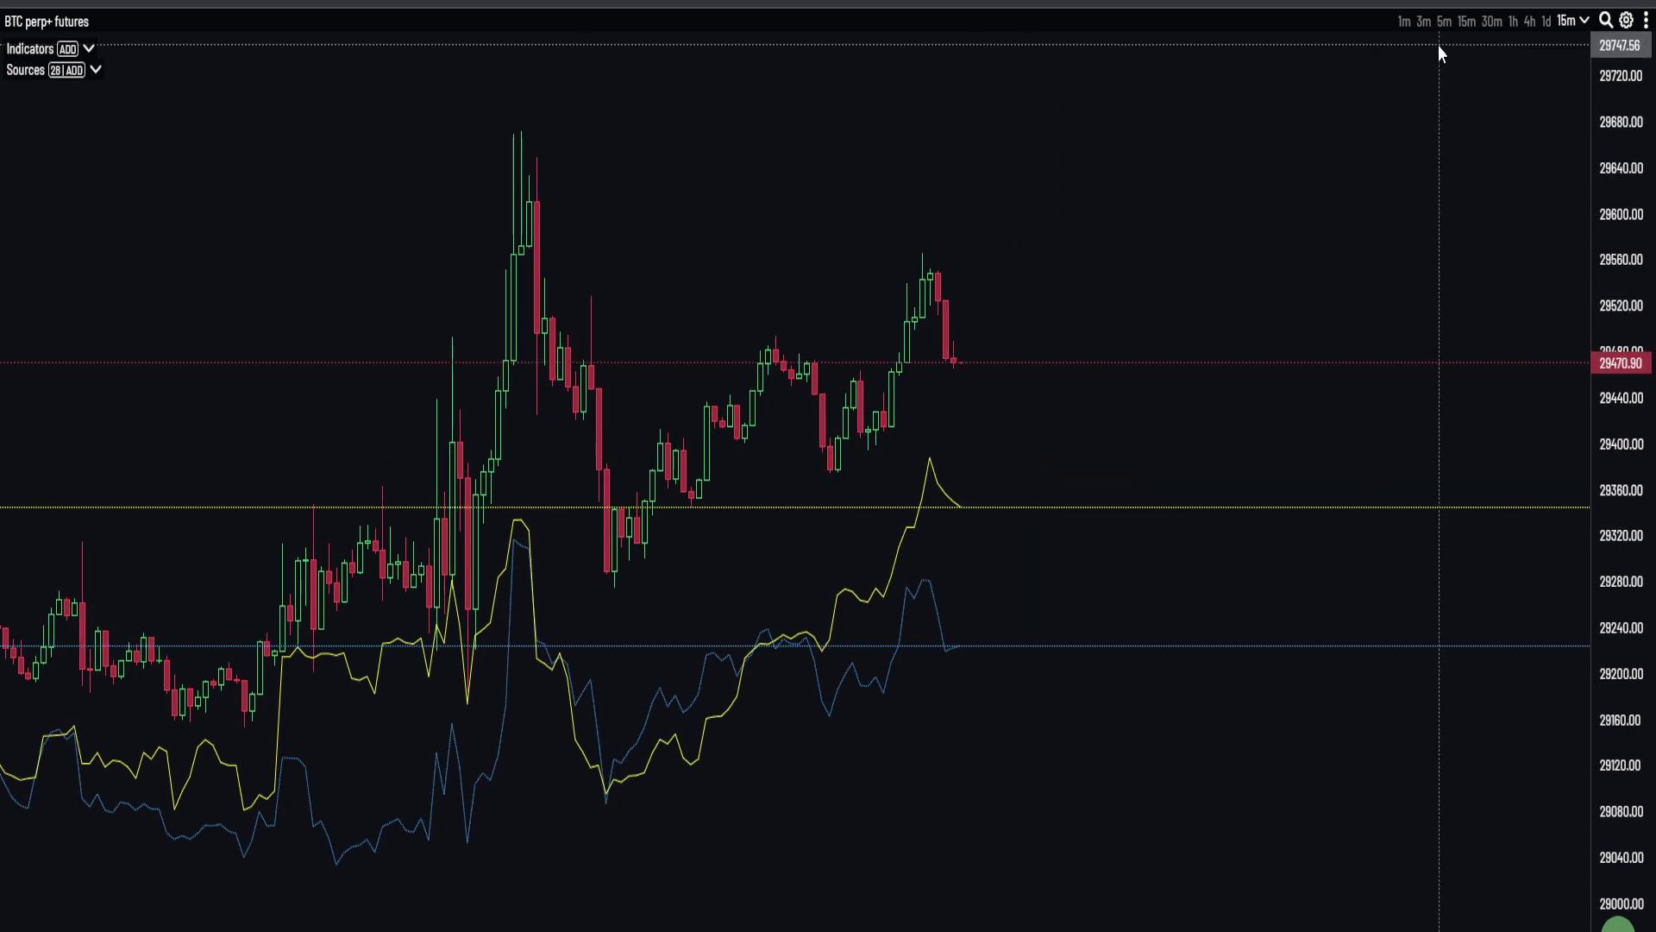
left_click(1444, 22)
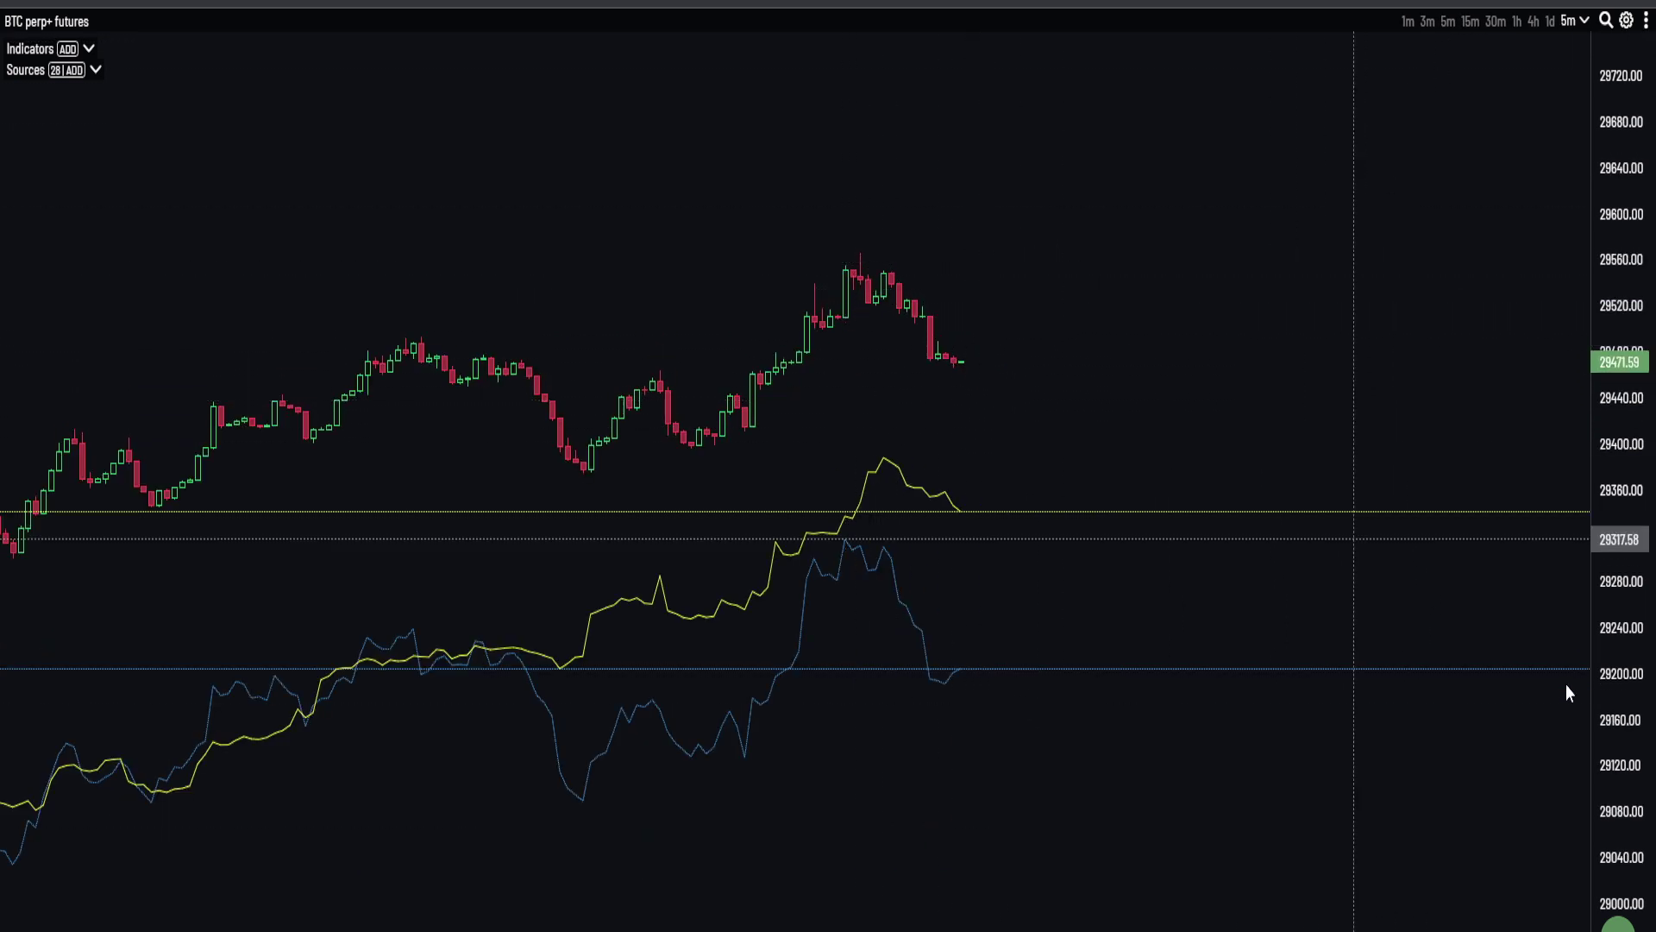
left_click_drag(1611, 699, 1518, 185)
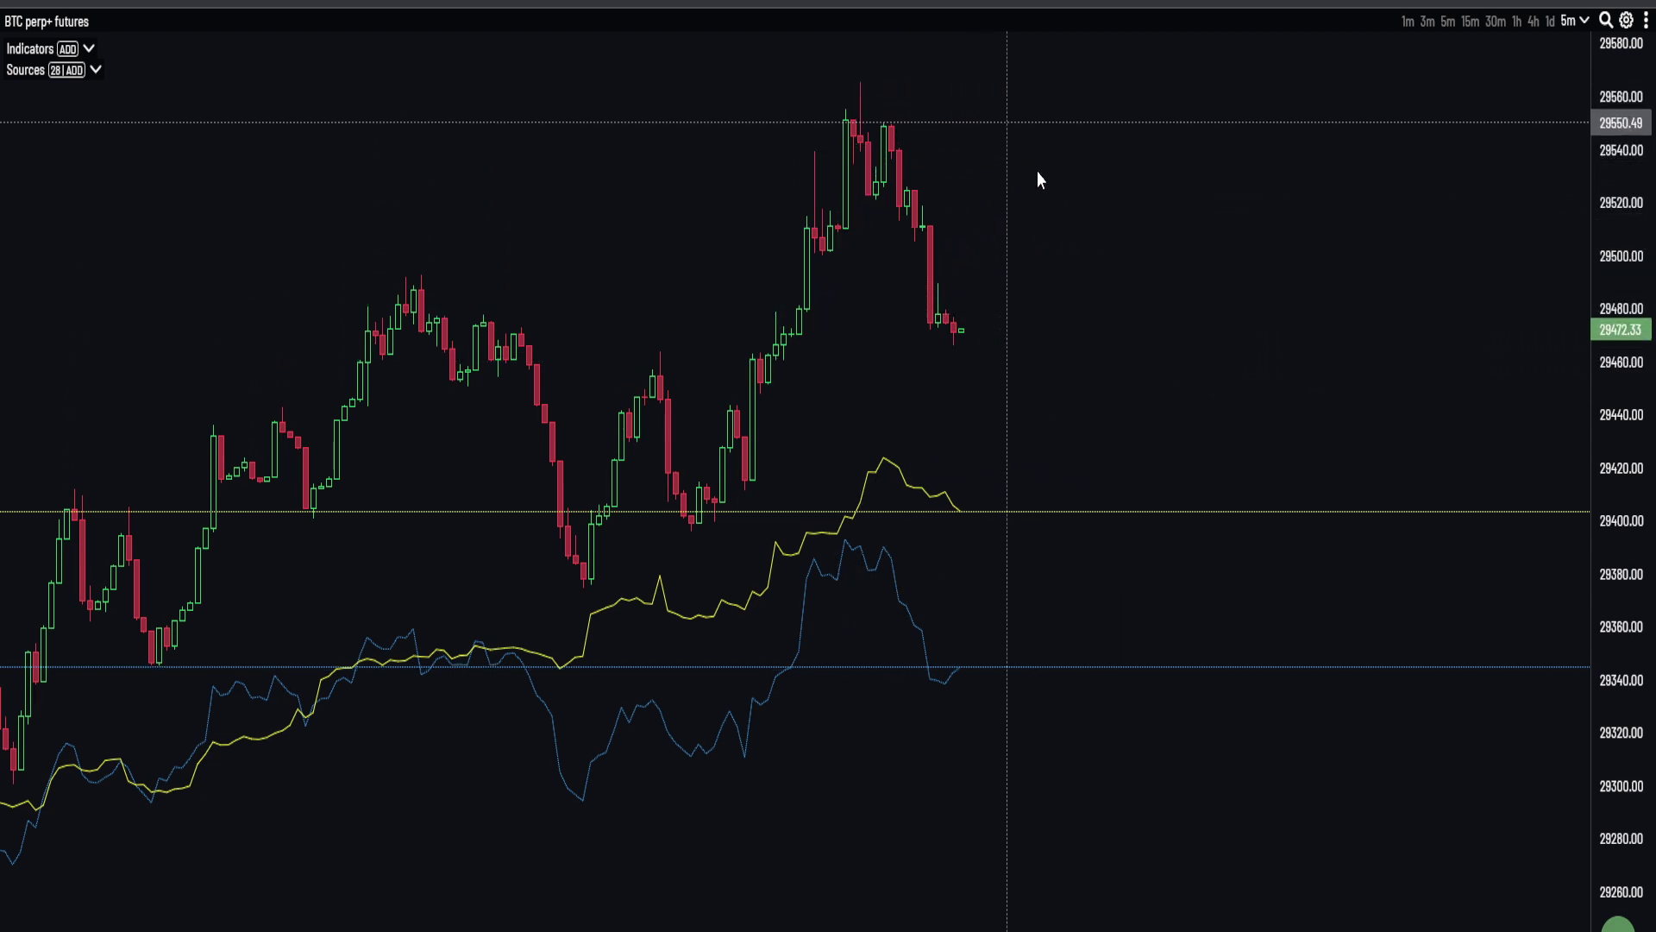
left_click_drag(1110, 283, 1116, 307)
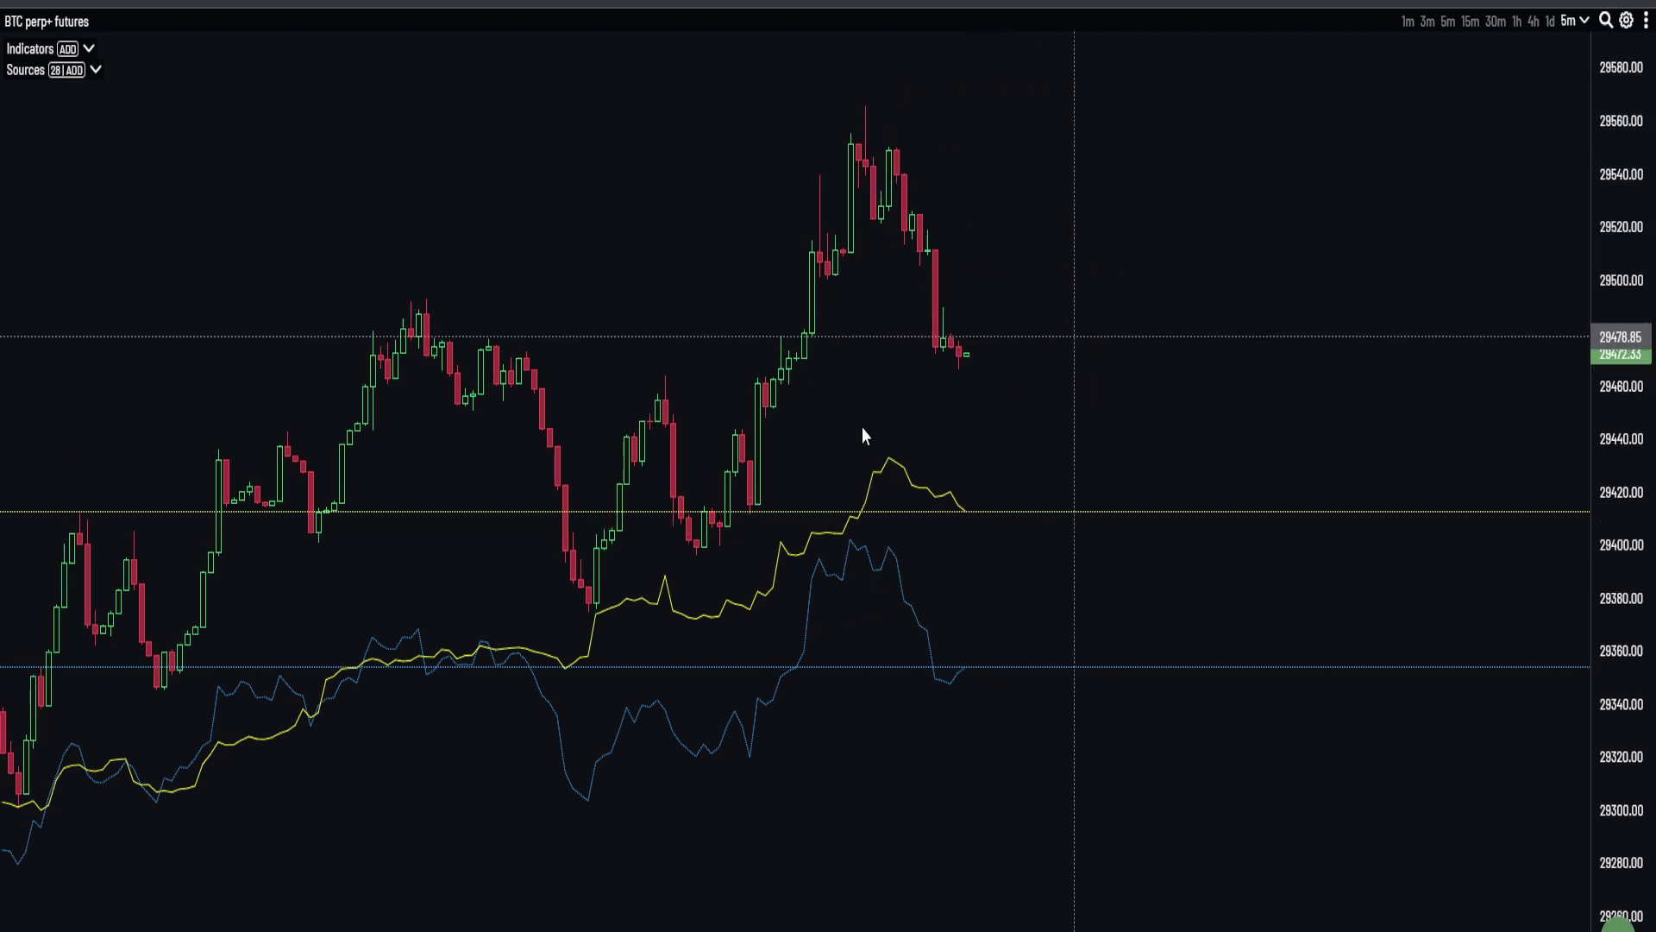
Examine the latest futures peak and pullback on the 3-minute timeframe, then return the chart to 15 minutes
left_click(1470, 21)
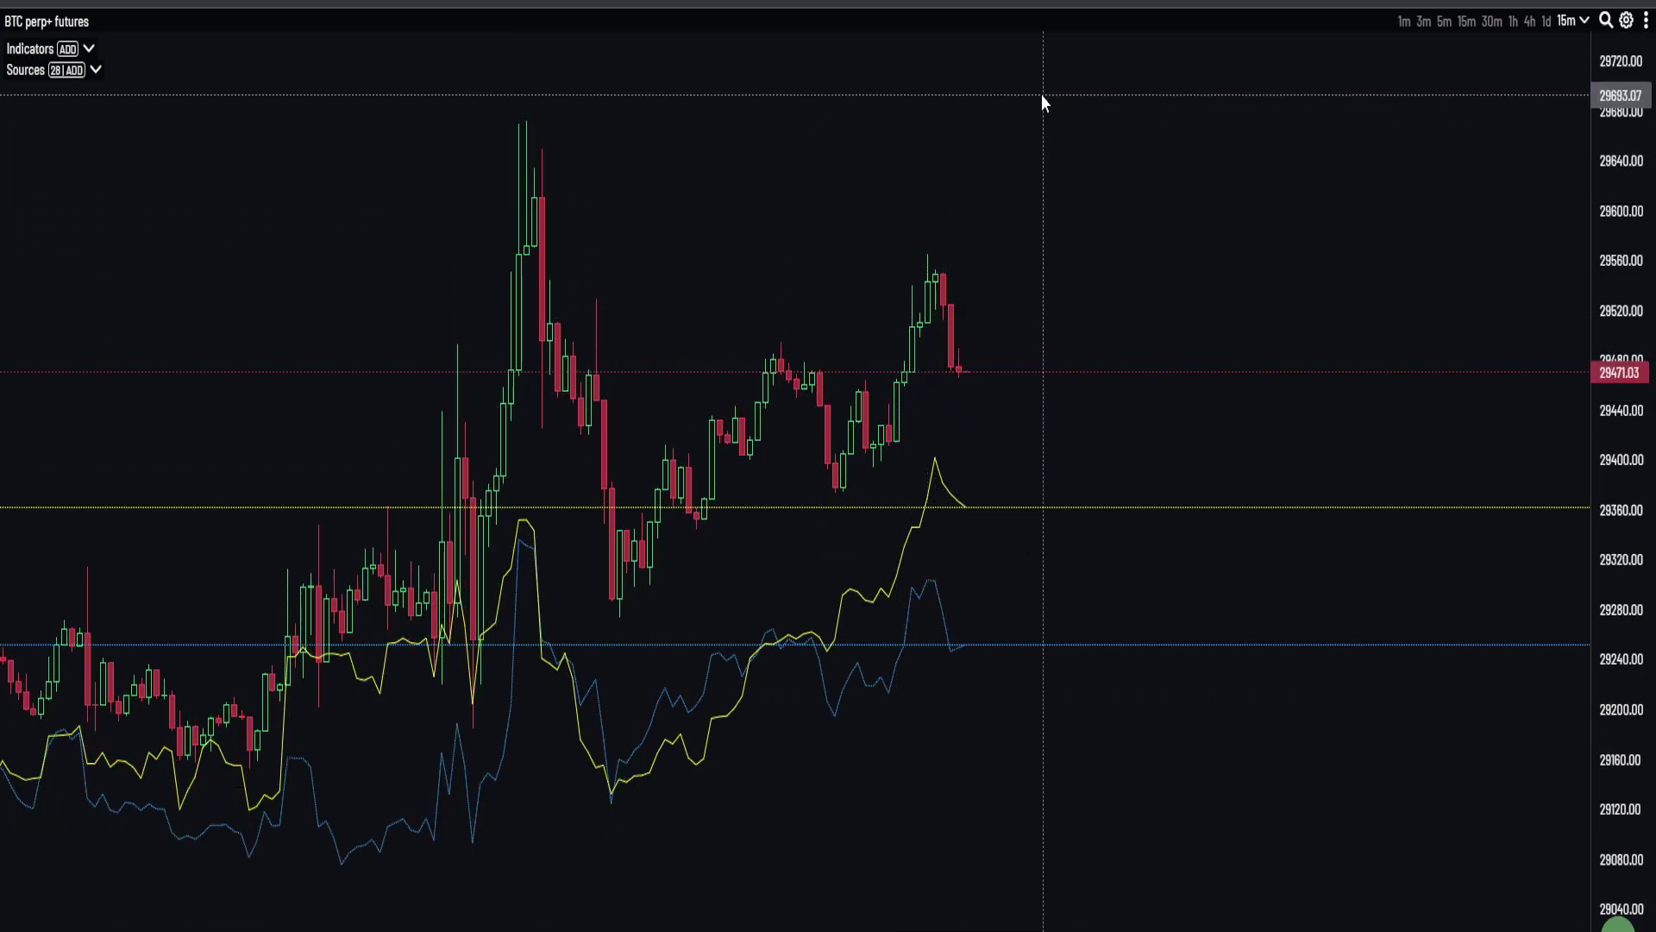
left_click(1425, 22)
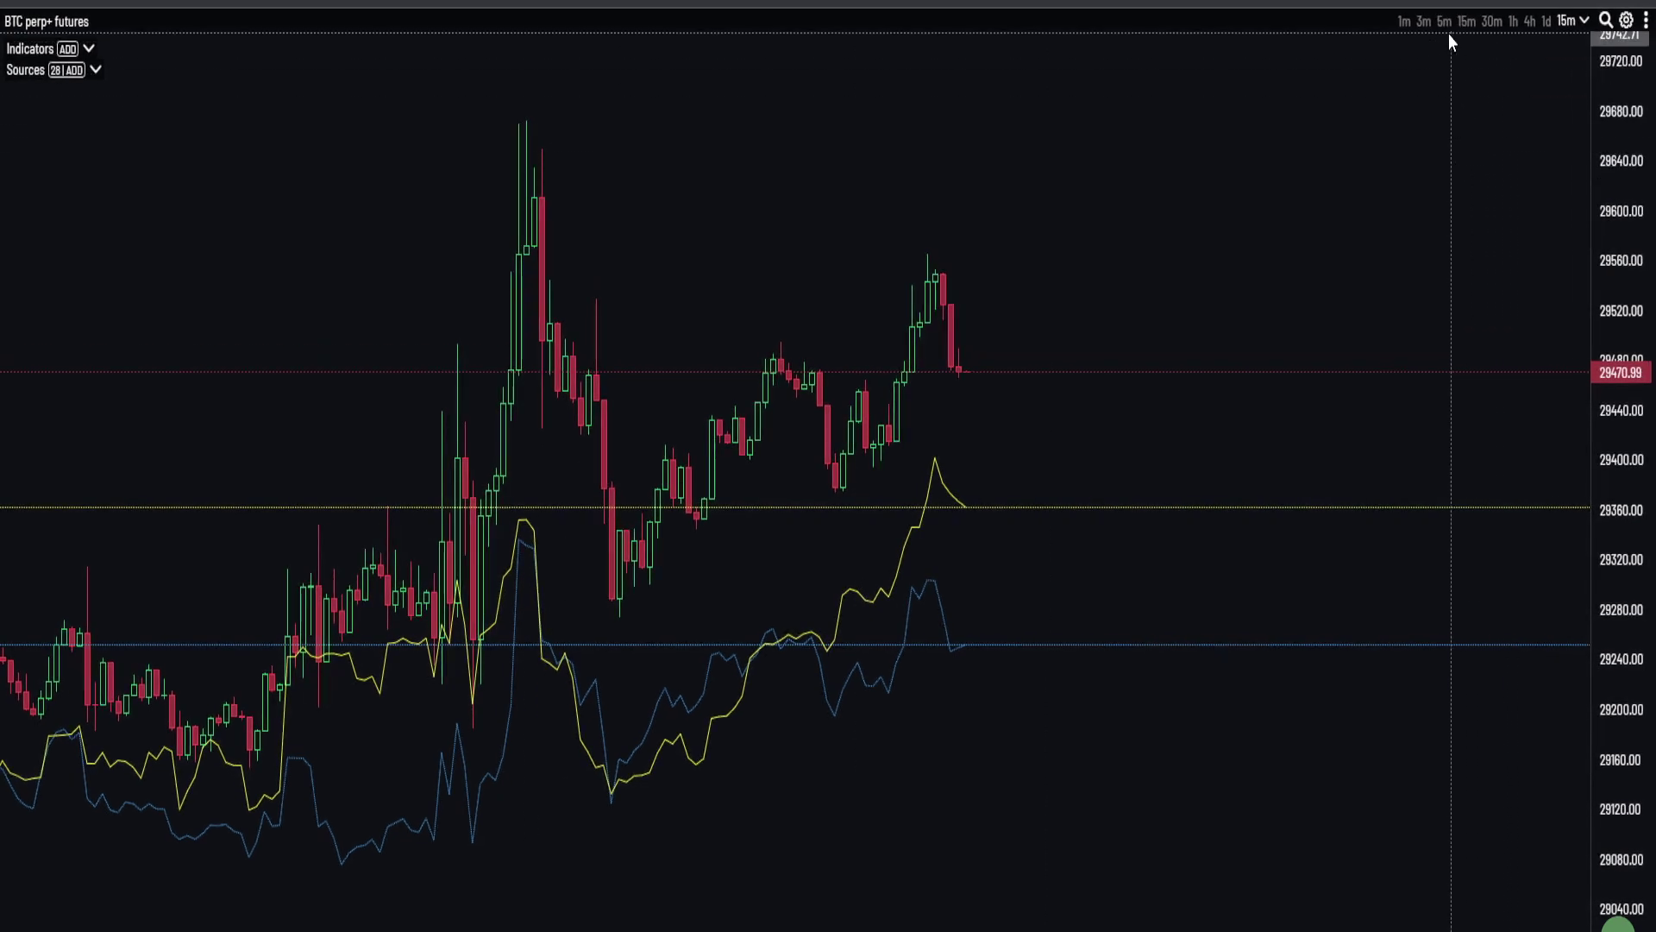
left_click_drag(1609, 326, 1606, 103)
left_click_drag(1620, 397, 1613, 86)
left_click_drag(1106, 242, 1078, 323)
scroll(1078, 324, "up", 1)
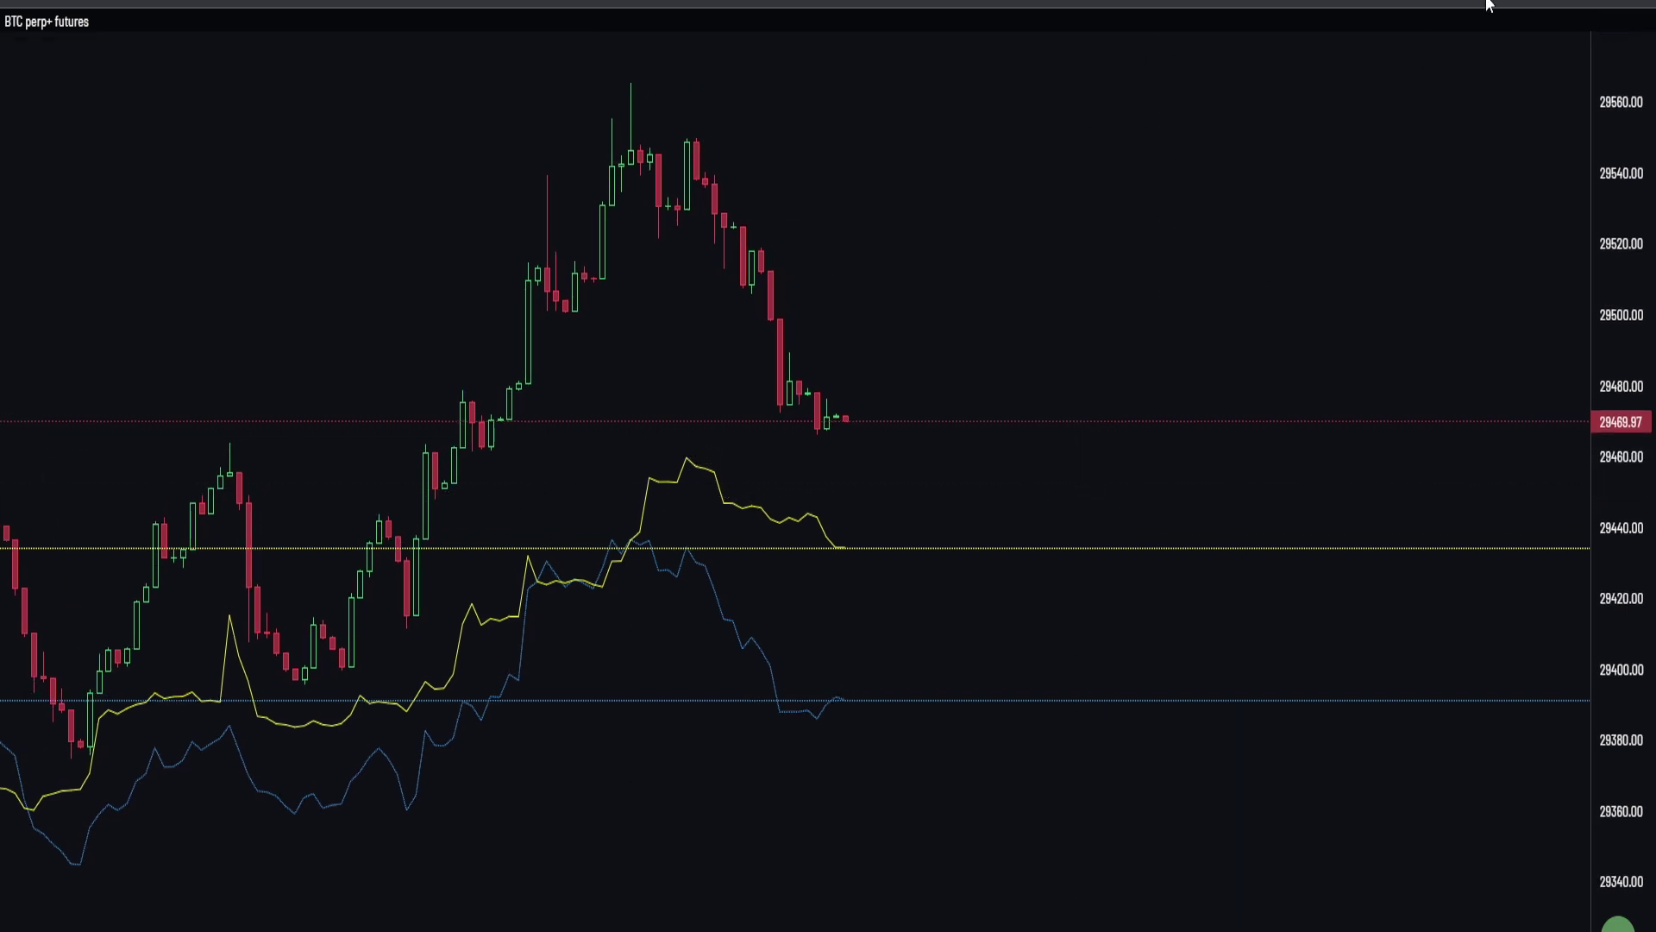
left_click(1467, 20)
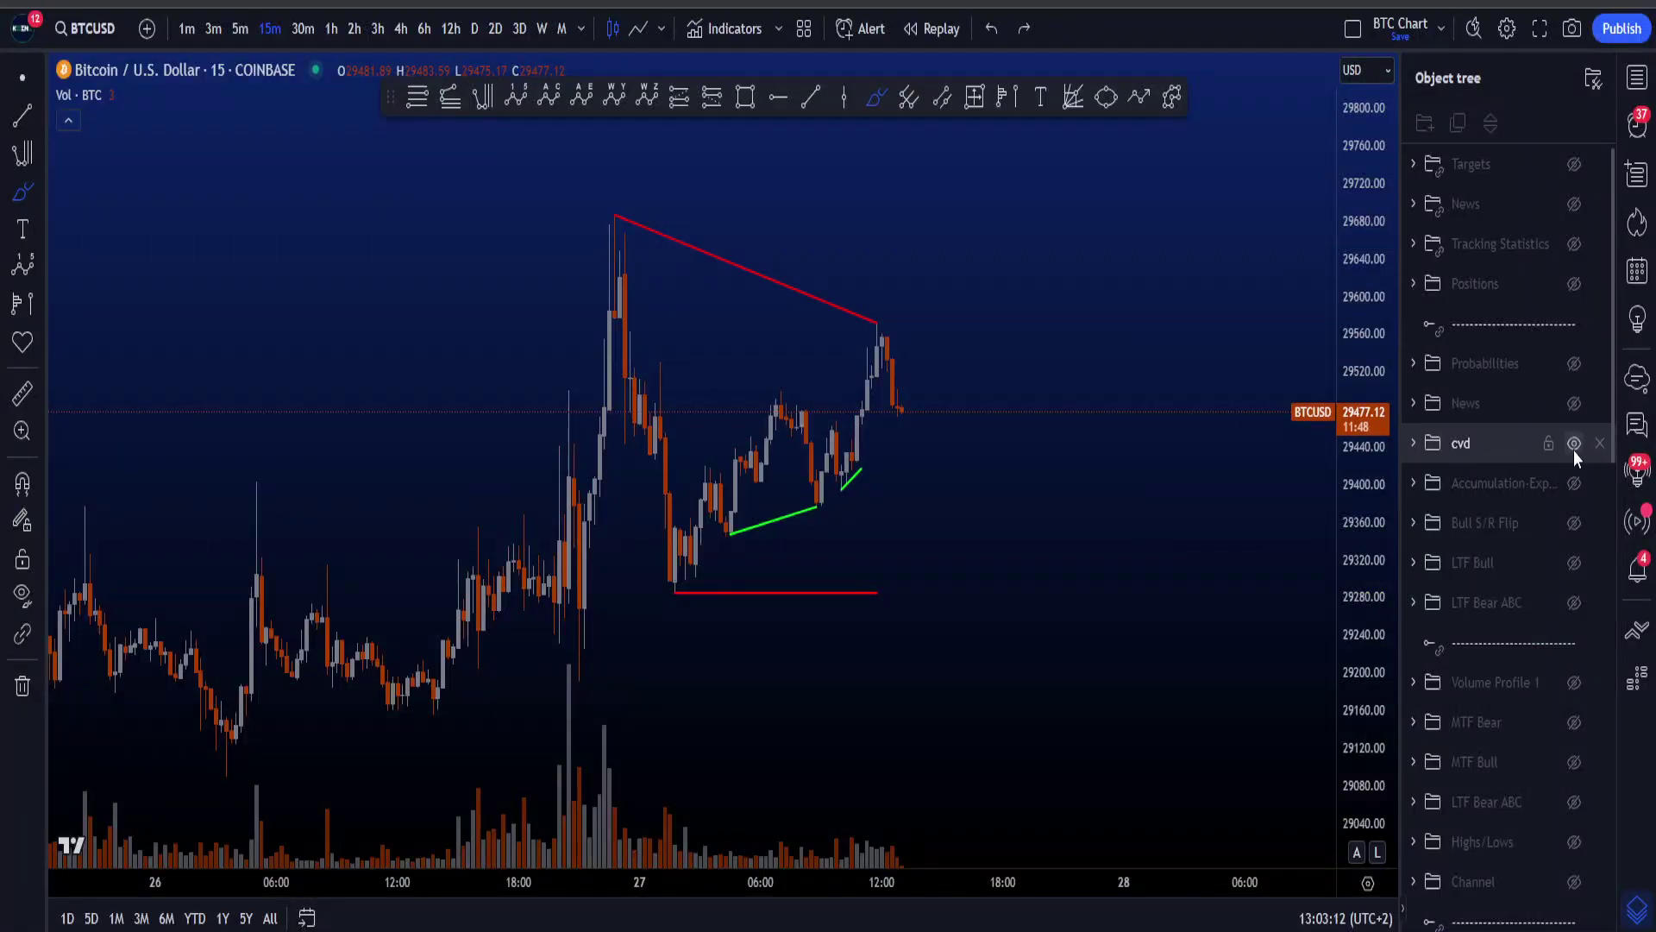
On the BTCUSD chart, hide the cvd drawings and show the Probabilities note within the visible price range
left_click(1574, 447)
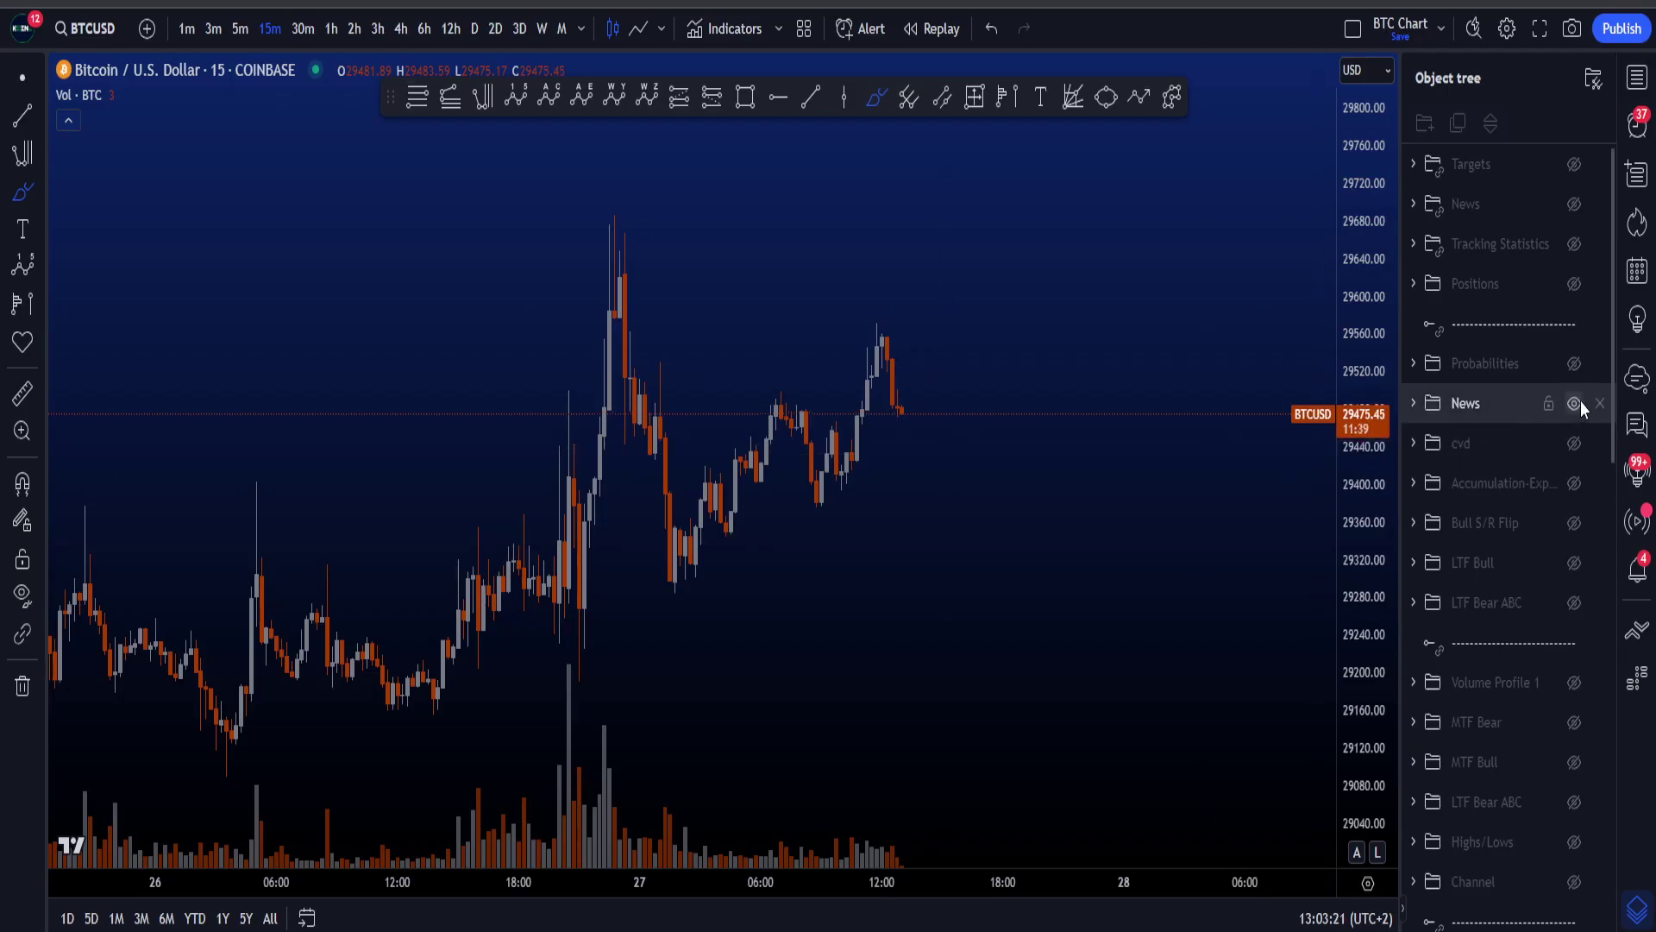
left_click(1575, 405)
left_click_drag(1370, 340, 1370, 811)
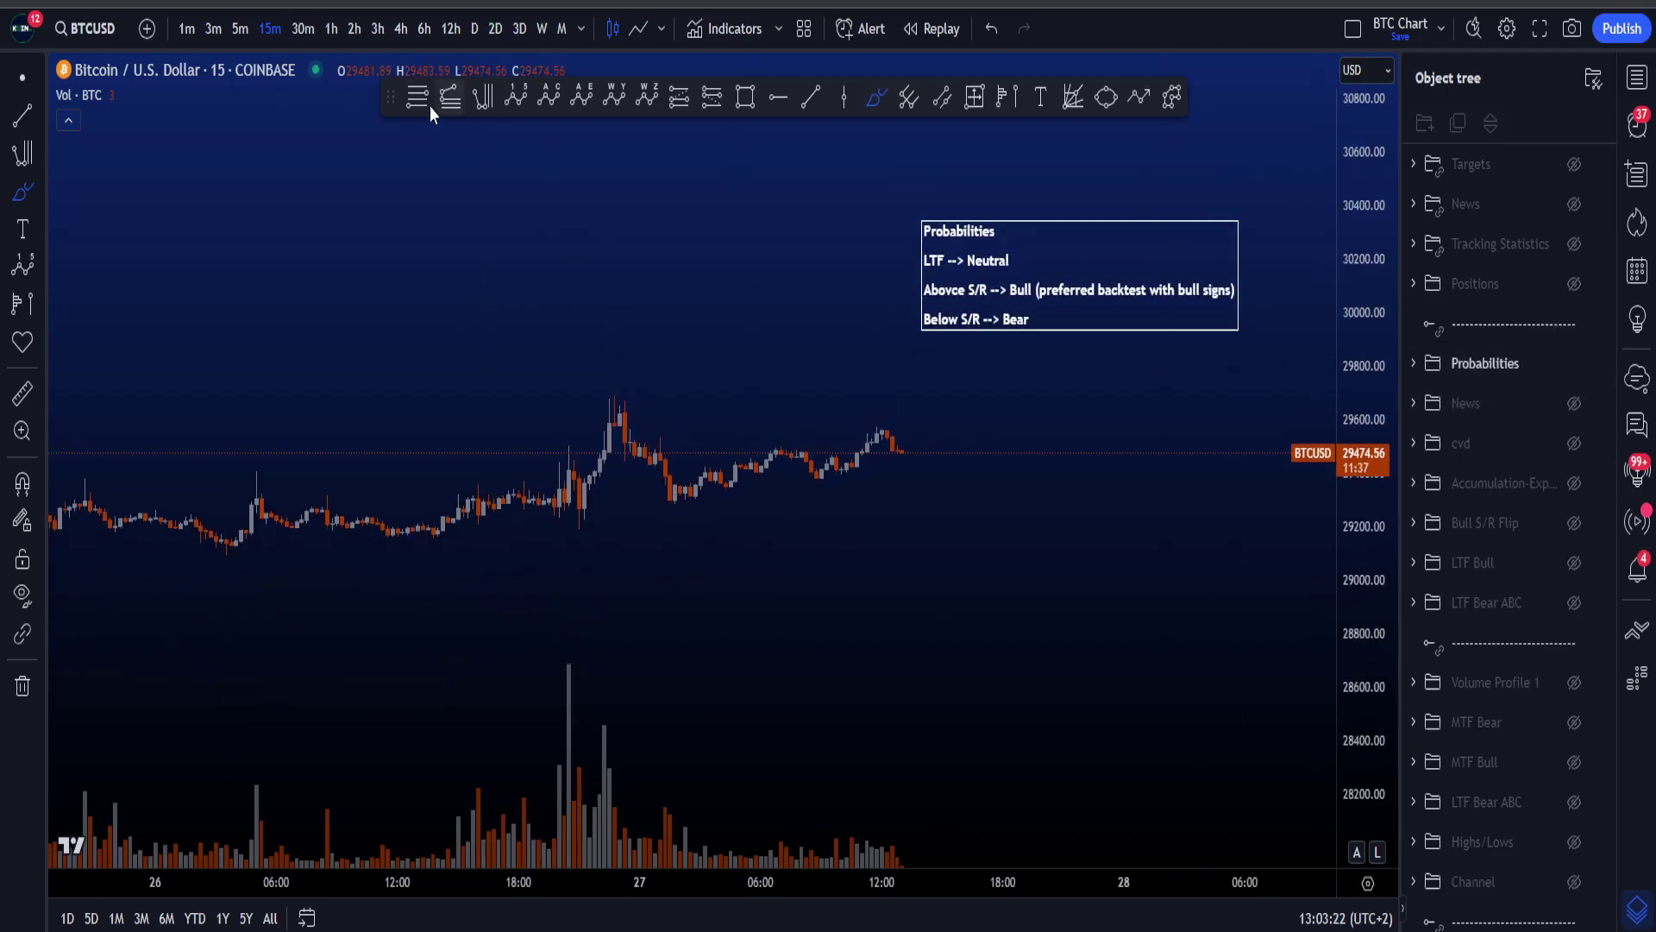
Change BTCUSD to the 3-hour timeframe and frame the candles since late June beside the Probabilities note
left_click(330, 29)
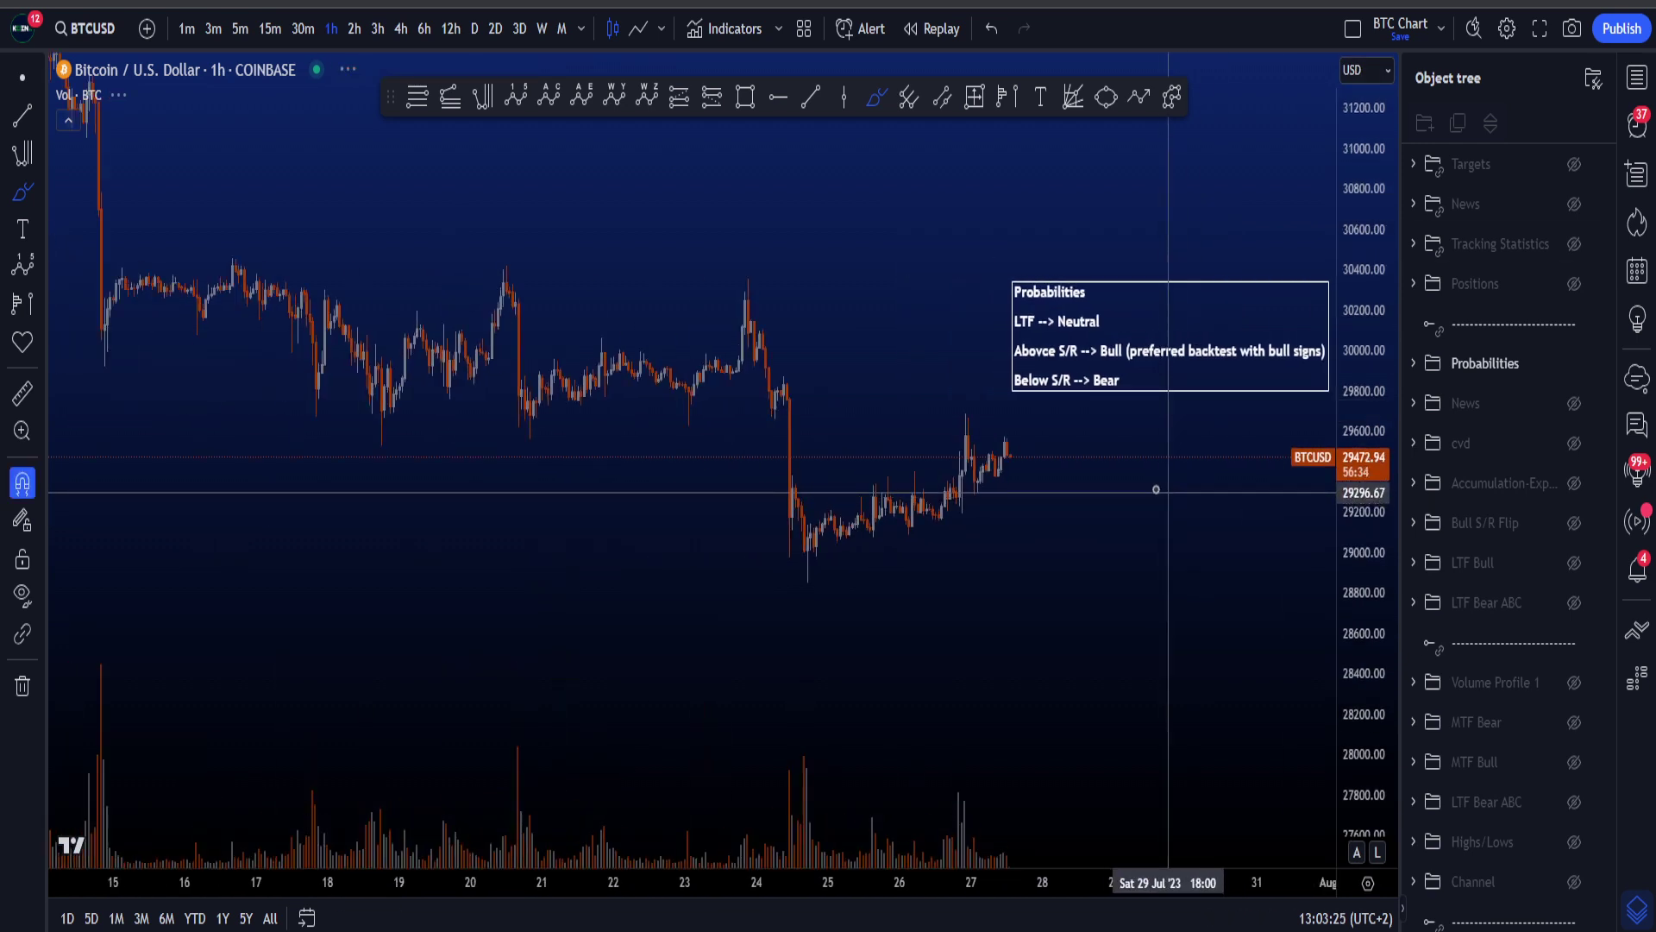
scroll(1198, 620, "down", 3)
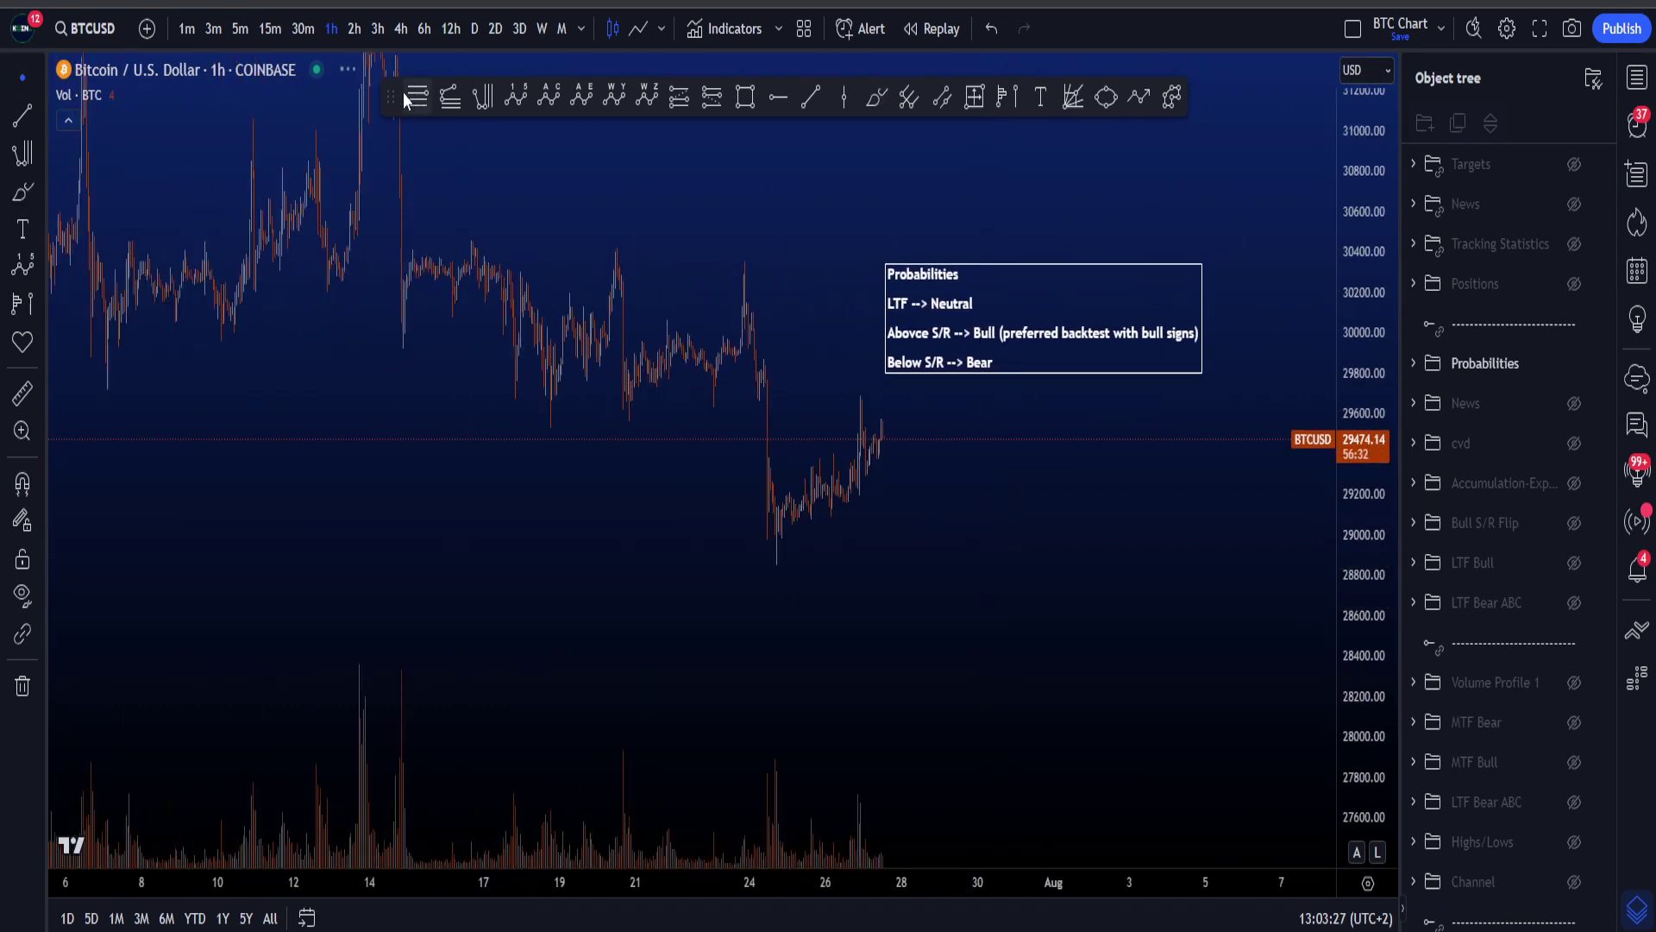
left_click(384, 32)
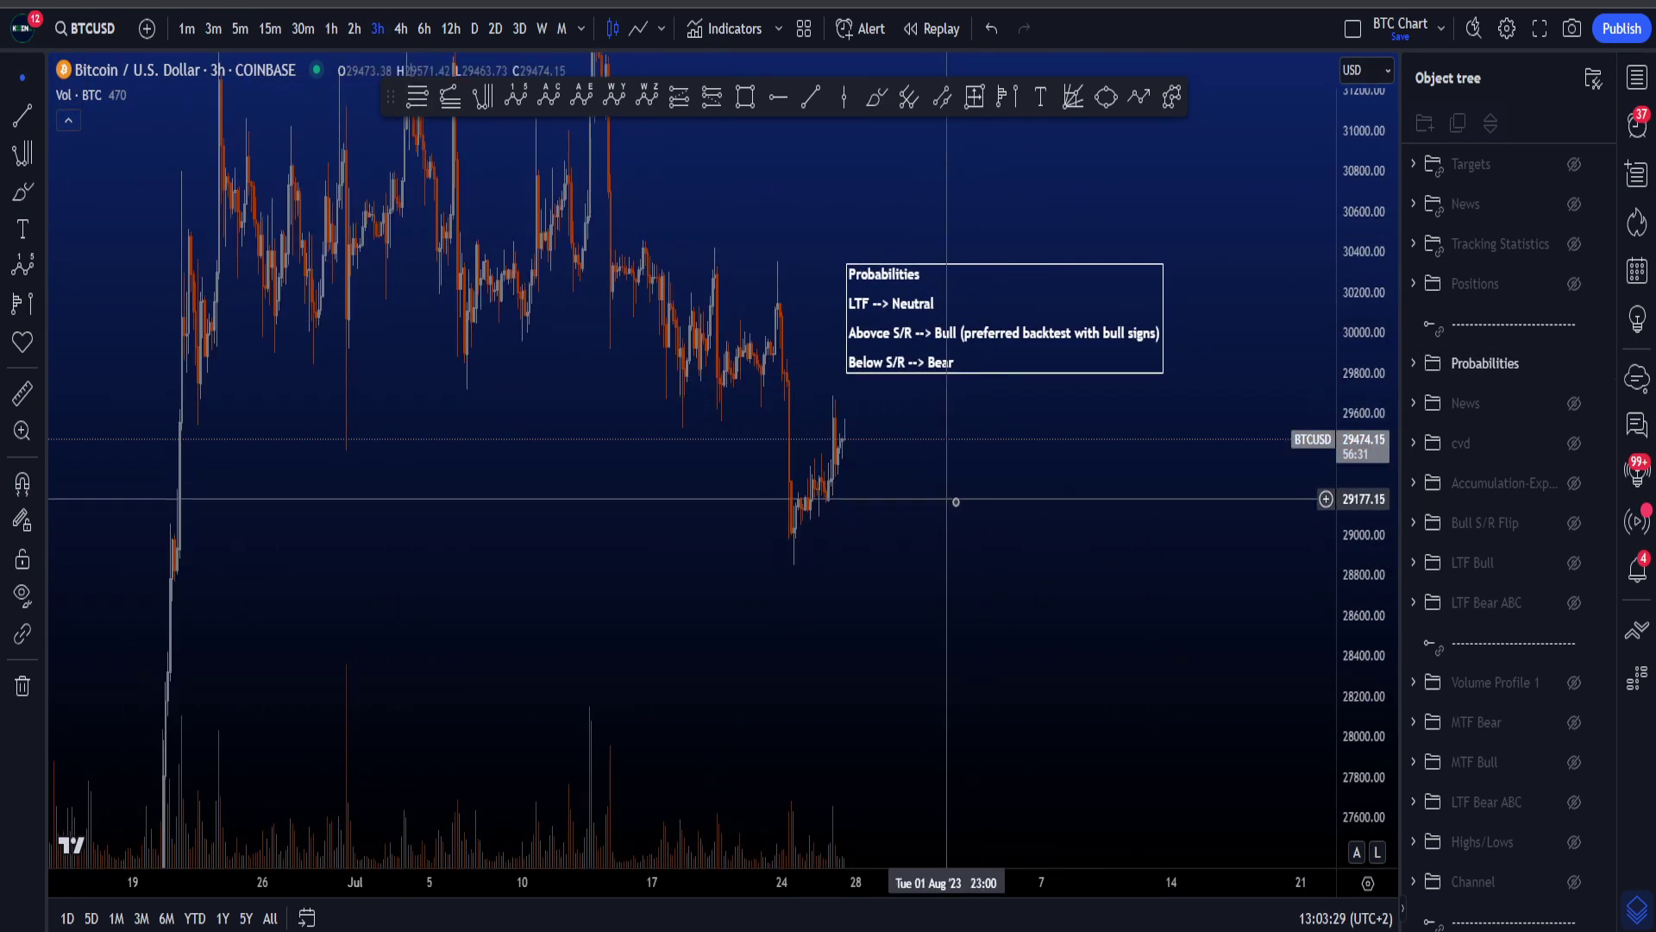
scroll(992, 520, "up", 3)
left_click_drag(1375, 412, 1375, 591)
left_click_drag(1157, 583, 1197, 576)
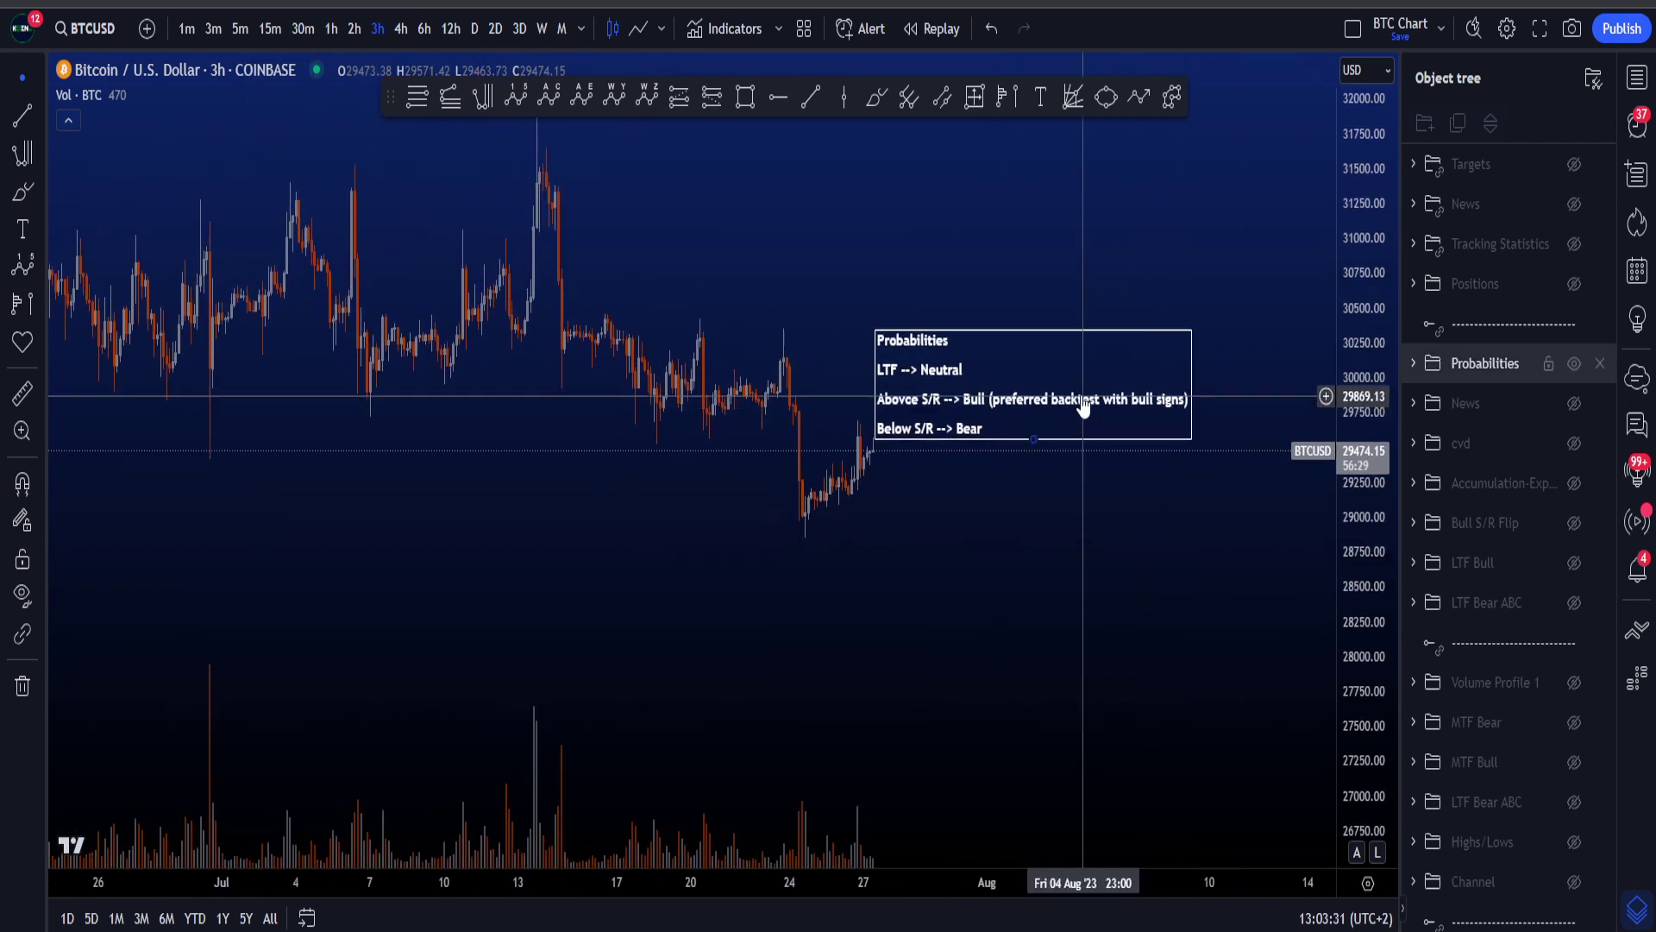
Move the Probabilities note above the latest candles and review the LTF Bear ABC and LTF Bull counts in turn
left_click_drag(1084, 403, 1061, 278)
scroll(1211, 485, "down", 1)
left_click(1573, 603)
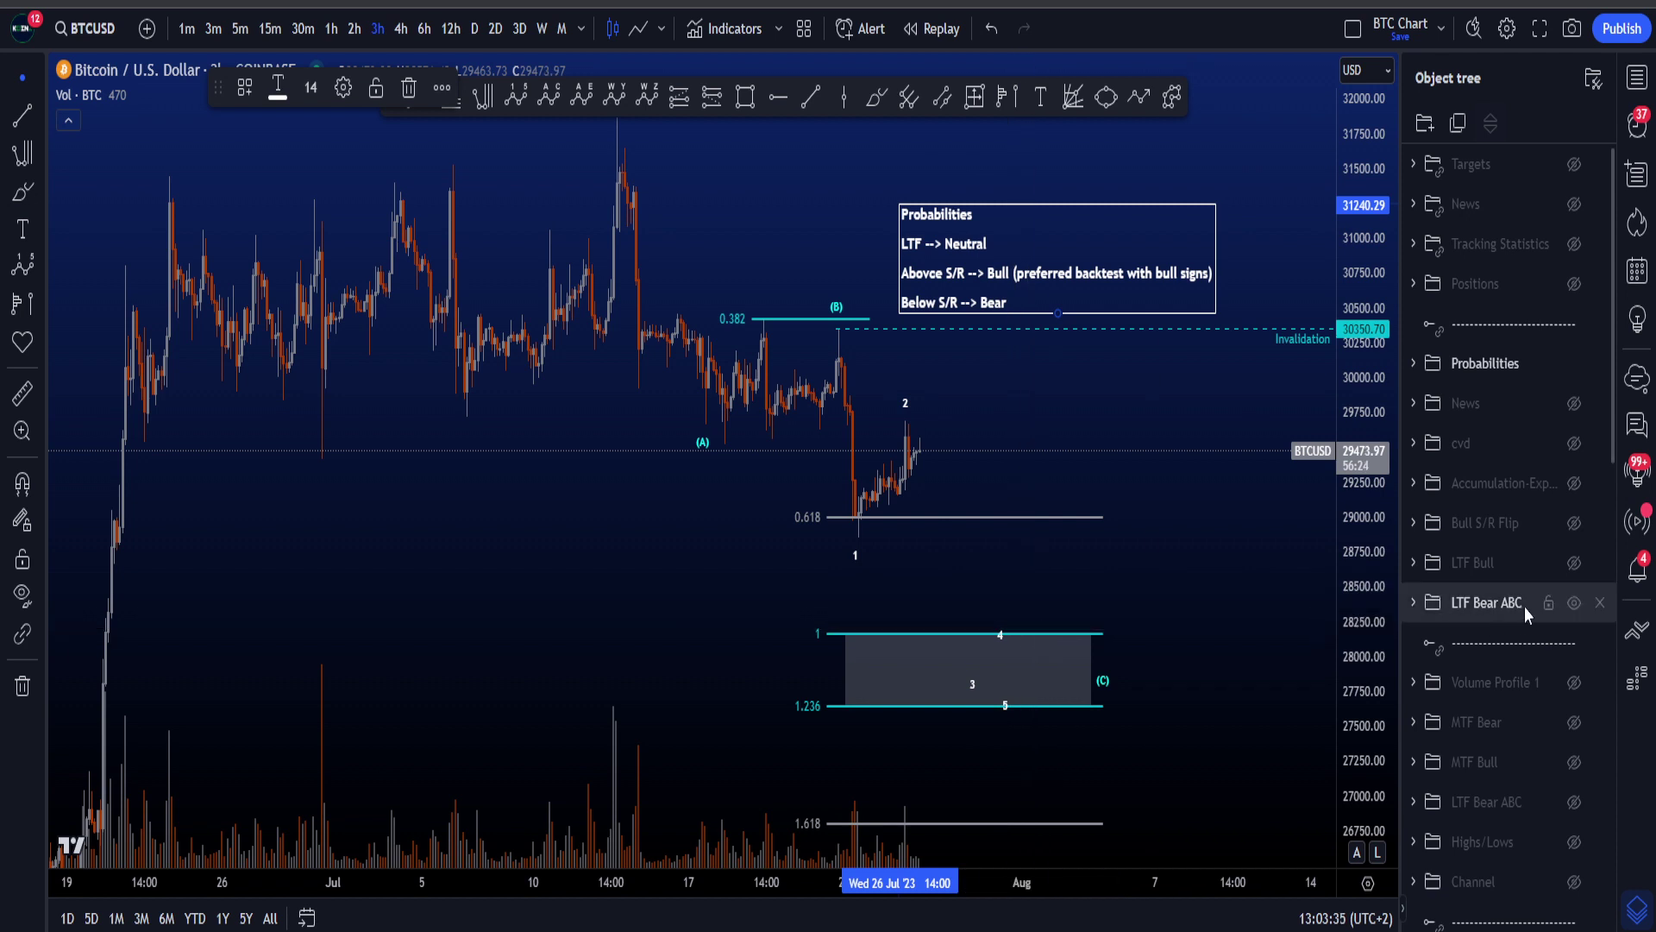
left_click(1574, 604)
left_click(1575, 562)
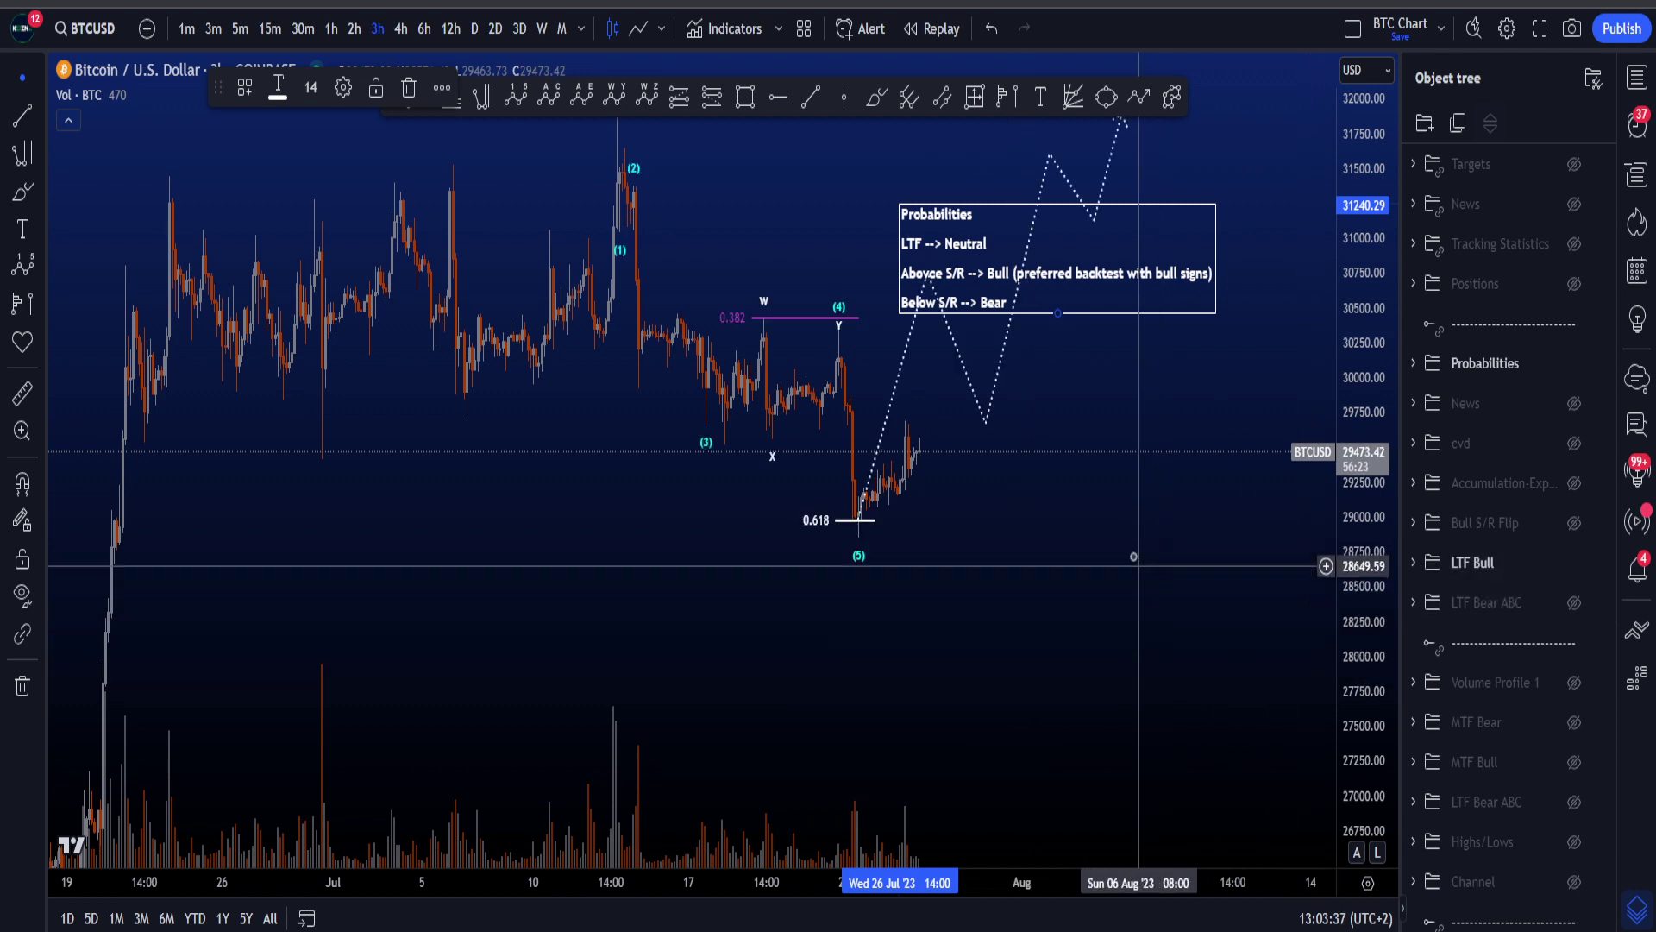
Place the Probabilities note at about 32000 and show the Bull S/R Flip drawings in place of the LTF Bull count
left_click_drag(1134, 504, 1164, 580)
left_click_drag(1016, 332, 846, 215)
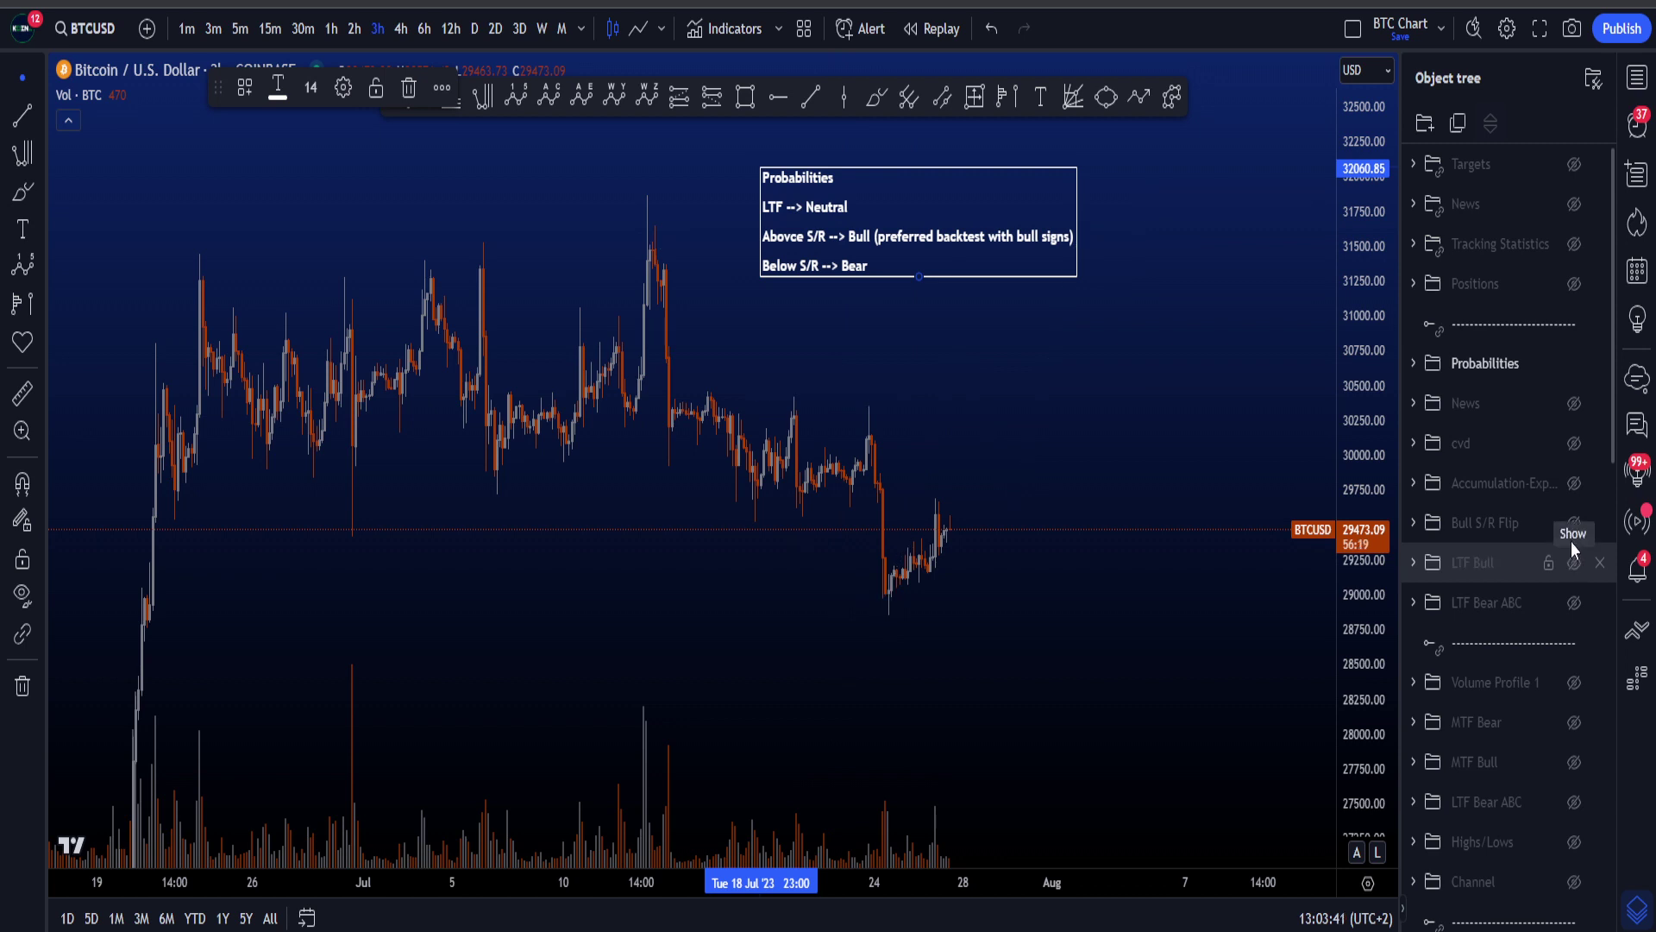
left_click_drag(1064, 614, 1081, 611)
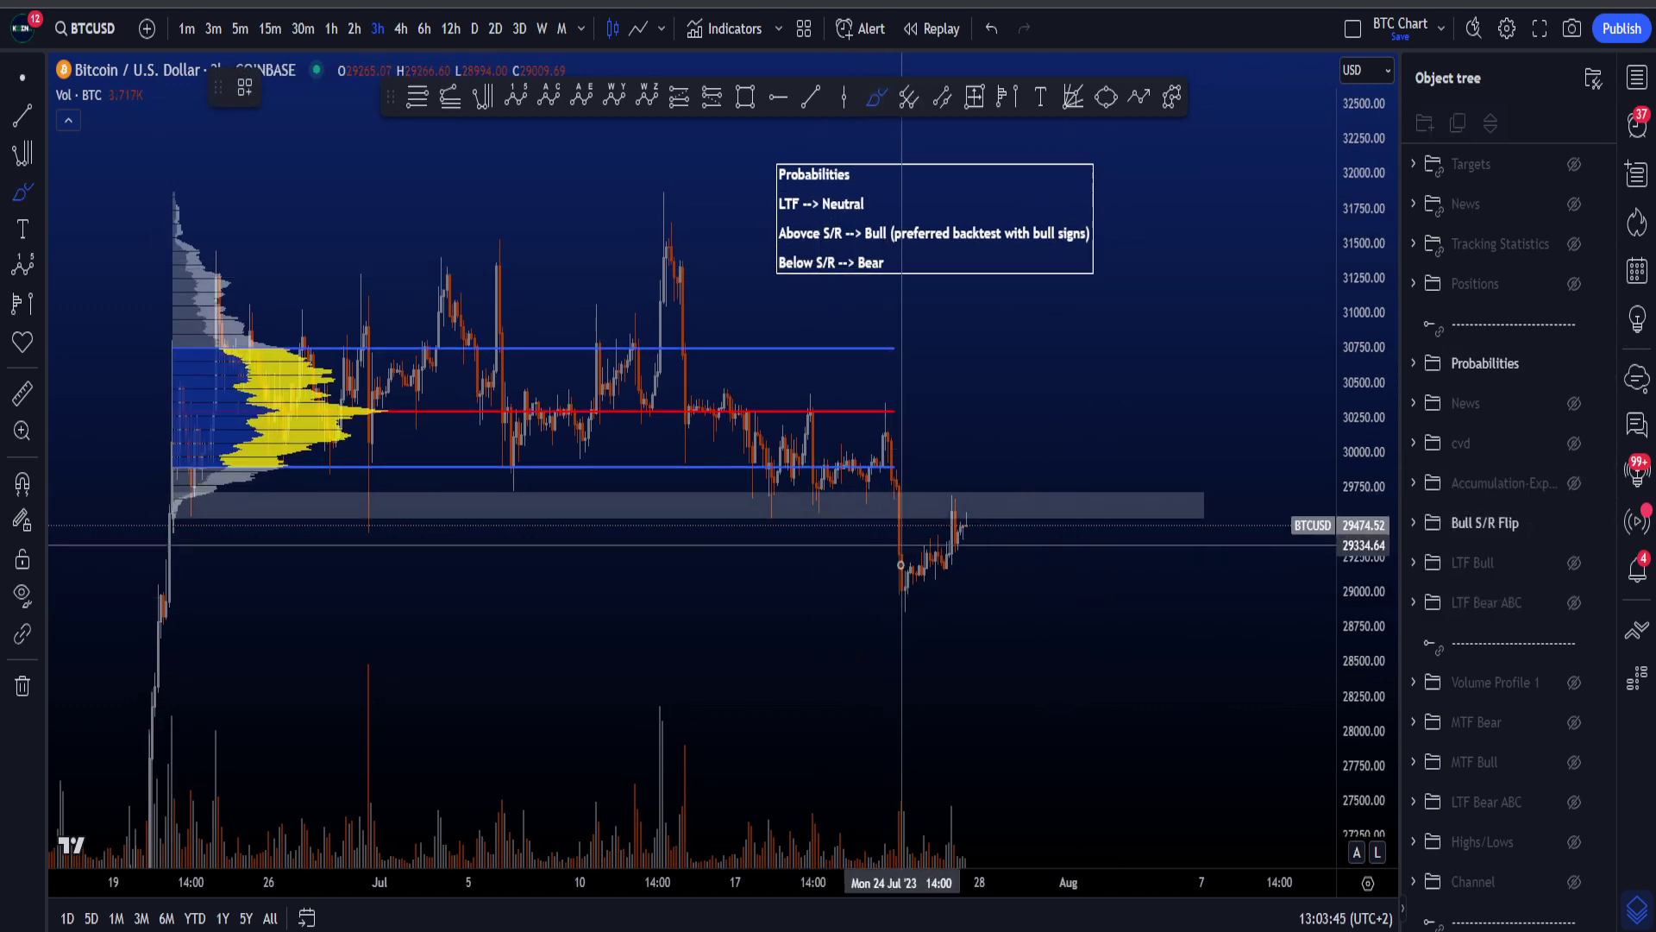
Mark the late-July low, the high inside the grey zone and the note's above-S/R line with the brush, undoing each stroke
mouse_move(927, 584)
left_mouse_down()
mouse_move(869, 596)
mouse_move(940, 601)
mouse_move(884, 579)
mouse_move(934, 590)
mouse_move(901, 601)
mouse_move(913, 567)
mouse_move(917, 600)
mouse_move(895, 592)
left_mouse_up()
key("ctrl+z")
left_click_drag(971, 505, 947, 521)
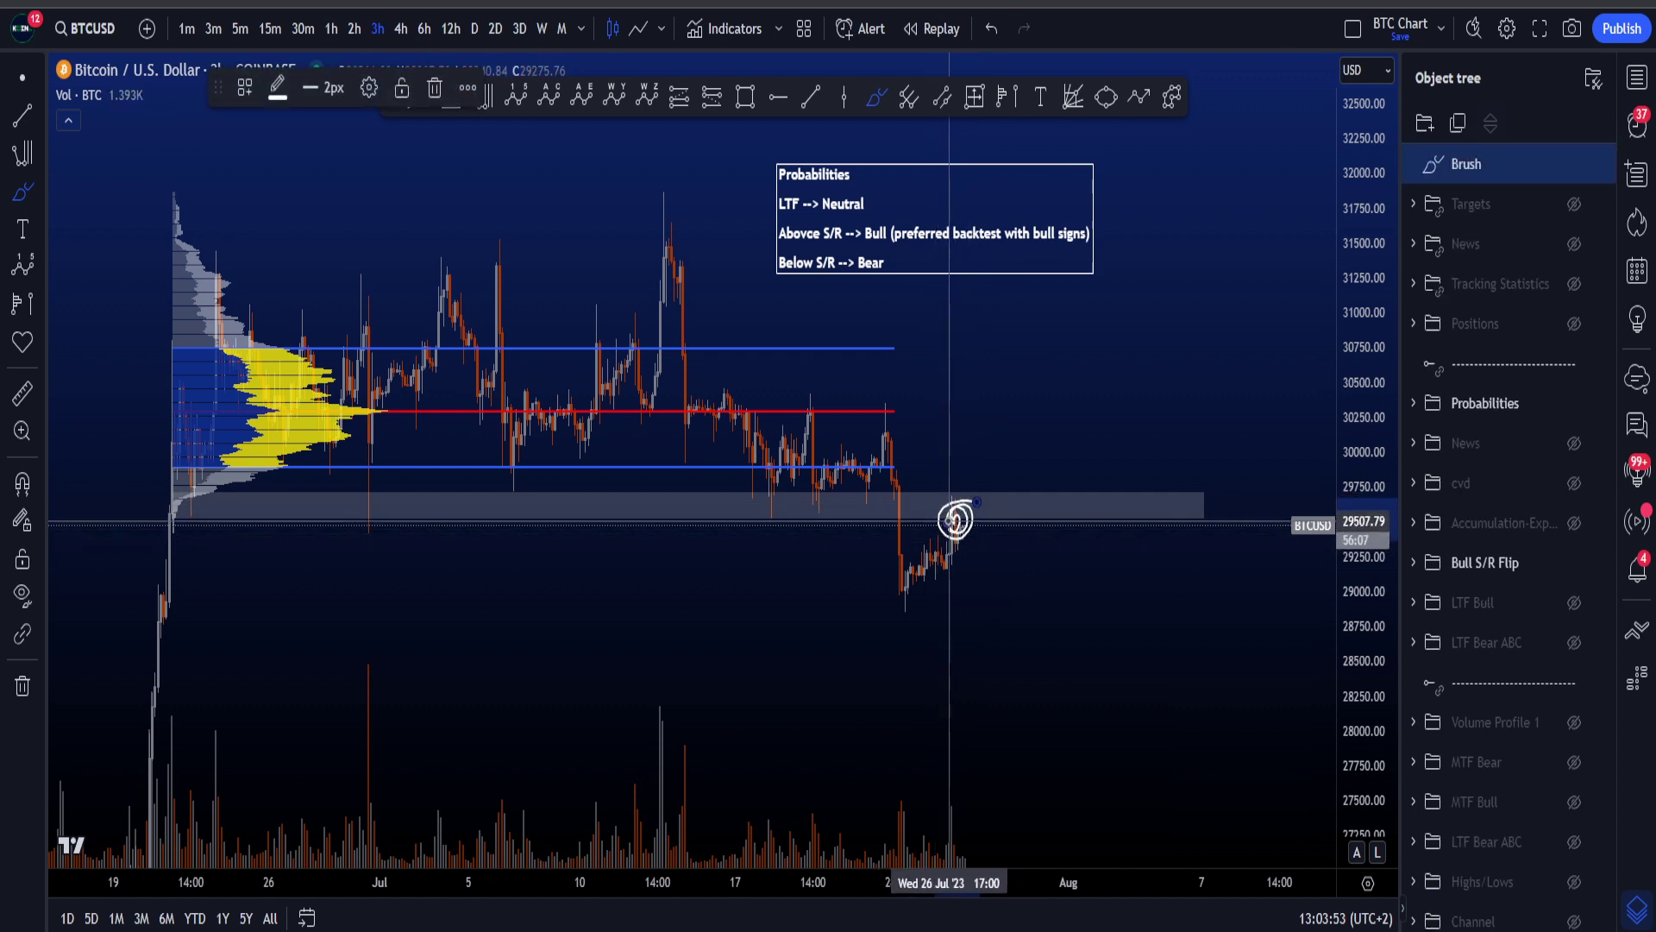
key("ctrl+z")
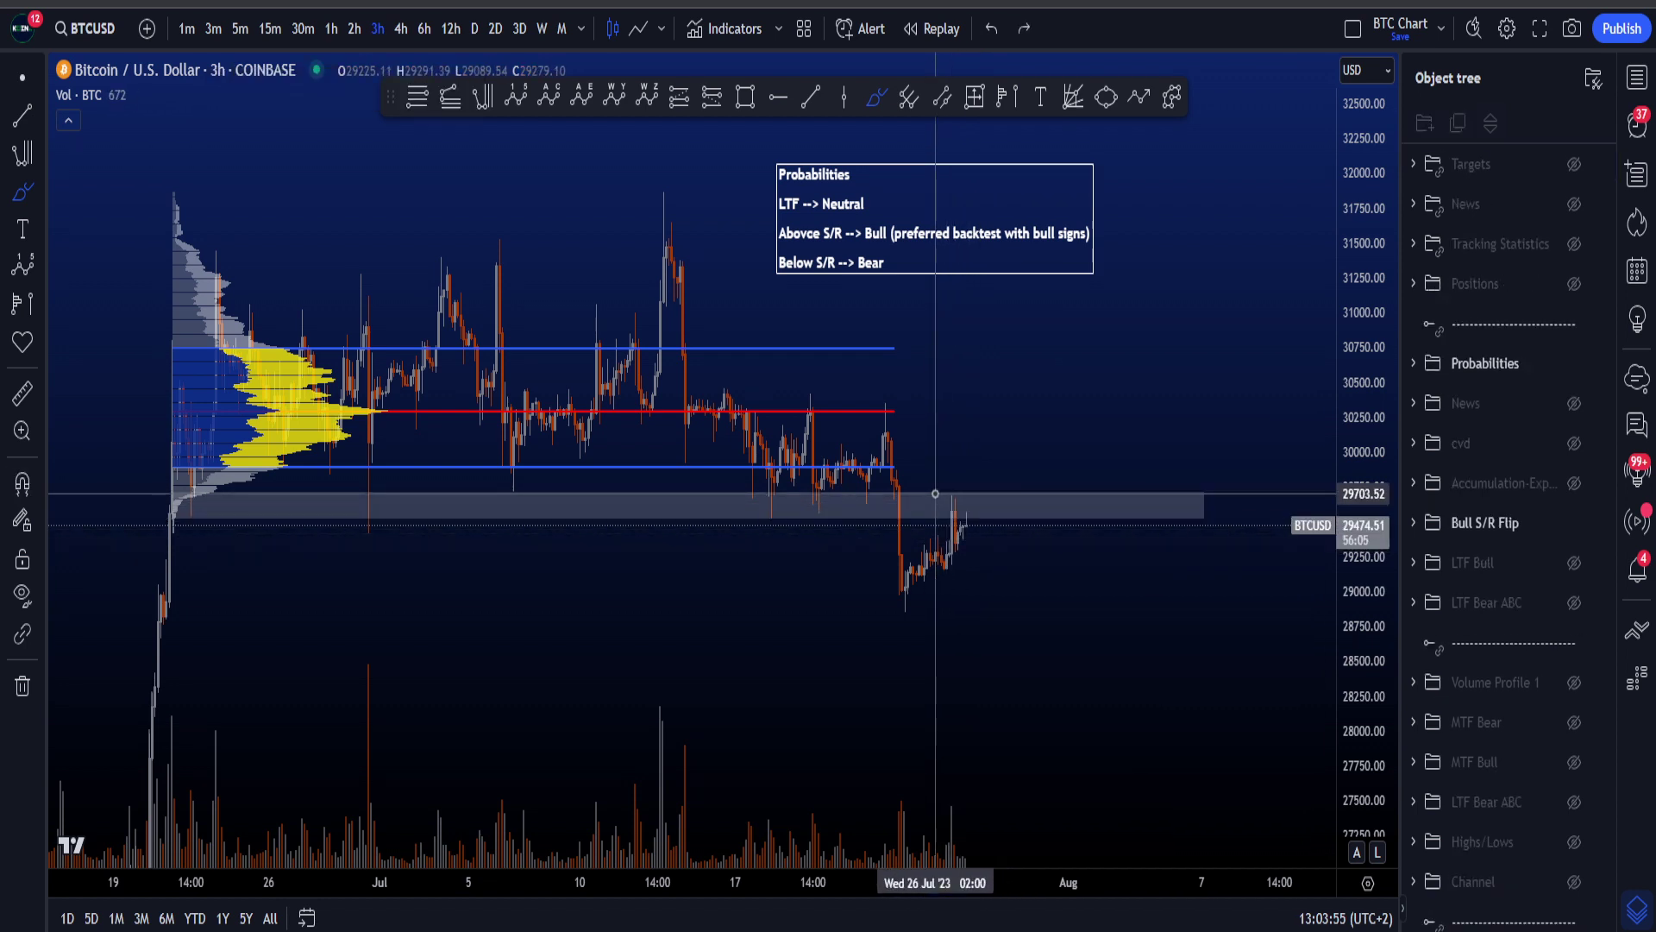
left_click_drag(779, 240, 1115, 219)
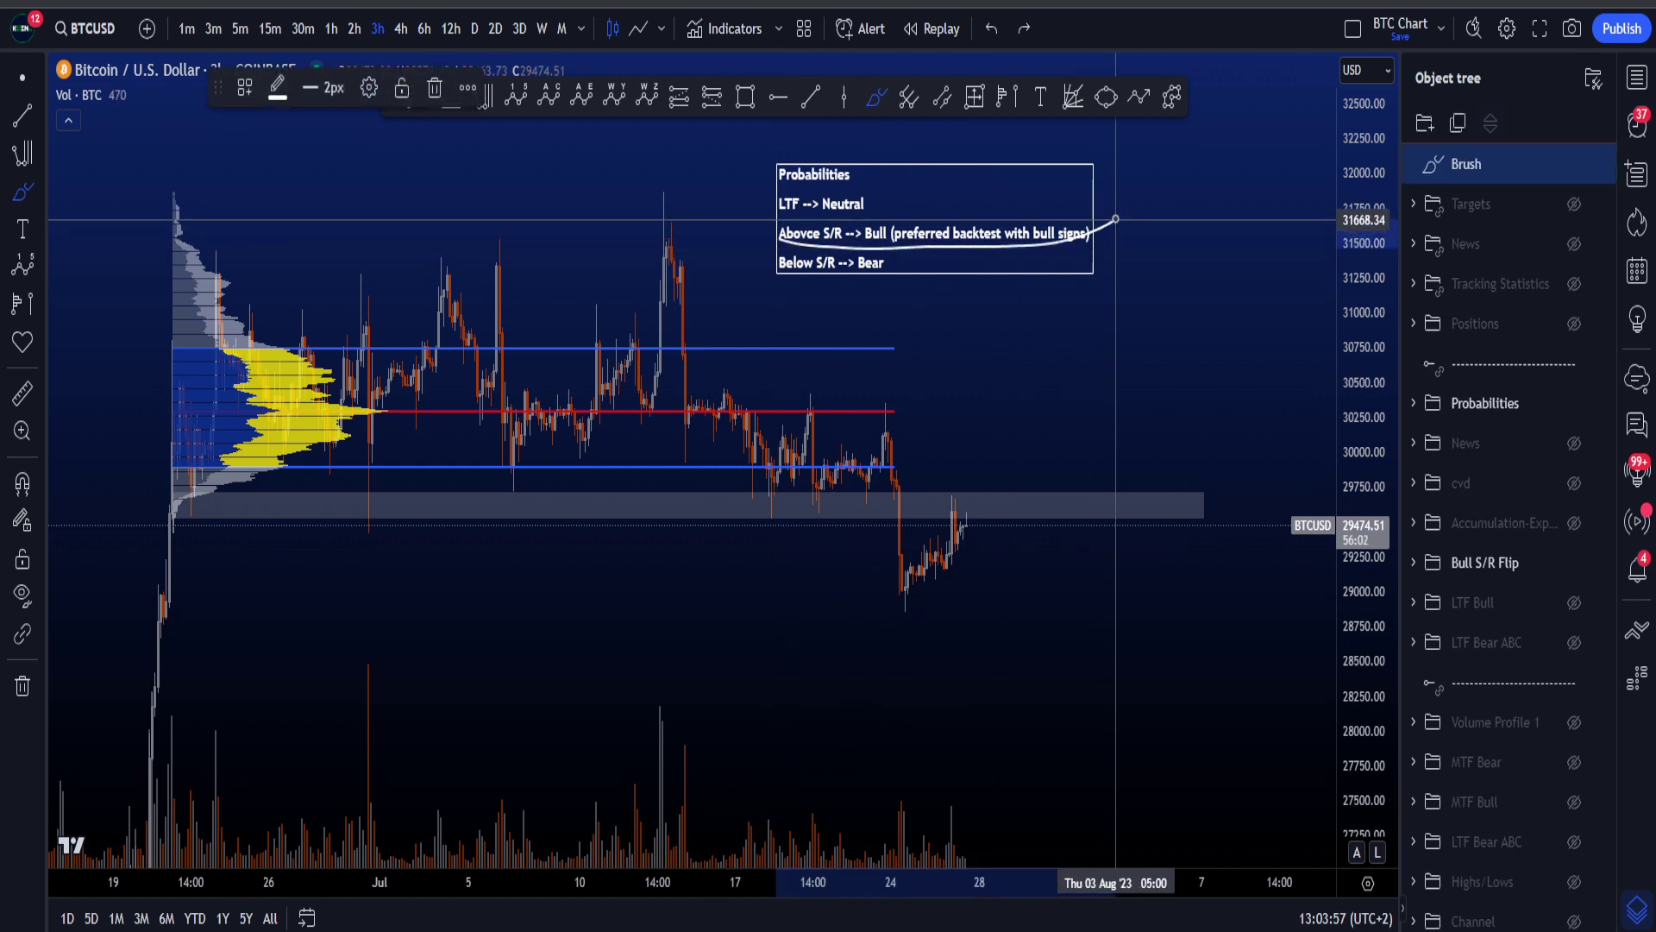
key("ctrl+z")
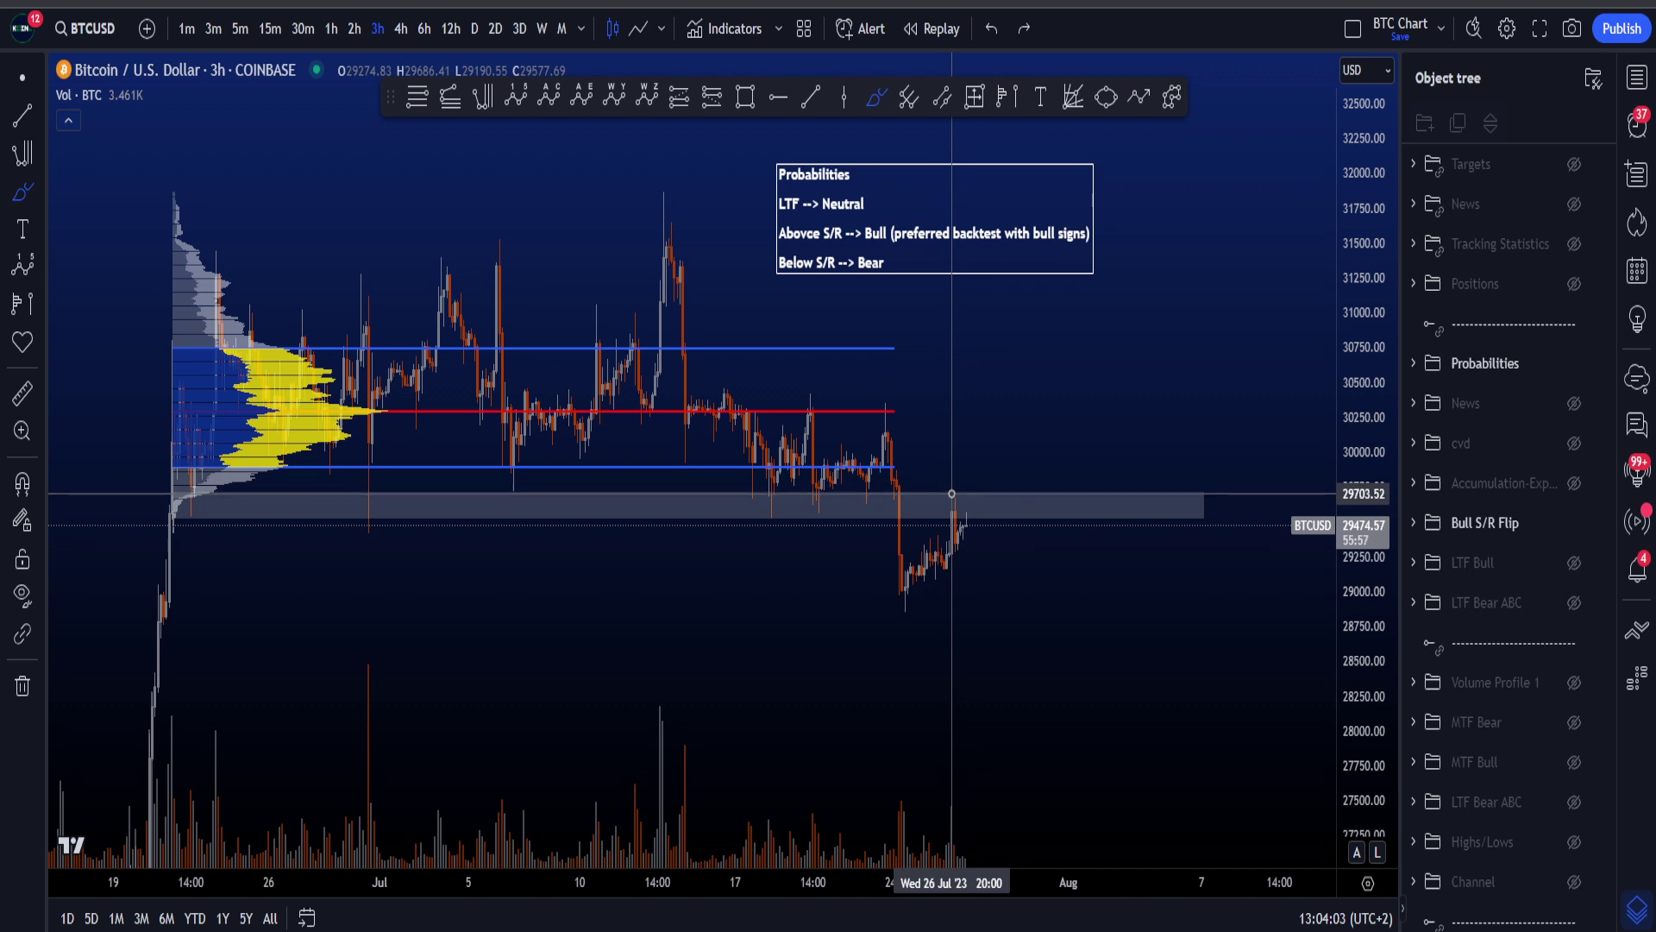
Sketch a possible upward path out of the grey S/R zone and mark the latest candles with the brush, undoing the strokes
mouse_move(942, 500)
left_mouse_down()
mouse_move(968, 440)
mouse_move(998, 483)
mouse_move(1046, 444)
left_mouse_up()
mouse_move(949, 542)
left_mouse_down()
mouse_move(1036, 510)
mouse_move(978, 527)
left_mouse_up()
key("ctrl+z")
left_click_drag(1046, 444, 1087, 318)
key("ctrl+z")
key("ctrl+z")
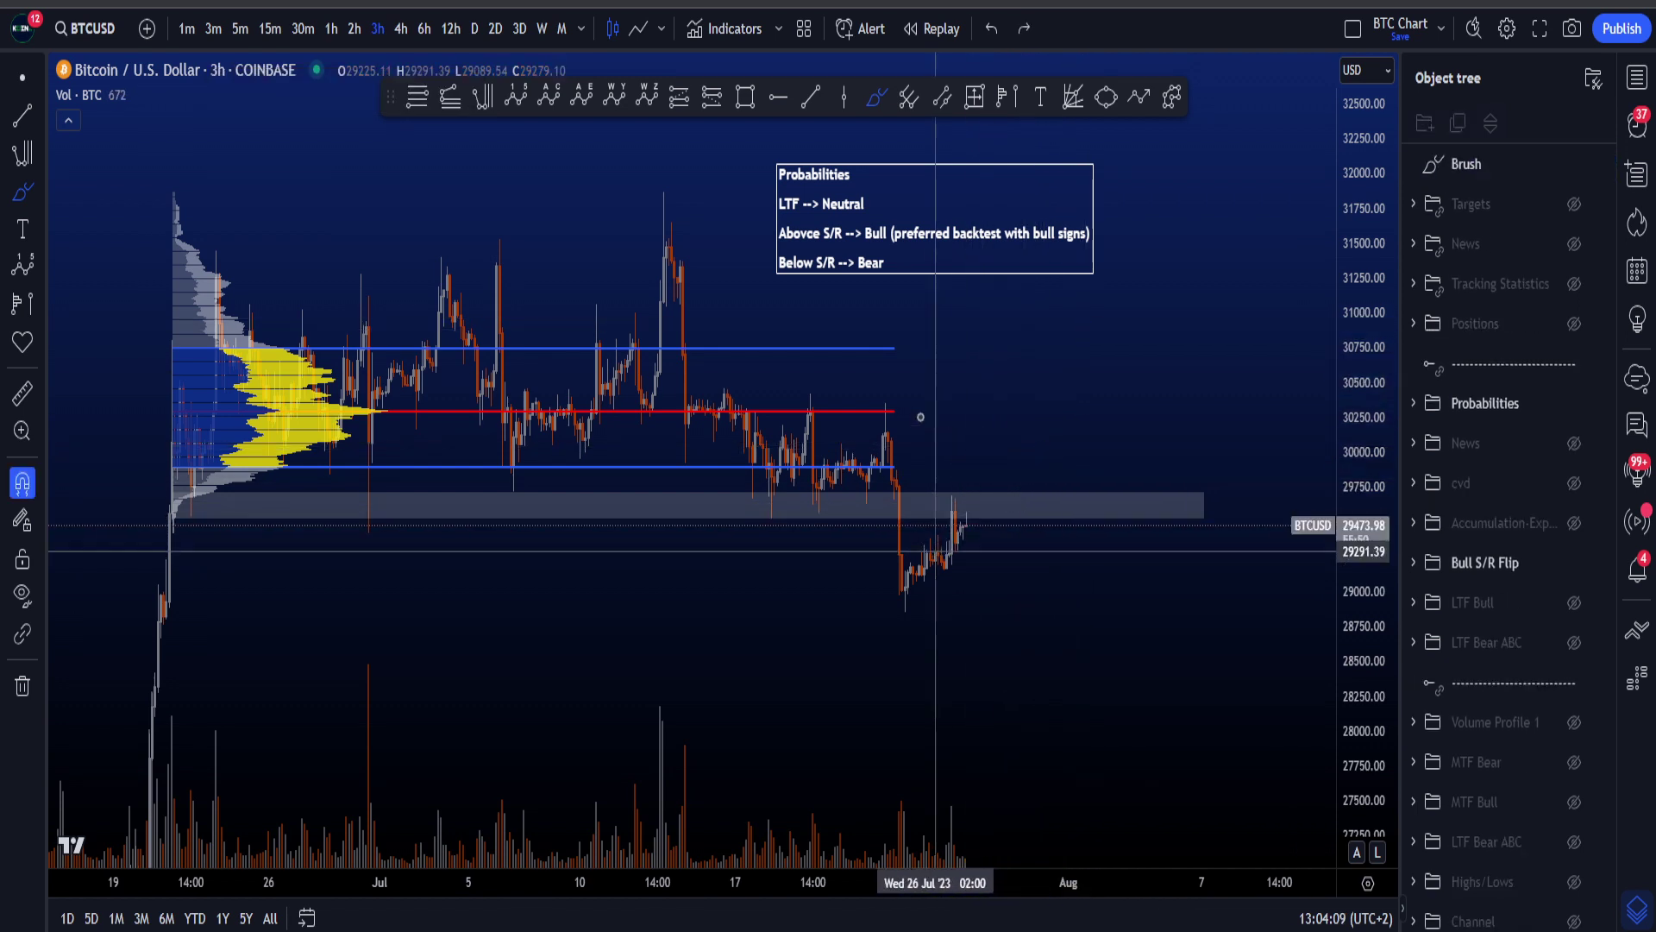
Circle the 24 July high with the brush, undo the stroke and show the LTF Bear ABC count
mouse_move(910, 396)
left_mouse_down()
mouse_move(879, 425)
mouse_move(891, 385)
left_mouse_up()
key("ctrl+z")
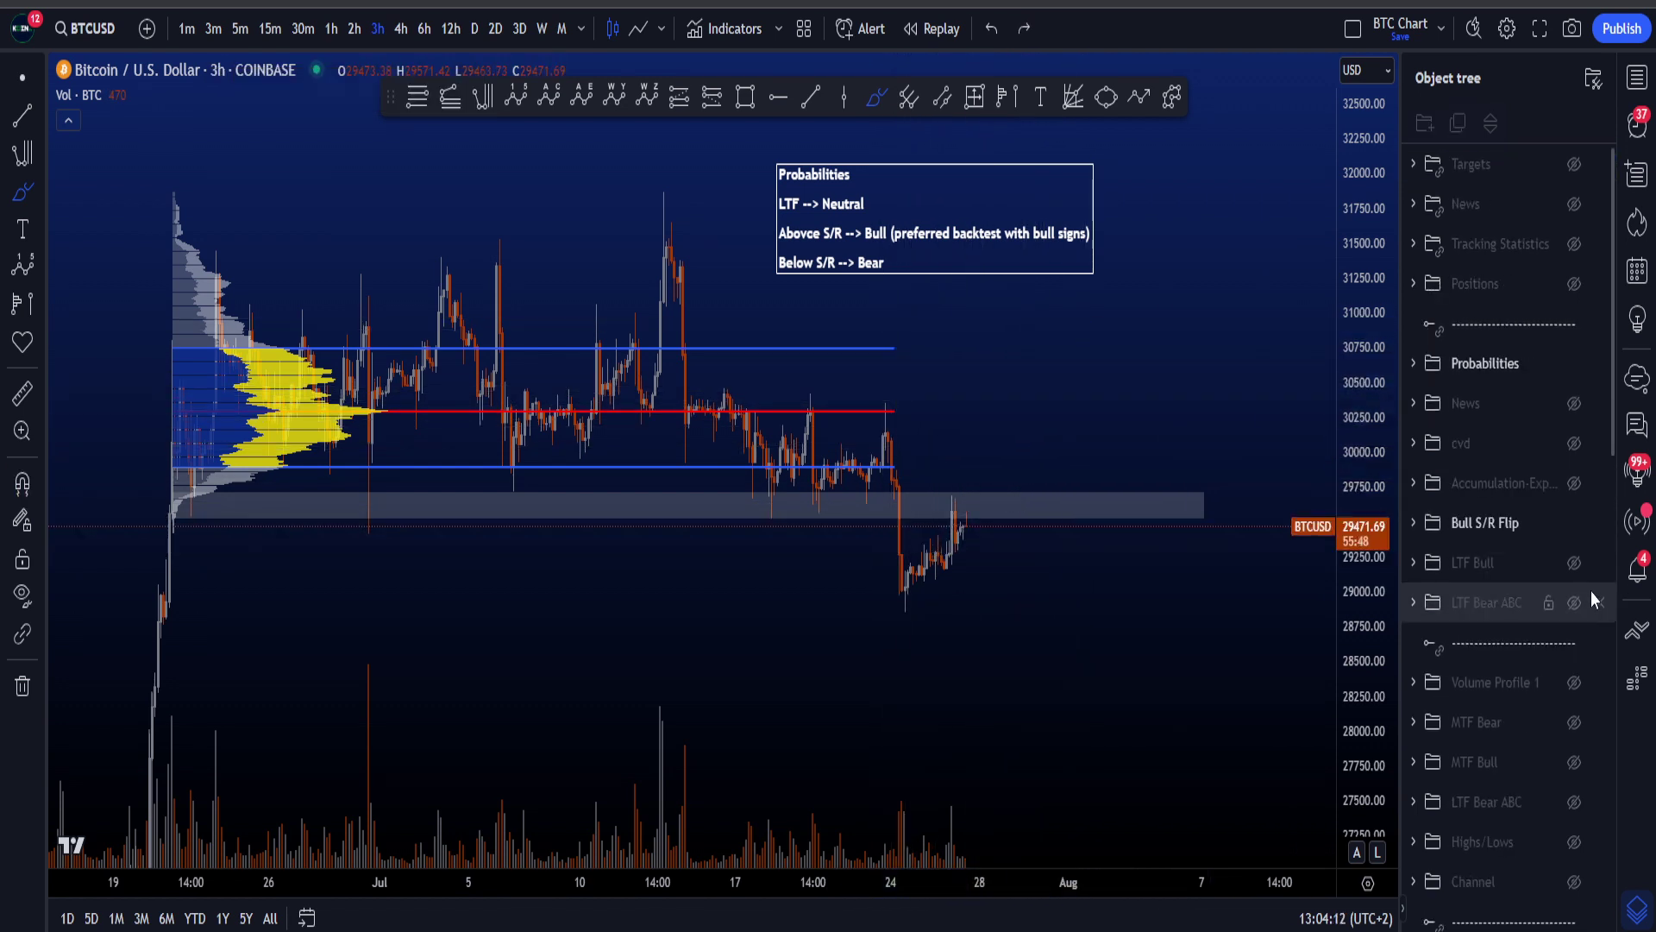
left_click(1574, 602)
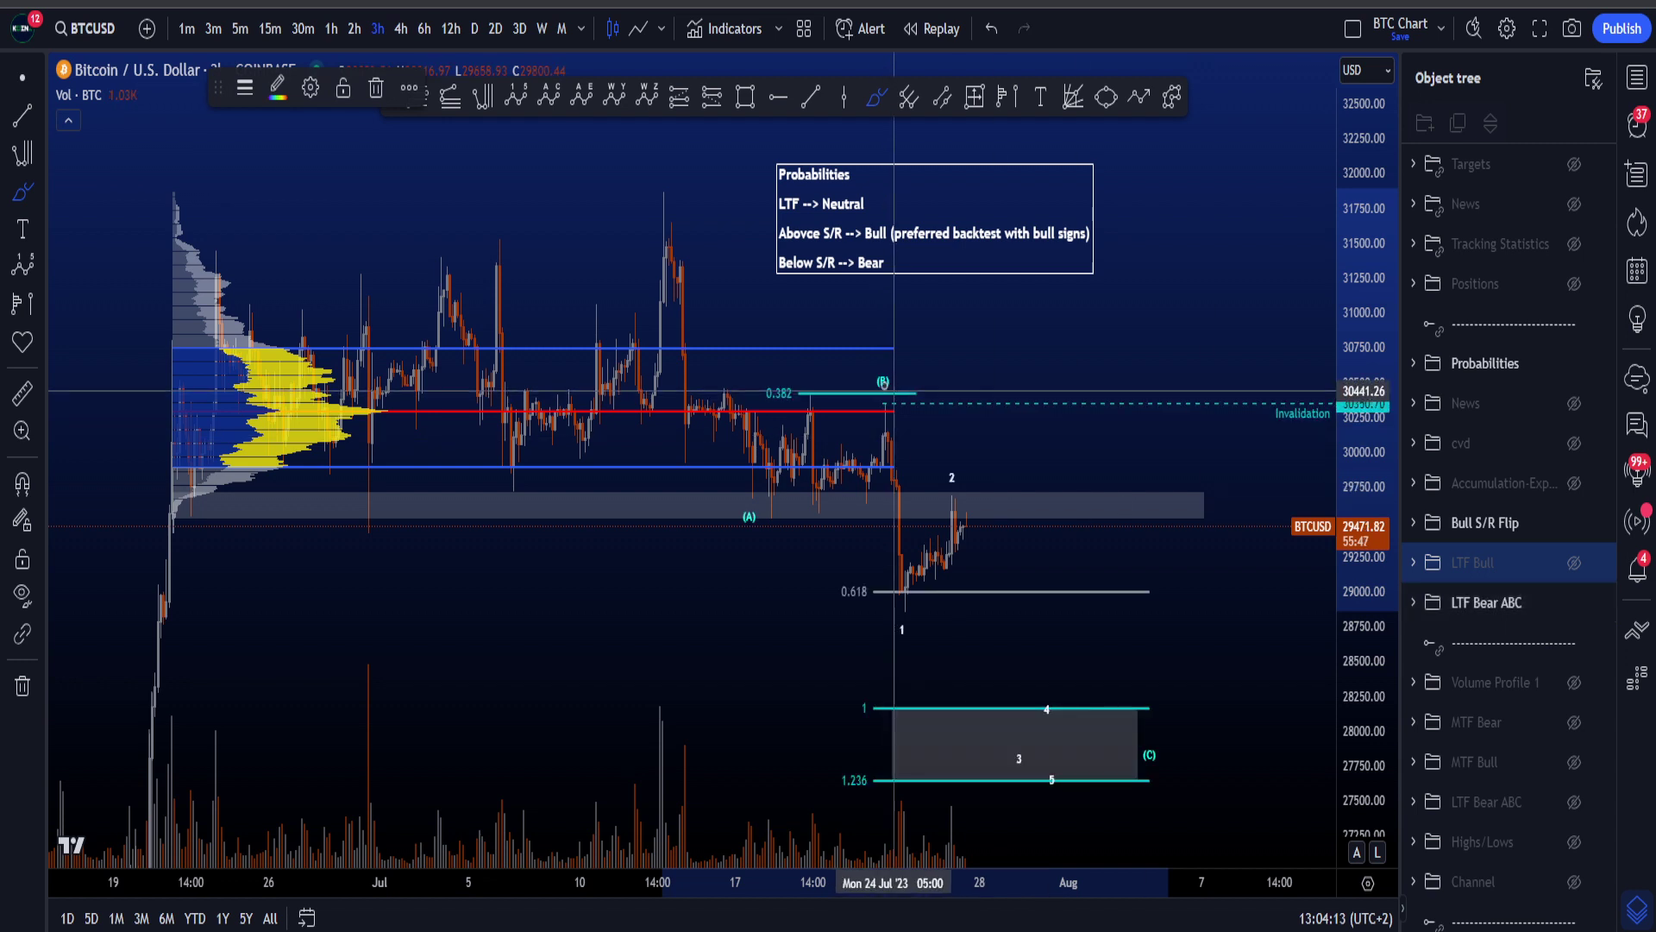
Sketch the drop from (B) into the grey (C) target box and mark the Invalidation level, undo both strokes and hide the LTF Bear ABC count
mouse_move(885, 390)
left_mouse_down()
mouse_move(1017, 684)
mouse_move(1032, 762)
left_mouse_up()
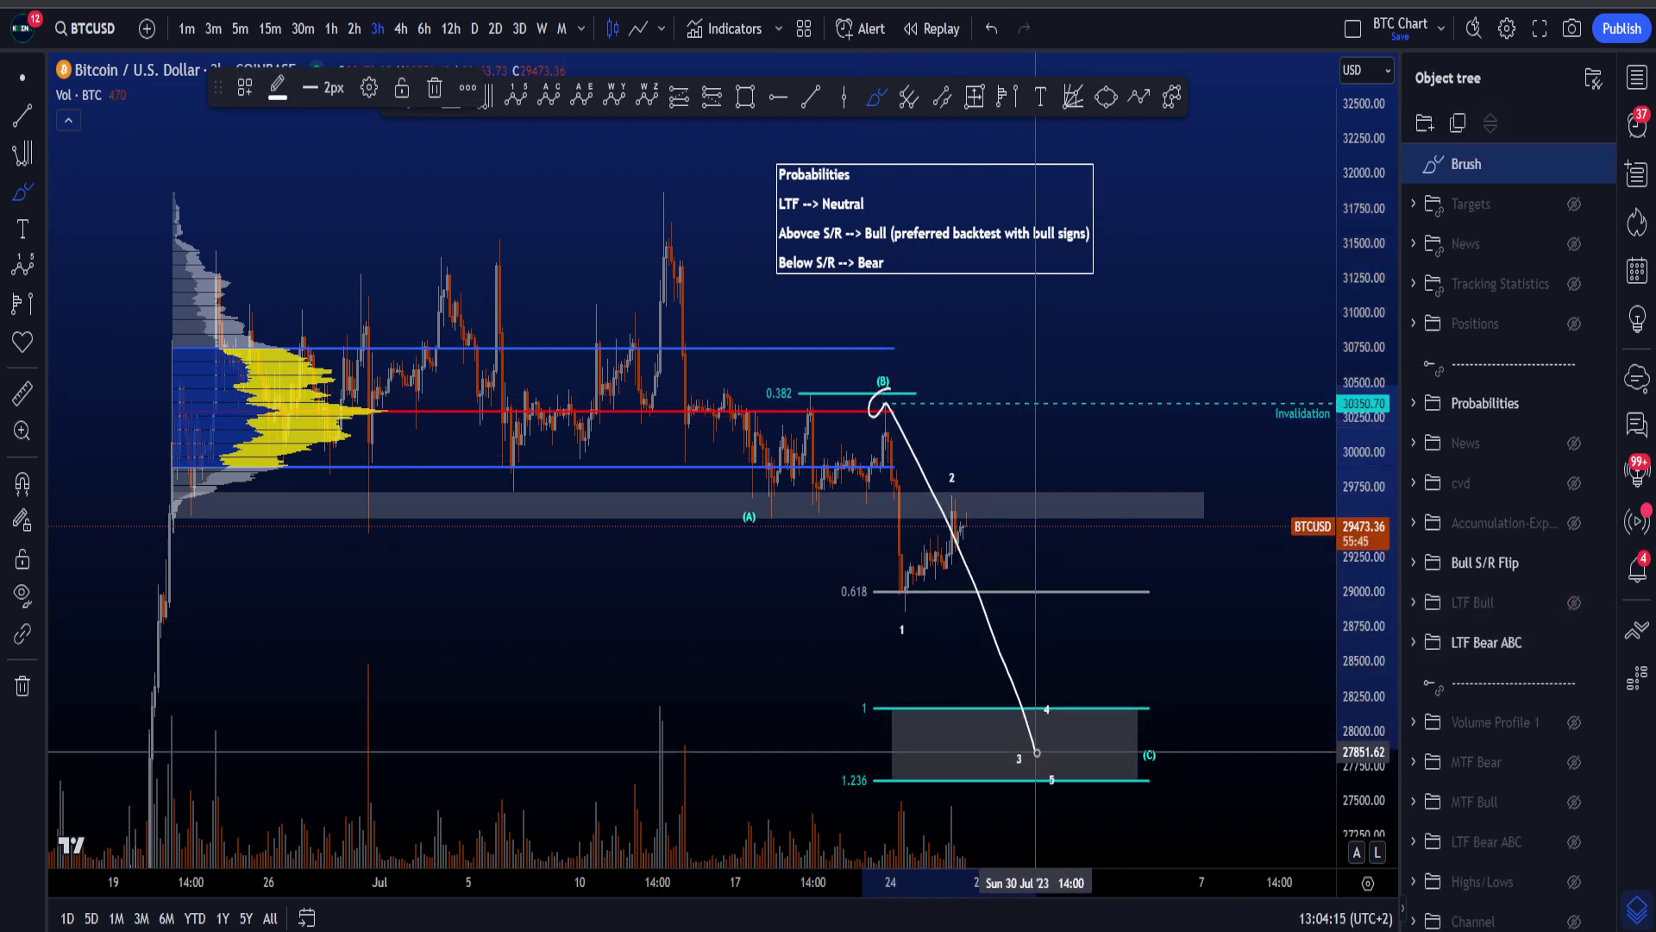
key("ctrl+z")
left_click_drag(1290, 374, 1296, 468)
key("ctrl+z")
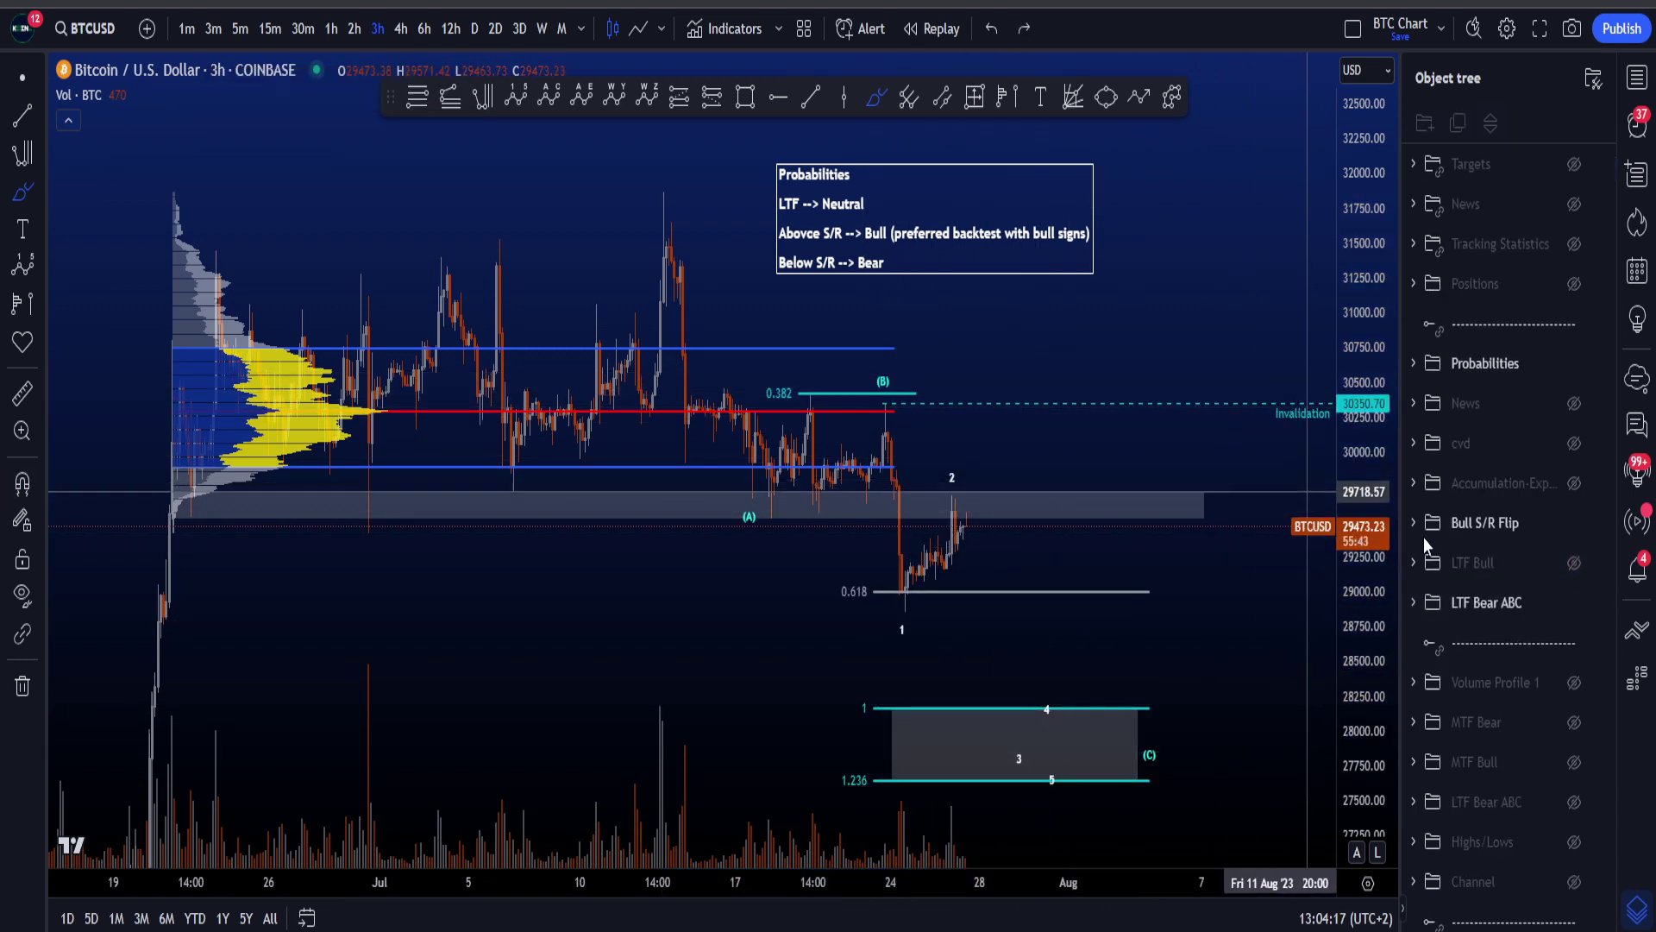
left_click(1574, 602)
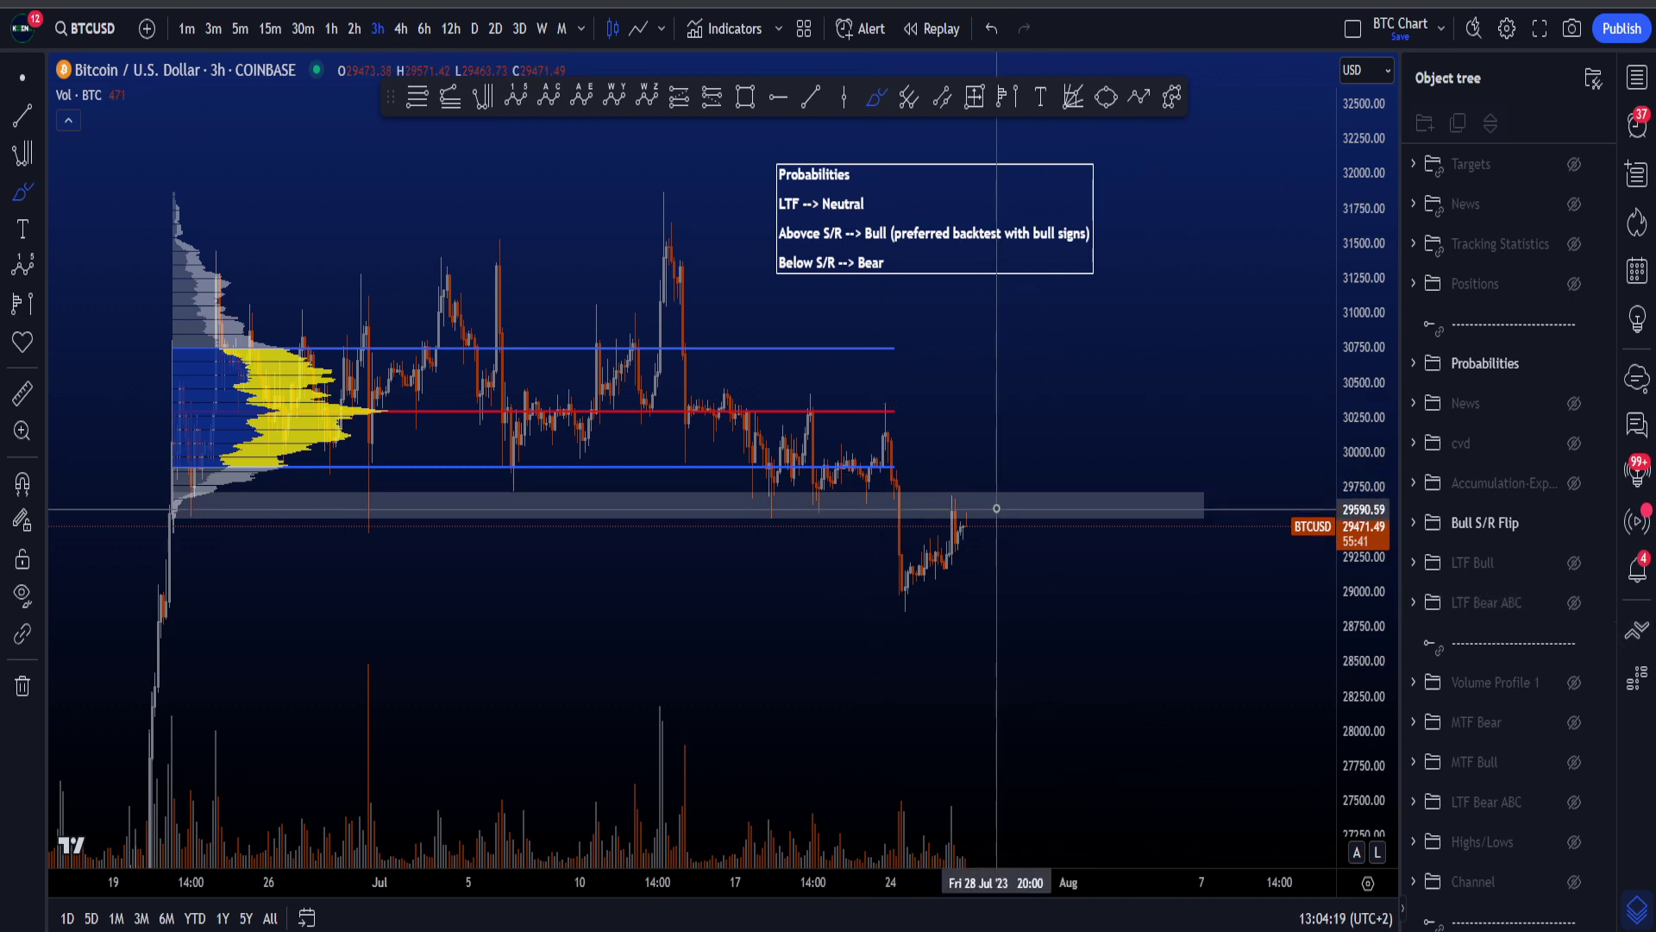
Circle the latest price action inside the grey S/R zone and mark the 24 July candles above it with the brush, undoing each stroke
mouse_move(1005, 495)
left_mouse_down()
mouse_move(927, 501)
mouse_move(1088, 512)
left_mouse_up()
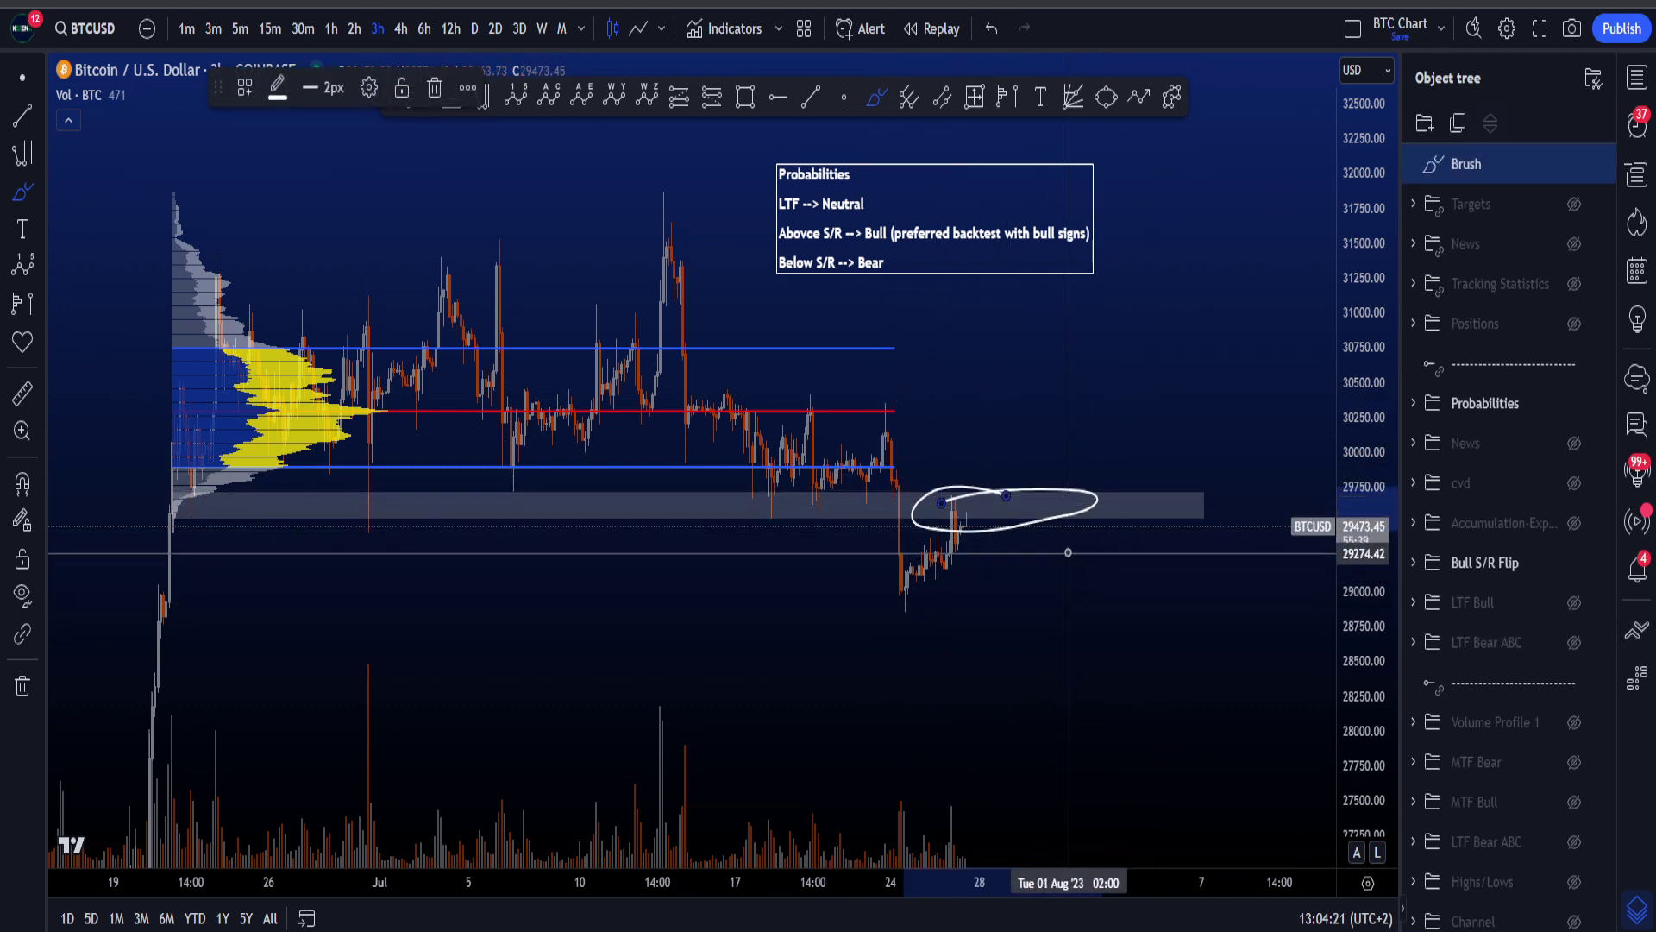
key("ctrl+z")
mouse_move(1003, 503)
left_mouse_down()
mouse_move(923, 492)
mouse_move(992, 528)
mouse_move(945, 483)
mouse_move(920, 521)
left_mouse_up()
key("ctrl+z")
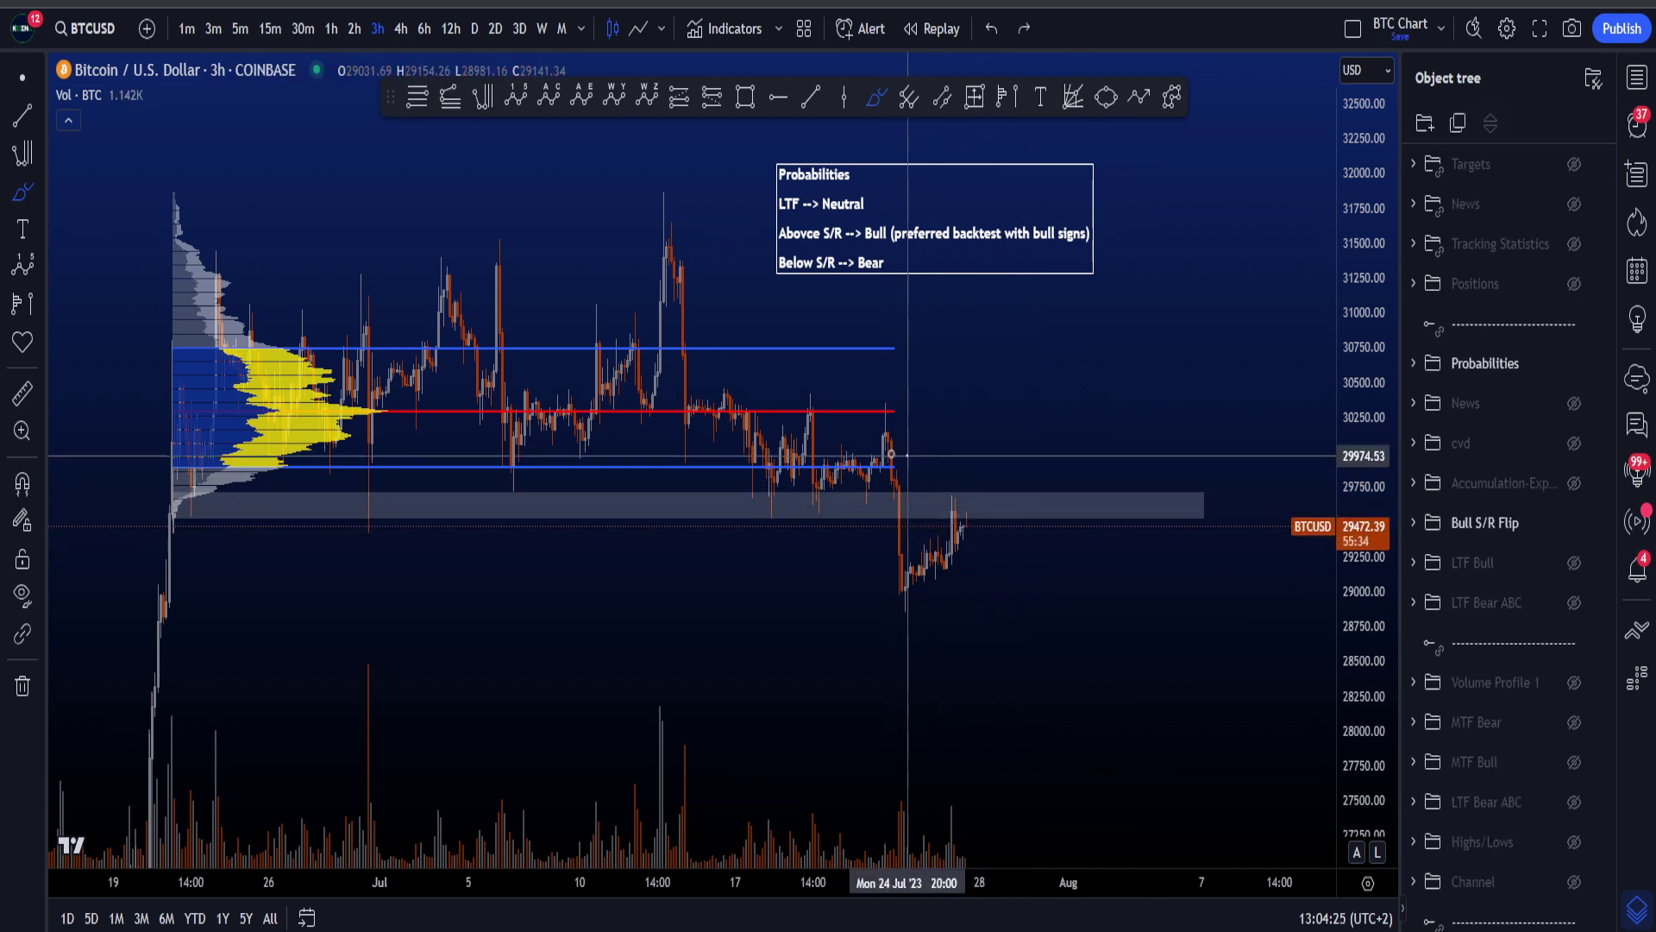
mouse_move(907, 455)
left_mouse_down()
mouse_move(923, 488)
mouse_move(889, 454)
left_mouse_up()
key("ctrl+z")
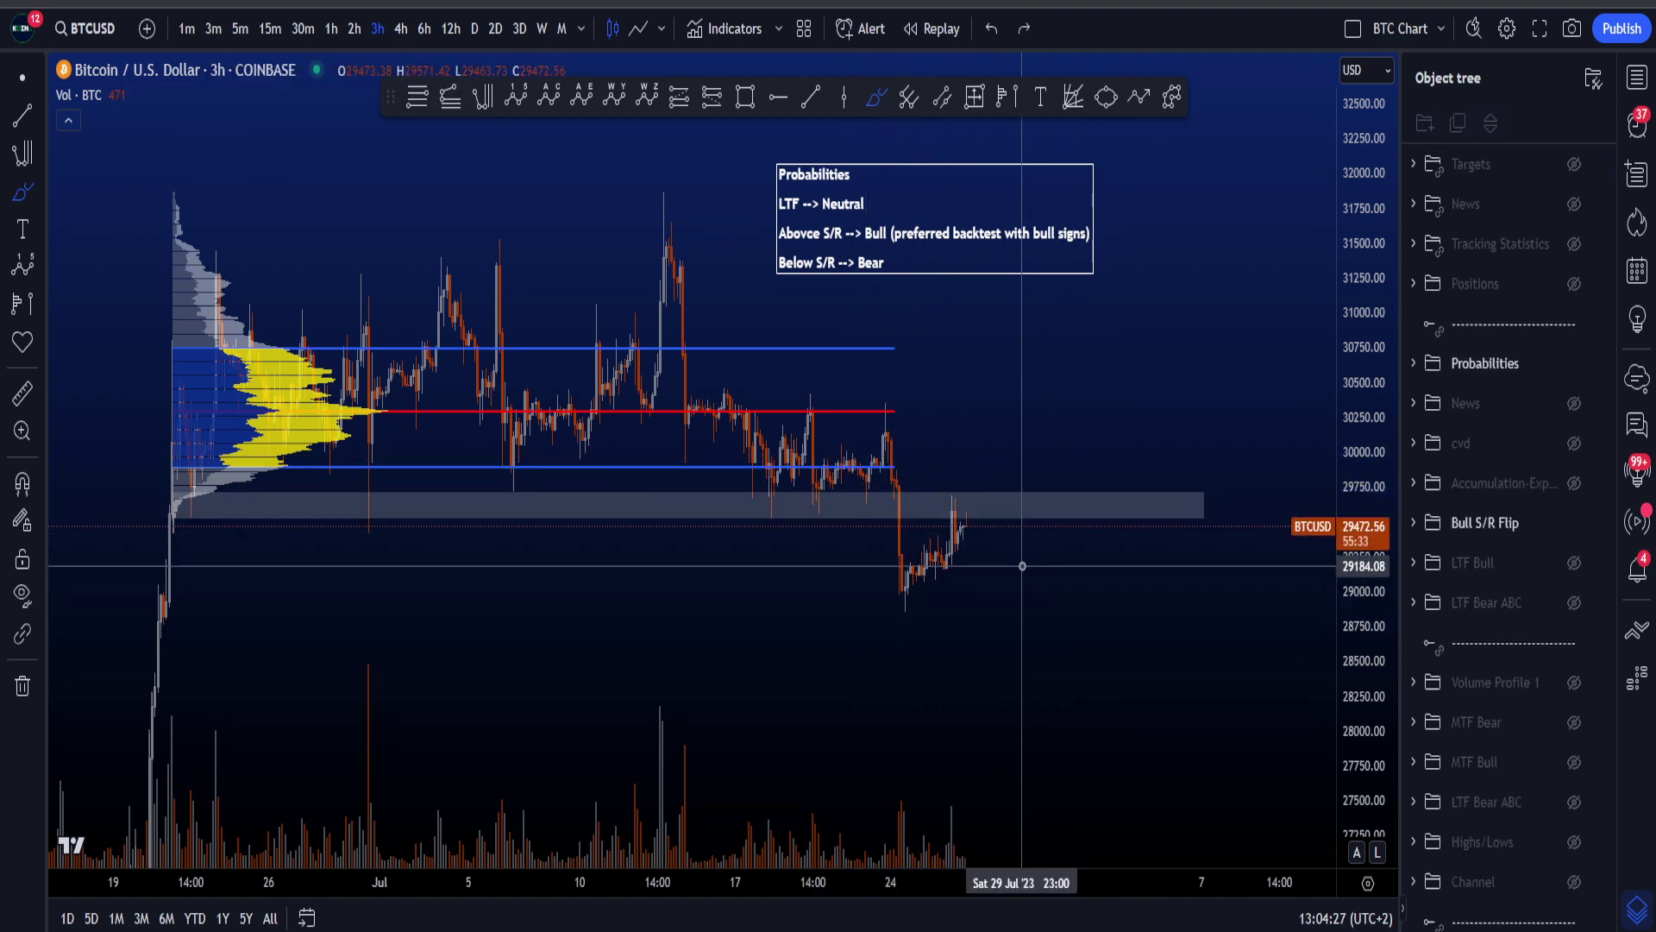
Sketch a downward path from the grey S/R zone to about 28265 and an upward path out of the zone, undoing each stroke
mouse_move(947, 524)
left_mouse_down()
mouse_move(996, 511)
mouse_move(1054, 695)
left_mouse_up()
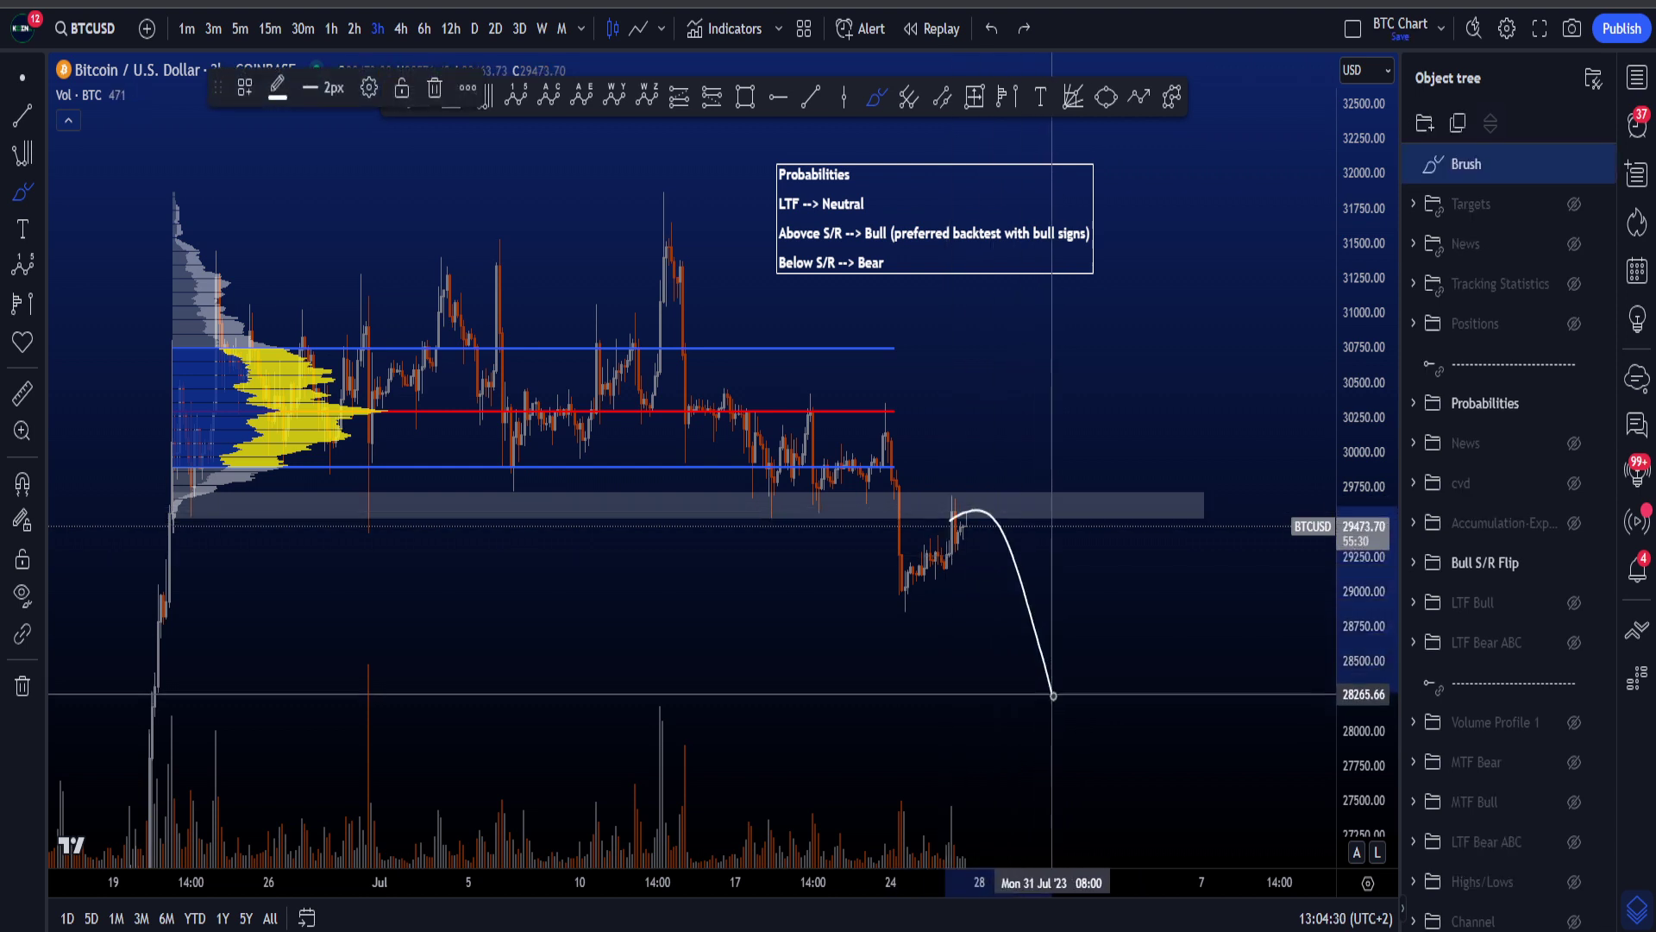
key("ctrl+z")
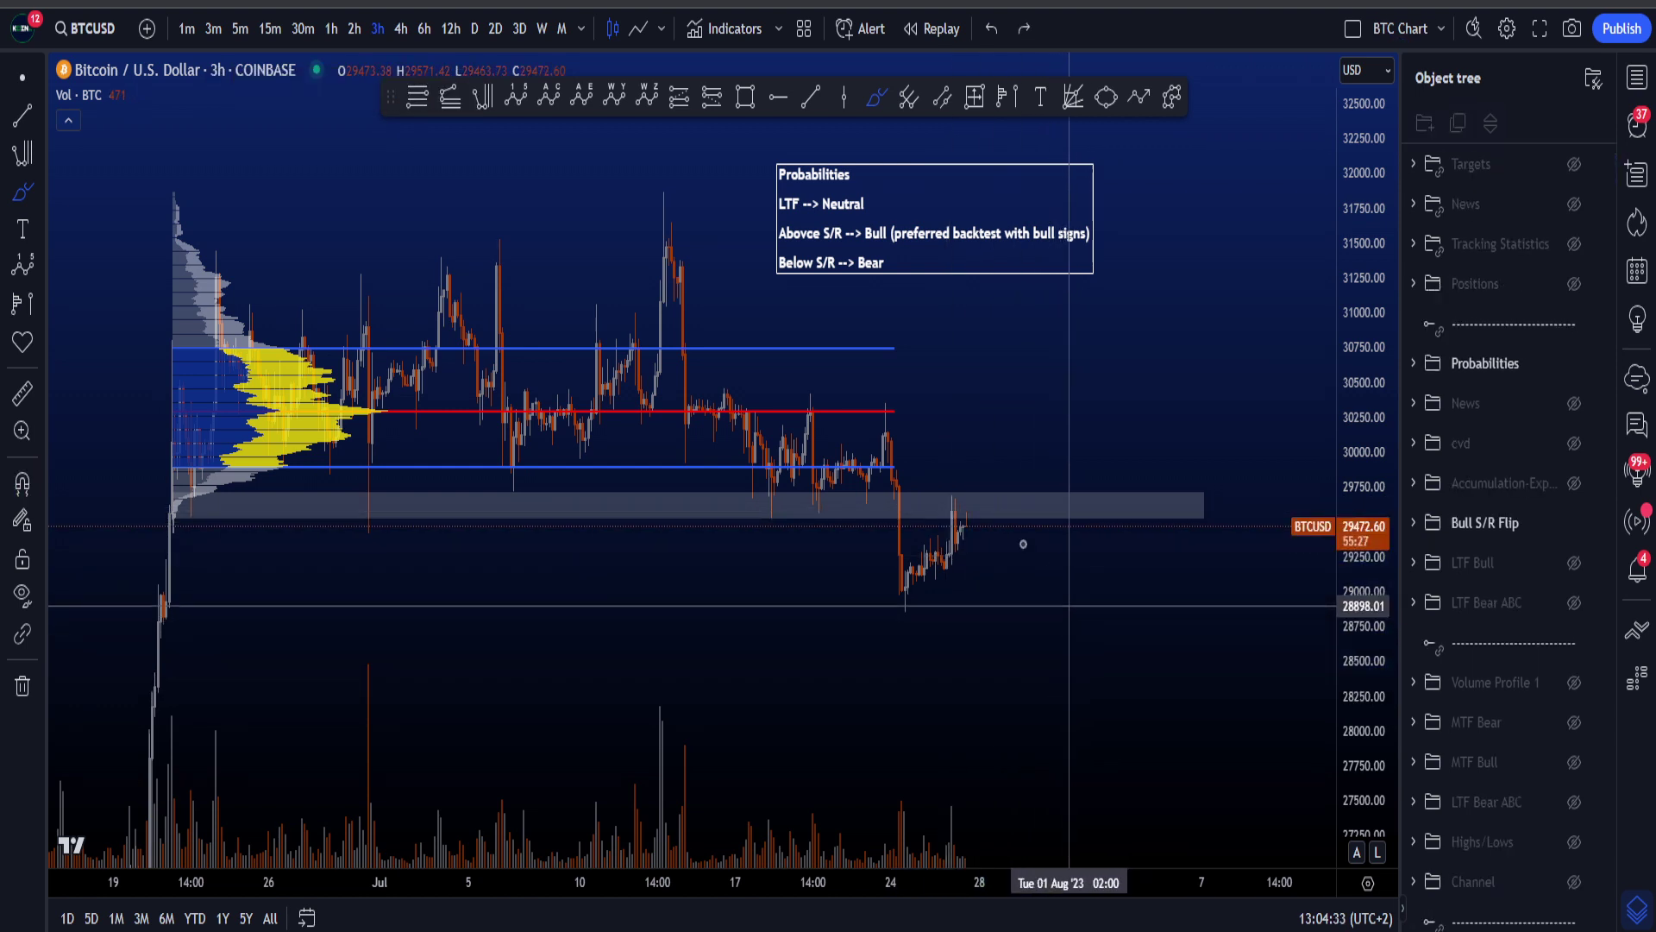
mouse_move(935, 494)
left_mouse_down()
mouse_move(907, 467)
mouse_move(953, 453)
mouse_move(1020, 390)
mouse_move(1037, 345)
left_mouse_up()
key("ctrl+z")
key("ctrl+z")
key("ctrl+z")
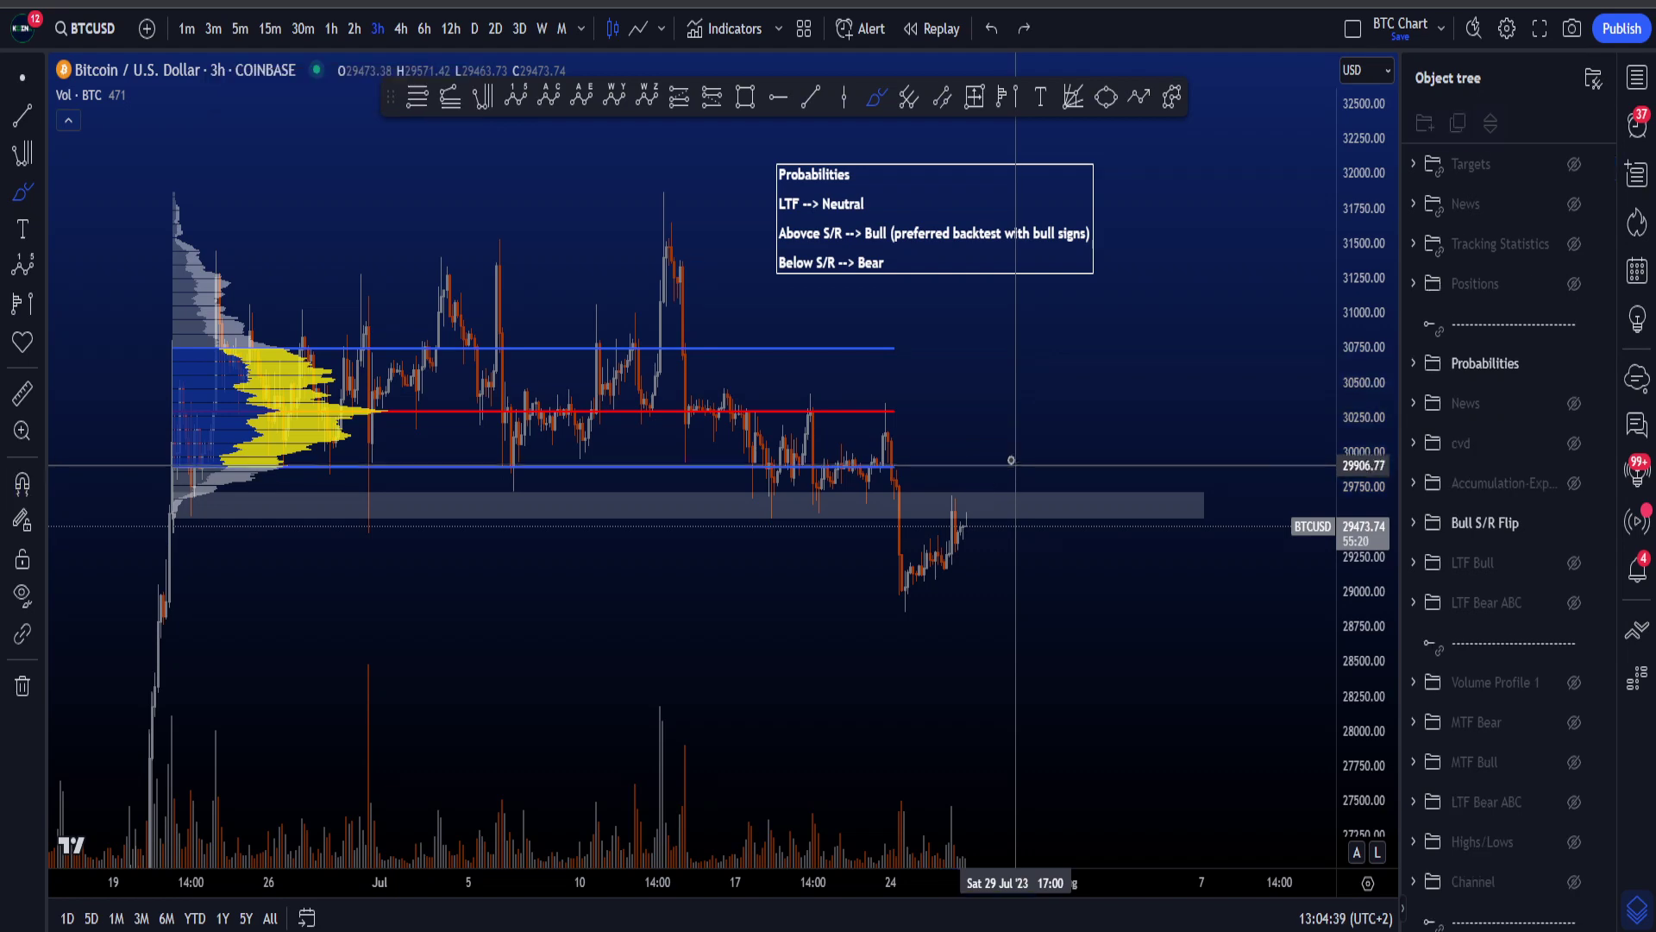